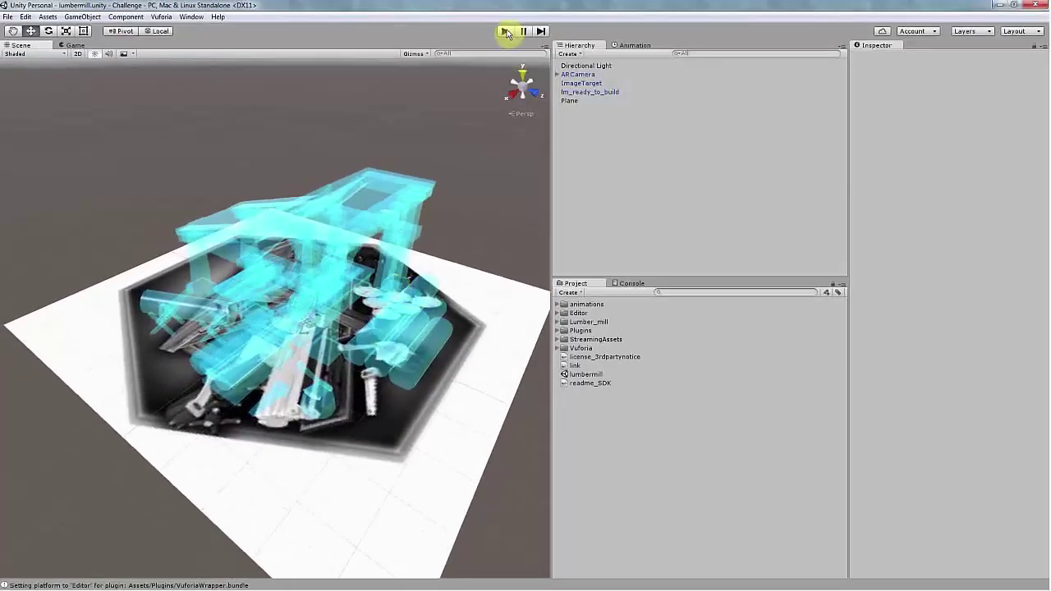
# Play the AR scene and click the ghost lumber mill on the webcam-tracked image target to begin construction.
pyautogui.click(506, 32)
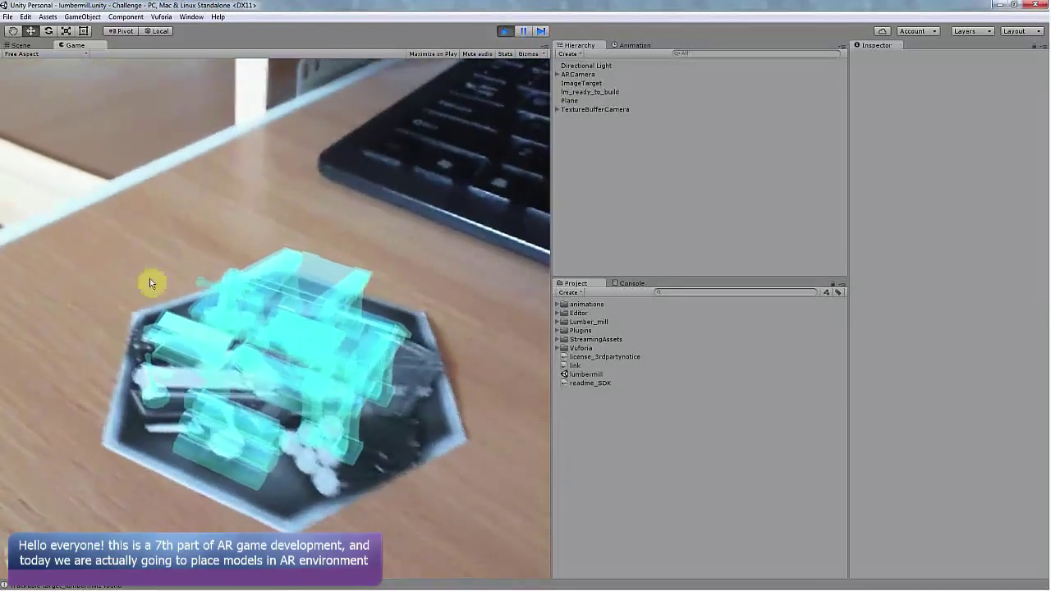
pyautogui.click(150, 283)
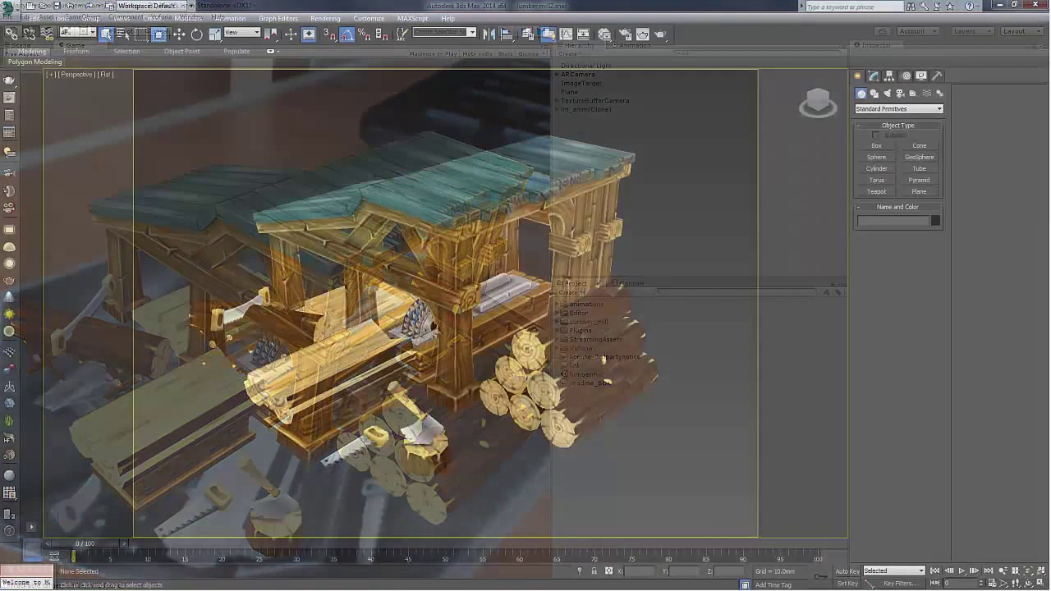
# Add an omni light to the lumber mill scene beside the skylight.
pyautogui.click(624, 34)
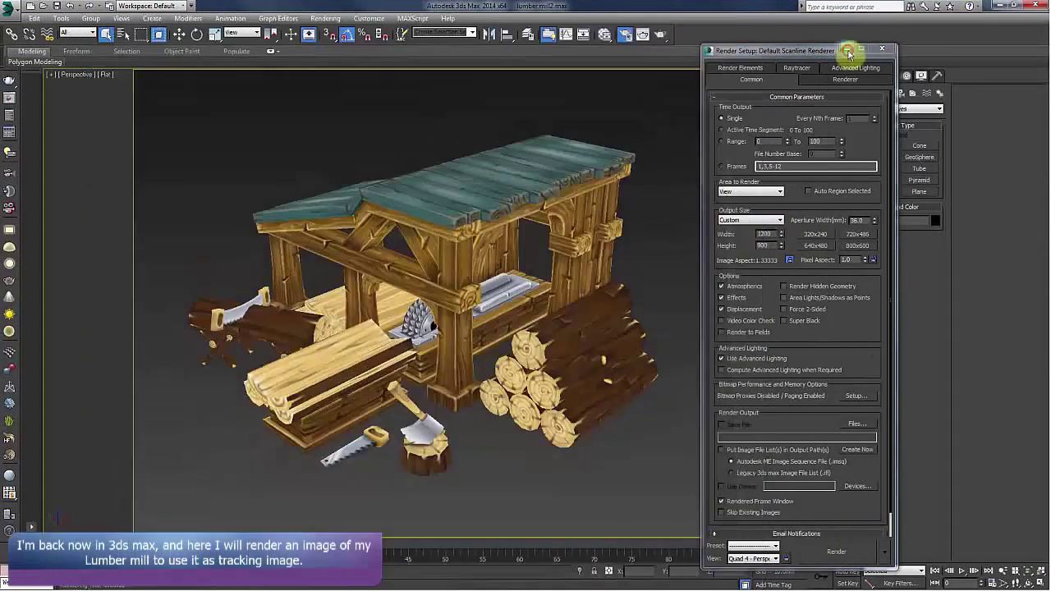
pyautogui.click(849, 51)
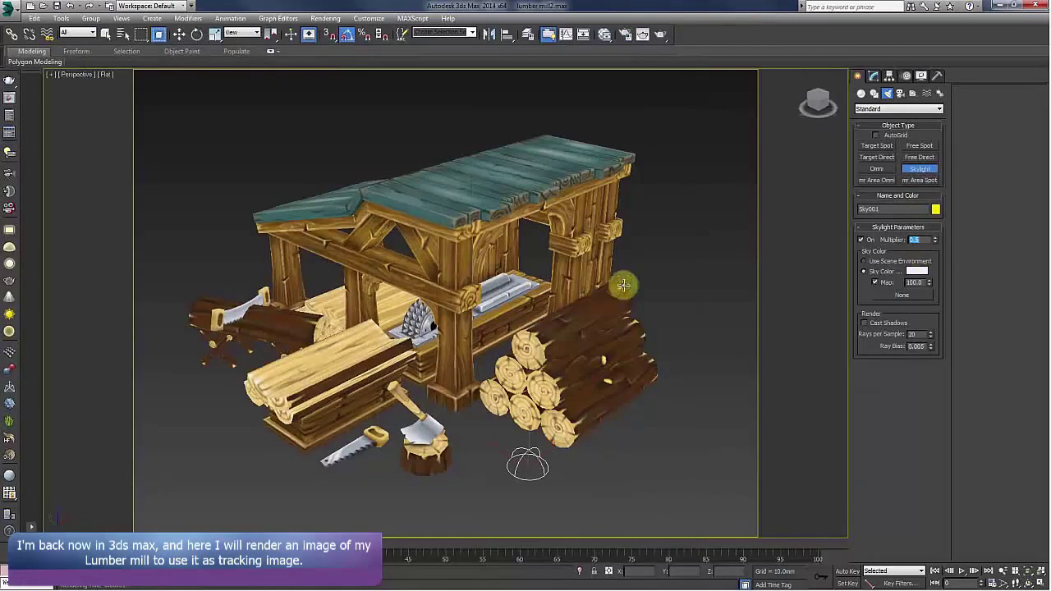
pyautogui.click(876, 168)
pyautogui.click(180, 438)
# Enable Hardware Shading and Ambient Occlusion in the viewport shading options.
pyautogui.click(127, 74)
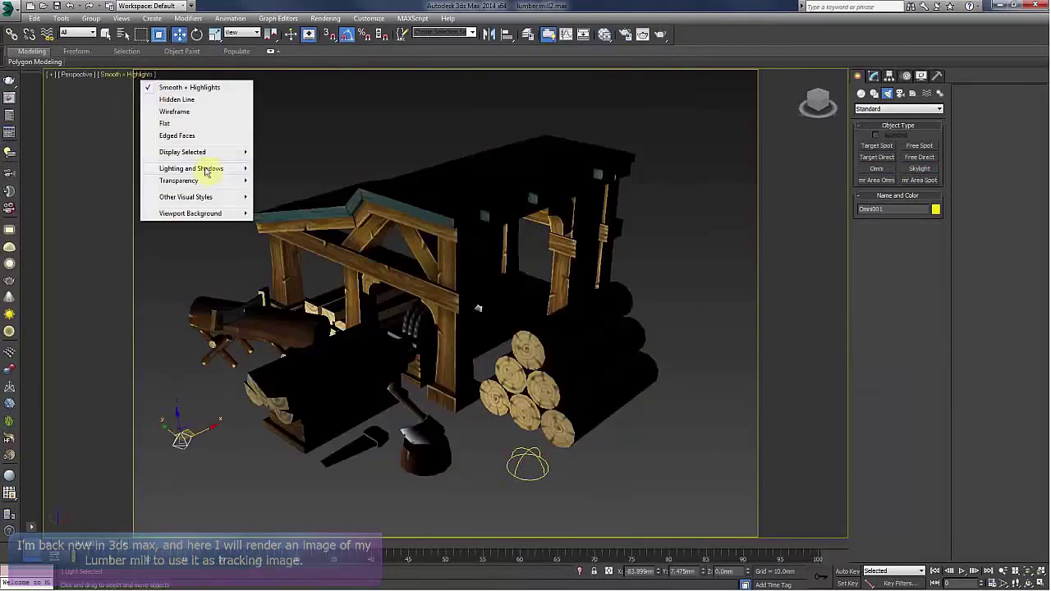
pyautogui.moveTo(206, 171)
pyautogui.click(305, 197)
pyautogui.click(143, 74)
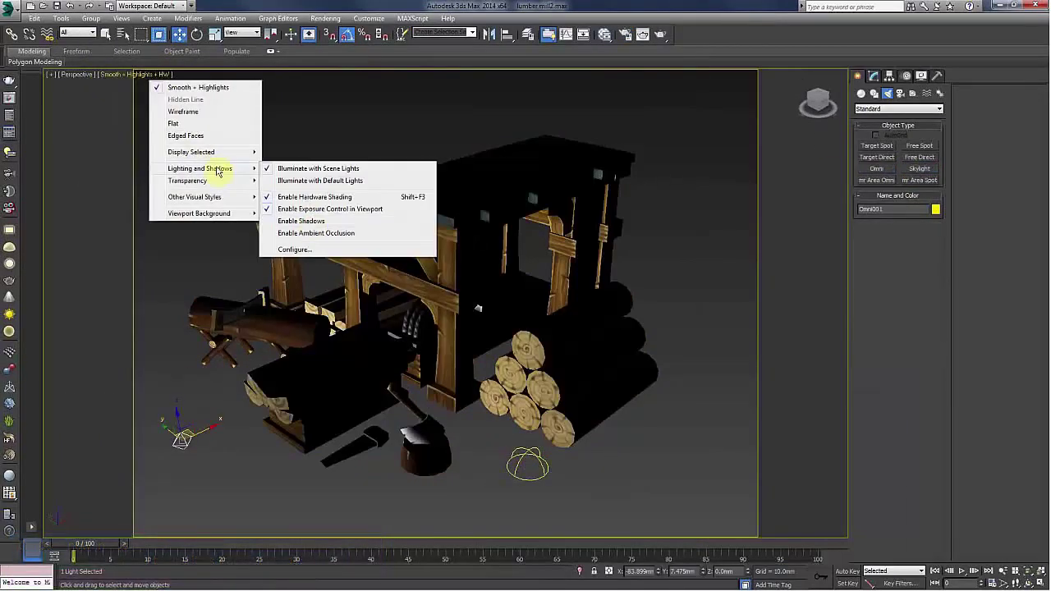
pyautogui.click(301, 220)
pyautogui.click(141, 74)
pyautogui.click(315, 233)
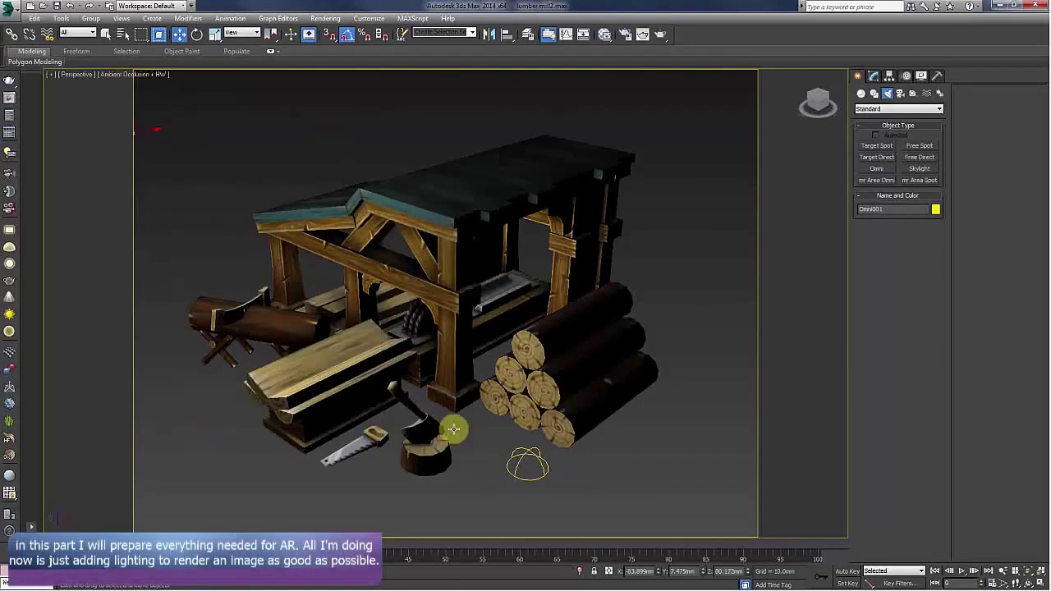
# Test-render the lumber mill and switch on shadows for the omni light.
pyautogui.click(872, 74)
pyautogui.click(376, 226)
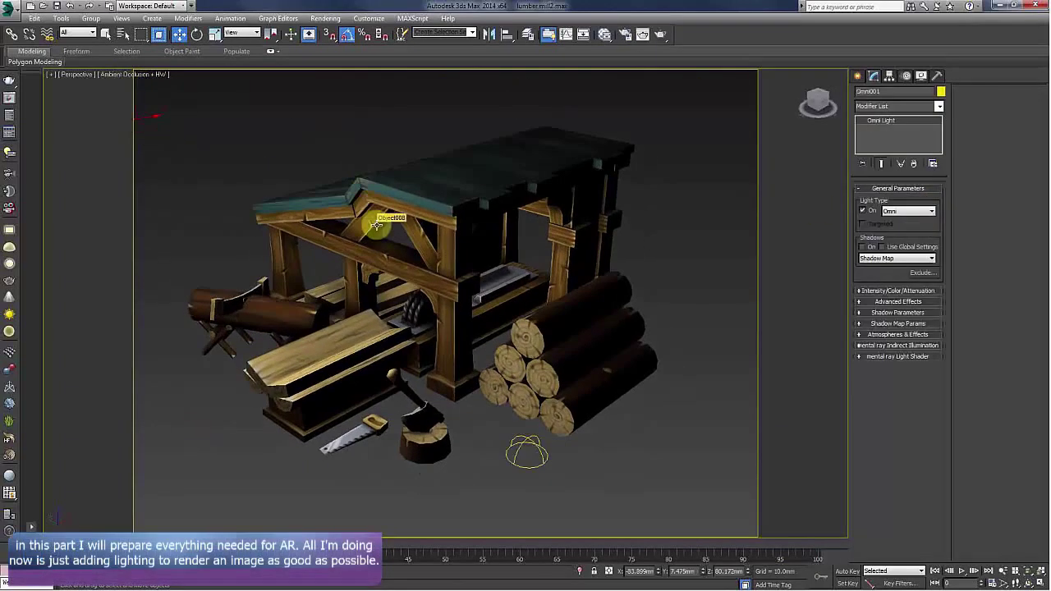
pyautogui.hotkey('shift', 'q')
pyautogui.click(747, 21)
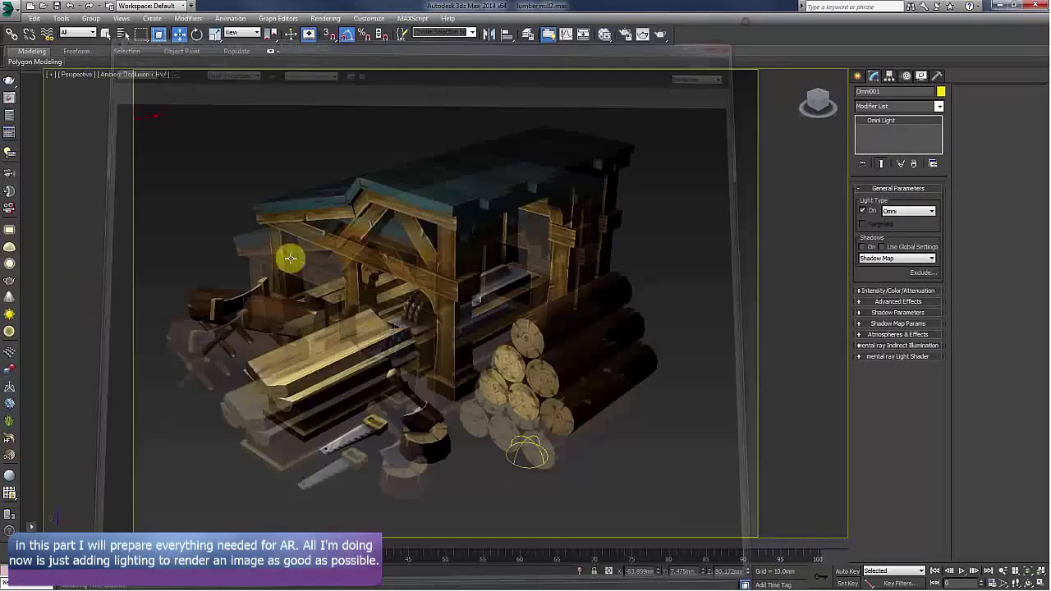
pyautogui.click(862, 246)
# Use Ray Traced Shadows on the omni light, lower the skylight to 0.5, and re-render.
pyautogui.click(896, 257)
pyautogui.click(875, 301)
pyautogui.hotkey('shift', 'q')
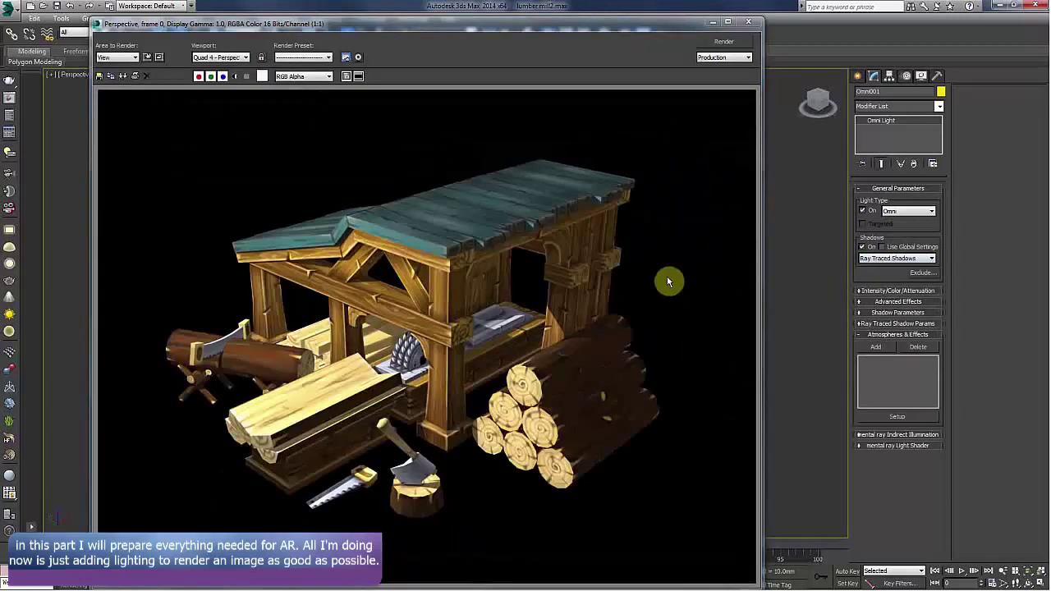
pyautogui.click(747, 20)
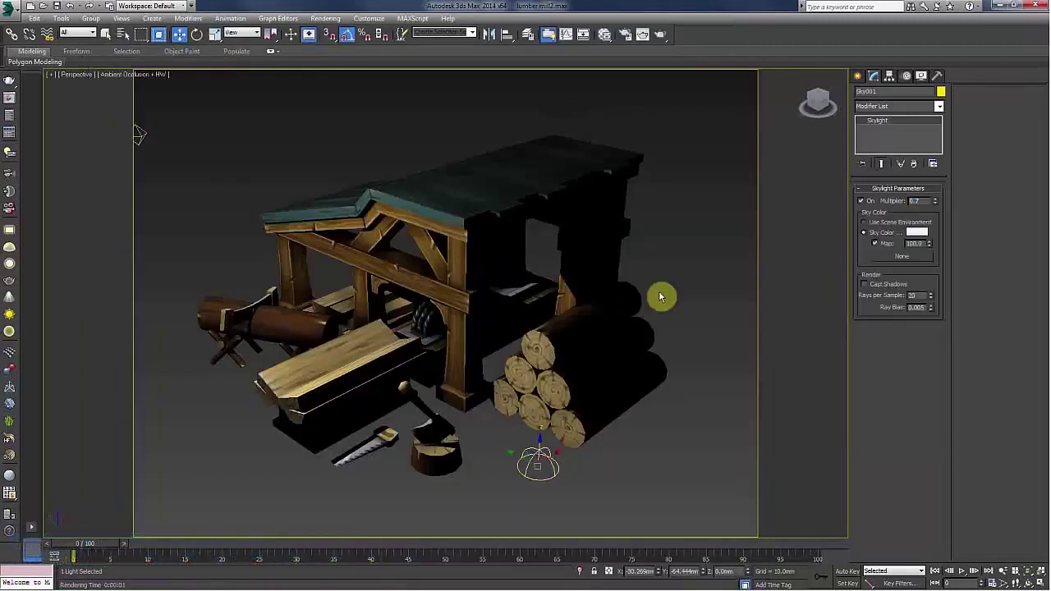
pyautogui.hotkey('ctrl', 'z')
pyautogui.hotkey('shift', 'q')
pyautogui.click(749, 25)
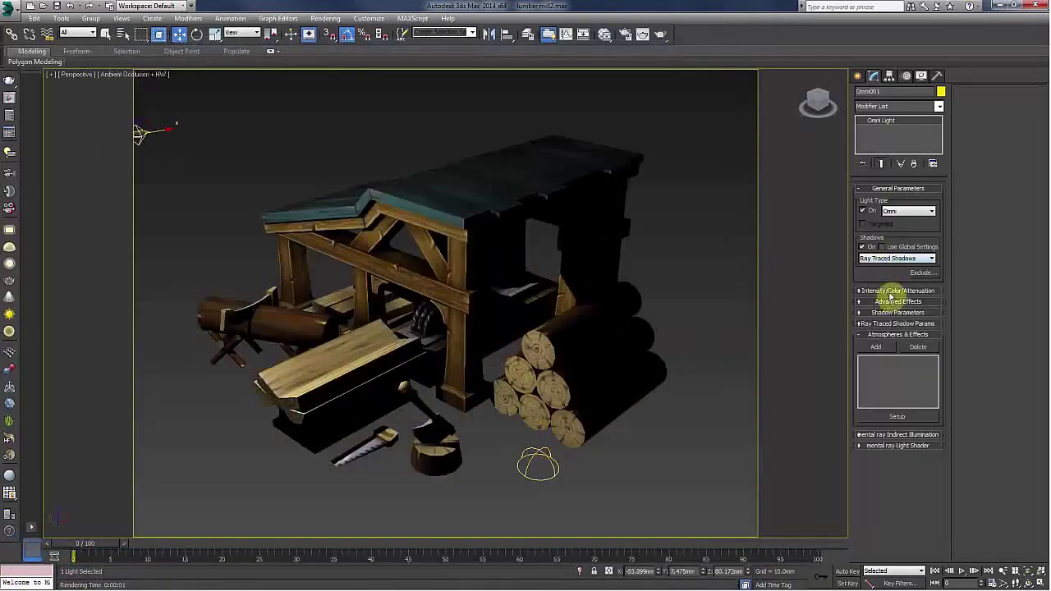
pyautogui.hotkey('ctrl', 'y')
pyautogui.hotkey('shift', 'q')
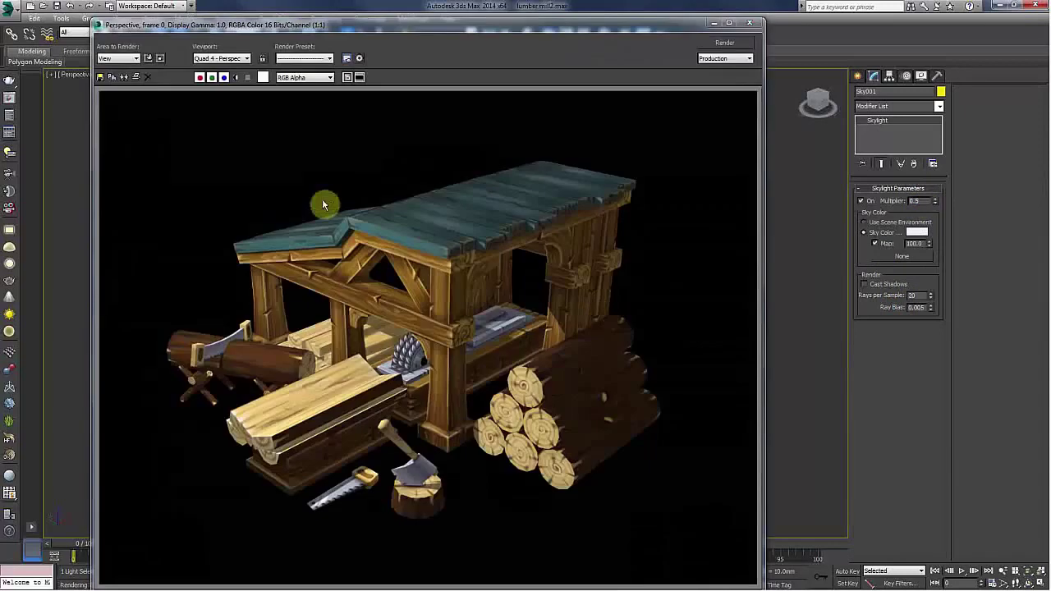
# Save the render as target_lumbermill.png in the TARGET folder.
pyautogui.click(103, 77)
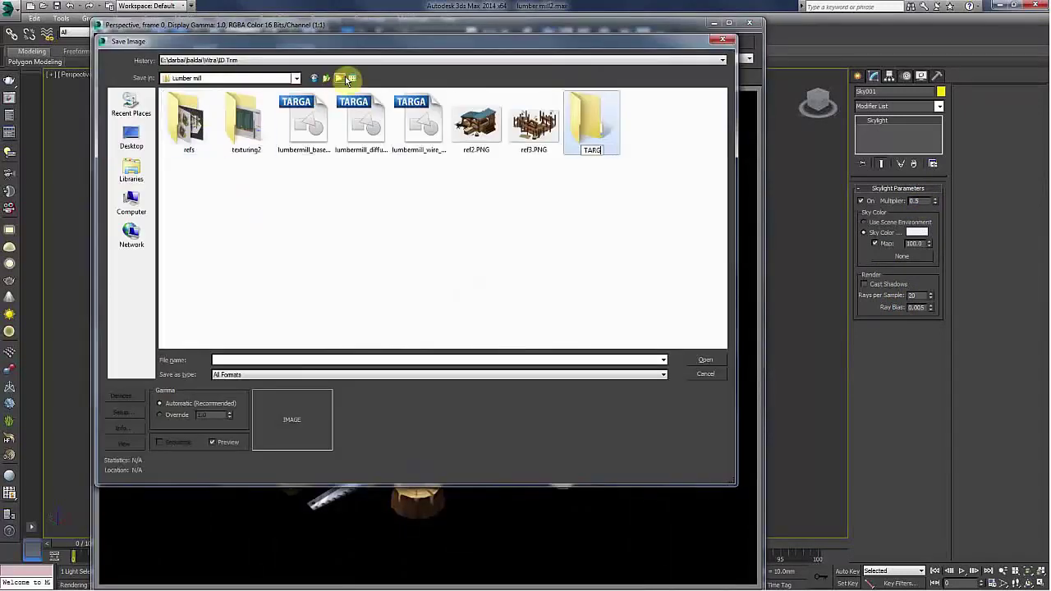
pyautogui.doubleClick(591, 123)
pyautogui.click(324, 375)
pyautogui.click(246, 476)
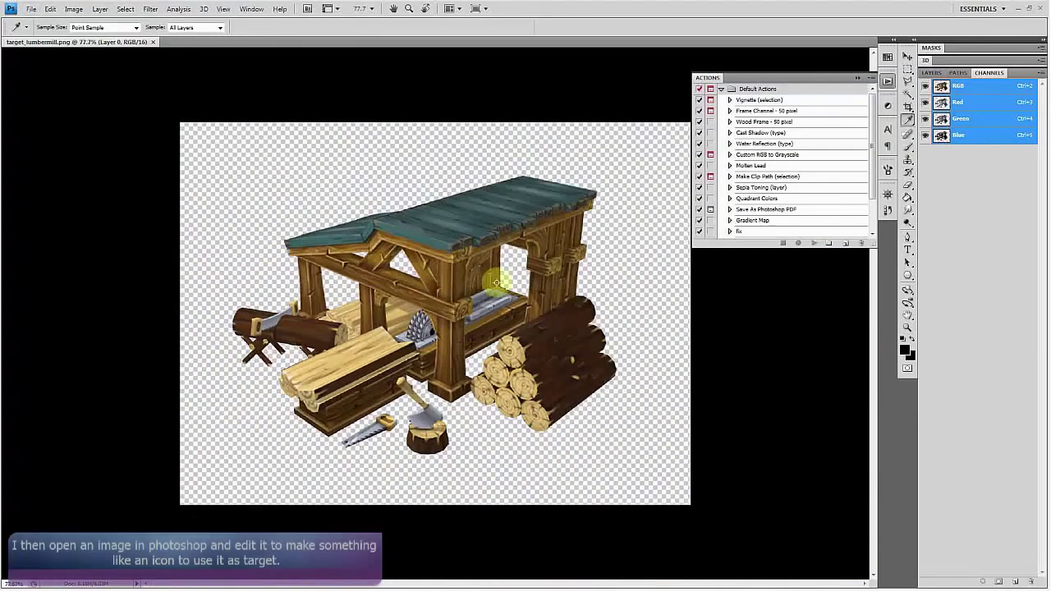
# Create a new Photoshop document and fill the hexagon path with black.
pyautogui.click(31, 10)
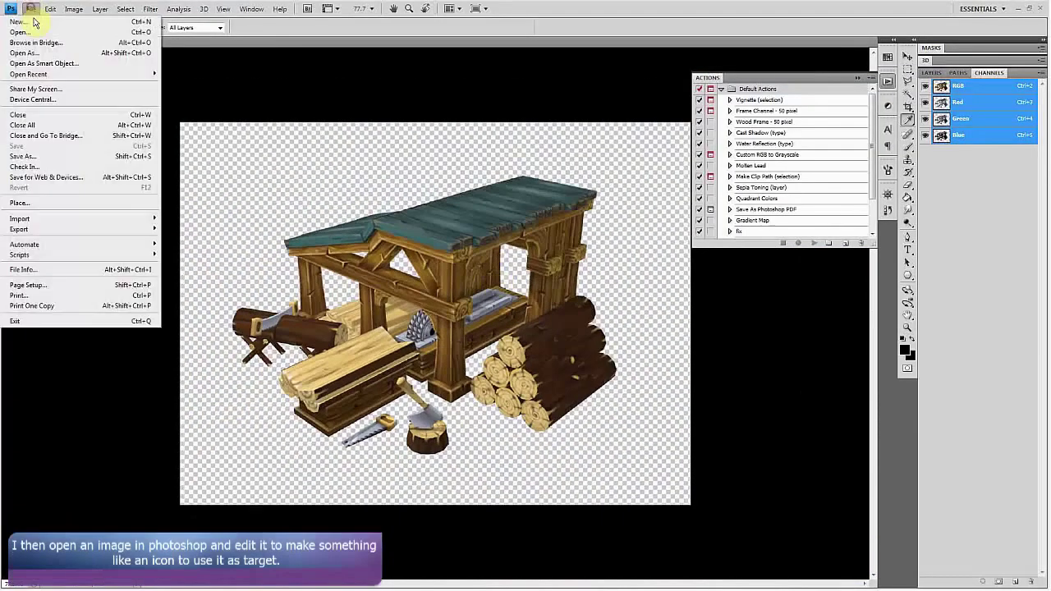
pyautogui.click(24, 21)
pyautogui.click(279, 338)
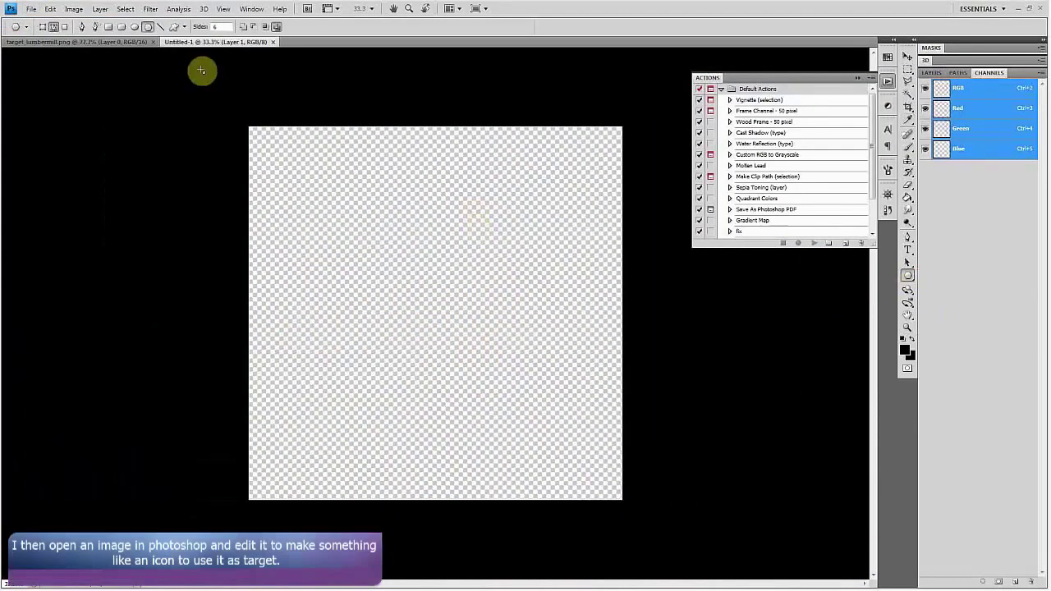
pyautogui.rightClick(523, 463)
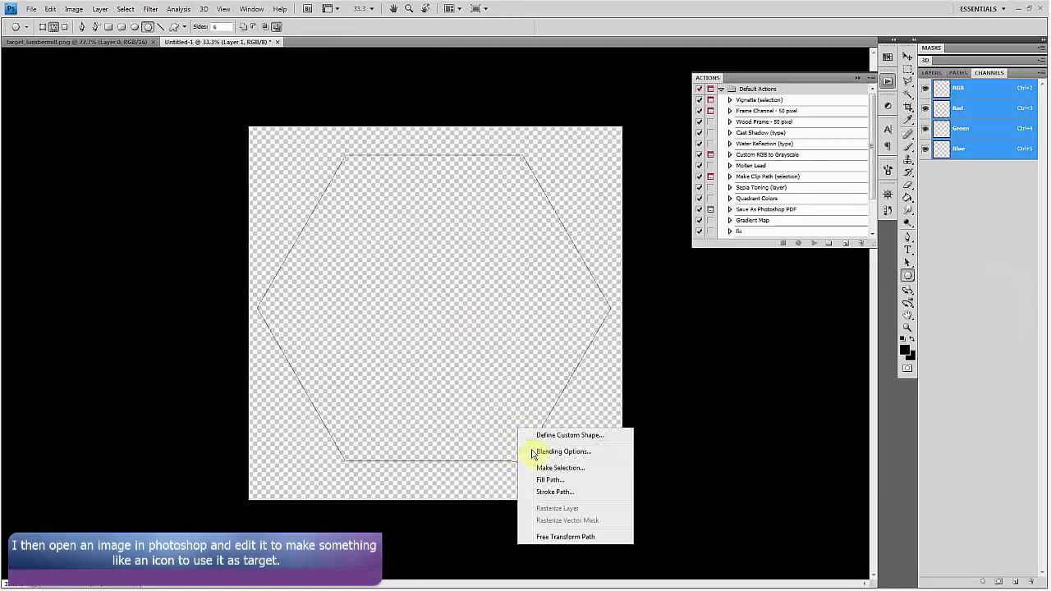
pyautogui.click(493, 466)
pyautogui.click(612, 158)
# Drag the lumber mill render into the hexagon document and Free Transform it to fit centred.
pyautogui.keyDown('alt'); pyautogui.scroll(3, 593, 359); pyautogui.keyUp('alt')
pyautogui.keyDown('alt'); pyautogui.scroll(-3, 609, 434); pyautogui.keyUp('alt')
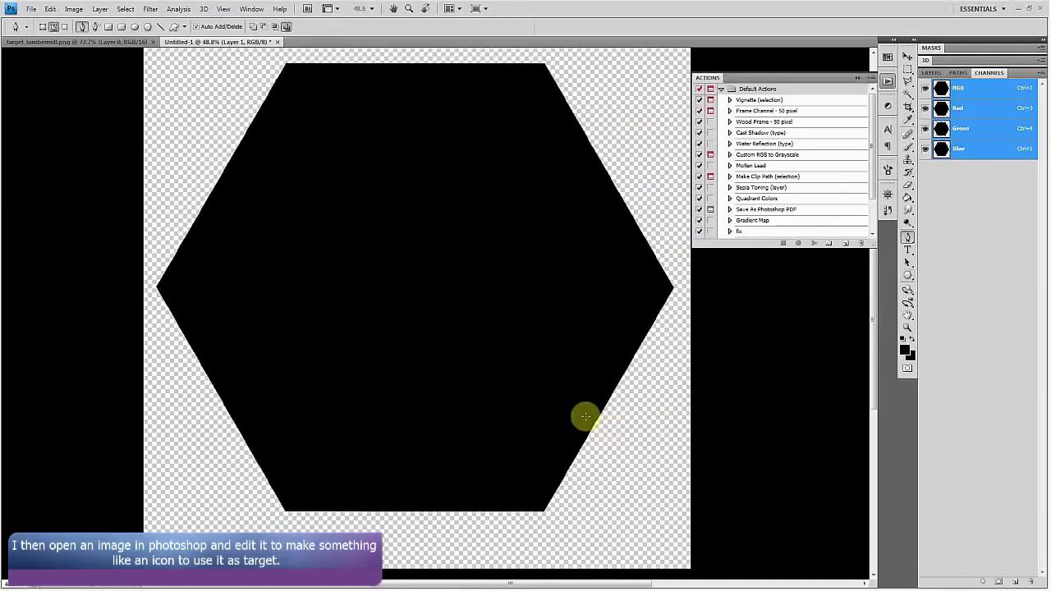
pyautogui.press('m')
pyautogui.keyDown('alt'); pyautogui.scroll(1, 468, 291); pyautogui.keyUp('alt')
pyautogui.click(78, 42)
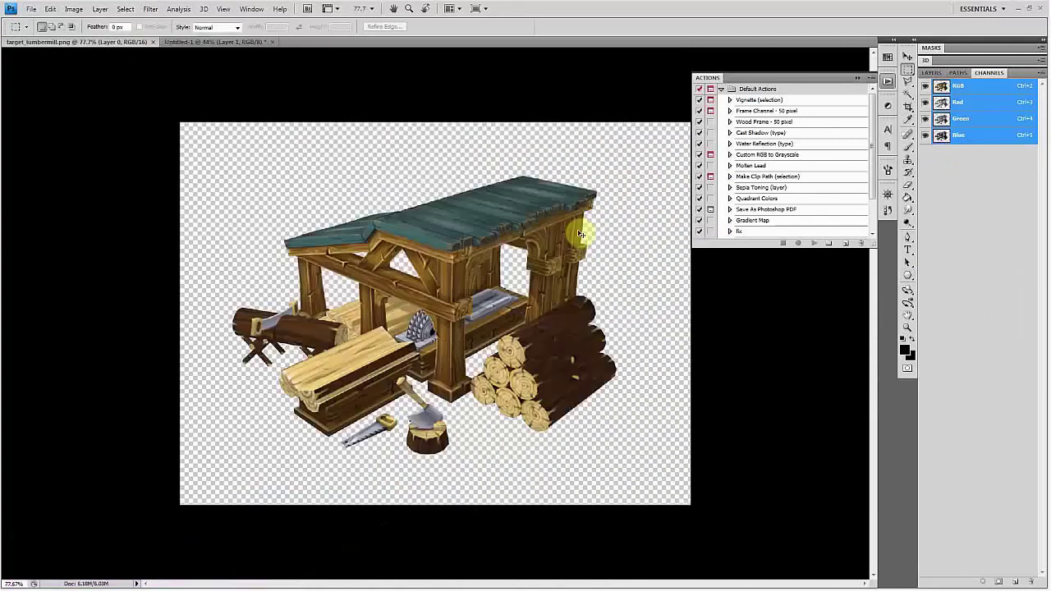
pyautogui.press('v')
pyautogui.moveTo(579, 230); pyautogui.dragTo(422, 235)
pyautogui.hotkey('ctrl', 't')
pyautogui.keyDown('shift'); pyautogui.moveTo(328, 399); pyautogui.dragTo(228, 438); pyautogui.keyUp('shift')
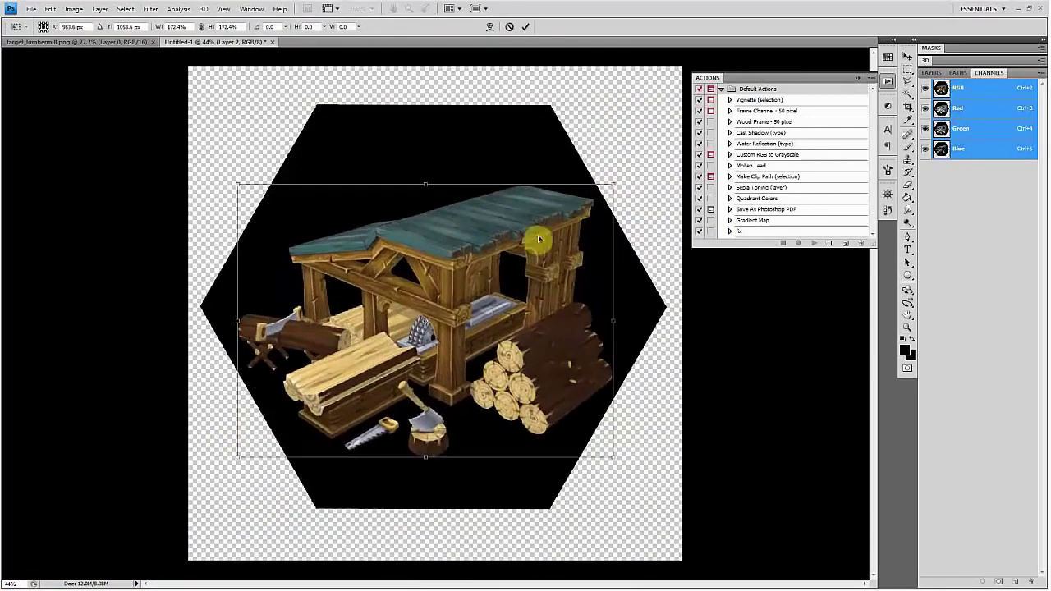
pyautogui.moveTo(613, 169); pyautogui.dragTo(575, 216)
pyautogui.press('Return')
# Show the Layers panel and set the foreground colour to mid grey.
pyautogui.press('m')
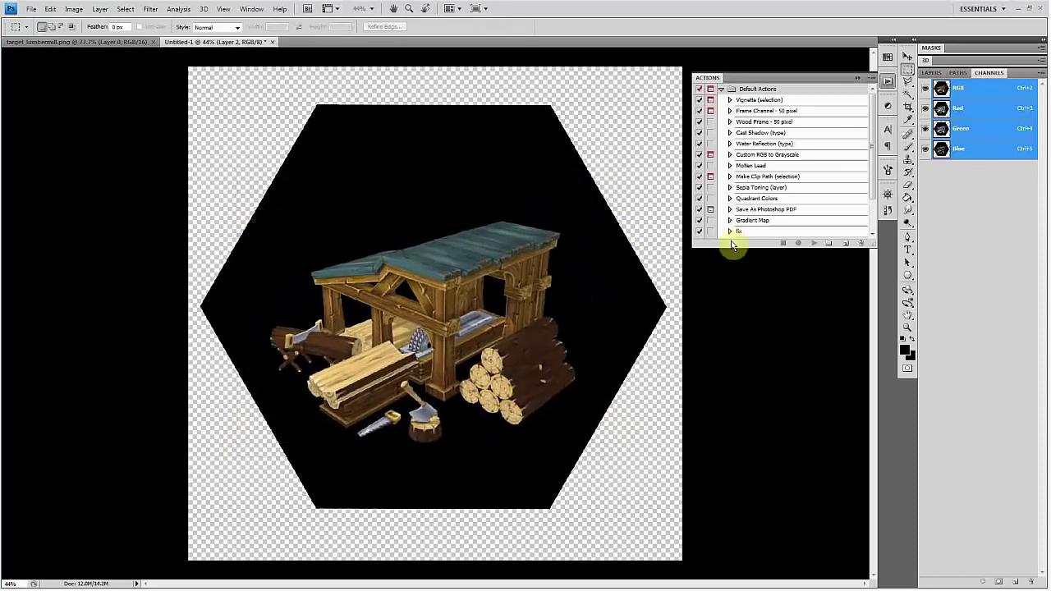
pyautogui.press('F7')
pyautogui.click(905, 351)
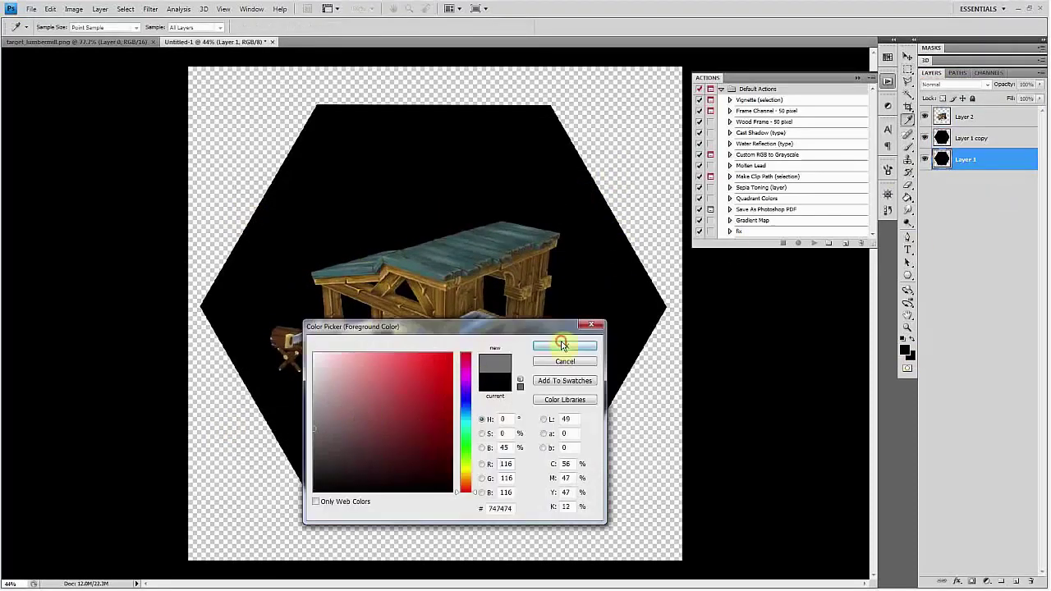
pyautogui.click(563, 346)
pyautogui.click(972, 138)
# Try a filter on the Layer 1 copy, then cancel it.
pyautogui.click(150, 8)
pyautogui.click(190, 224)
pyautogui.click(150, 8)
pyautogui.click(190, 235)
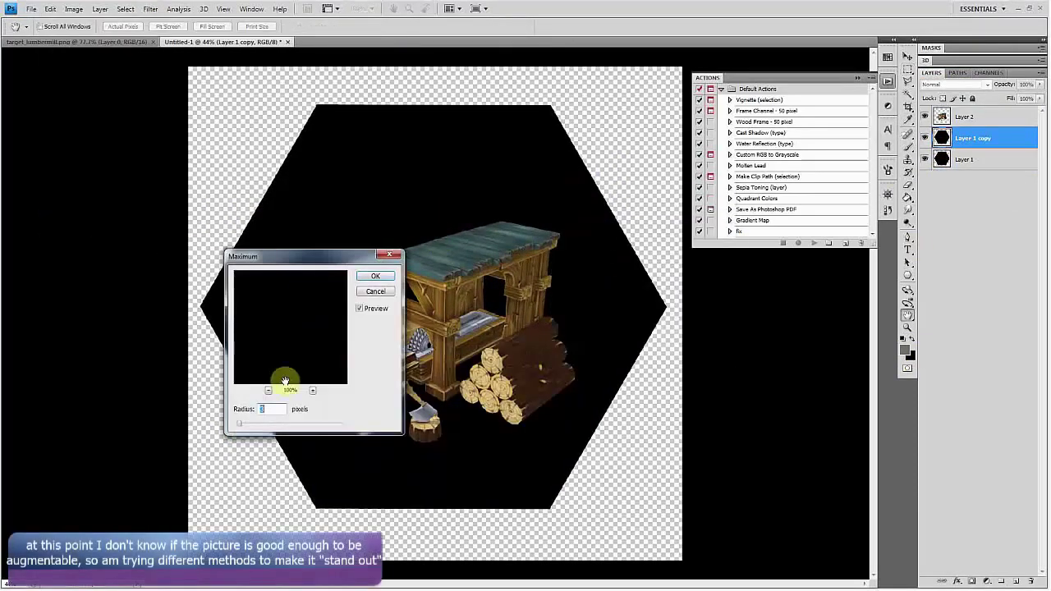
pyautogui.press('Escape')
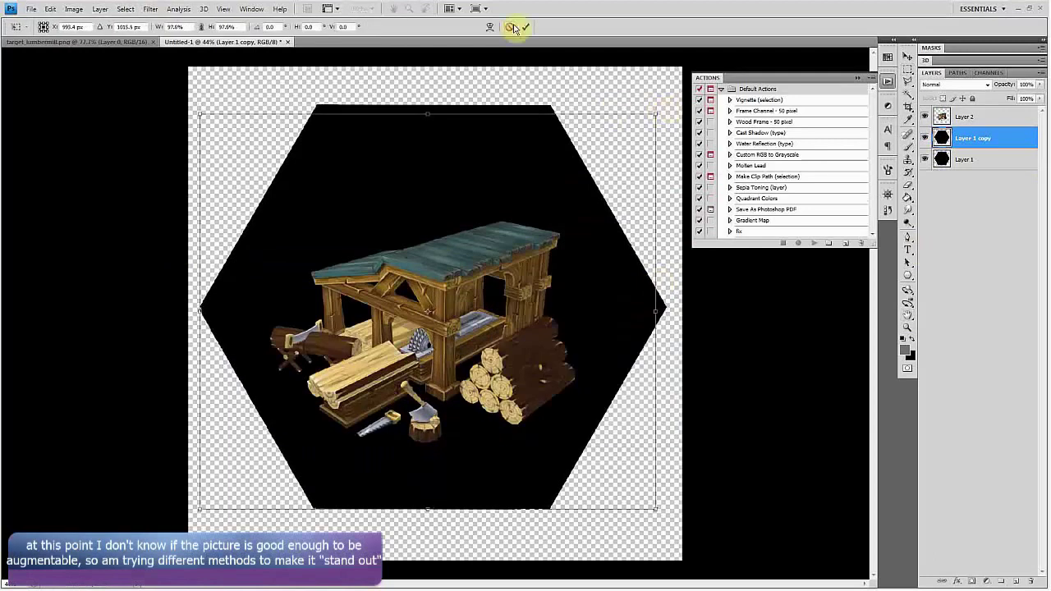
pyautogui.click(514, 27)
# Lighten the Layer 1 hexagon to grey with Hue/Saturation.
pyautogui.click(972, 159)
pyautogui.hotkey('ctrl', 'u')
pyautogui.click(944, 361)
pyautogui.click(972, 138)
# Apply Filter > Other > Maximum for a grey hexagon border and add an empty Layer 3.
pyautogui.click(150, 9)
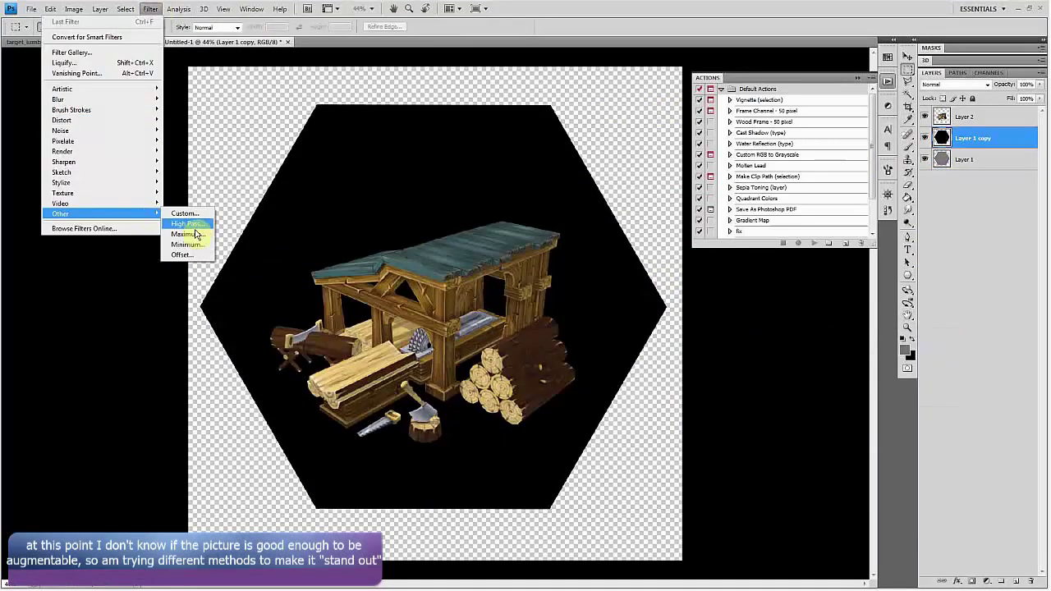
pyautogui.click(189, 234)
pyautogui.click(645, 281)
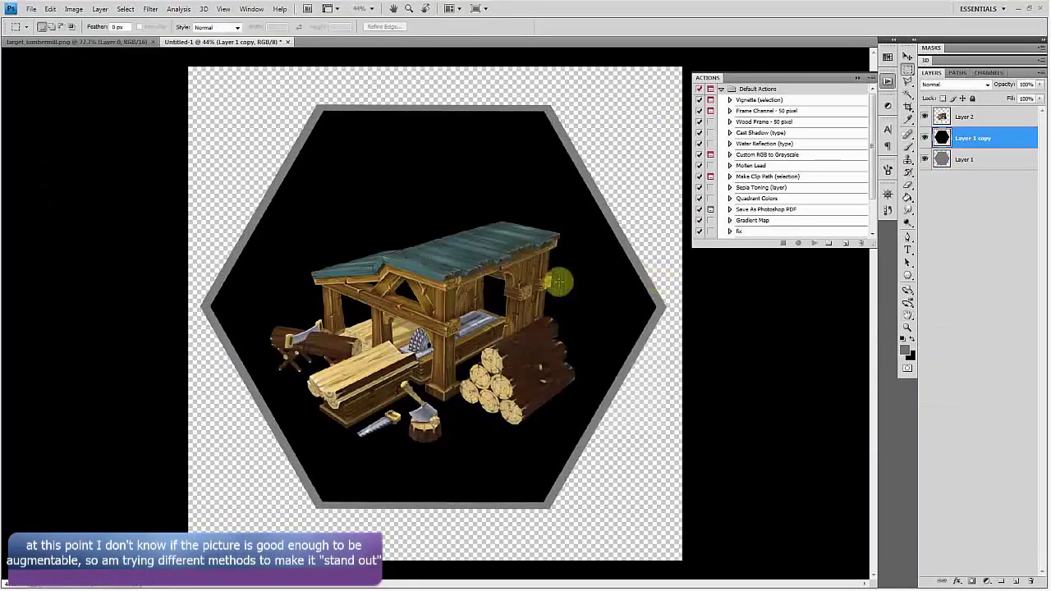
pyautogui.click(1001, 581)
pyautogui.press('g')
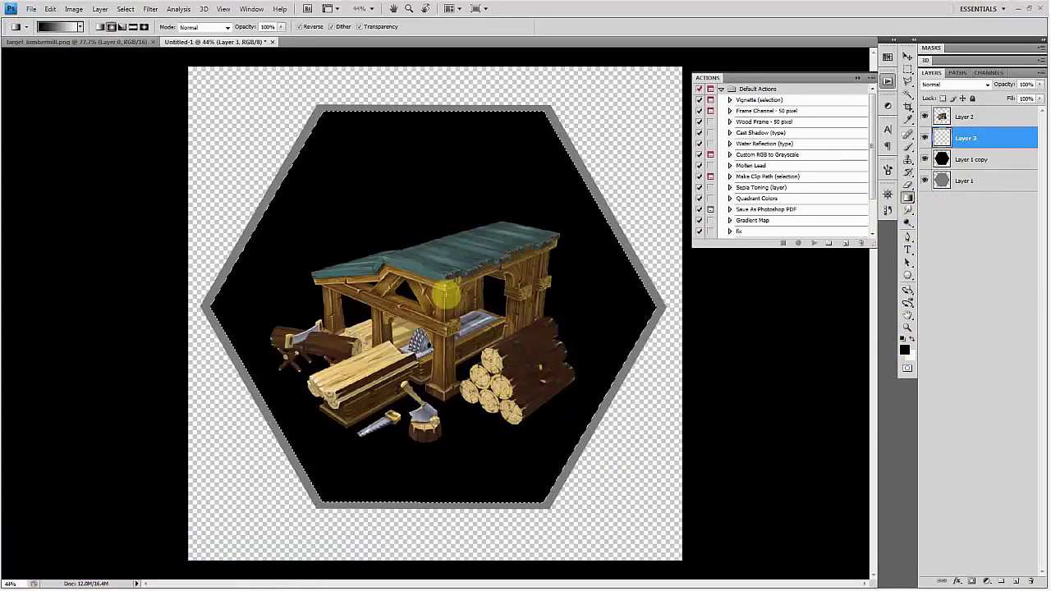
# Fill the hexagon layer with a chosen gradient preset.
pyautogui.rightClick(482, 285)
pyautogui.doubleClick(546, 294)
pyautogui.rightClick(488, 343)
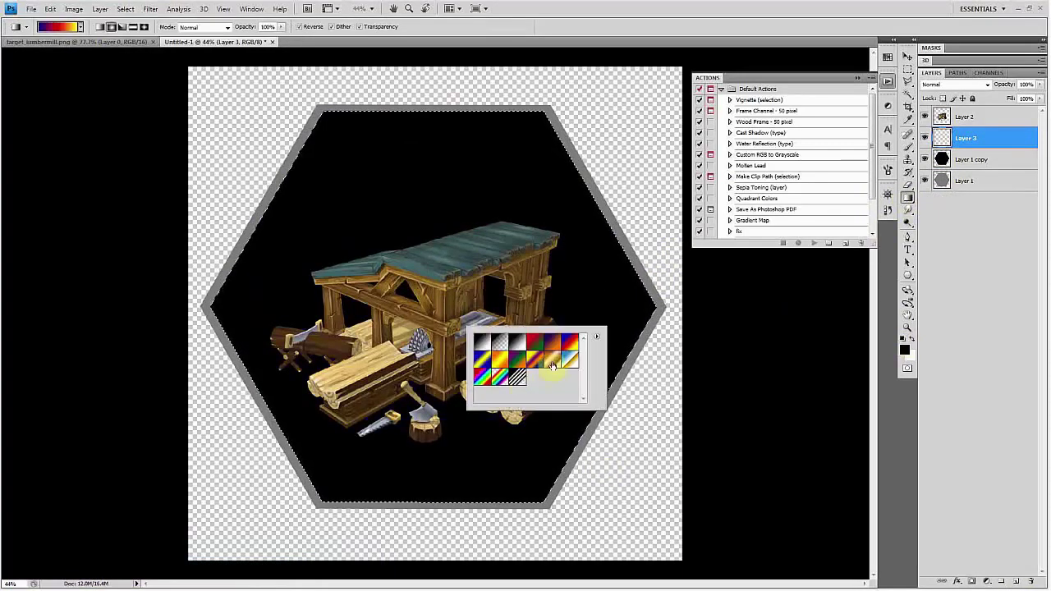
pyautogui.doubleClick(552, 364)
pyautogui.moveTo(538, 394); pyautogui.dragTo(528, 420)
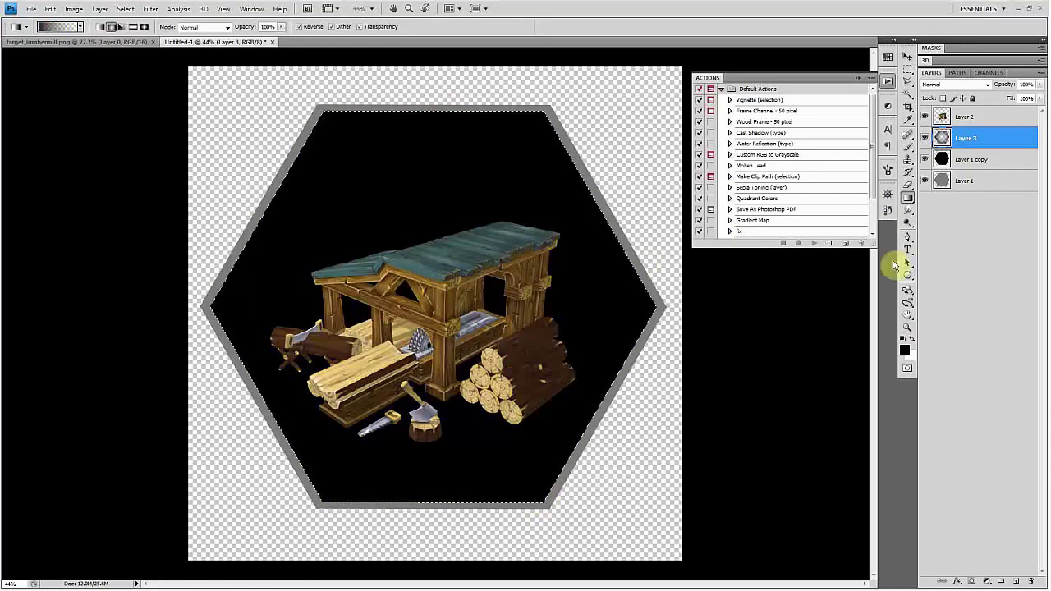
# Brighten the hexagon background copy and shift its colour from red to teal with Hue/Saturation.
pyautogui.hotkey('alt', '[')
pyautogui.hotkey('ctrl', 'u')
pyautogui.moveTo(832, 477); pyautogui.dragTo(853, 481)
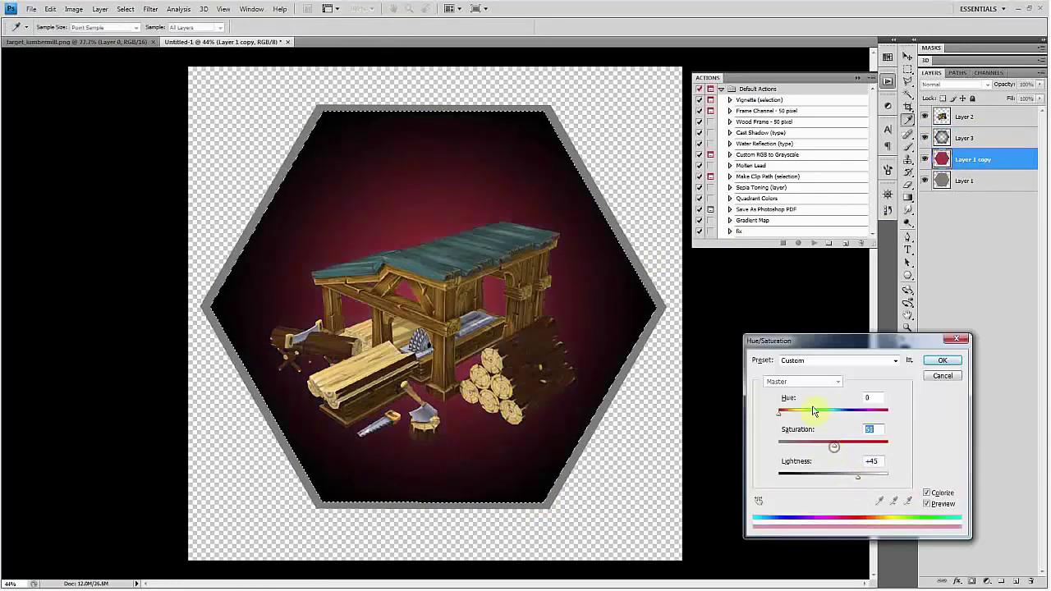
pyautogui.moveTo(813, 411); pyautogui.dragTo(834, 411)
pyautogui.click(941, 361)
# Apply the Minimum filter to Layer 2 for a dark outline.
pyautogui.press('g')
pyautogui.click(957, 117)
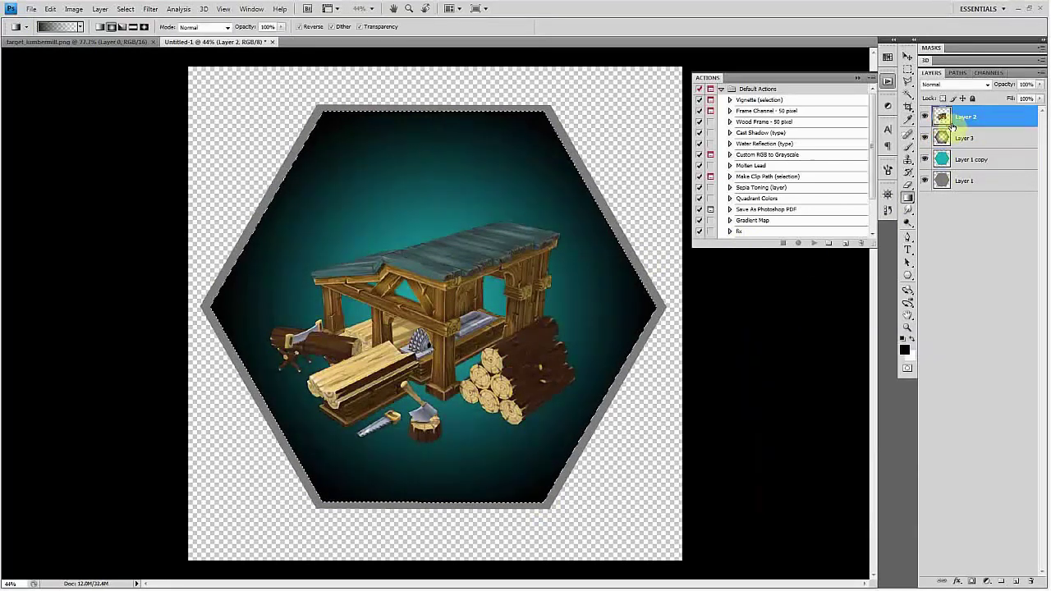
pyautogui.click(150, 9)
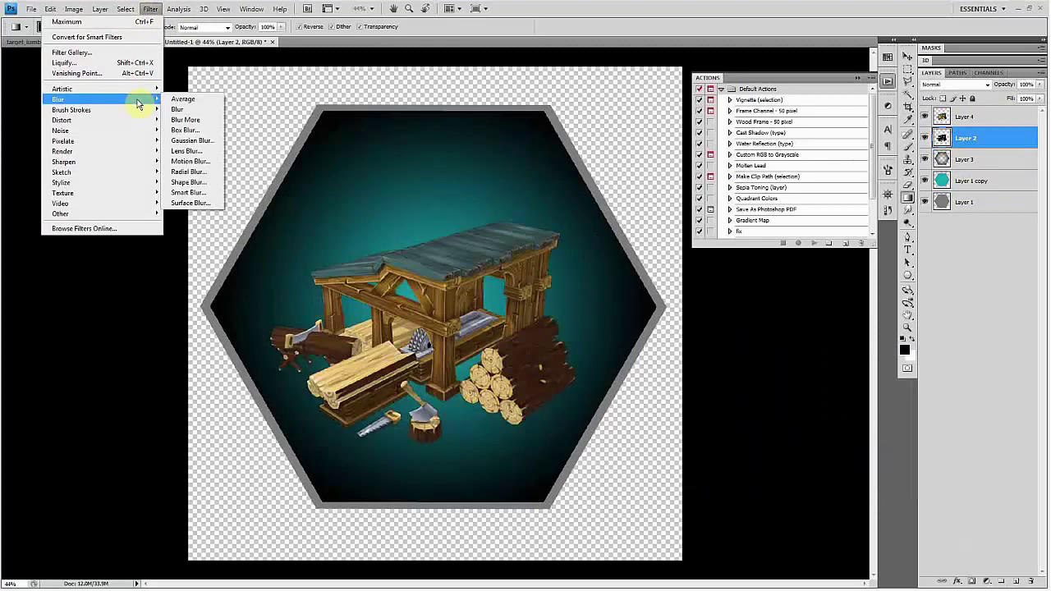
pyautogui.click(184, 243)
# Soften the Layer 2 outline with a Gaussian Blur.
pyautogui.click(696, 204)
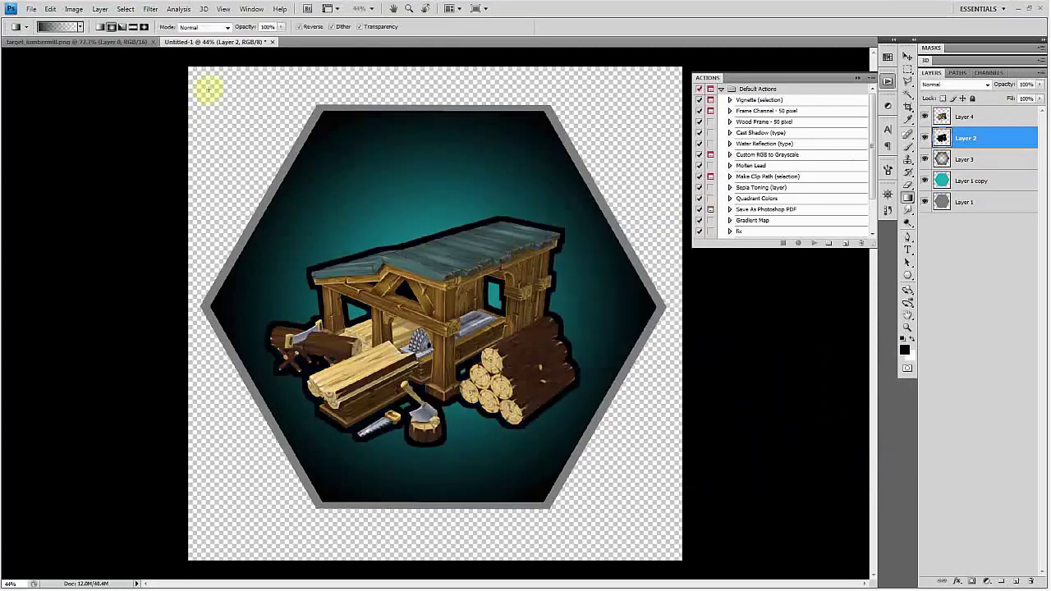
pyautogui.click(150, 8)
pyautogui.moveTo(148, 100)
pyautogui.click(191, 140)
pyautogui.moveTo(727, 476); pyautogui.dragTo(755, 469)
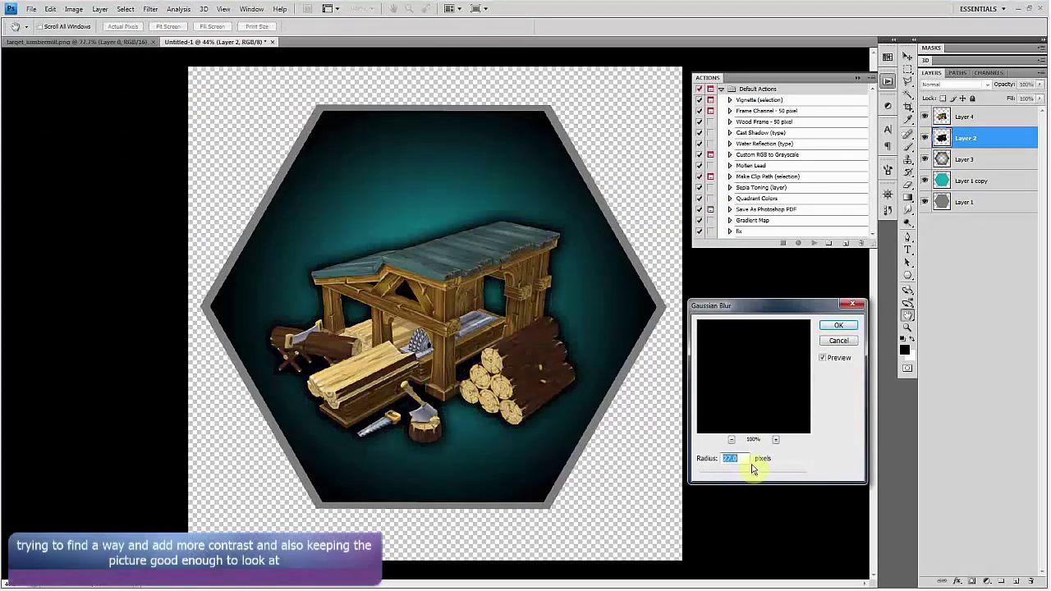
pyautogui.click(828, 323)
# Colorize the glow cyan with hue 196 and saturation 100.
pyautogui.hotkey('ctrl', 'u')
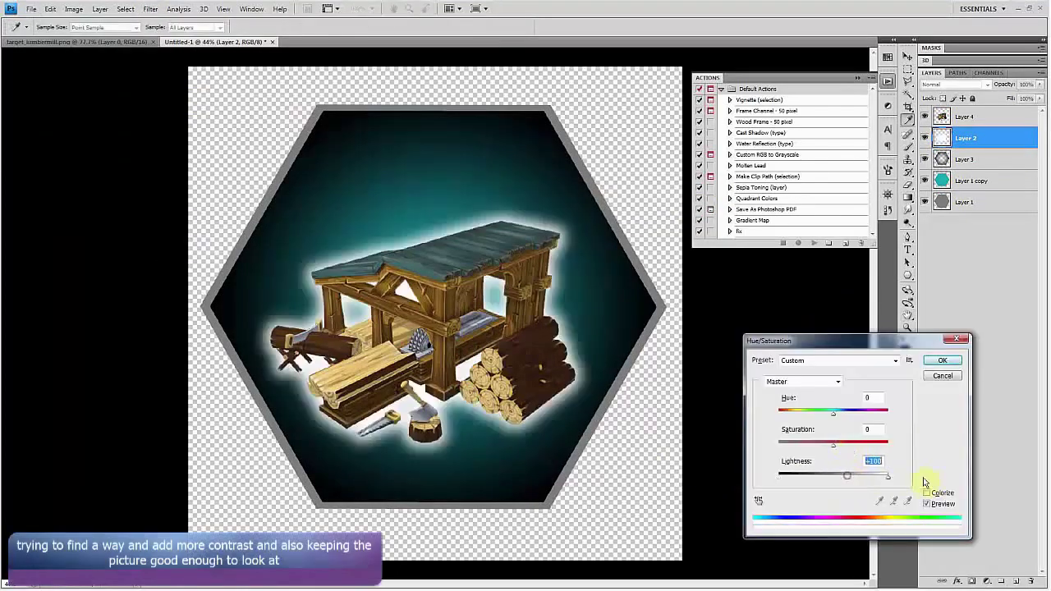
pyautogui.hotkey('shift', 'Tab')
pyautogui.hotkey('shift', 'Tab')
pyautogui.write('196')
pyautogui.press('Tab')
pyautogui.write('100')
pyautogui.press('Tab')
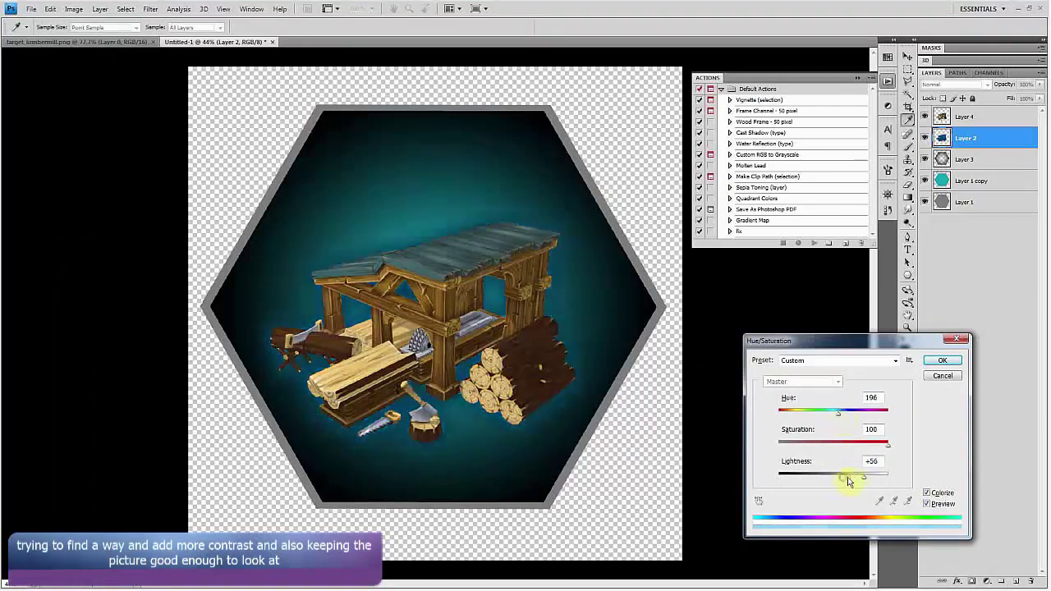
pyautogui.press('Return')
pyautogui.press('g')
# Adjust Levels on Layer 4 to deepen the mill's blacks and brighten its highlights.
pyautogui.keyDown('alt'); pyautogui.scroll(3, 496, 302); pyautogui.keyUp('alt')
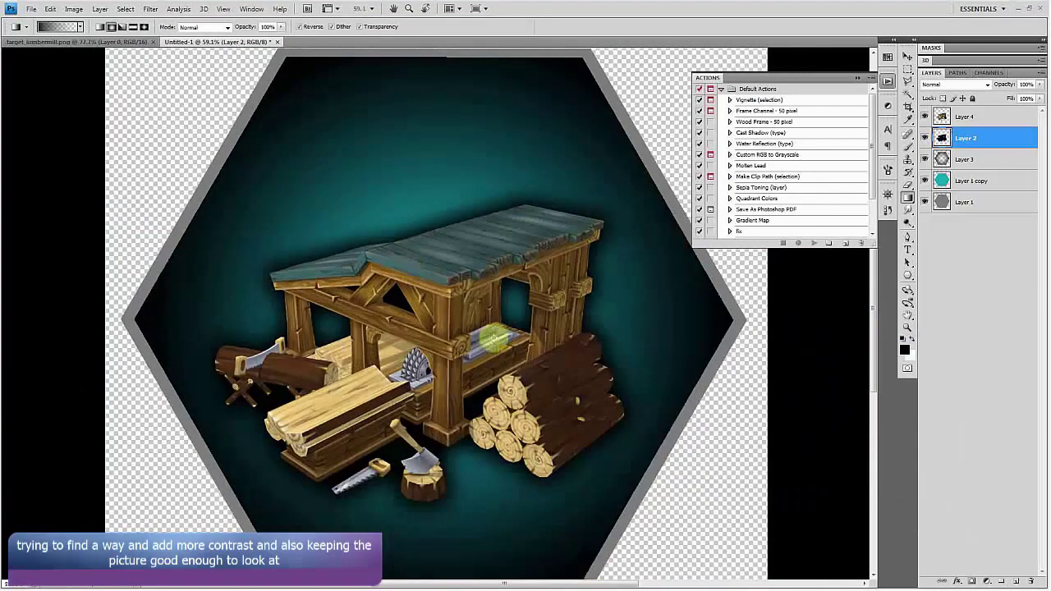
pyautogui.click(965, 117)
pyautogui.hotkey('ctrl', 'l')
pyautogui.moveTo(780, 441)
pyautogui.mouseDown()
pyautogui.moveTo(736, 441)
pyautogui.moveTo(747, 442)
pyautogui.mouseUp()
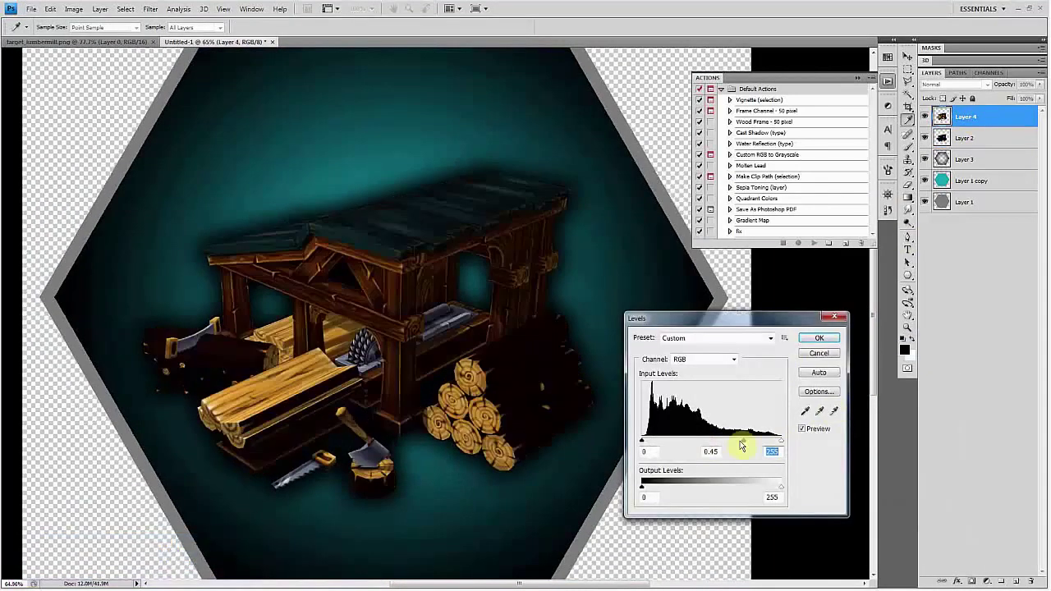
pyautogui.press('Escape')
pyautogui.hotkey('ctrl', 'u')
pyautogui.moveTo(831, 476); pyautogui.dragTo(845, 476)
pyautogui.click(936, 377)
pyautogui.hotkey('ctrl', 'l')
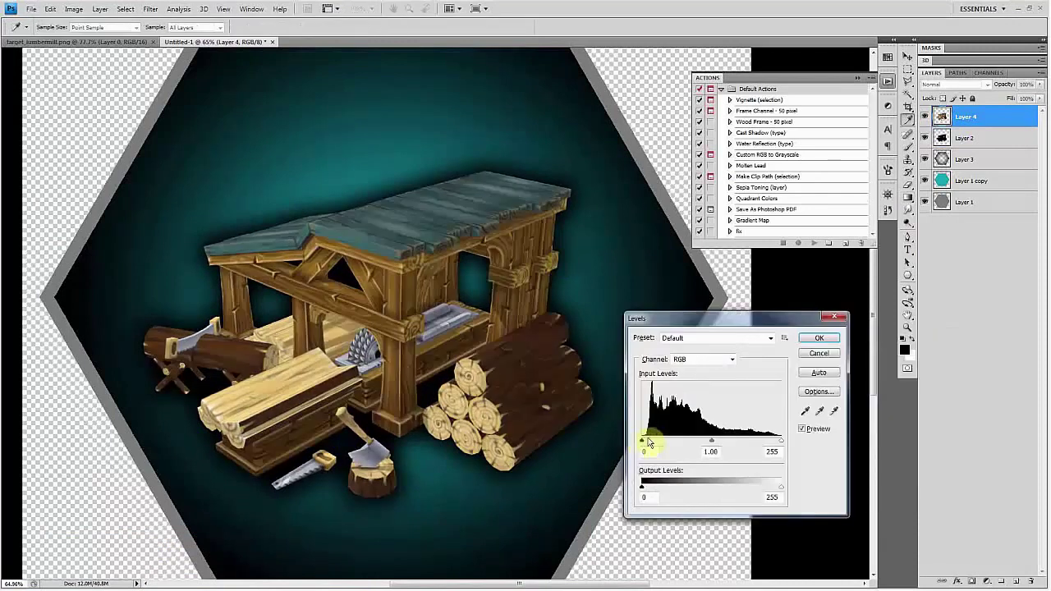
pyautogui.moveTo(642, 441); pyautogui.dragTo(689, 441)
pyautogui.moveTo(780, 441); pyautogui.dragTo(744, 441)
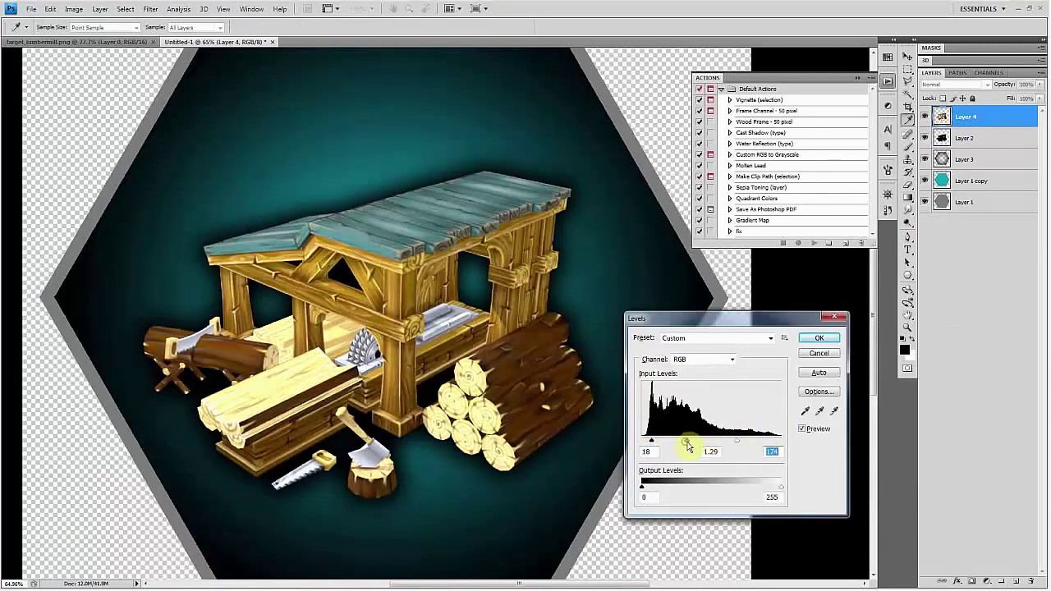
pyautogui.click(819, 337)
# Desaturate the mill and teal background to greyscale, then brighten the background with Levels.
pyautogui.press('g')
pyautogui.keyDown('alt'); pyautogui.scroll(-2, 519, 305); pyautogui.keyUp('alt')
pyautogui.hotkey('ctrl', 'shift', 'u')
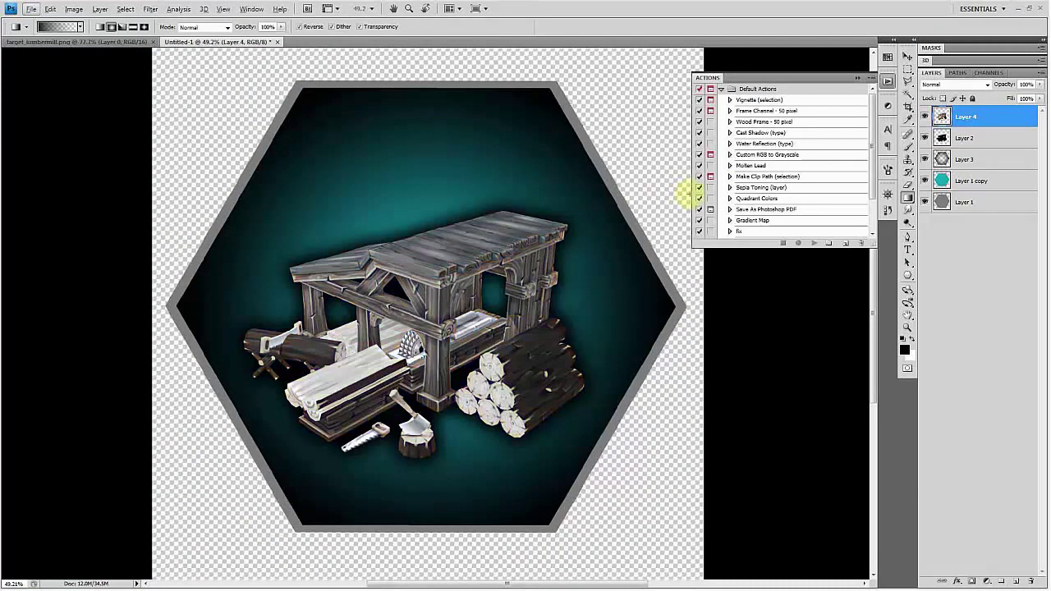
pyautogui.click(989, 180)
pyautogui.hotkey('ctrl', 'shift', 'u')
pyautogui.hotkey('ctrl', 'l')
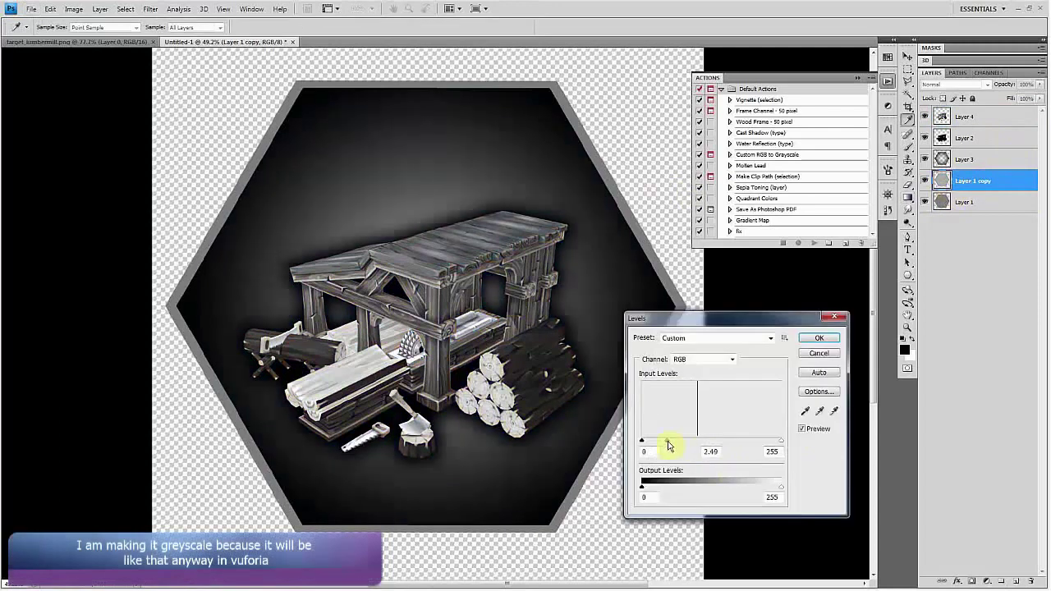
pyautogui.moveTo(711, 441); pyautogui.dragTo(650, 441)
pyautogui.click(817, 336)
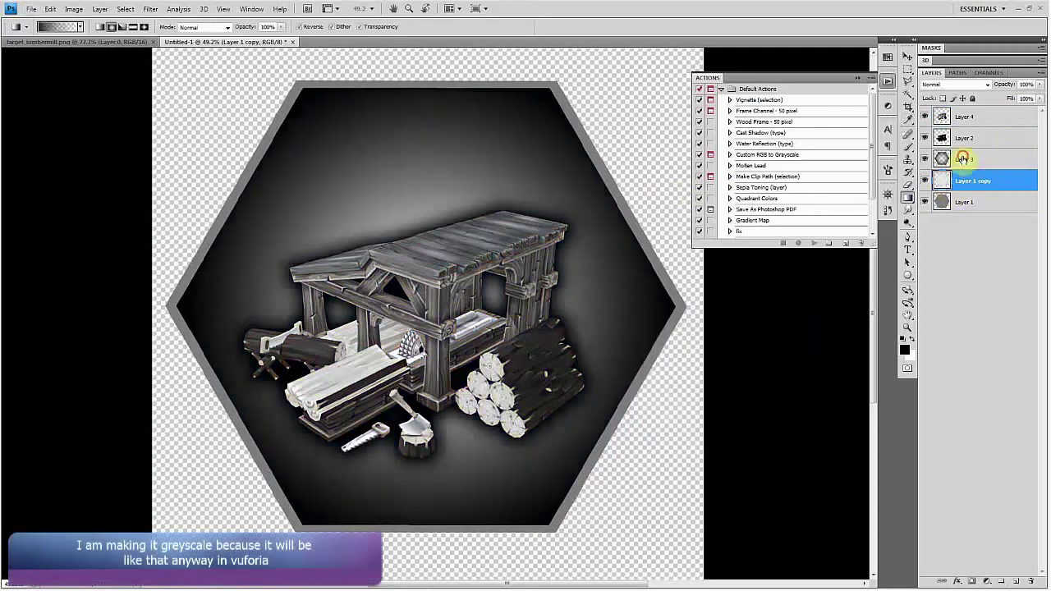
# Blur the Layer 3 hexagon border with a 20-pixel Gaussian Blur.
pyautogui.click(965, 160)
pyautogui.click(150, 9)
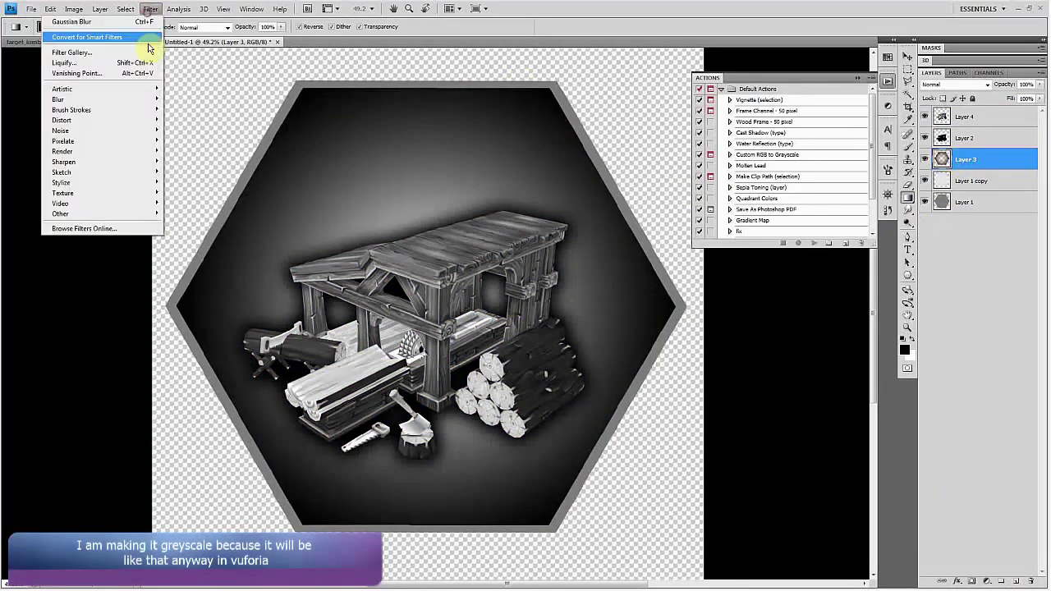
pyautogui.click(192, 141)
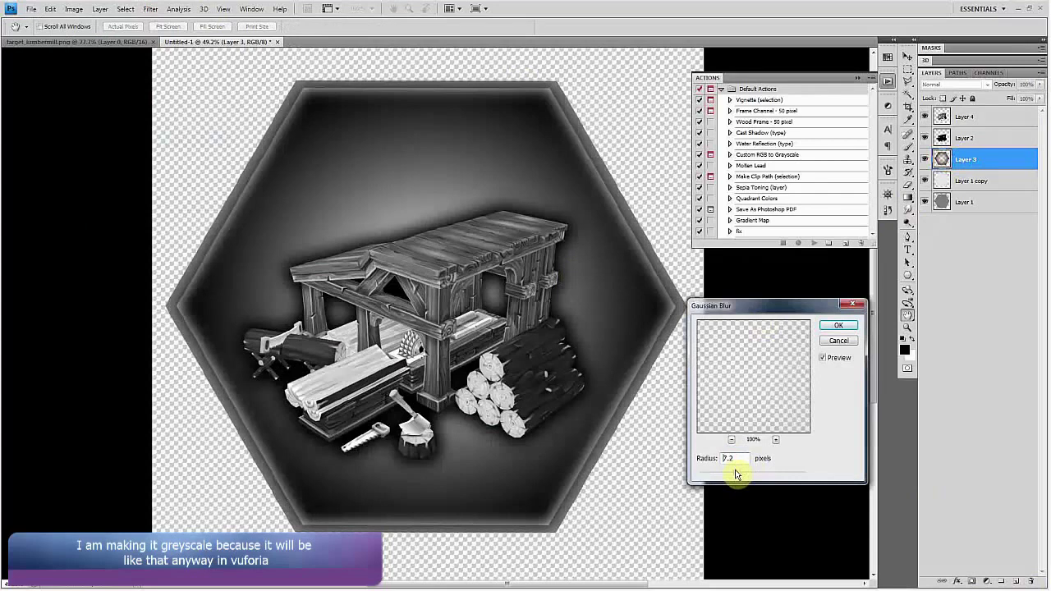
pyautogui.moveTo(736, 474); pyautogui.dragTo(748, 473)
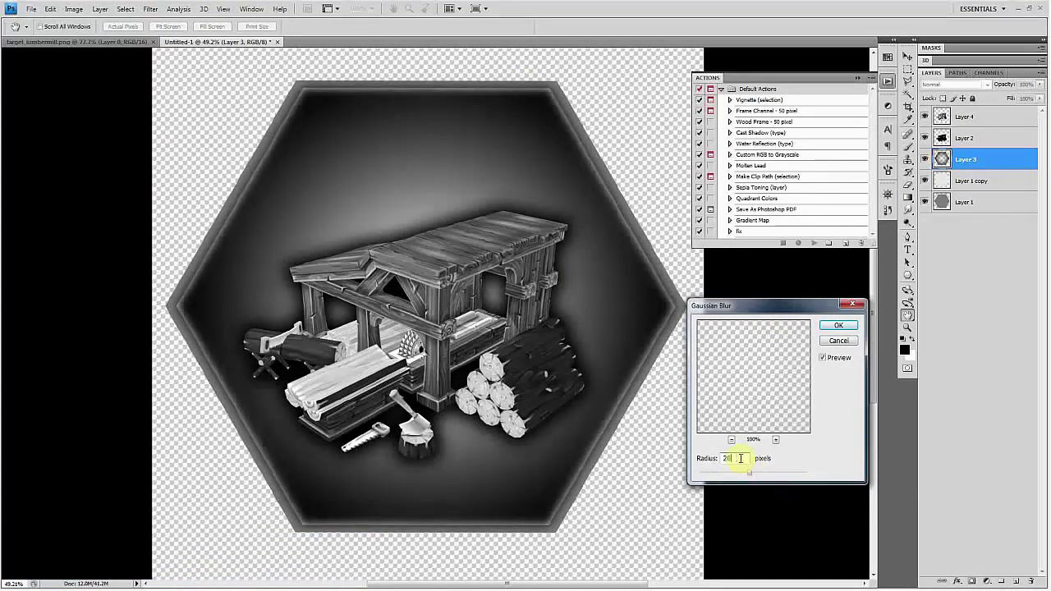
pyautogui.click(838, 323)
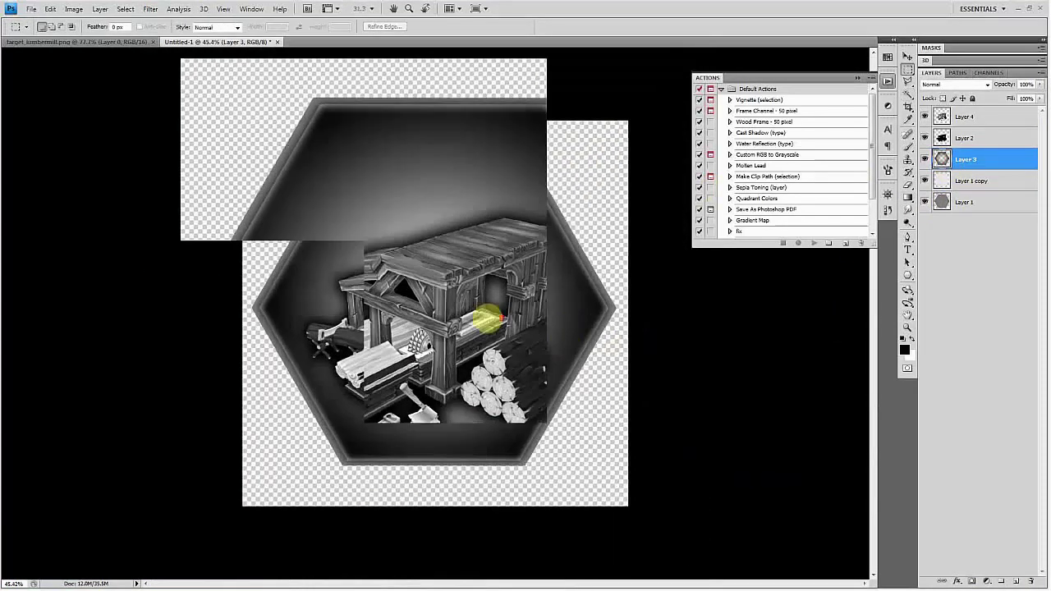
pyautogui.moveTo(626, 365); pyautogui.dragTo(483, 320)
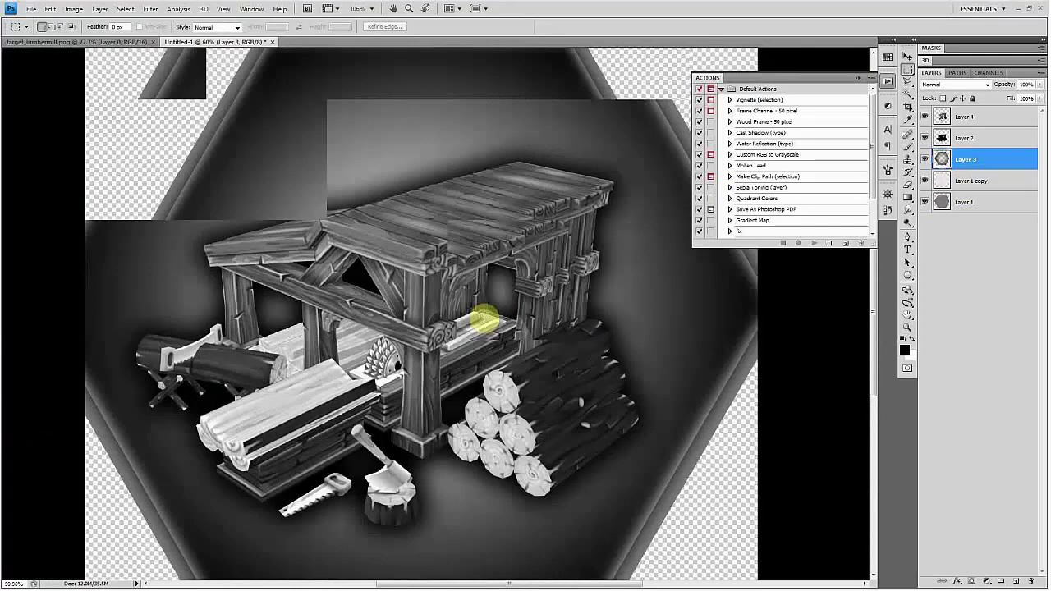
# Merge the background layers into Layer 3 and brighten their highlights with Levels.
pyautogui.rightClick(971, 201)
pyautogui.click(955, 418)
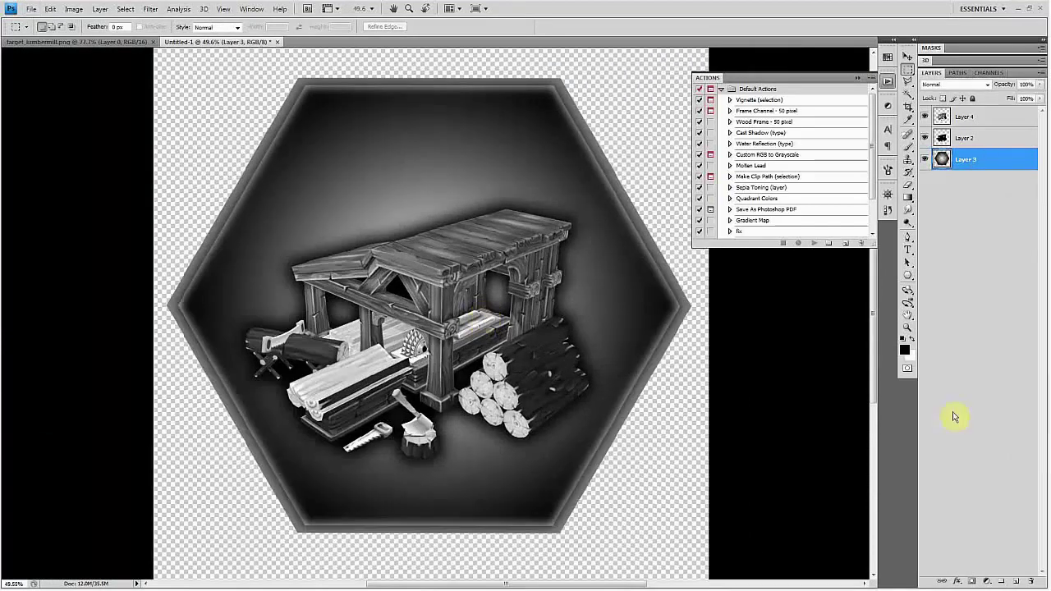
pyautogui.hotkey('ctrl', 'u')
pyautogui.press('Escape')
pyautogui.hotkey('ctrl', 'l')
pyautogui.moveTo(781, 440); pyautogui.dragTo(654, 441)
pyautogui.press('Return')
# Brighten the mill layer's midtones with Levels.
pyautogui.click(962, 115)
pyautogui.hotkey('ctrl', 'l')
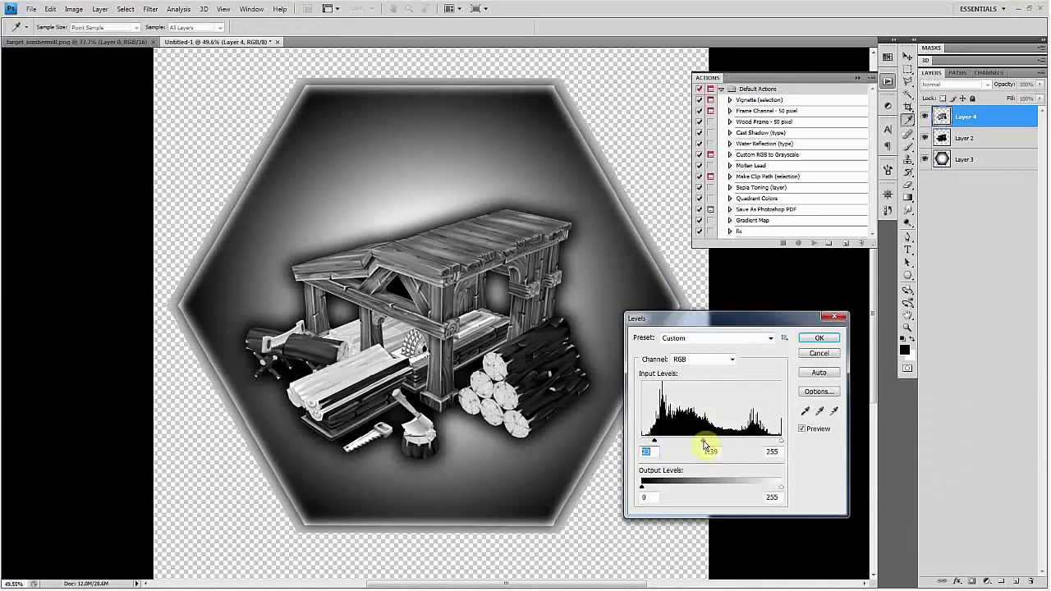
pyautogui.click(813, 337)
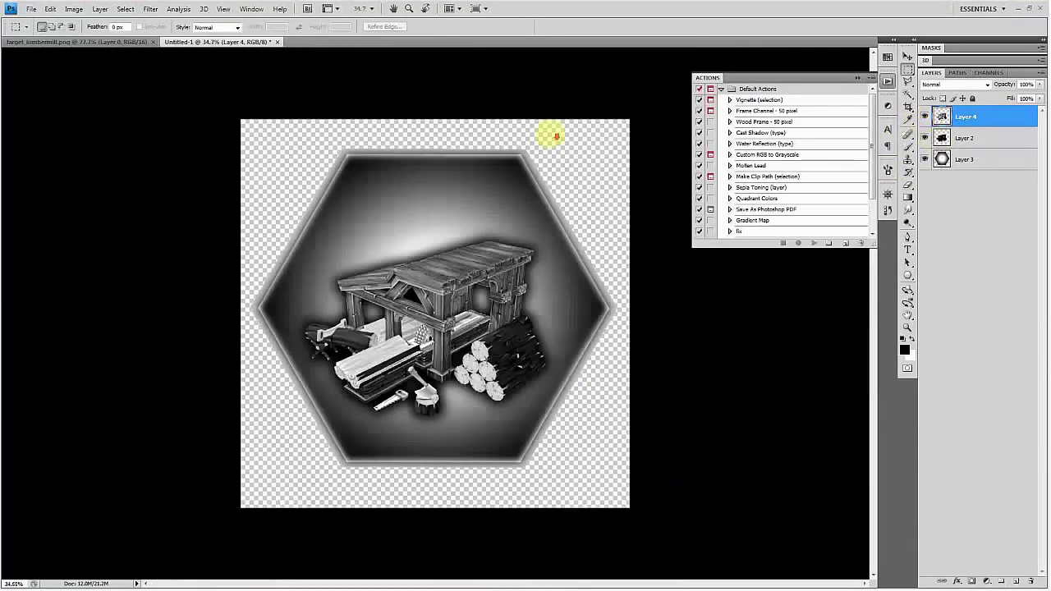
# Merge the mill layer into Layer 2 and enlarge it to about 136%.
pyautogui.hotkey('ctrl', 'e')
pyautogui.hotkey('ctrl', 't')
pyautogui.moveTo(206, 509); pyautogui.dragTo(124, 530)
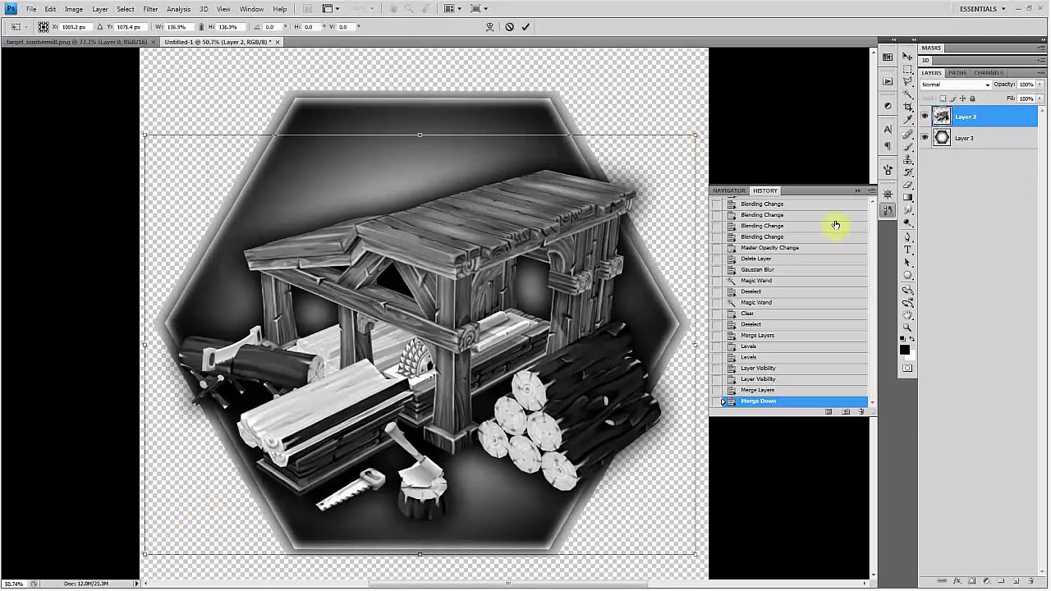
pyautogui.press('Return')
# Delete the part of the enlarged mill that spills outside the hexagon, then deselect.
pyautogui.hotkey('alt', '[')
pyautogui.click(694, 287)
pyautogui.click(943, 110)
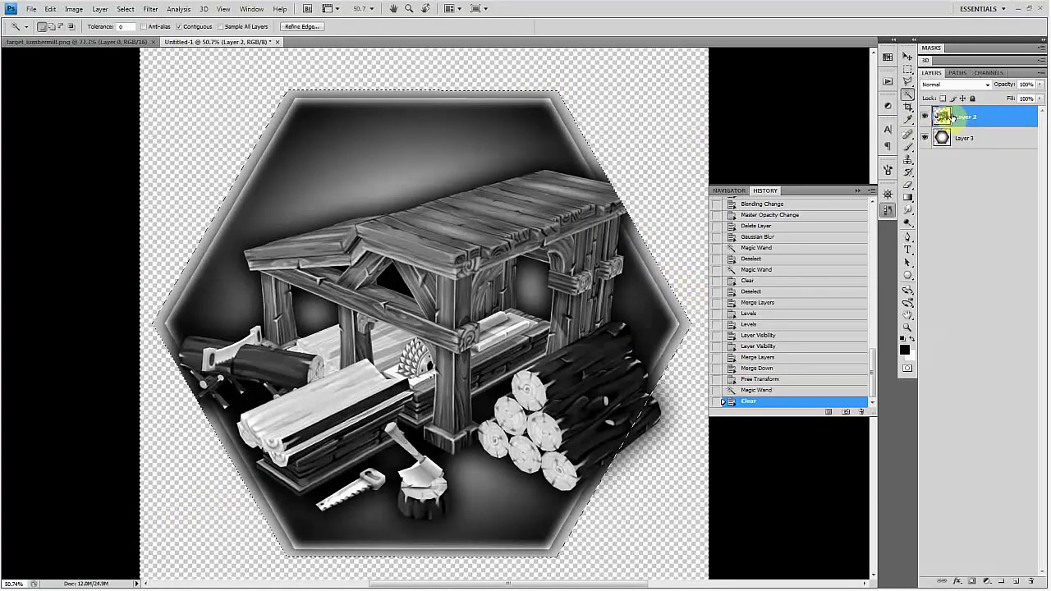
pyautogui.press('Delete')
pyautogui.hotkey('ctrl', 'd')
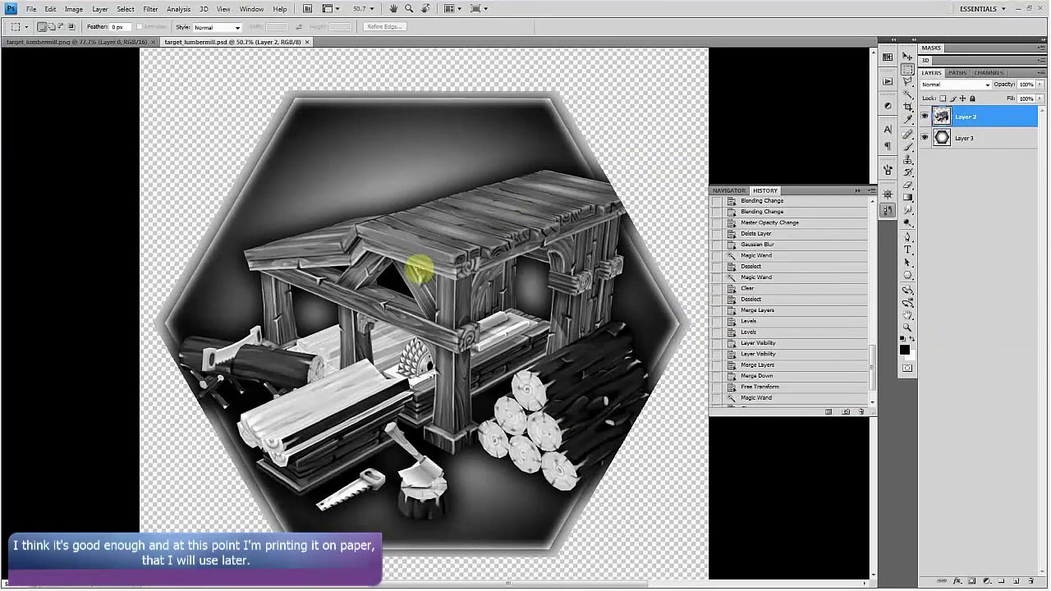
# Save the image as PNG under target_lumbermill, replacing the existing file.
pyautogui.hotkey('ctrl', 'shift', 's')
pyautogui.click(704, 424)
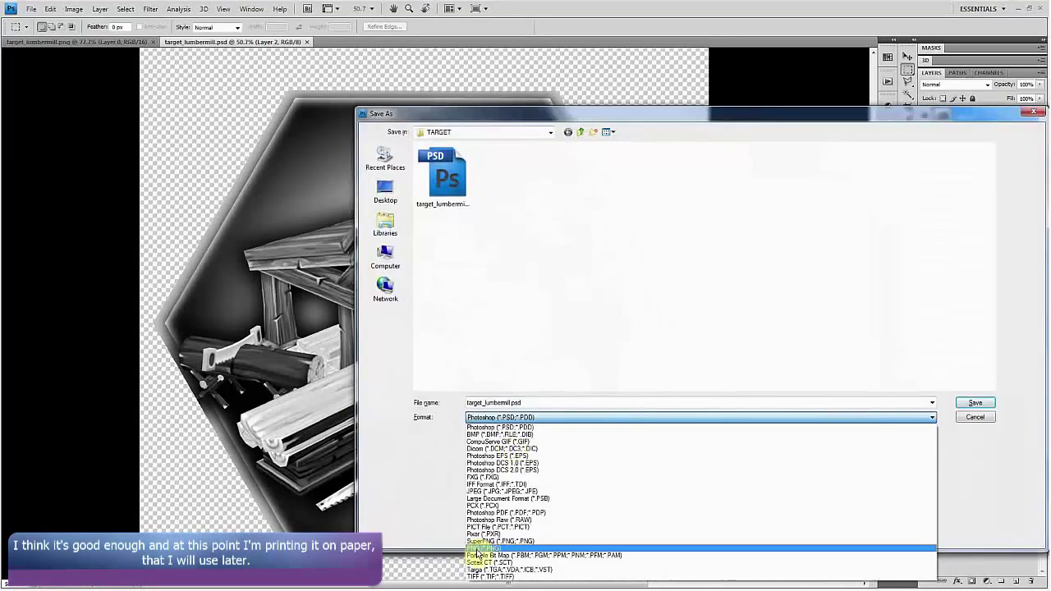
pyautogui.click(504, 551)
pyautogui.click(973, 403)
pyautogui.click(501, 225)
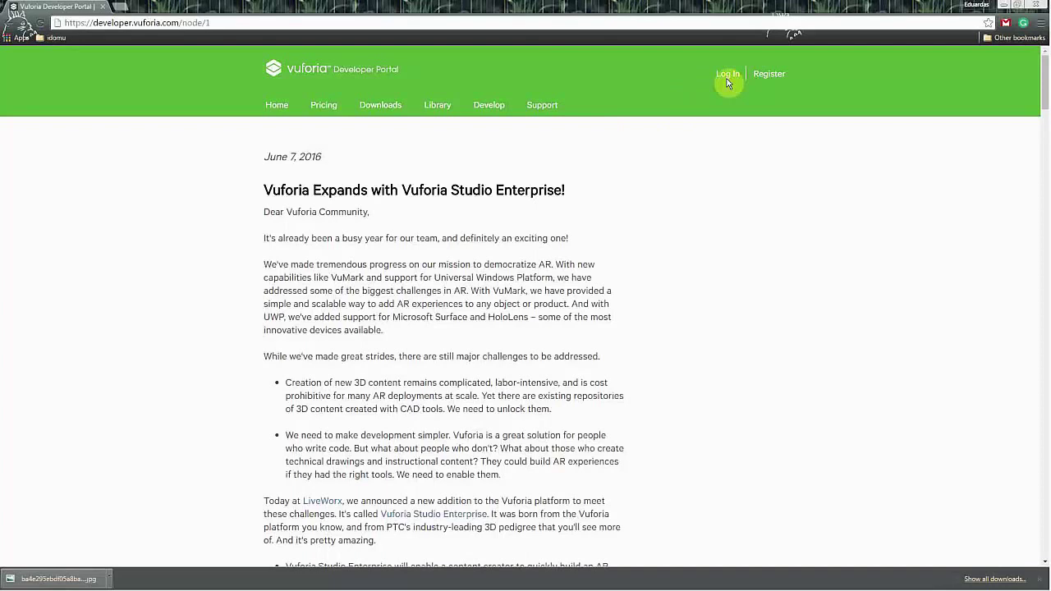
# Log in to the Vuforia developer account with the account e-mail and password.
pyautogui.click(726, 78)
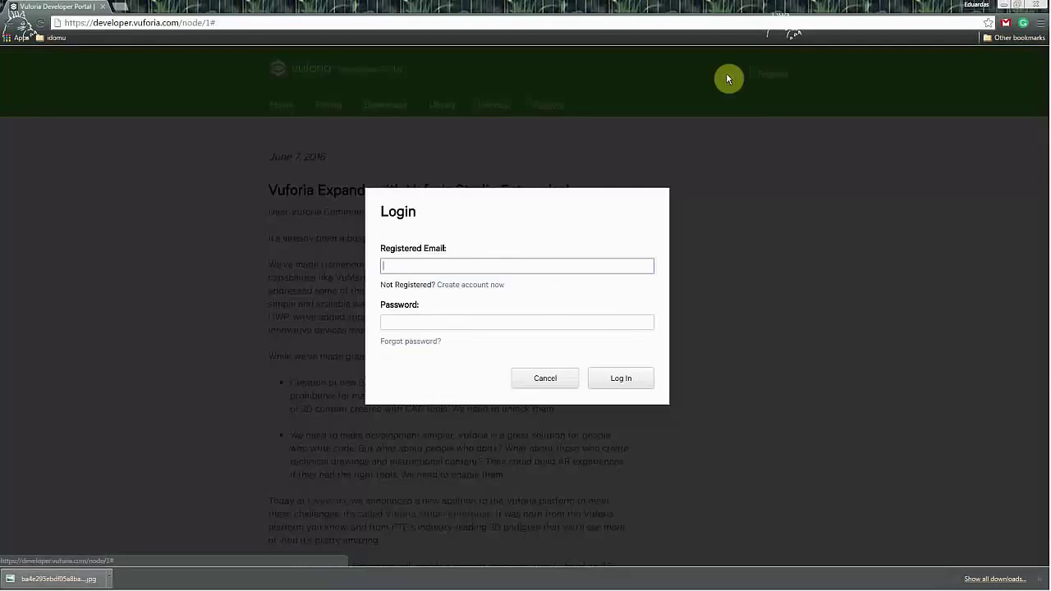
pyautogui.click(493, 265)
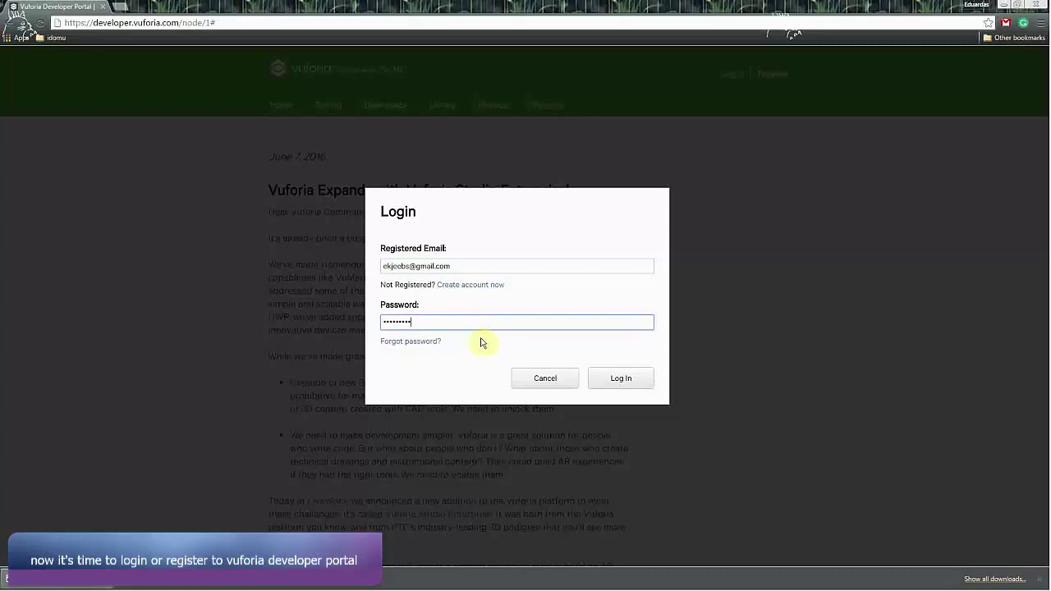
pyautogui.click(590, 381)
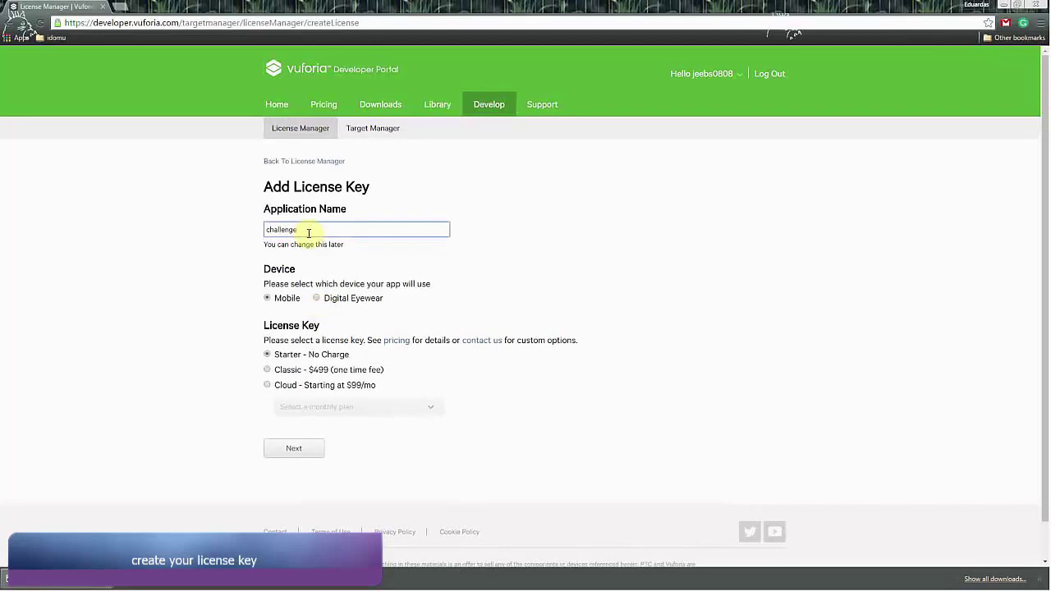
# Confirm the Starter license key 'challenge', open its details and select the key to copy.
pyautogui.click(293, 450)
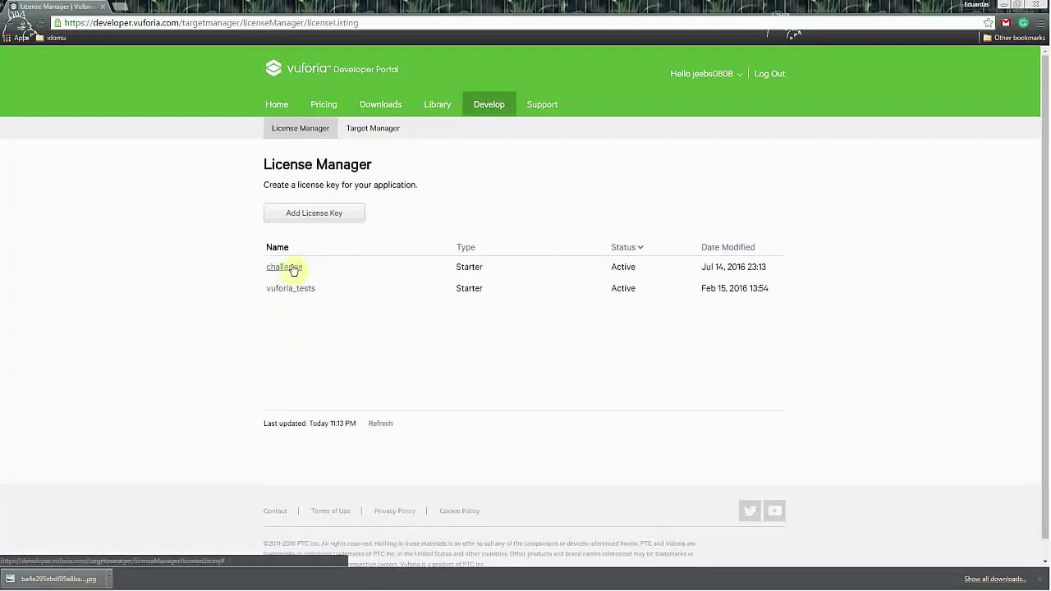
pyautogui.click(284, 267)
pyautogui.moveTo(286, 280); pyautogui.dragTo(339, 441)
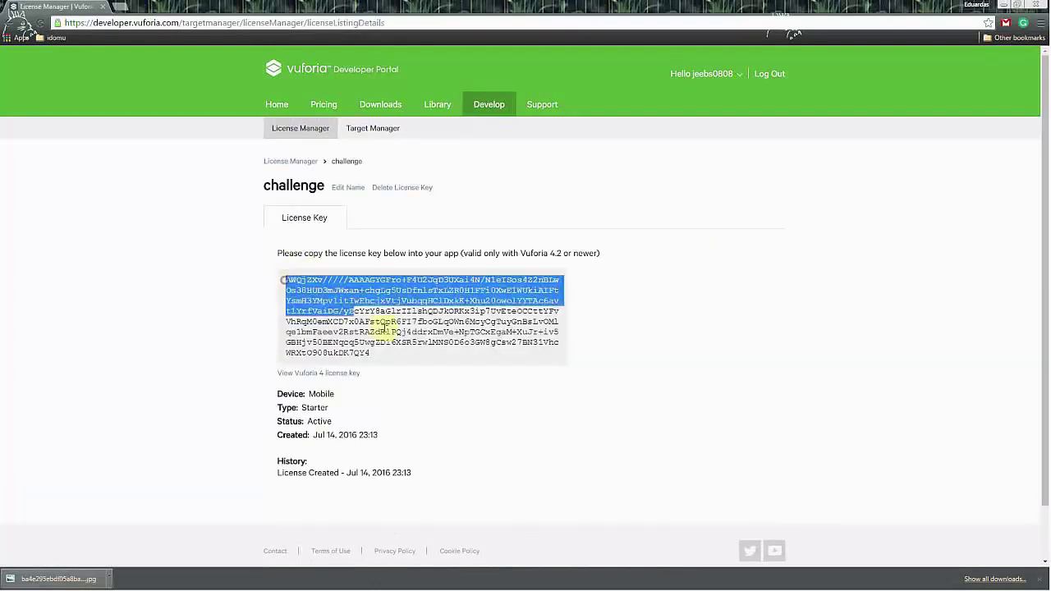
# Create a new Device target database named challenge.
pyautogui.click(366, 133)
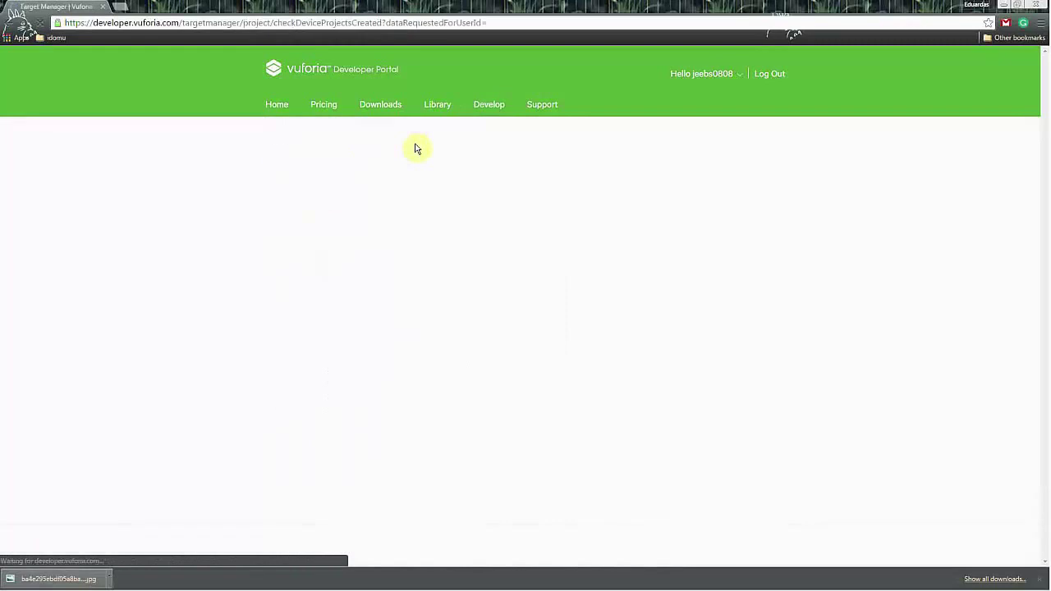
pyautogui.click(330, 217)
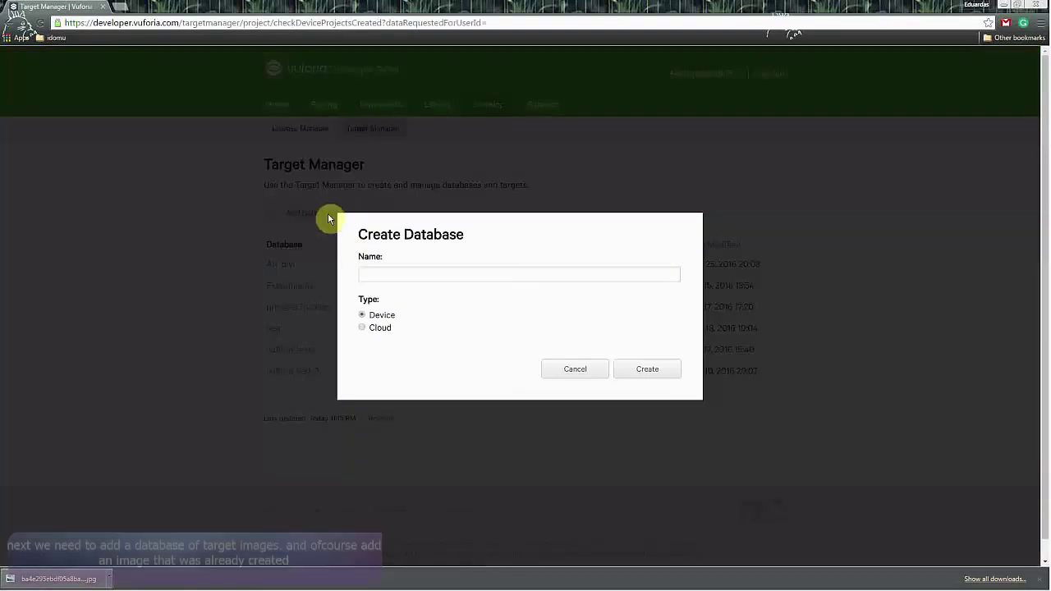
pyautogui.click(374, 275)
pyautogui.write('challenge')
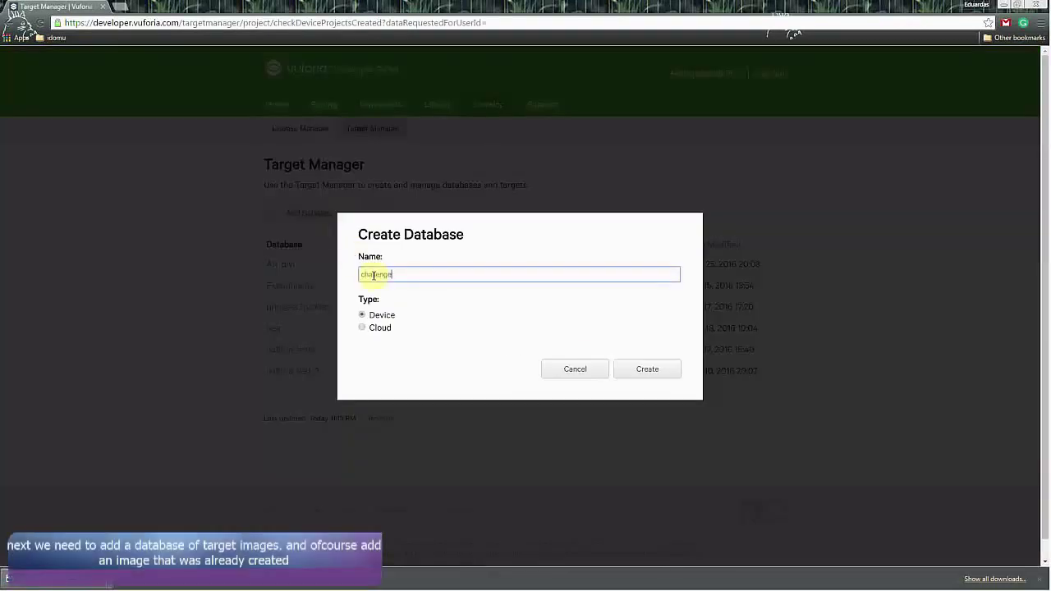
pyautogui.click(629, 370)
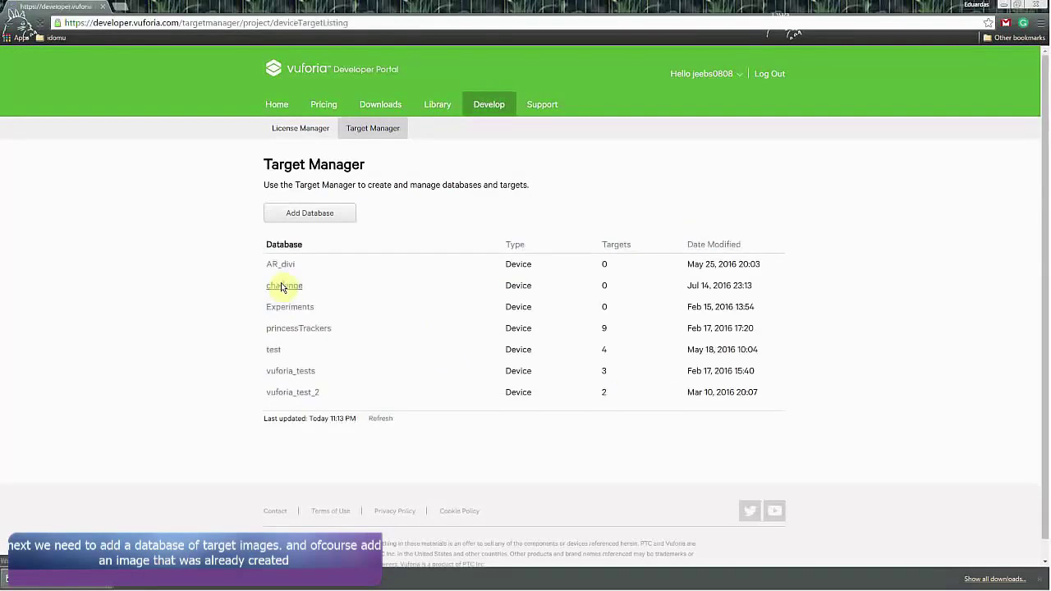
# In the challenge database, add a target using Lumber mill\TARGET\target_lumbermill2.png.
pyautogui.click(281, 287)
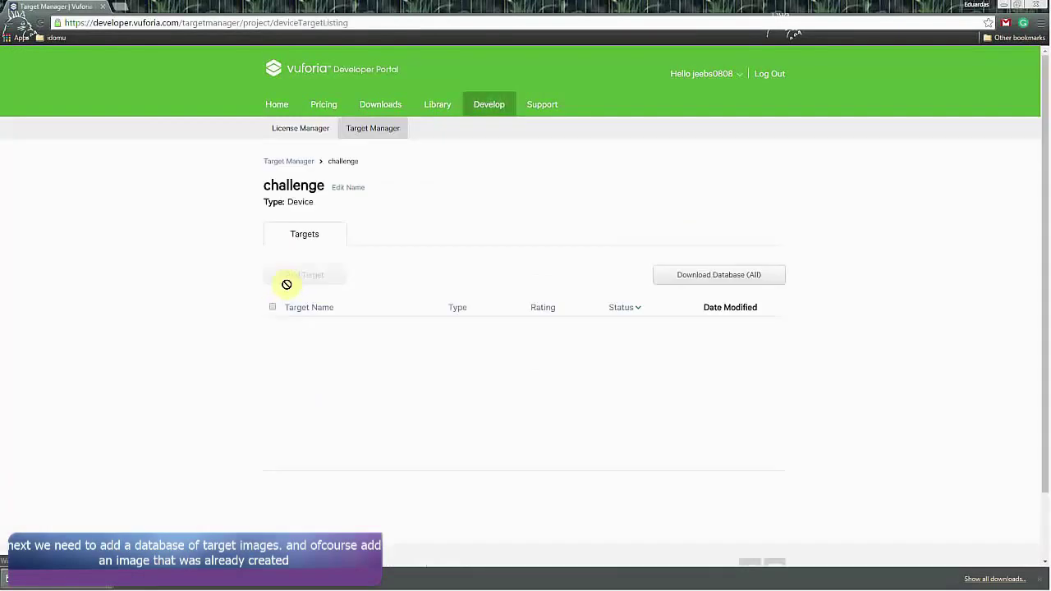
pyautogui.click(317, 275)
pyautogui.click(614, 284)
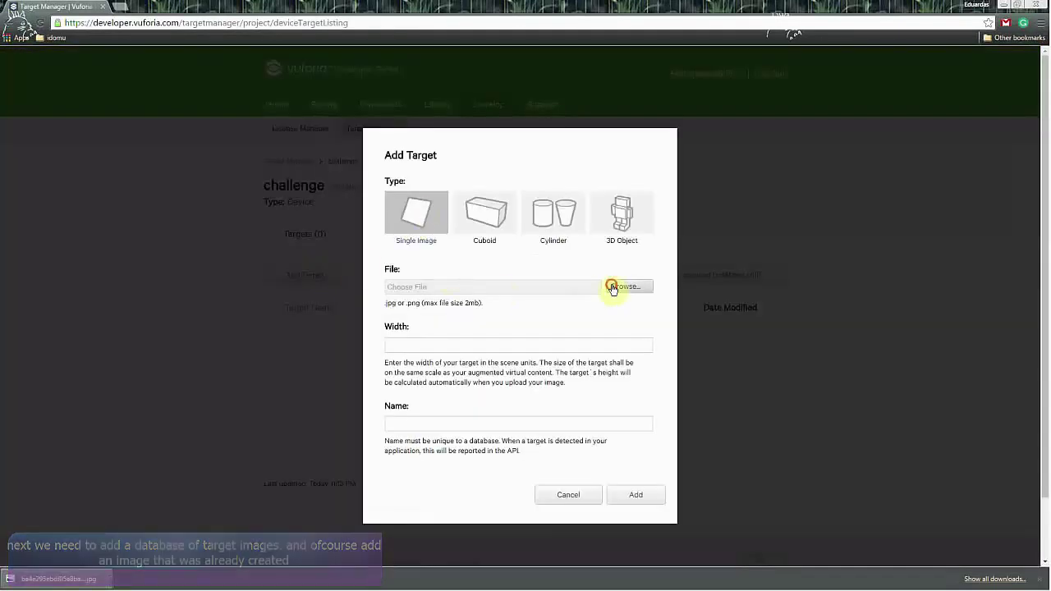
pyautogui.doubleClick(71, 77)
pyautogui.doubleClick(129, 97)
pyautogui.doubleClick(192, 91)
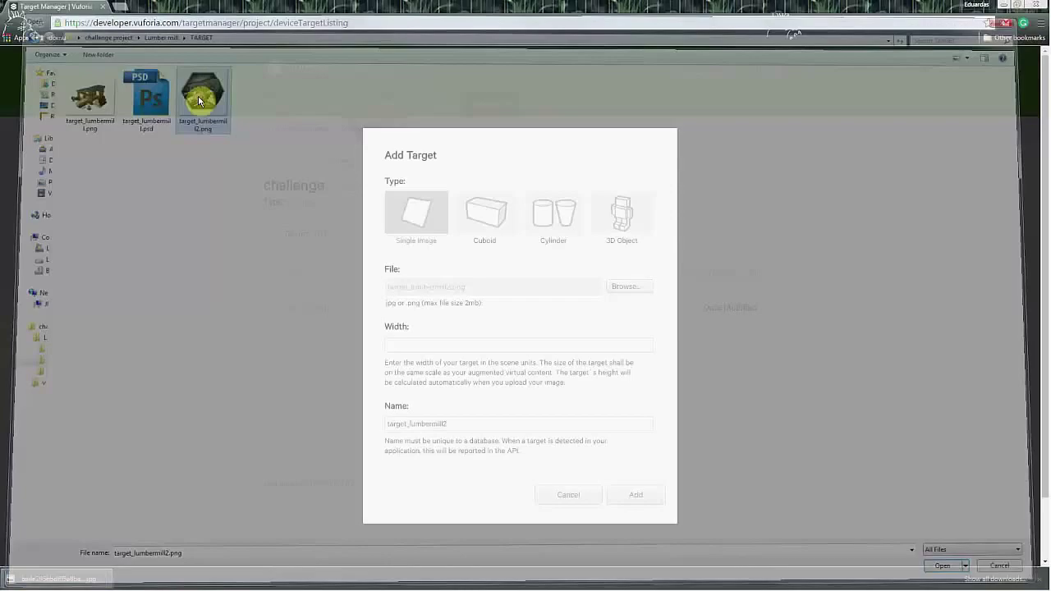
pyautogui.write('10')
# Set the target width from 10 to 1 and upload the target.
pyautogui.click(454, 427)
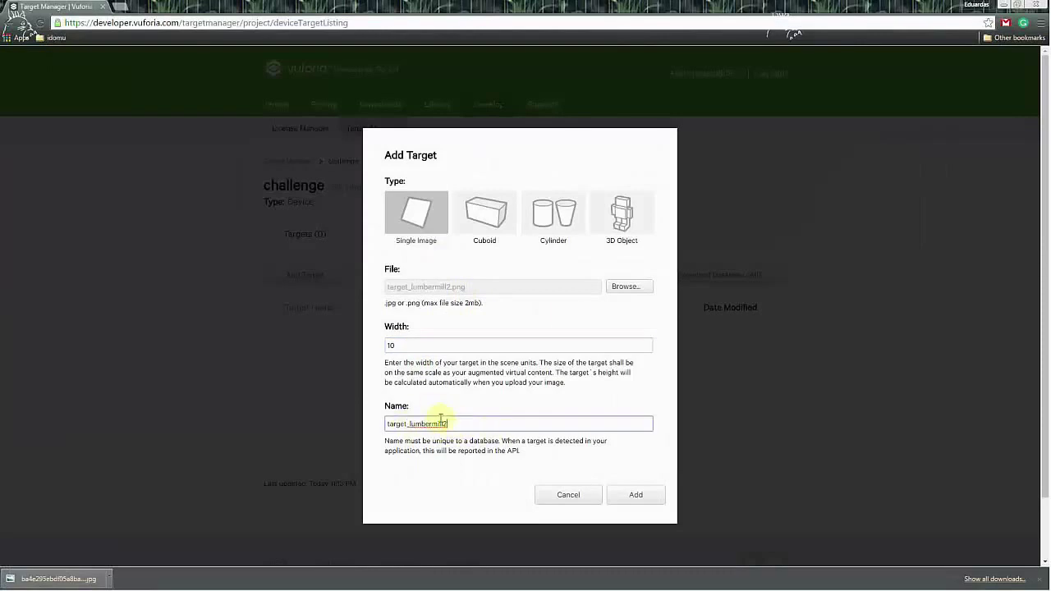
pyautogui.click(440, 352)
pyautogui.press('BackSpace')
pyautogui.click(468, 424)
pyautogui.click(644, 502)
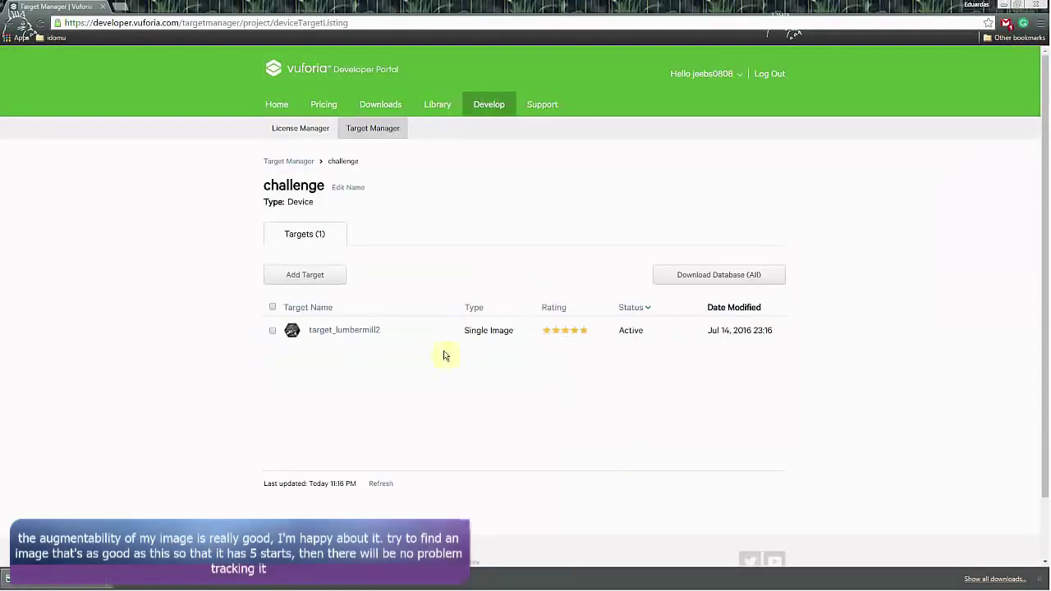
# Show the tracking feature points of target_lumbermill2.
pyautogui.click(369, 330)
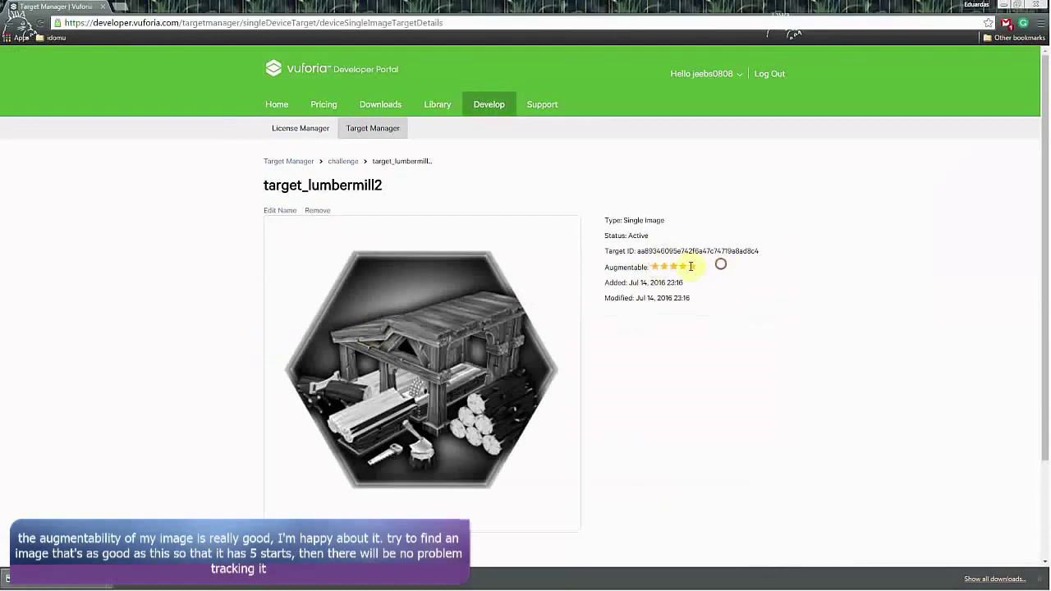
pyautogui.scroll(-2, 569, 310)
pyautogui.click(345, 429)
pyautogui.scroll(2, 344, 429)
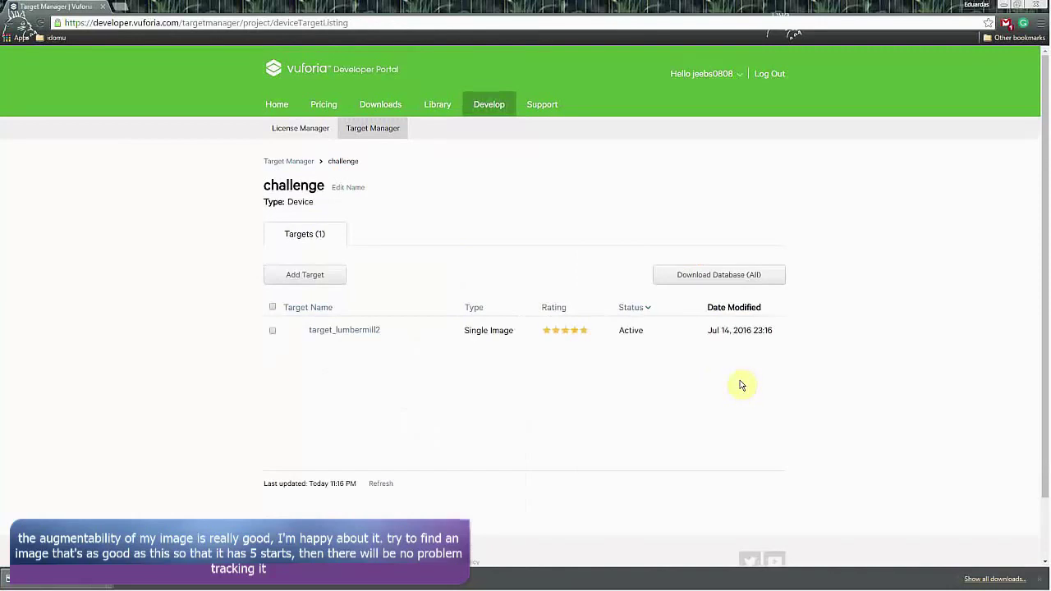
# Download the whole challenge database for Unity Editor into the Lumber mill TARGET folder.
pyautogui.click(707, 275)
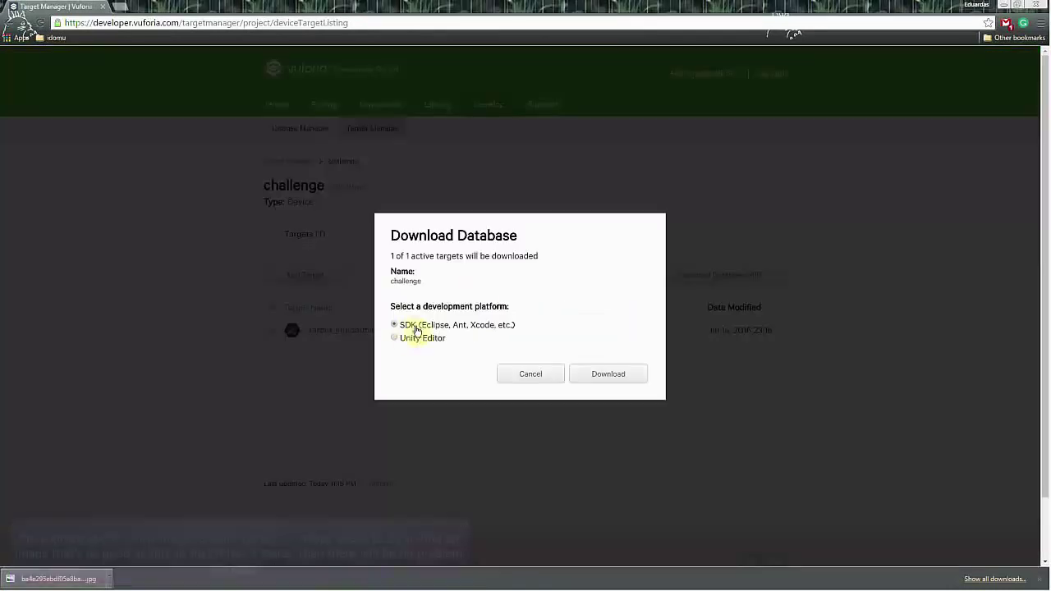
pyautogui.click(415, 339)
pyautogui.click(601, 376)
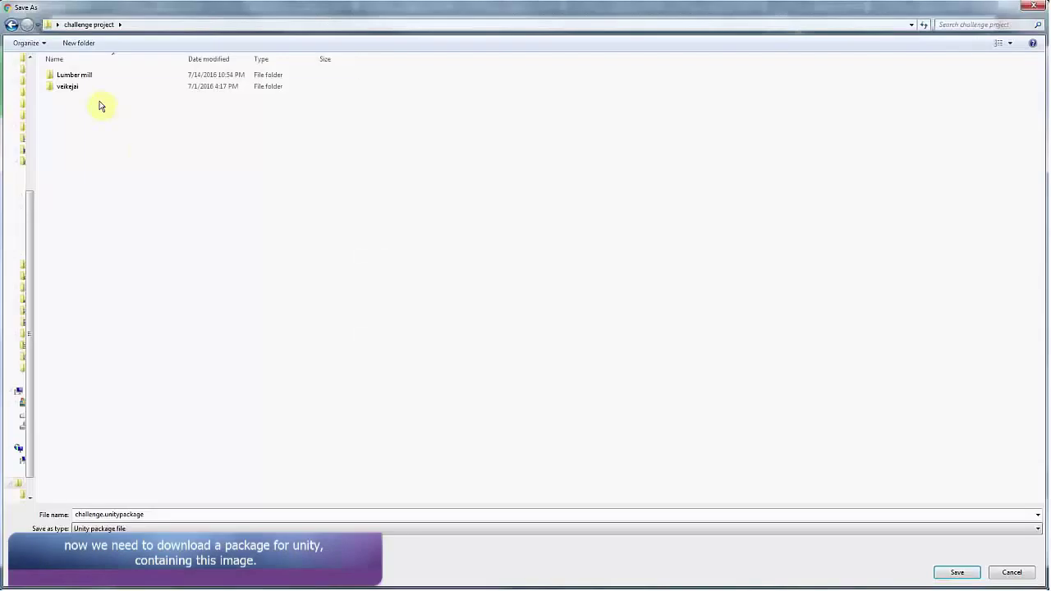
pyautogui.doubleClick(81, 79)
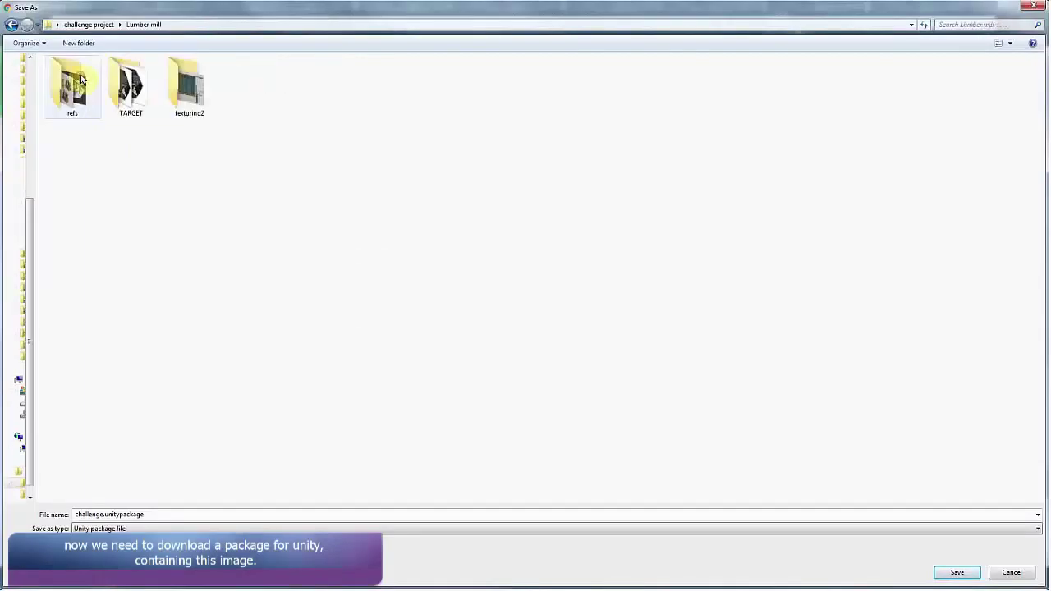
pyautogui.doubleClick(123, 96)
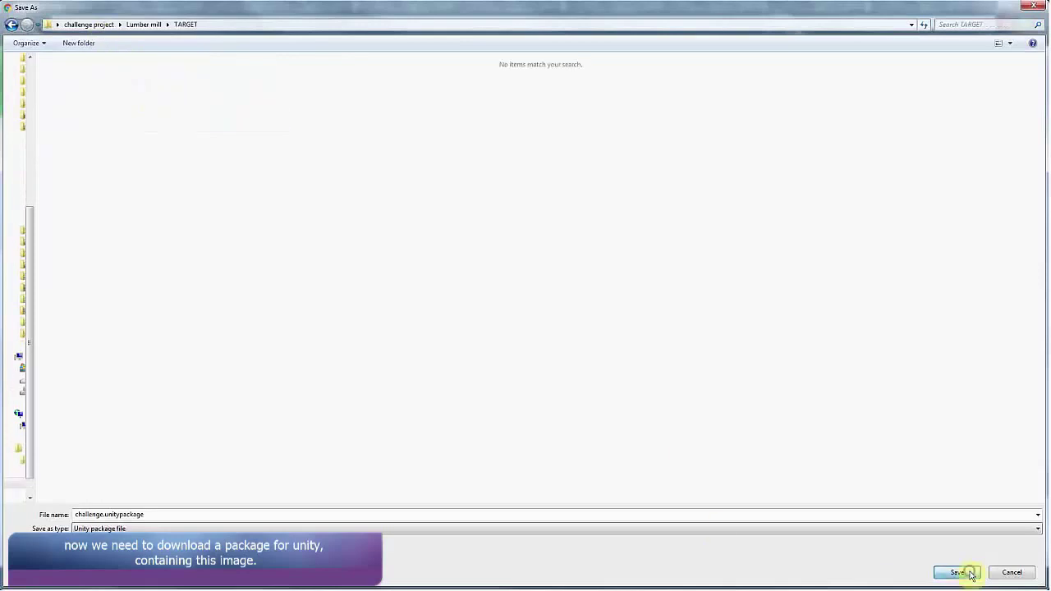
pyautogui.click(970, 572)
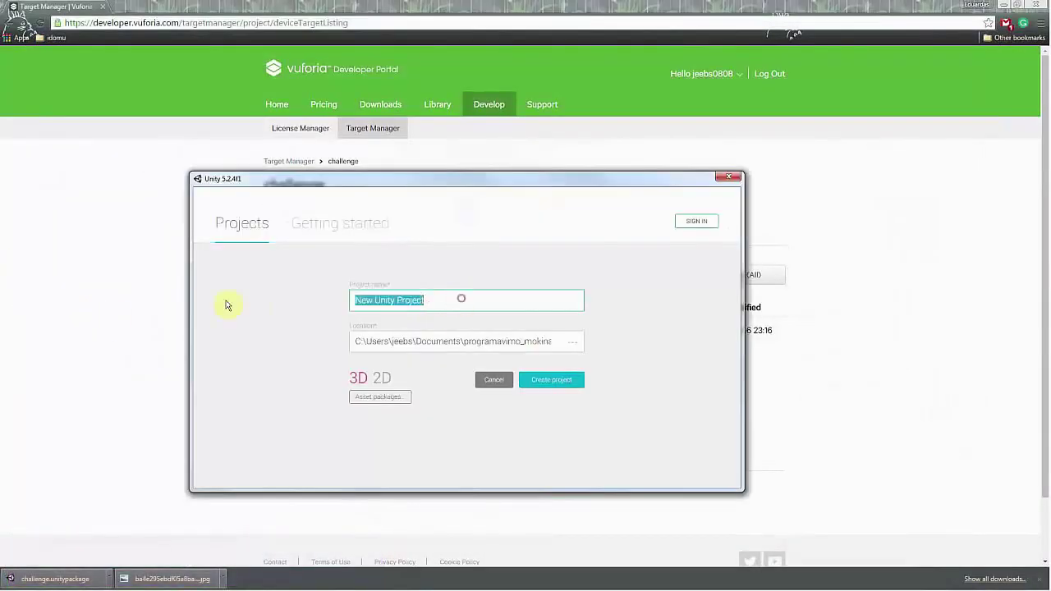
pyautogui.write('hall')
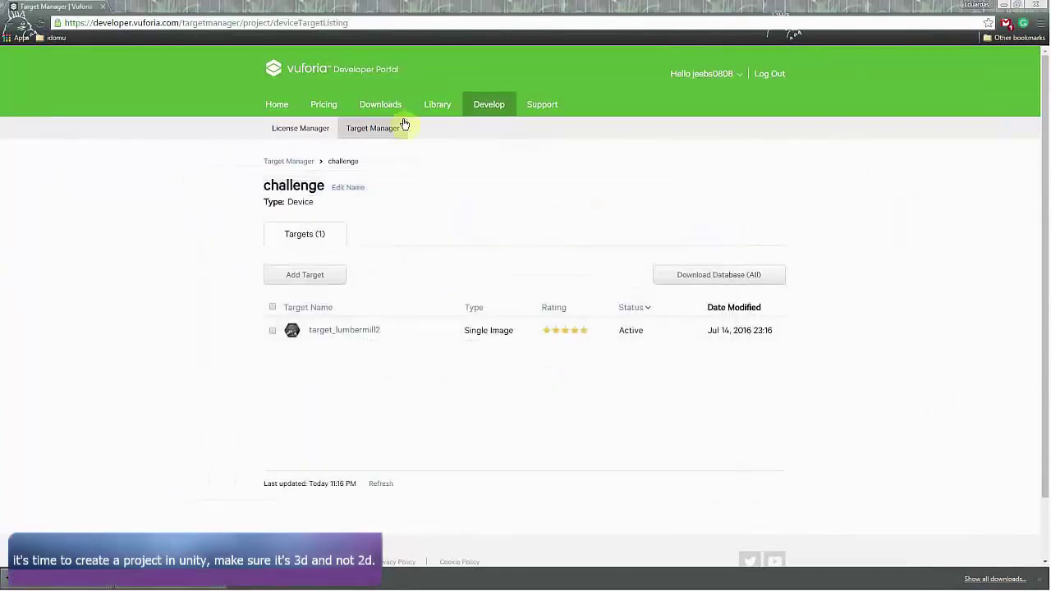
# Download vuforia-unity-5-5-9.unitypackage from the SDK page after accepting the license.
pyautogui.click(381, 104)
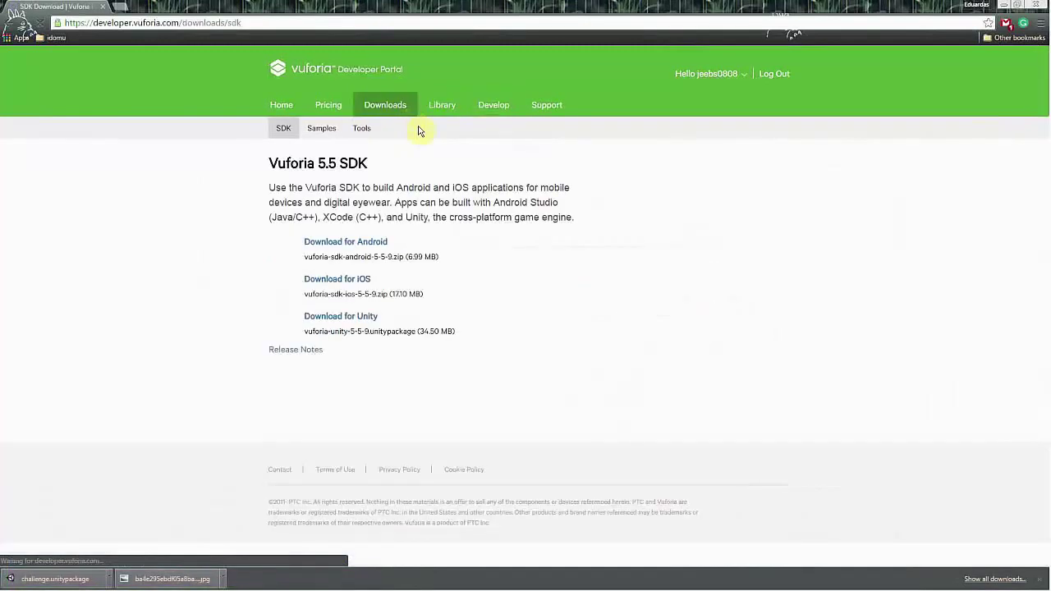
pyautogui.click(359, 317)
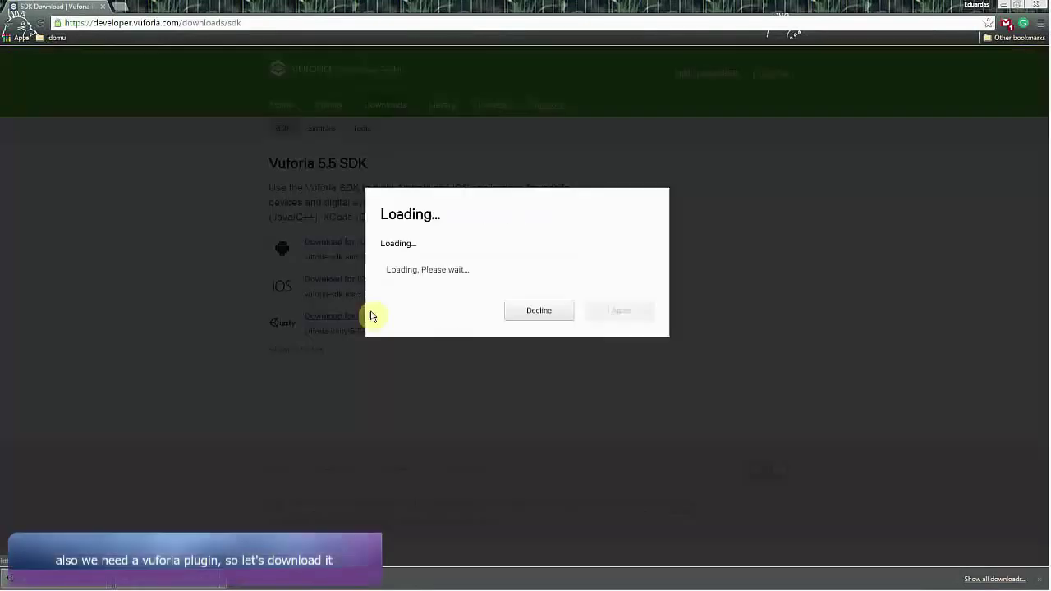
pyautogui.click(614, 405)
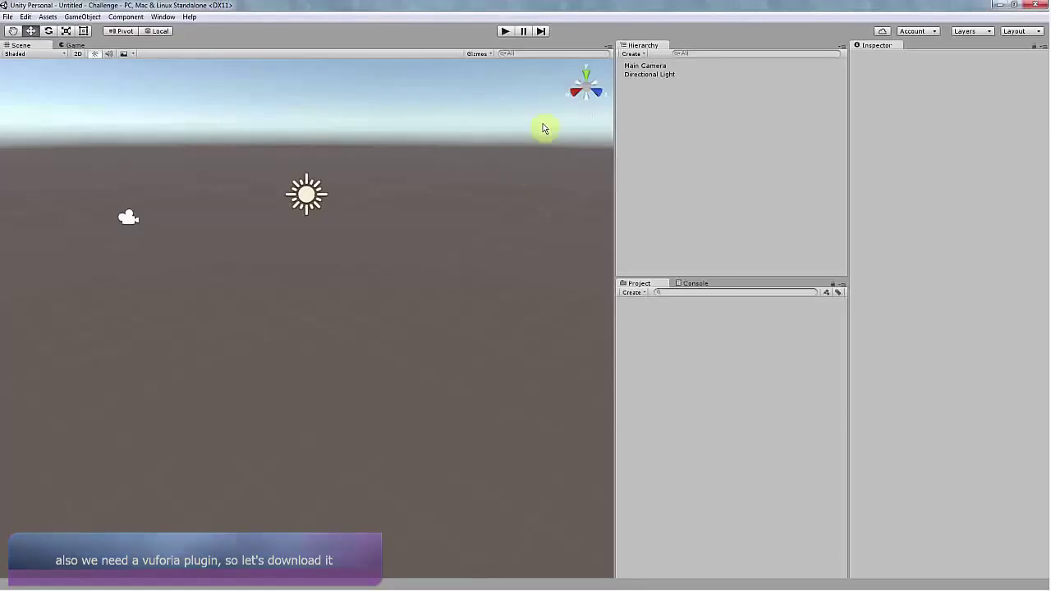
# Delete the default Main Camera from the Hierarchy.
pyautogui.click(647, 66)
pyautogui.moveTo(667, 75); pyautogui.dragTo(665, 68)
pyautogui.press('Delete')
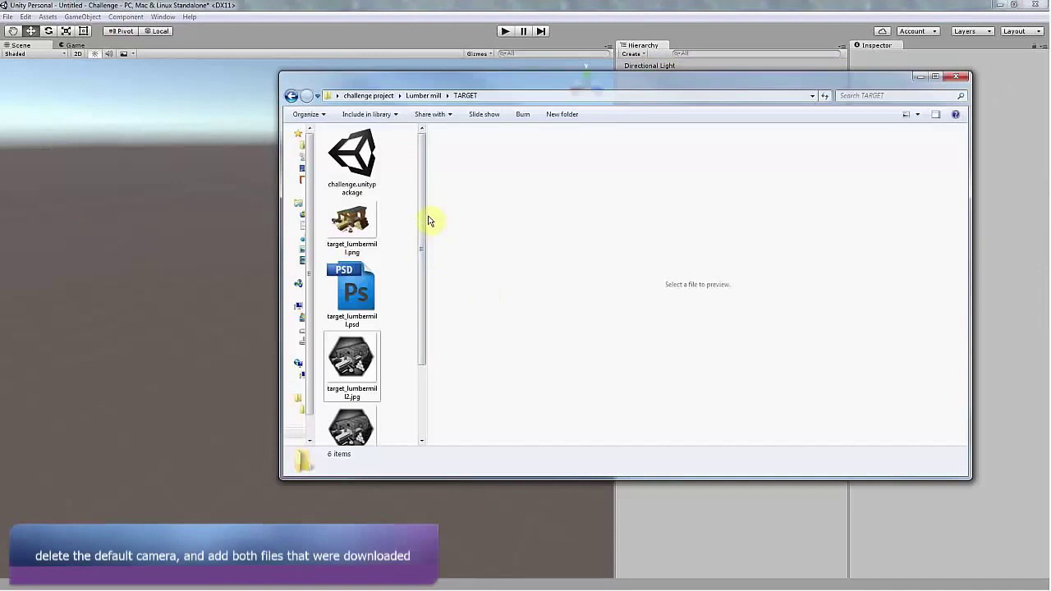
# Drag vuforia-unity-5-5-9.unitypackage from Explorer into Unity to import it.
pyautogui.moveTo(427, 216); pyautogui.dragTo(547, 206)
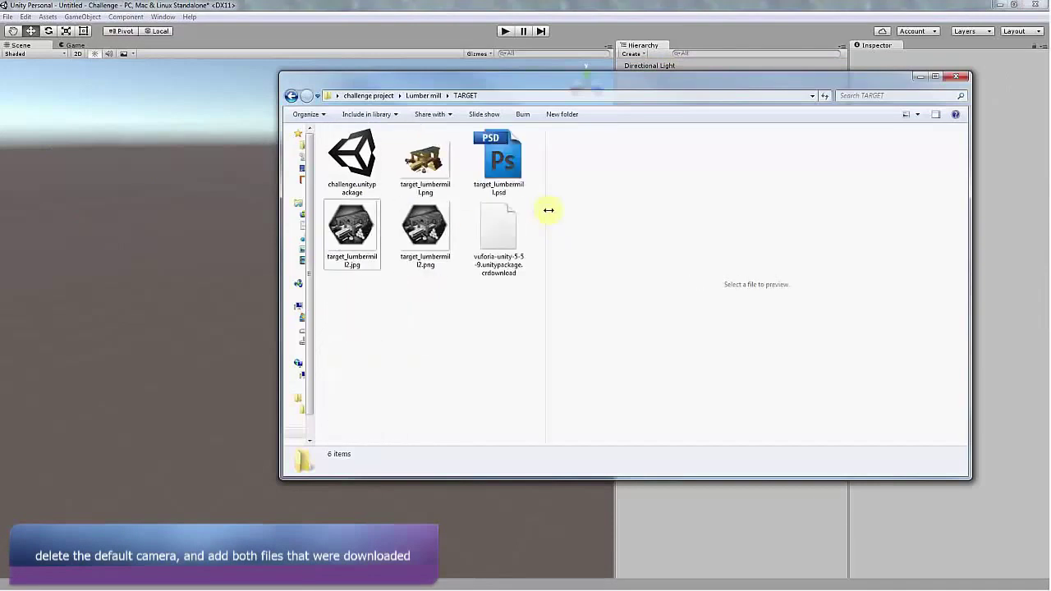
pyautogui.click(519, 254)
pyautogui.moveTo(629, 98); pyautogui.dragTo(525, 116)
pyautogui.moveTo(867, 170); pyautogui.dragTo(553, 170)
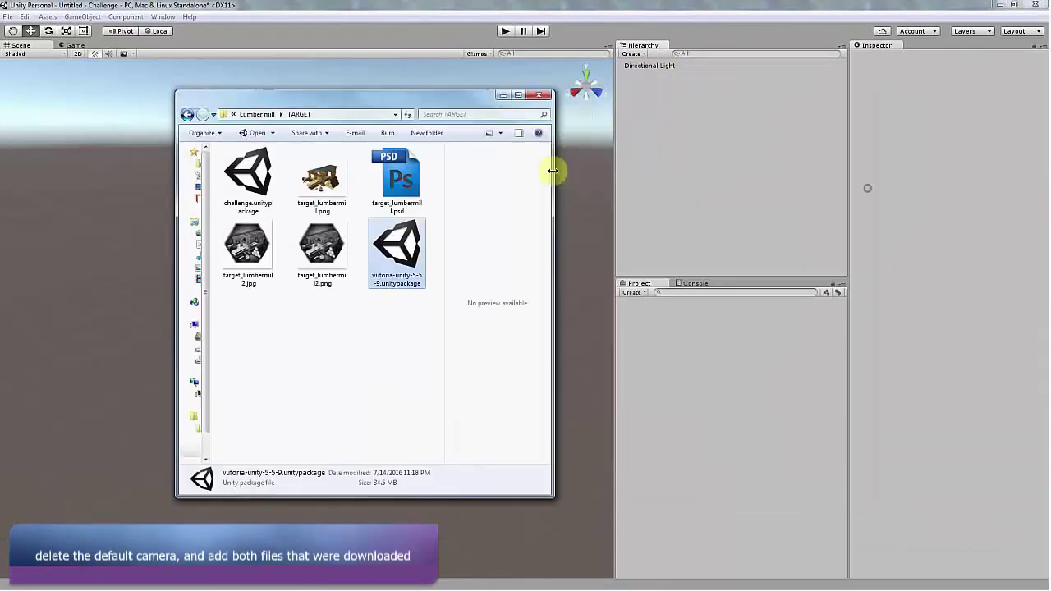
pyautogui.moveTo(410, 222); pyautogui.dragTo(469, 95)
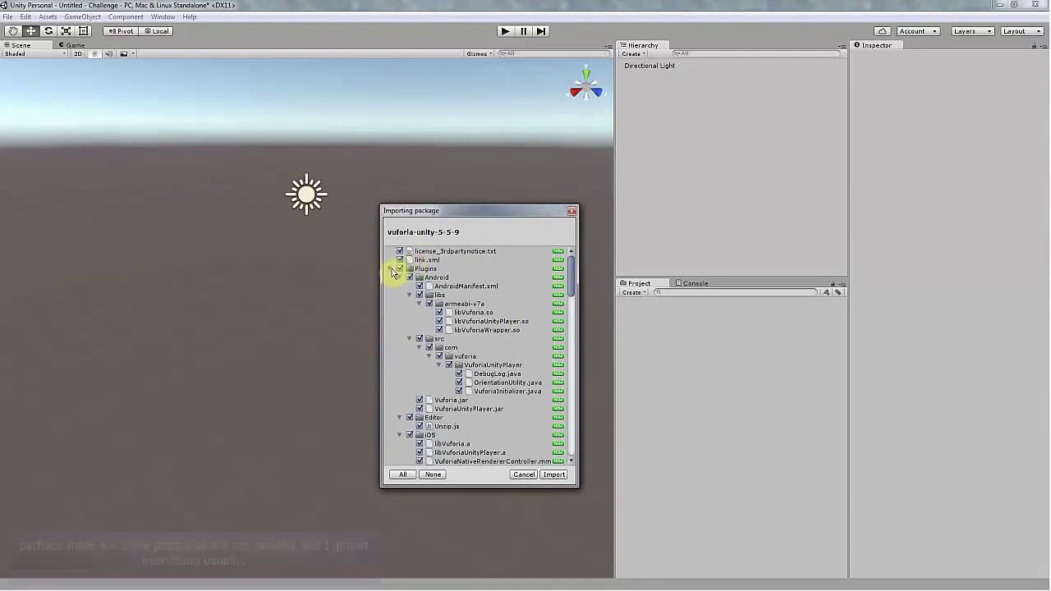
# Review the Plugins and Vuforia contents and import all Vuforia package files.
pyautogui.click(390, 270)
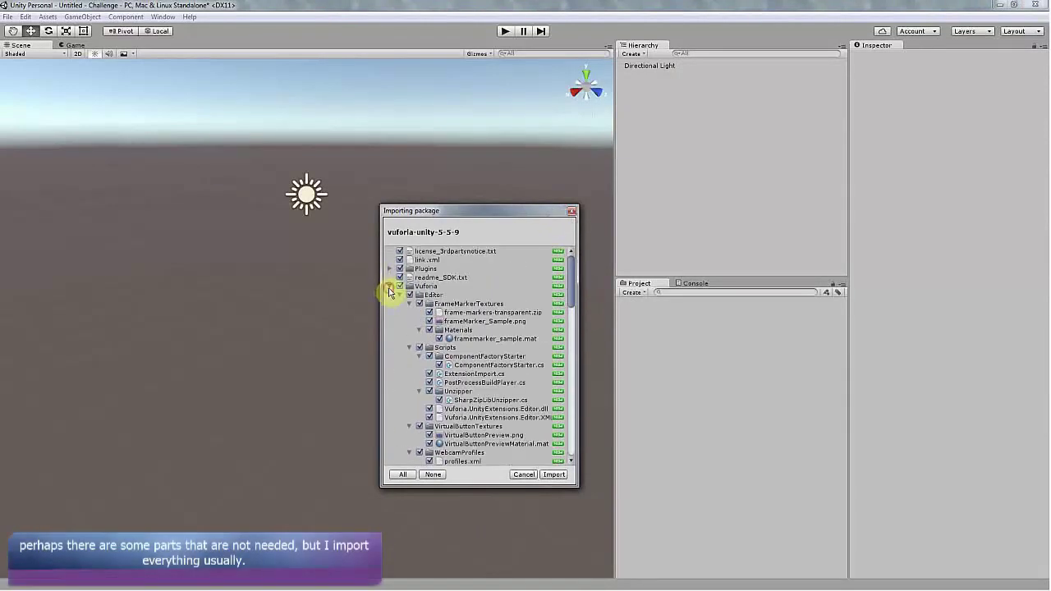
pyautogui.click(391, 287)
pyautogui.click(433, 252)
pyautogui.click(433, 259)
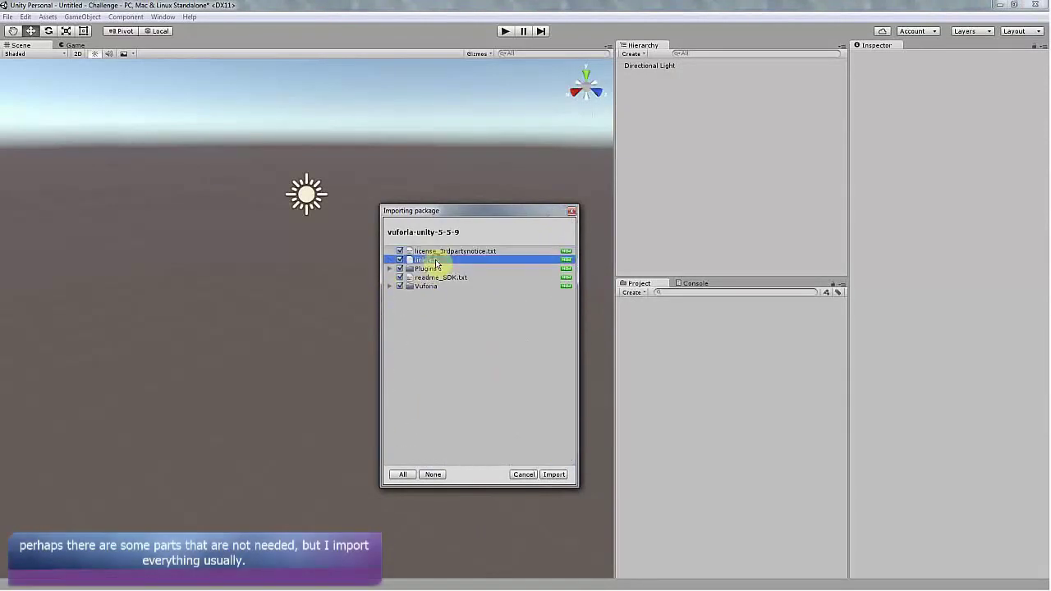
pyautogui.click(434, 277)
pyautogui.click(434, 285)
pyautogui.click(554, 474)
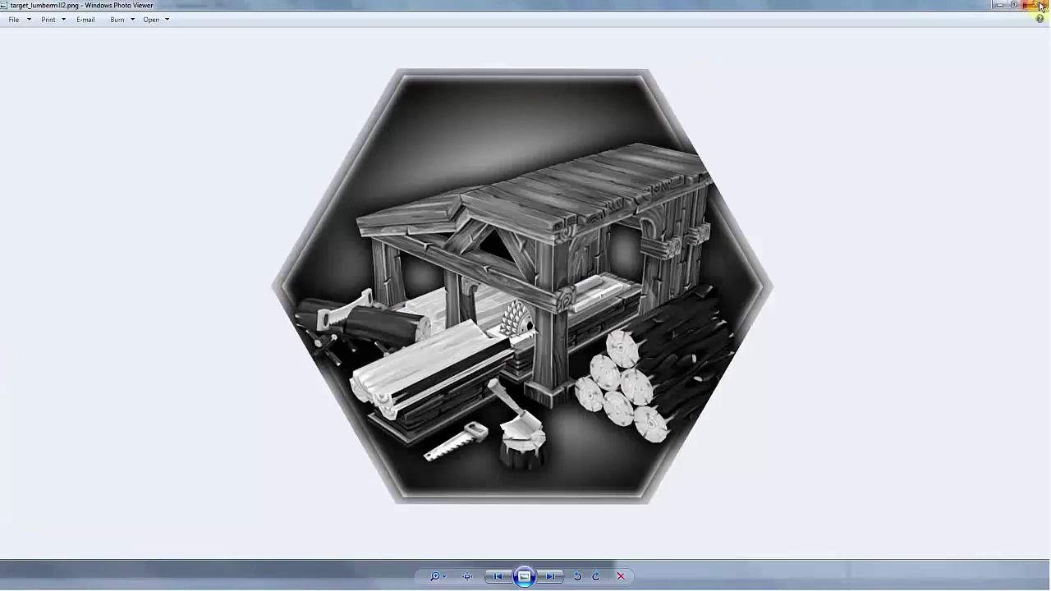
# Drag challenge.unitypackage into the Project panel and import it.
pyautogui.click(1040, 6)
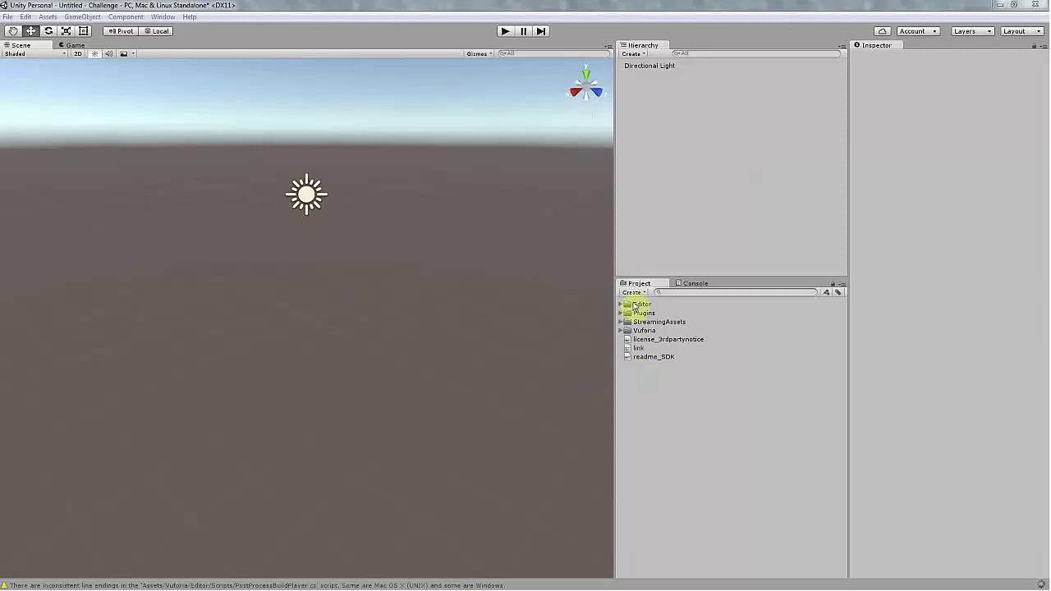
pyautogui.hotkey('alt', 'Tab')
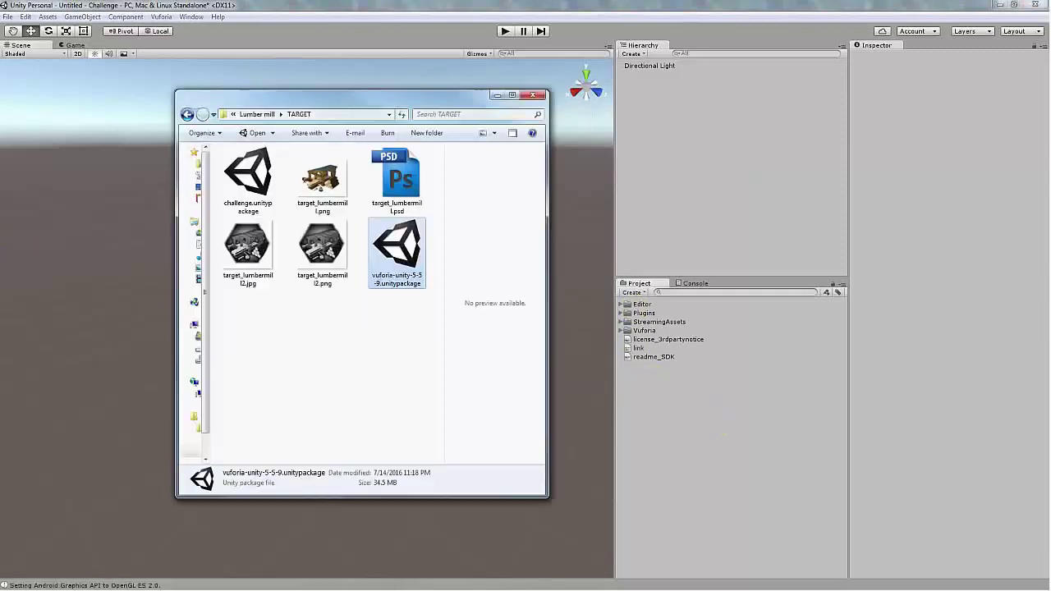
pyautogui.moveTo(275, 172); pyautogui.dragTo(682, 451)
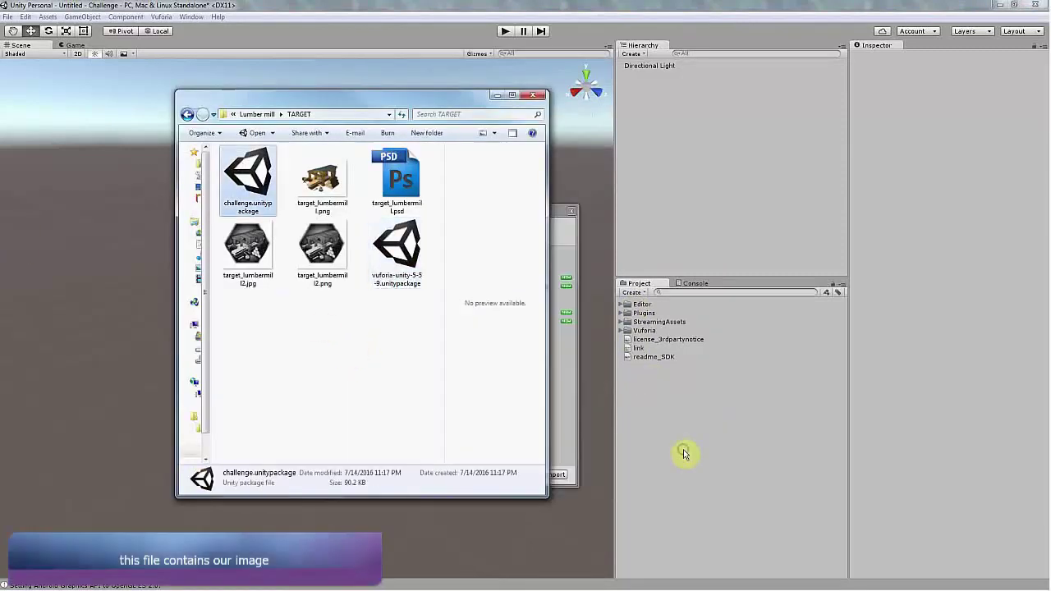
pyautogui.click(549, 475)
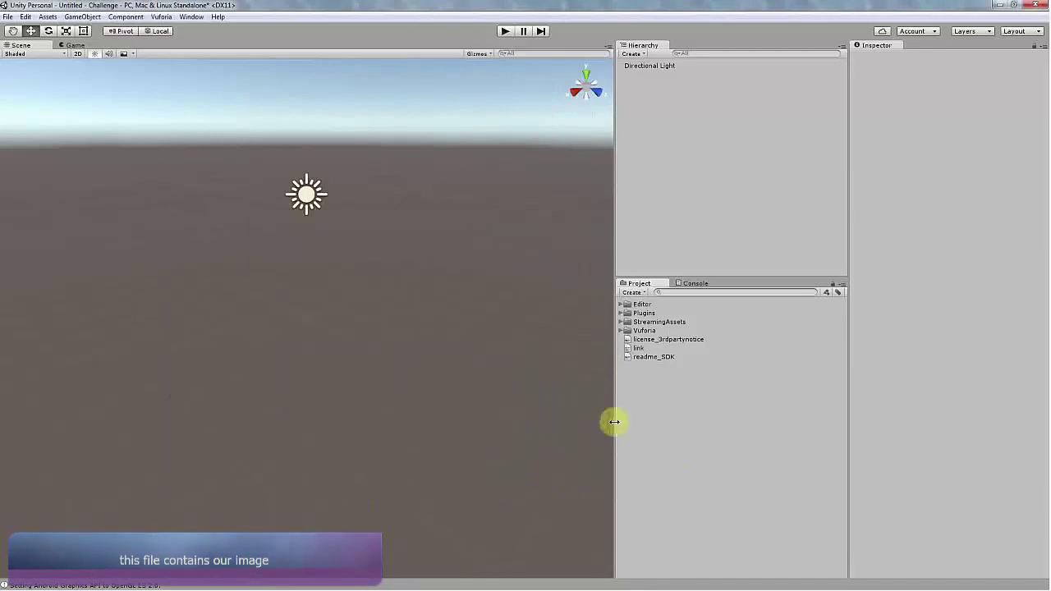
pyautogui.click(621, 330)
# Add the ARCamera and ImageTarget prefabs and set the image target's database to challenge.
pyautogui.click(628, 365)
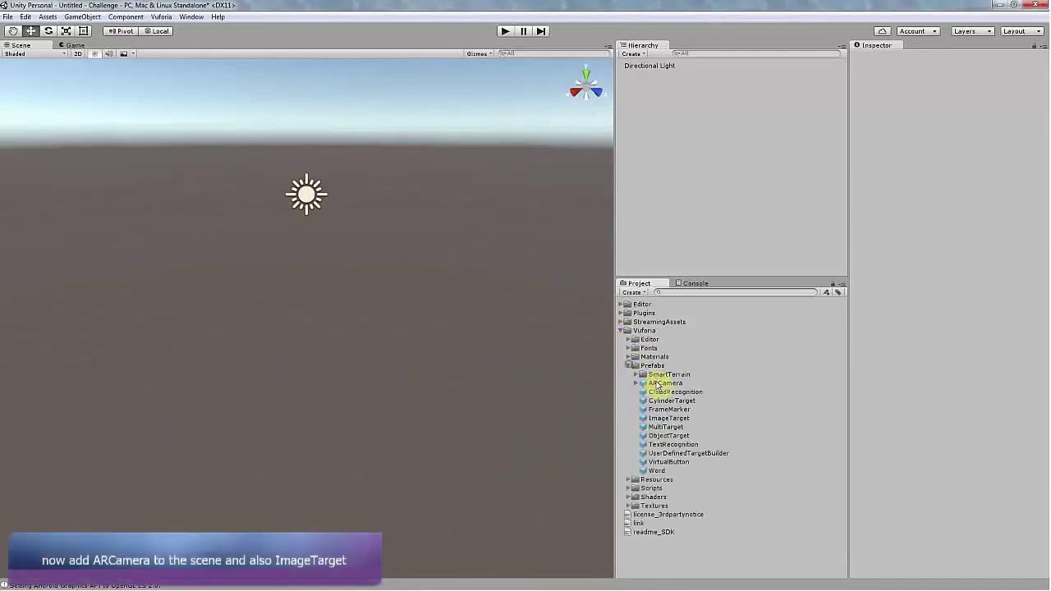
pyautogui.moveTo(665, 382); pyautogui.dragTo(686, 216)
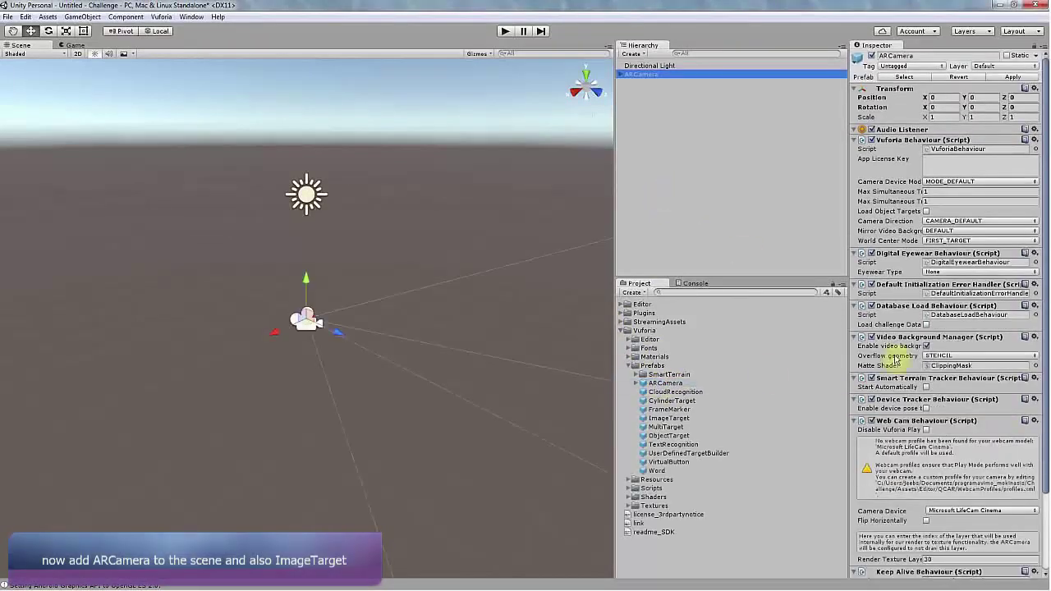
pyautogui.moveTo(661, 122); pyautogui.dragTo(657, 123)
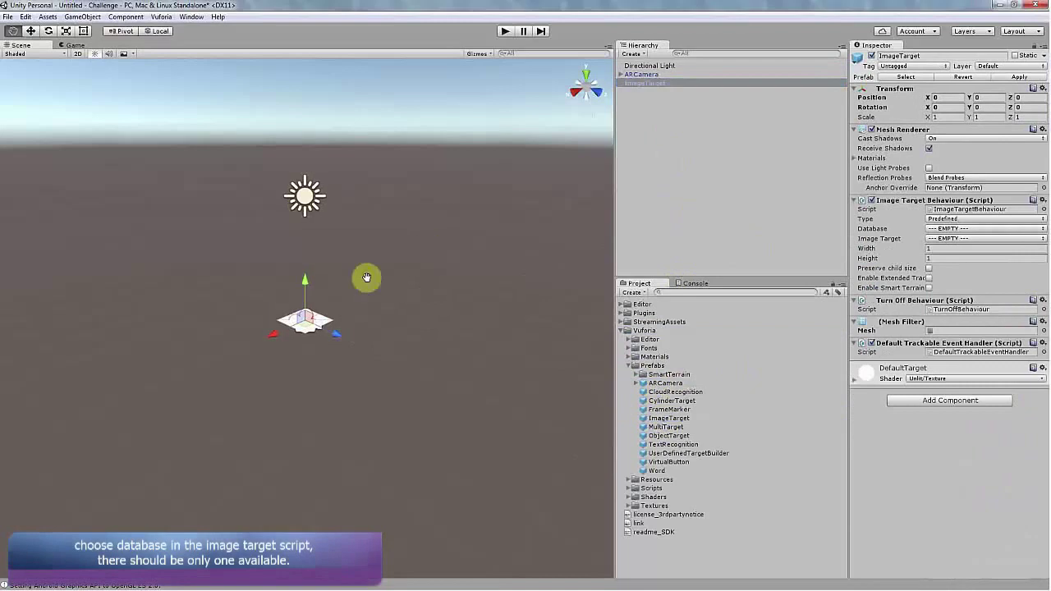
pyautogui.scroll(3, 364, 276)
pyautogui.click(944, 228)
pyautogui.click(944, 257)
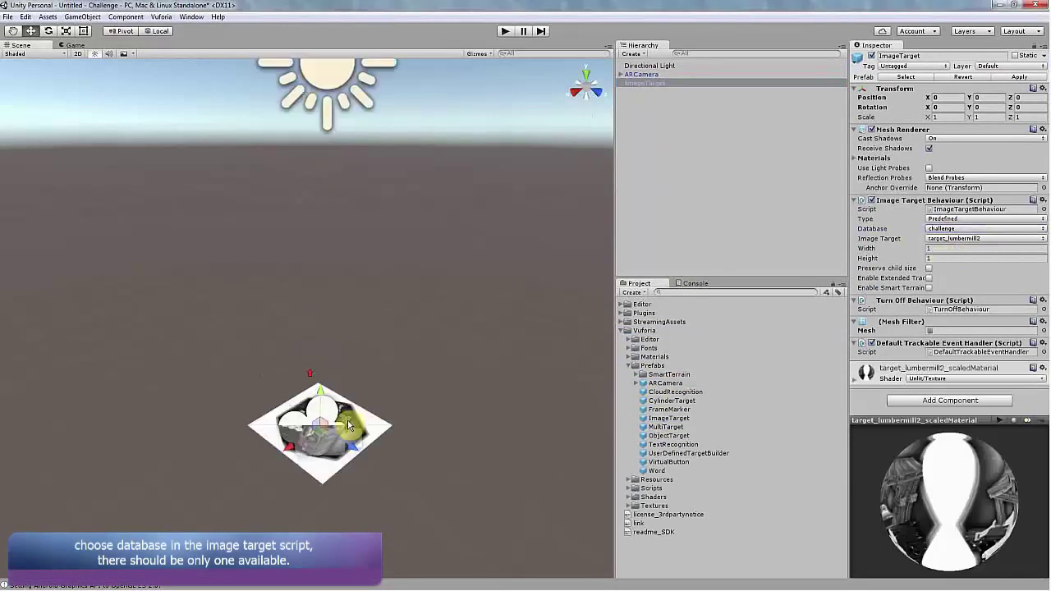
# Rotate the image target to Y rotation -180.
pyautogui.scroll(10, 354, 397)
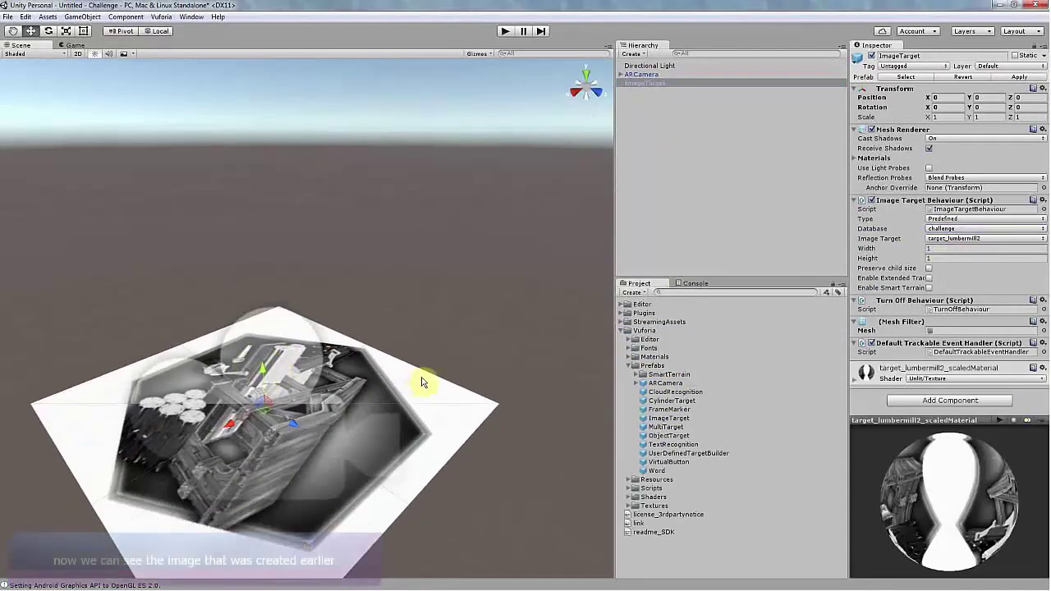
pyautogui.press('e')
pyautogui.moveTo(275, 433); pyautogui.dragTo(487, 333)
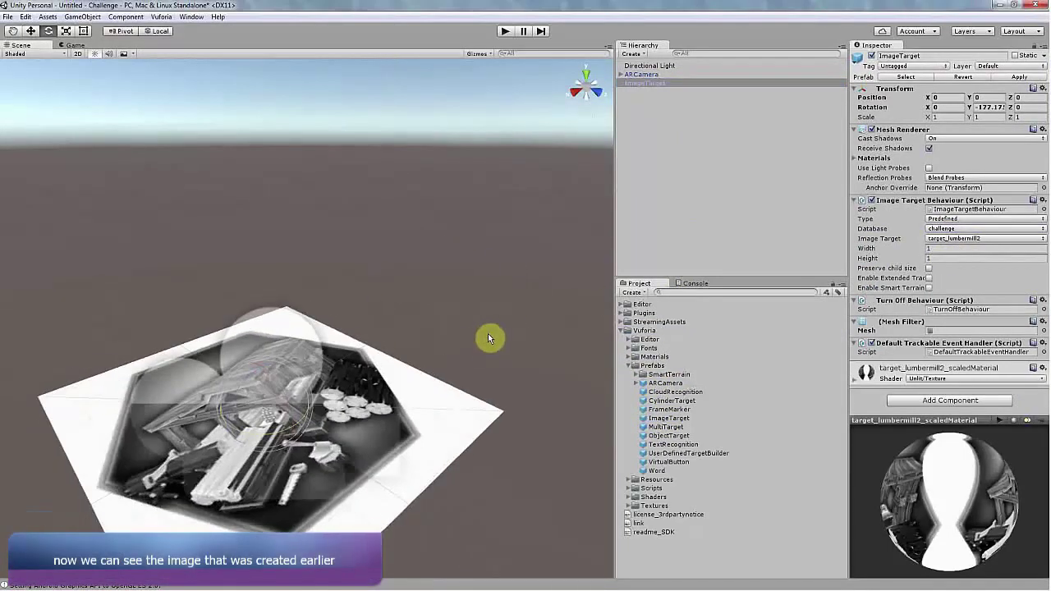
pyautogui.click(989, 108)
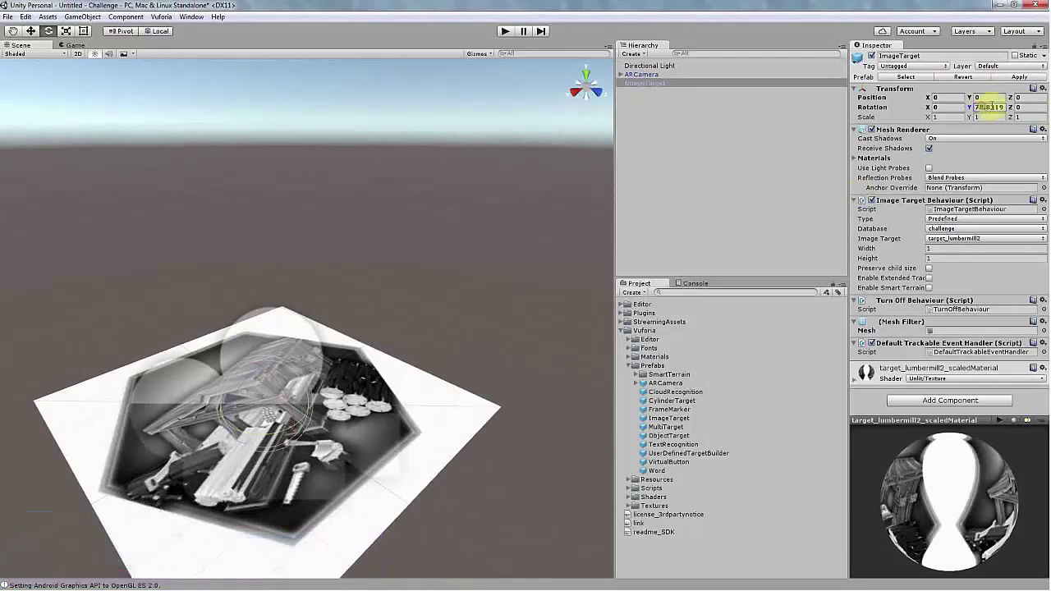
pyautogui.write('-1')
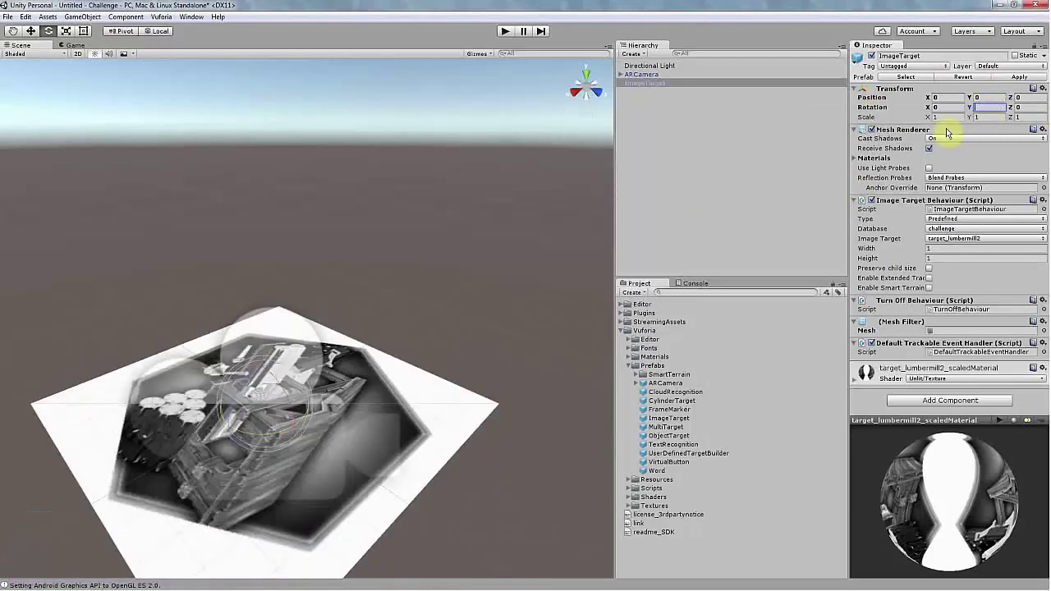
pyautogui.write('80')
# Confirm the -180 rotation and enable Load challenge Data on the ARCamera.
pyautogui.click(399, 277)
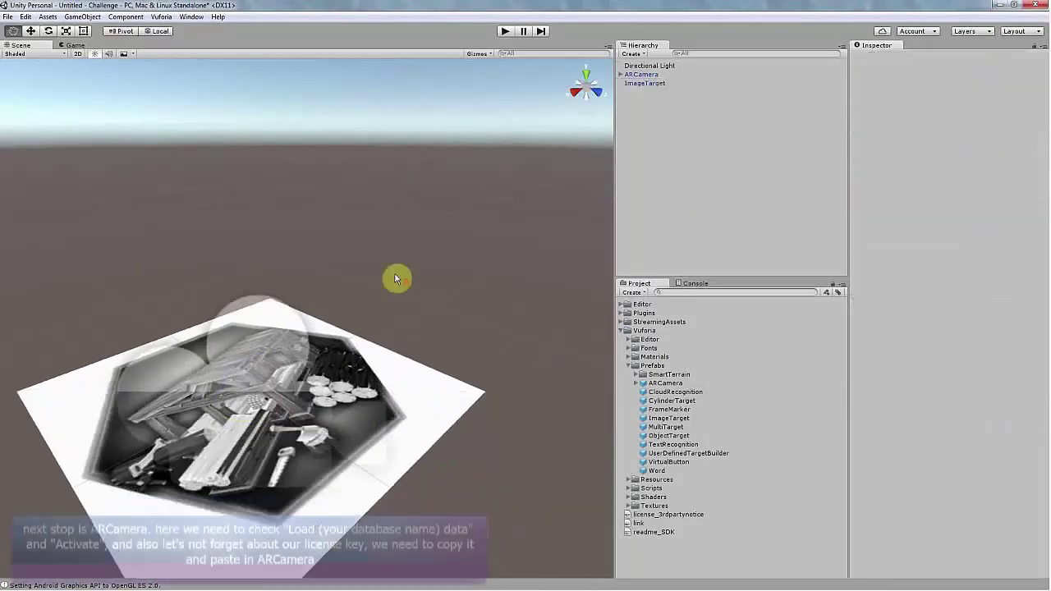
pyautogui.click(417, 340)
pyautogui.click(624, 74)
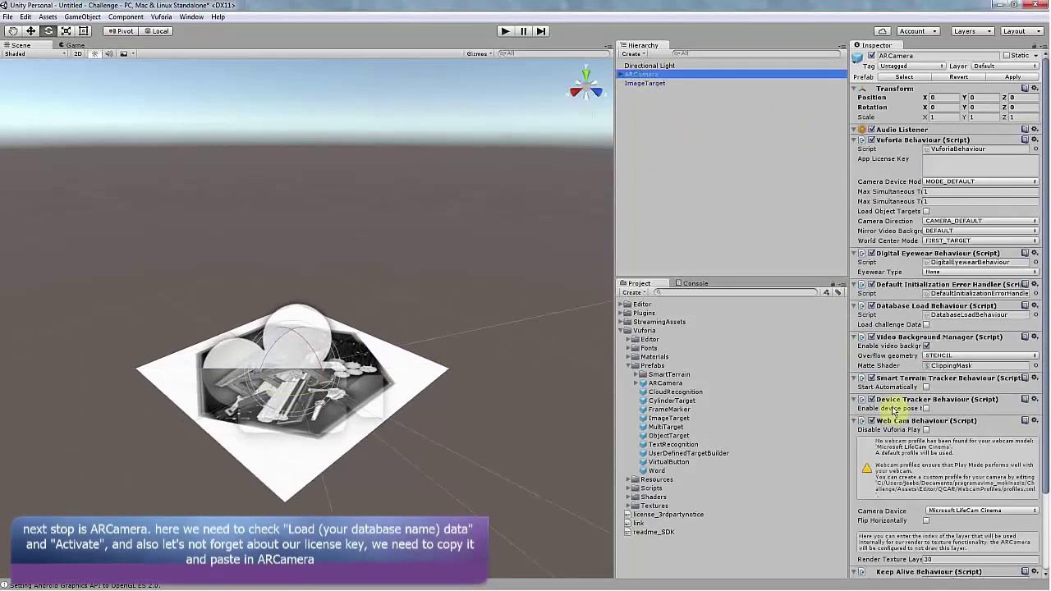
pyautogui.click(925, 324)
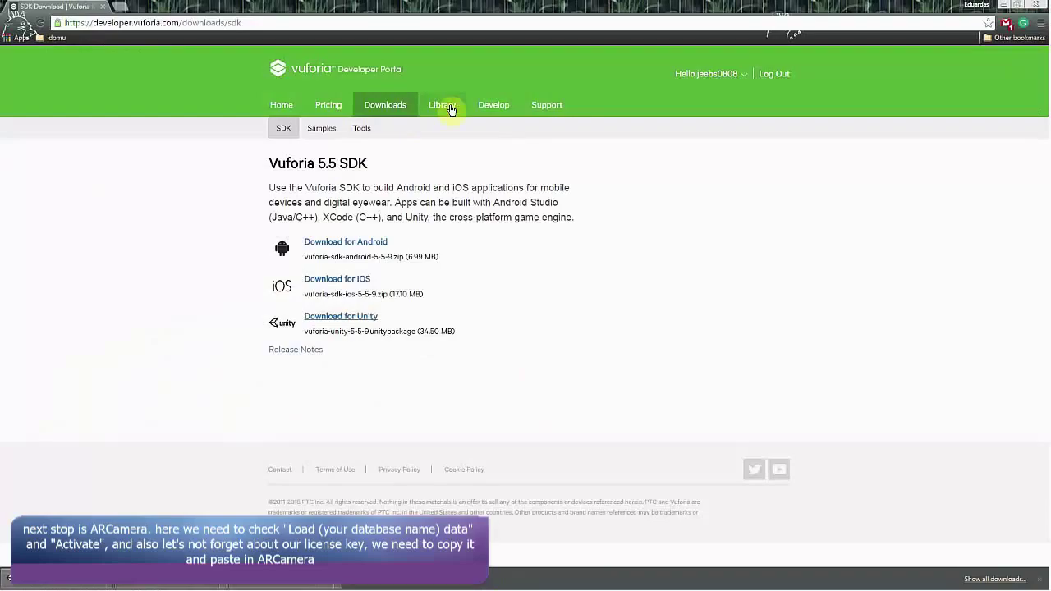
# Copy the challenge license key from the portal's License Manager.
pyautogui.click(494, 105)
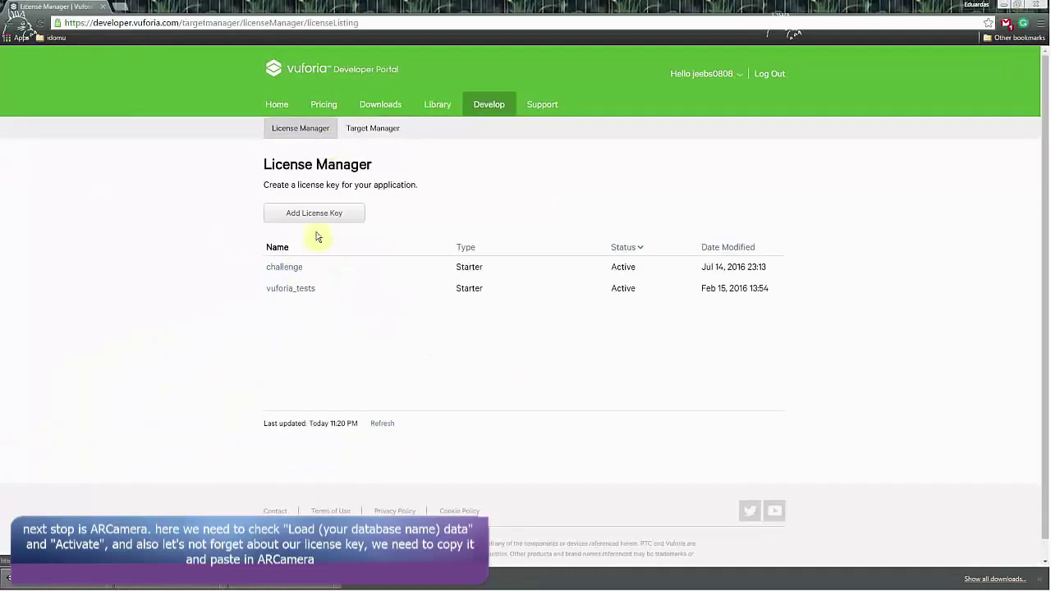
pyautogui.click(284, 267)
pyautogui.moveTo(378, 355); pyautogui.dragTo(270, 267)
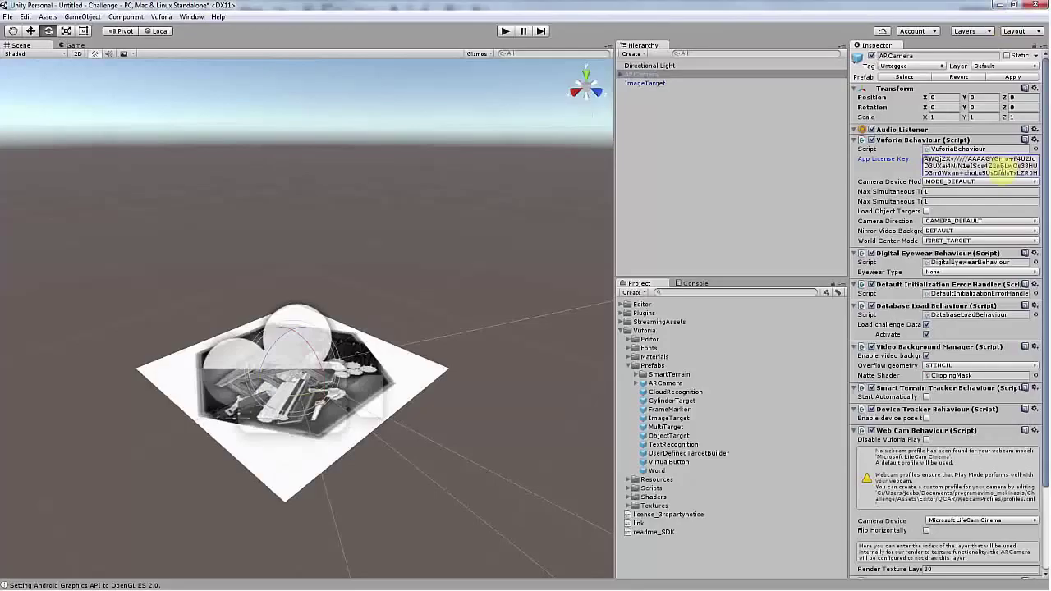
pyautogui.scroll(-3, 934, 382)
# Add a 3D Sphere to the scene from the Hierarchy menu.
pyautogui.click(619, 164)
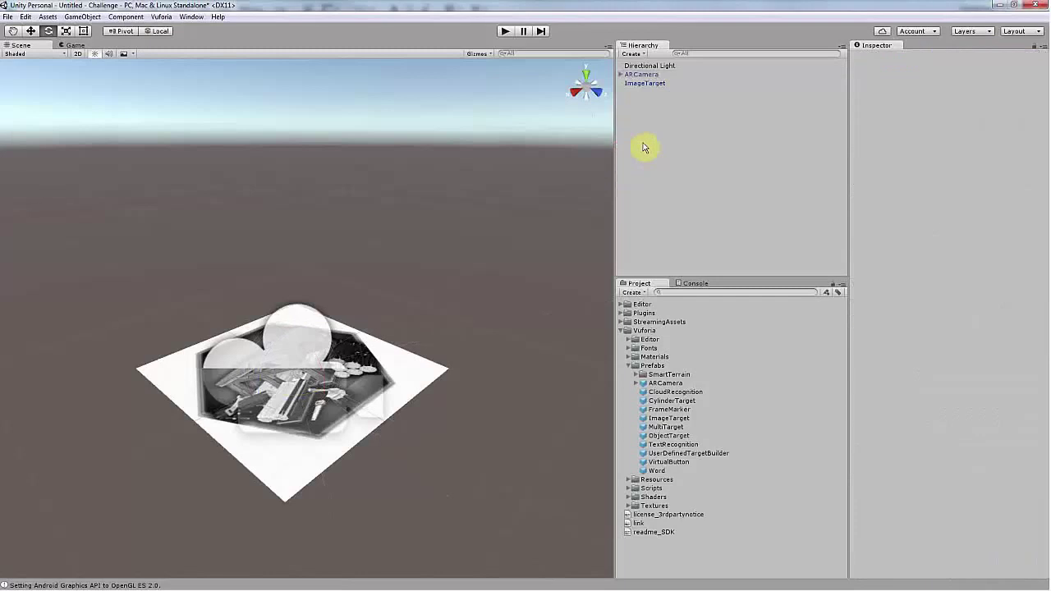
pyautogui.rightClick(647, 127)
pyautogui.moveTo(716, 237)
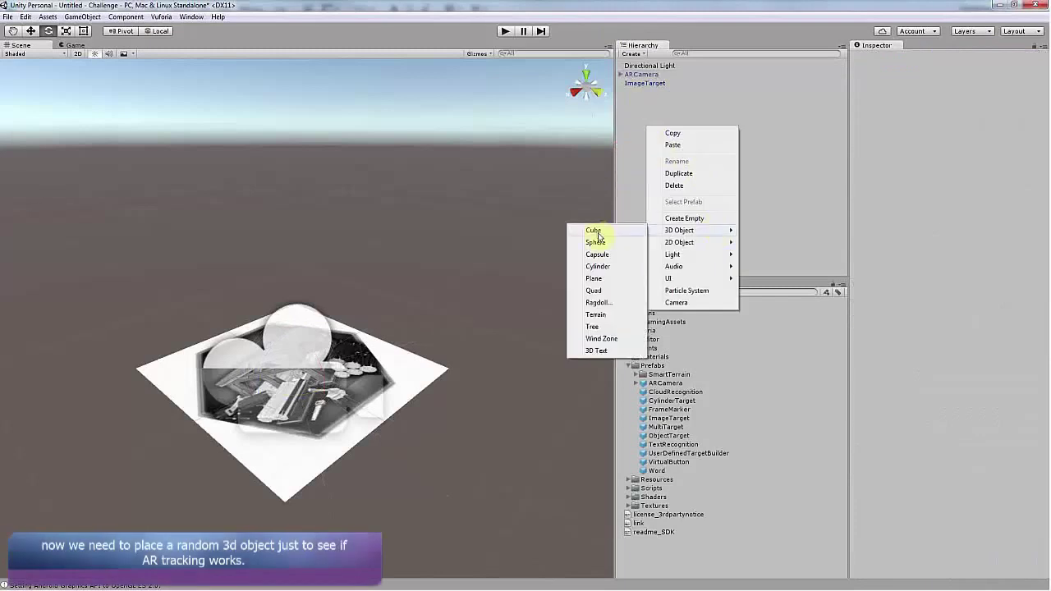
pyautogui.click(596, 240)
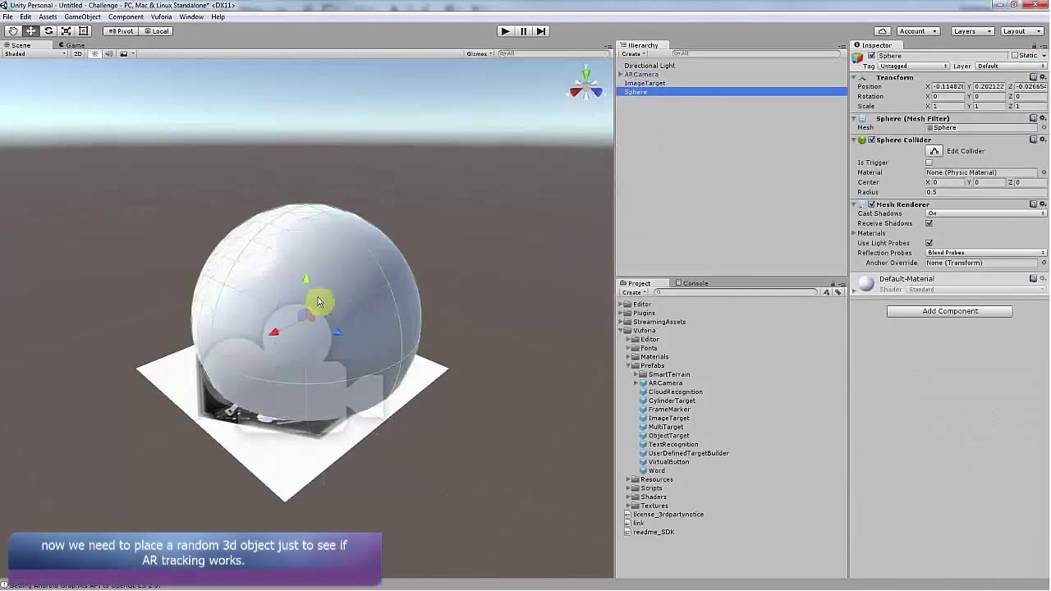
# Raise the sphere and set its scale to 0.5, 0.5, 0.5.
pyautogui.moveTo(319, 302); pyautogui.dragTo(302, 227)
pyautogui.write('0.5')
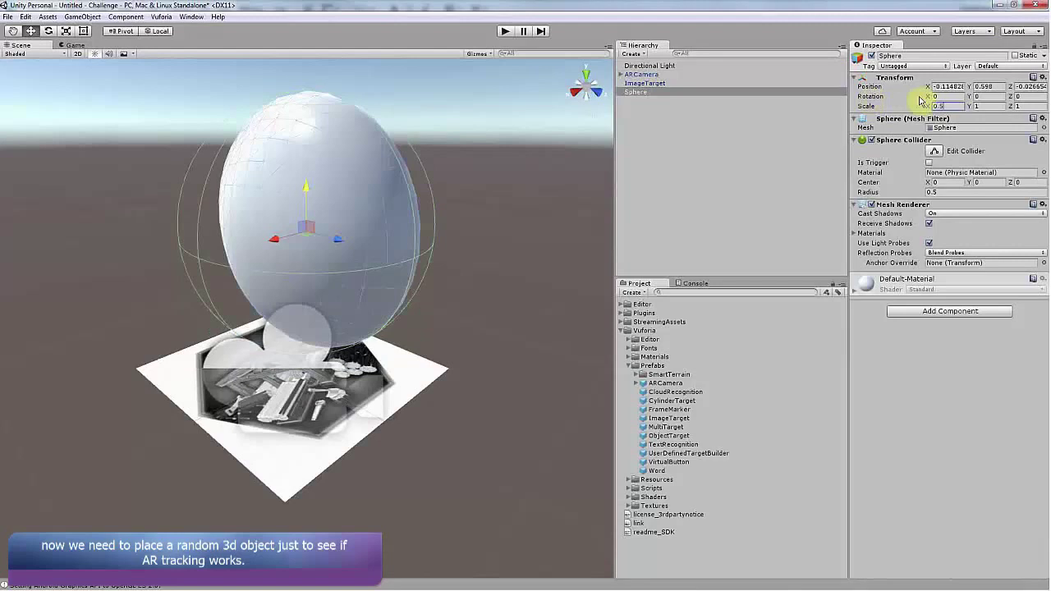
pyautogui.press('Tab')
pyautogui.write('0.5')
pyautogui.press('Tab')
pyautogui.write('0.5')
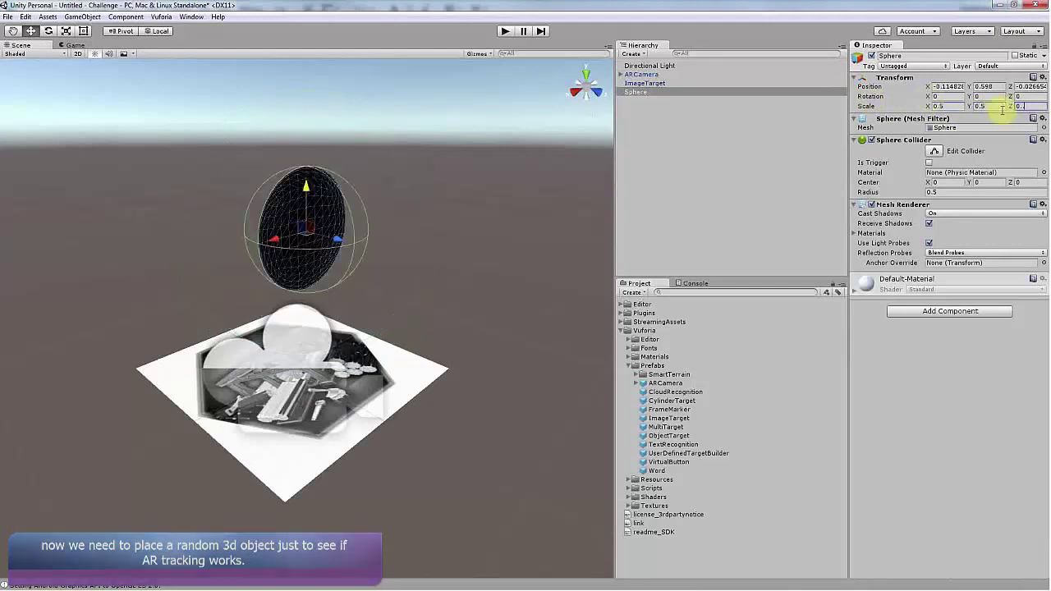
pyautogui.press('Return')
# Set the sphere's position to 0, 0.5, 0.
pyautogui.write('0')
pyautogui.press('Tab')
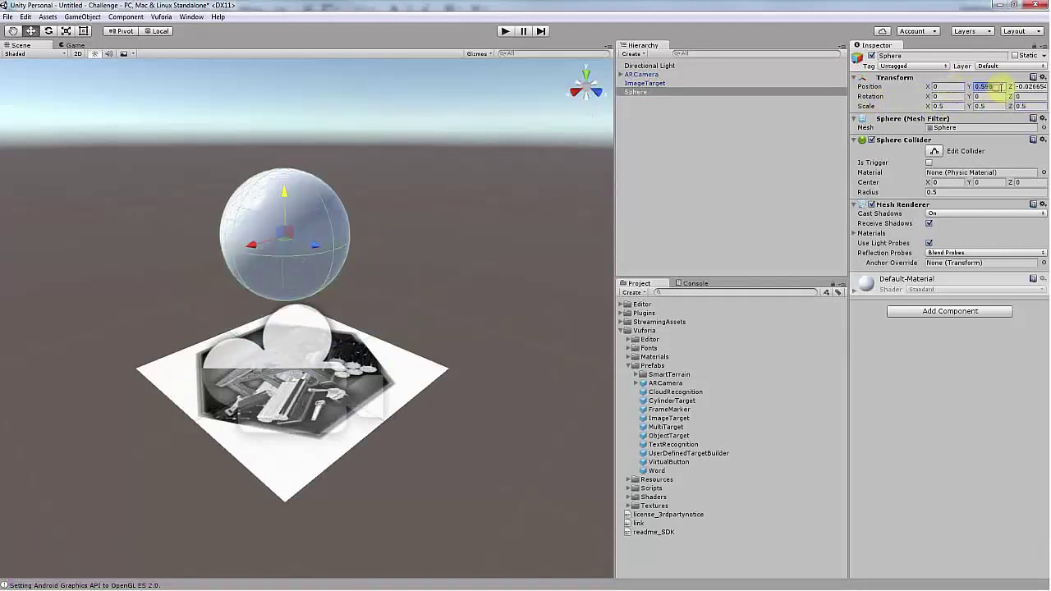
pyautogui.press('Tab')
pyautogui.write('0')
pyautogui.press('Return')
pyautogui.moveTo(312, 275); pyautogui.dragTo(343, 290, button='middle')
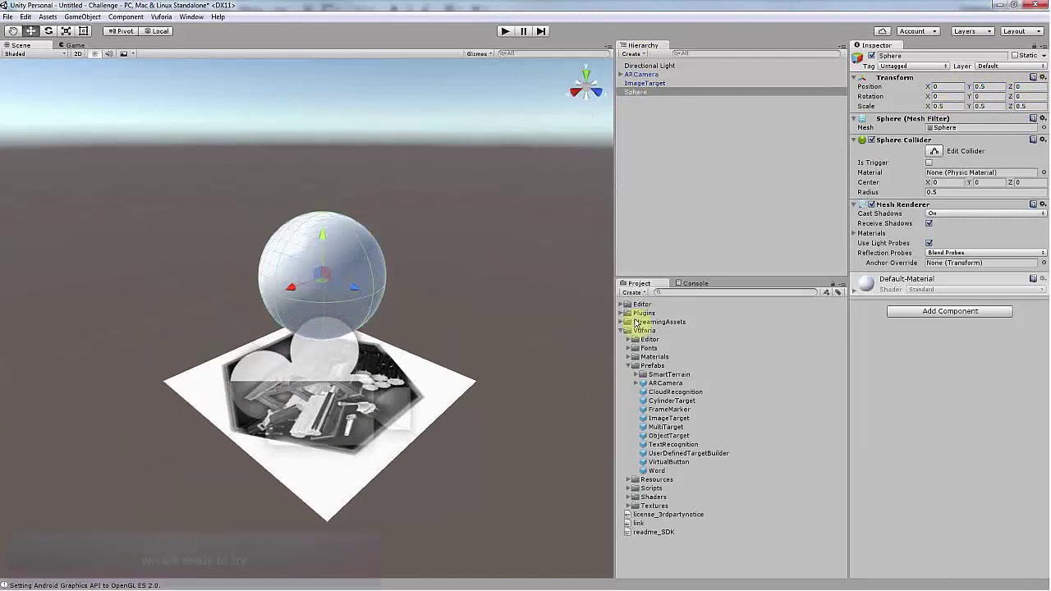
# Collapse the Vuforia folder and review the ImageTarget and ARCamera settings.
pyautogui.click(621, 330)
pyautogui.click(642, 83)
pyautogui.click(645, 74)
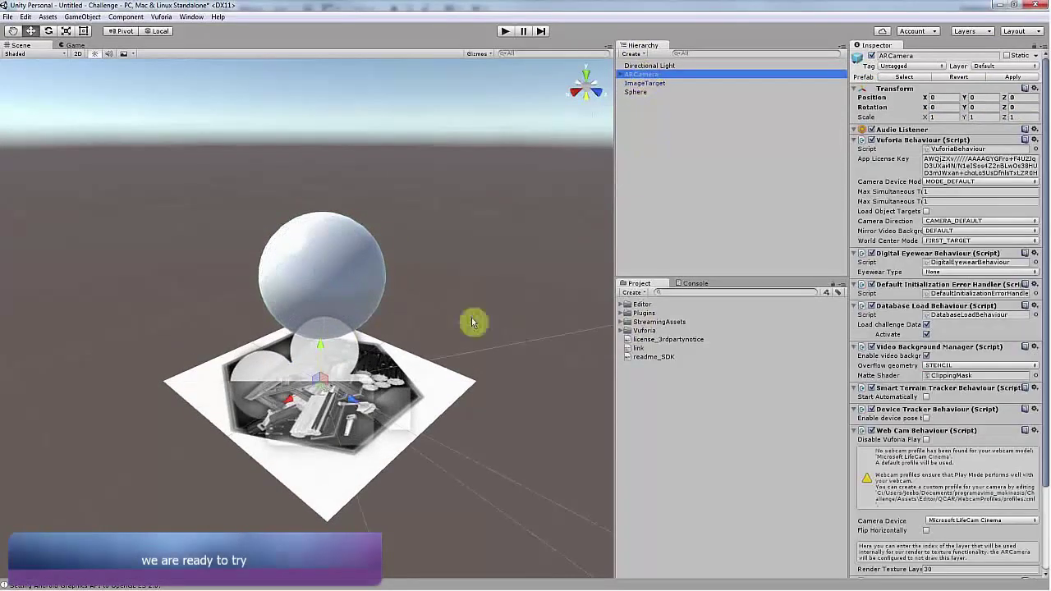
pyautogui.click(472, 323)
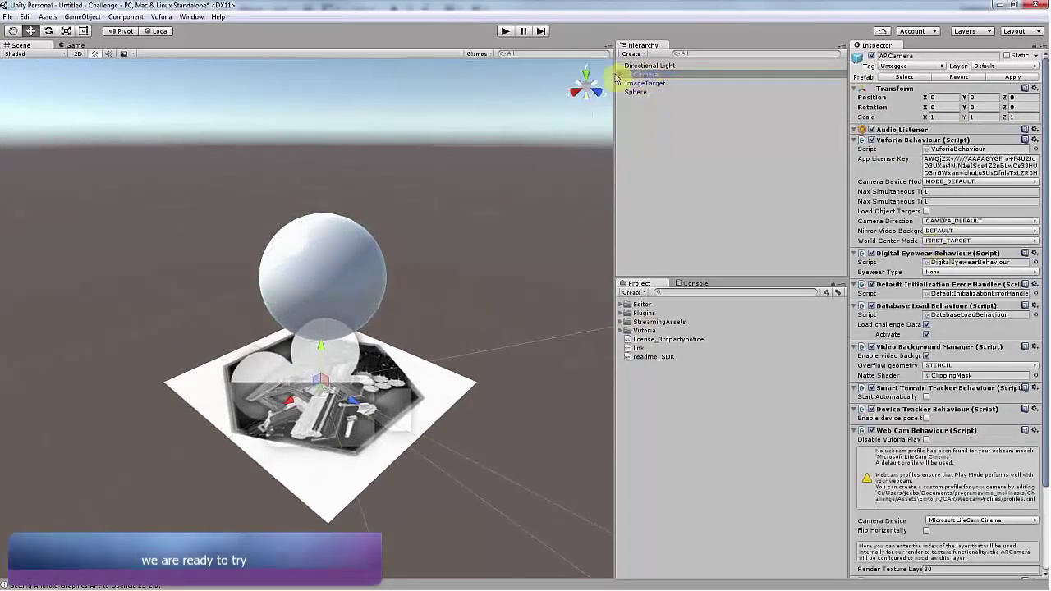
# Check the Game view, then run and stop a Play test of webcam tracking on the mill card.
pyautogui.click(75, 46)
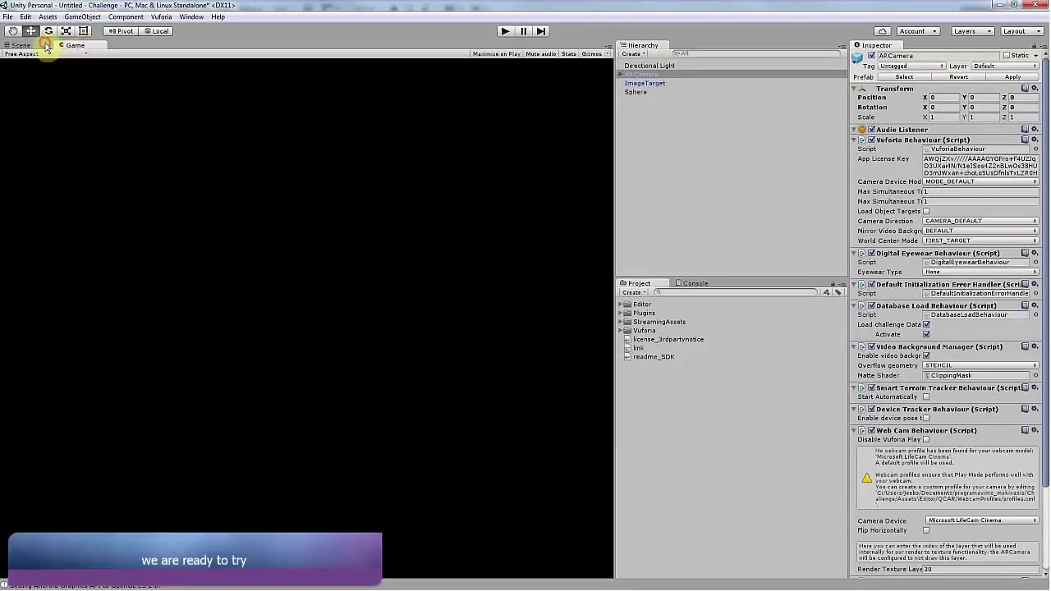
pyautogui.click(46, 48)
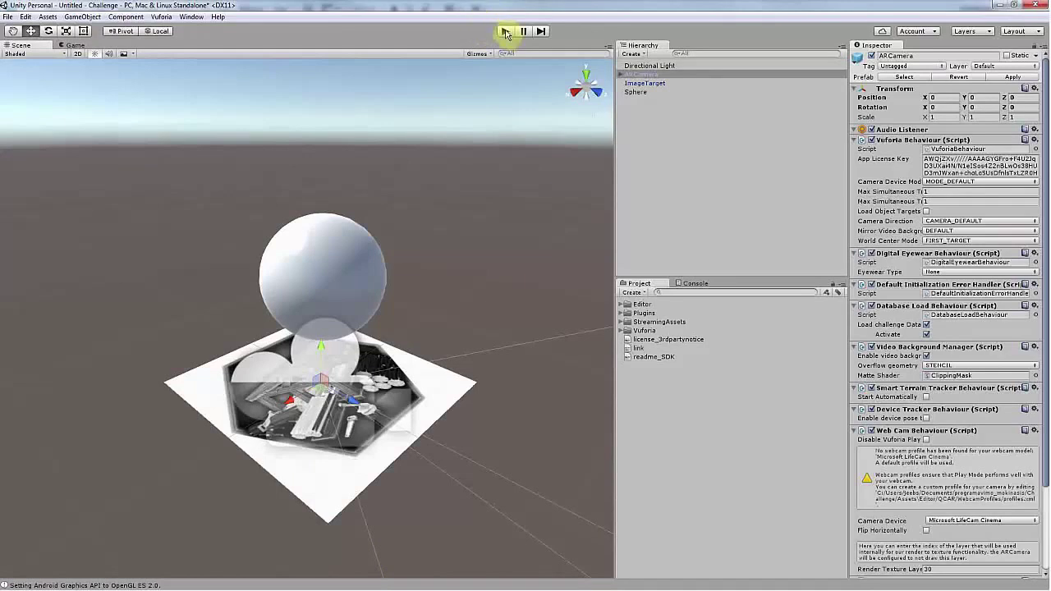
pyautogui.click(506, 33)
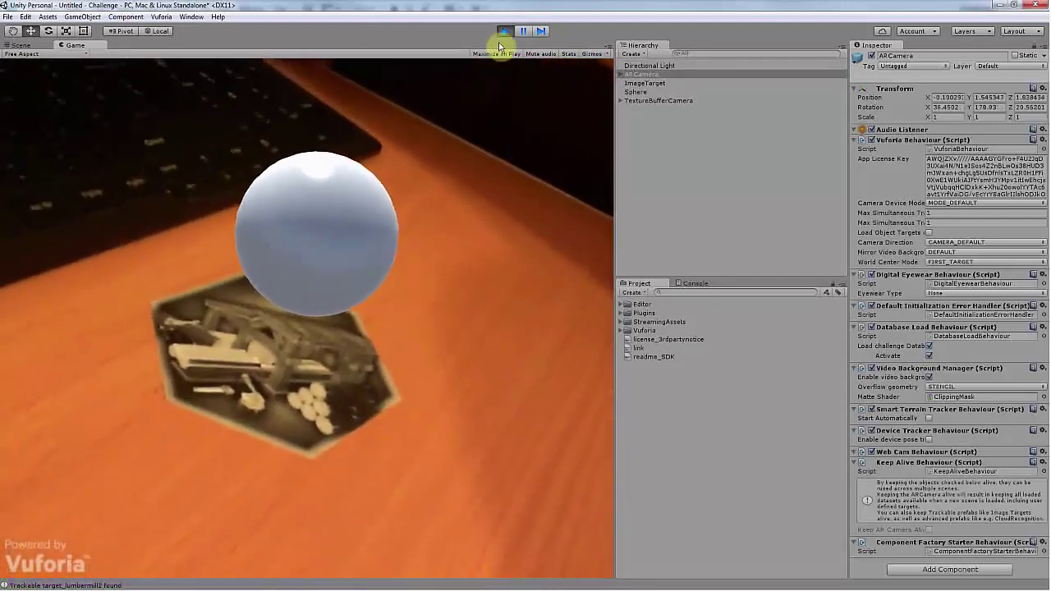
pyautogui.click(504, 30)
# Create a models folder and export the animated mill into it as lm_anim.FBX.
pyautogui.moveTo(566, 180); pyautogui.dragTo(657, 182)
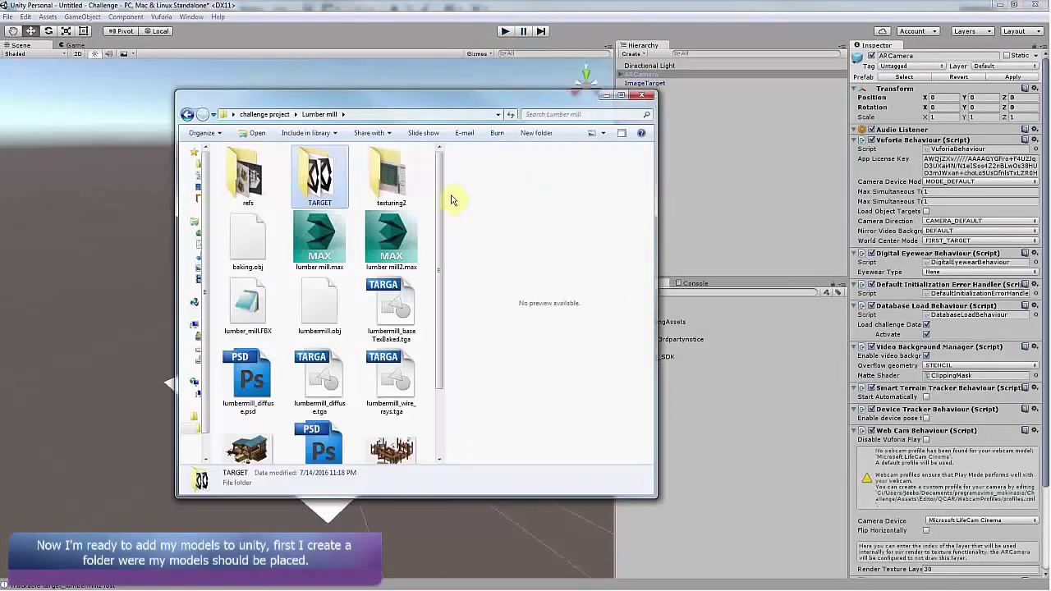
pyautogui.click(458, 134)
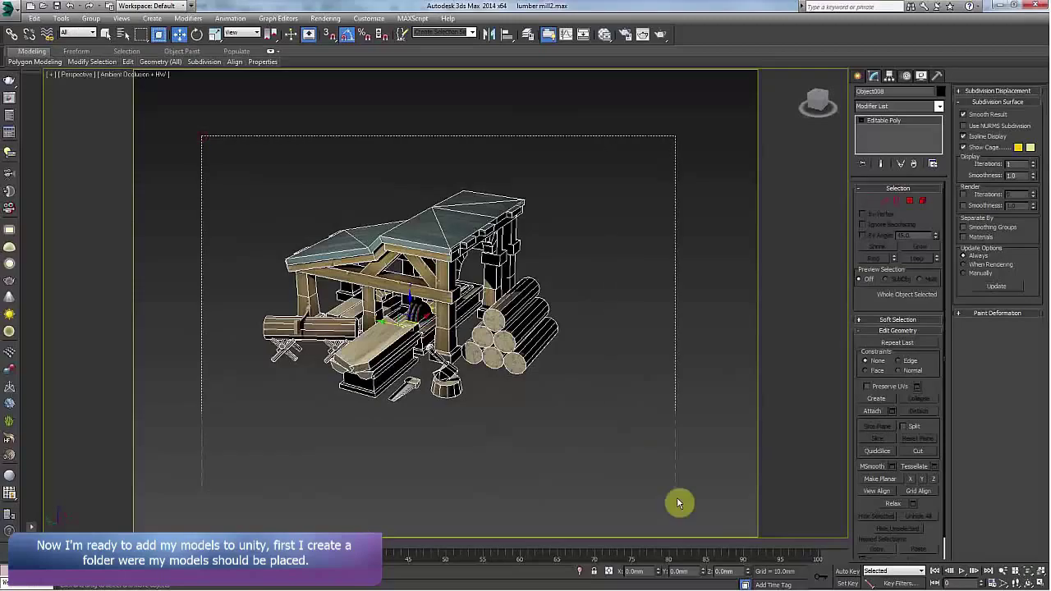
pyautogui.click(15, 7)
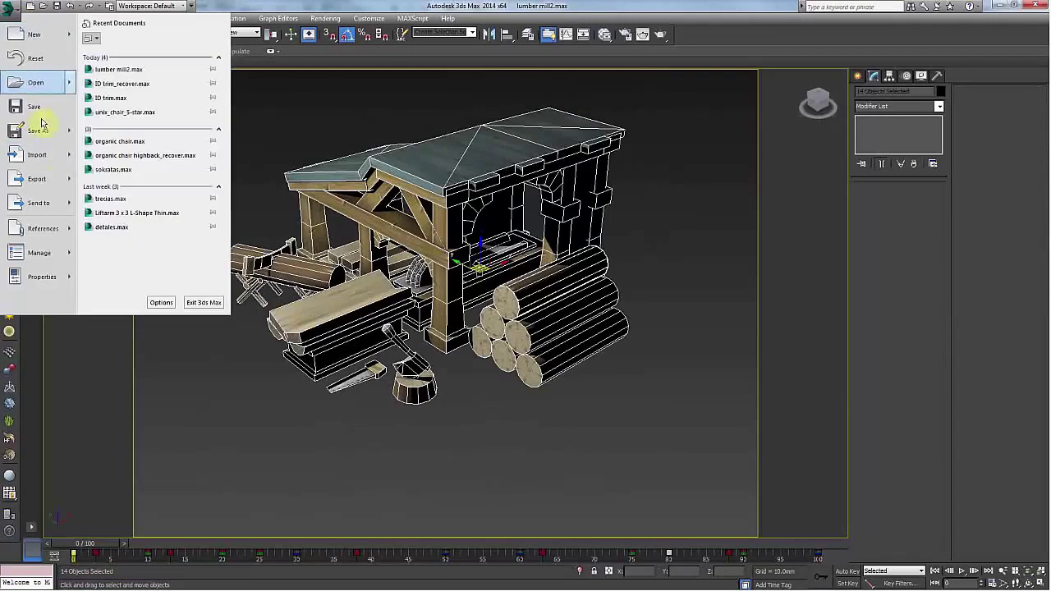
pyautogui.click(92, 81)
pyautogui.doubleClick(87, 90)
pyautogui.click(144, 425)
pyautogui.write('lm_anim')
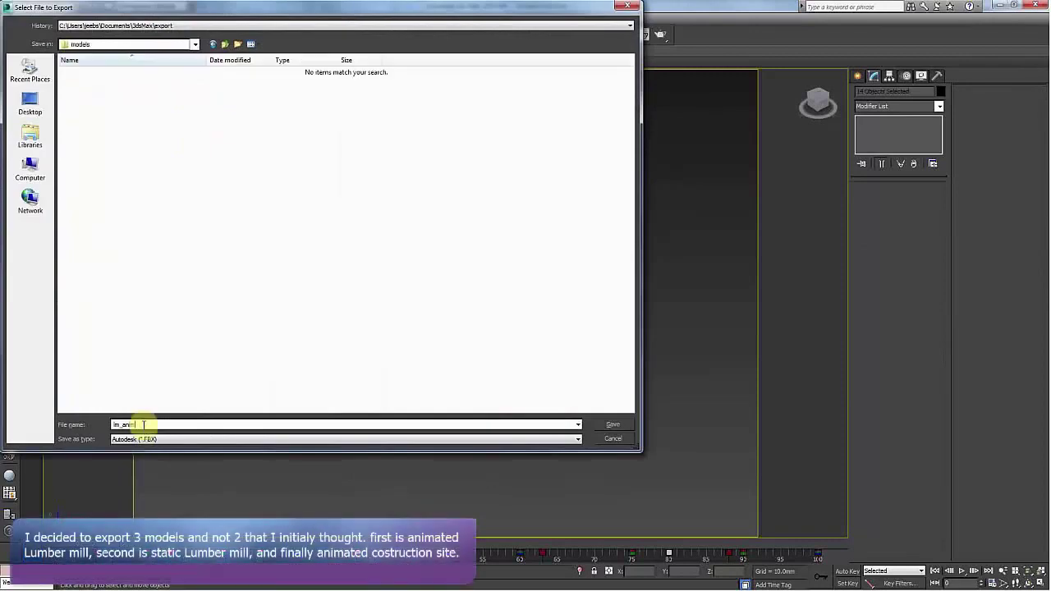
pyautogui.click(612, 424)
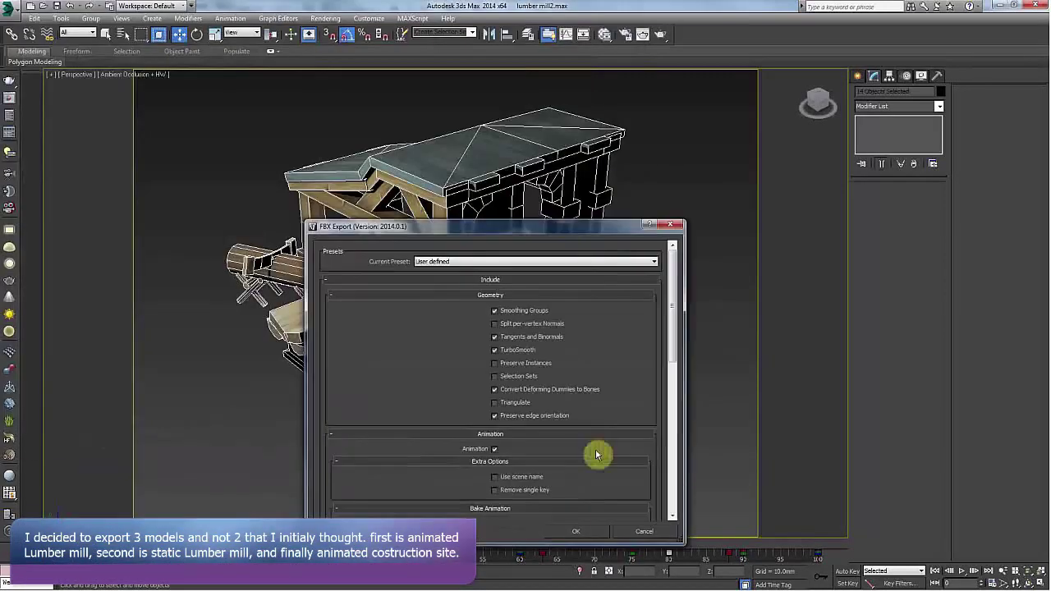
pyautogui.click(579, 532)
# Select the lumber mill mesh and attach its other parts to it.
pyautogui.click(506, 502)
pyautogui.click(505, 339)
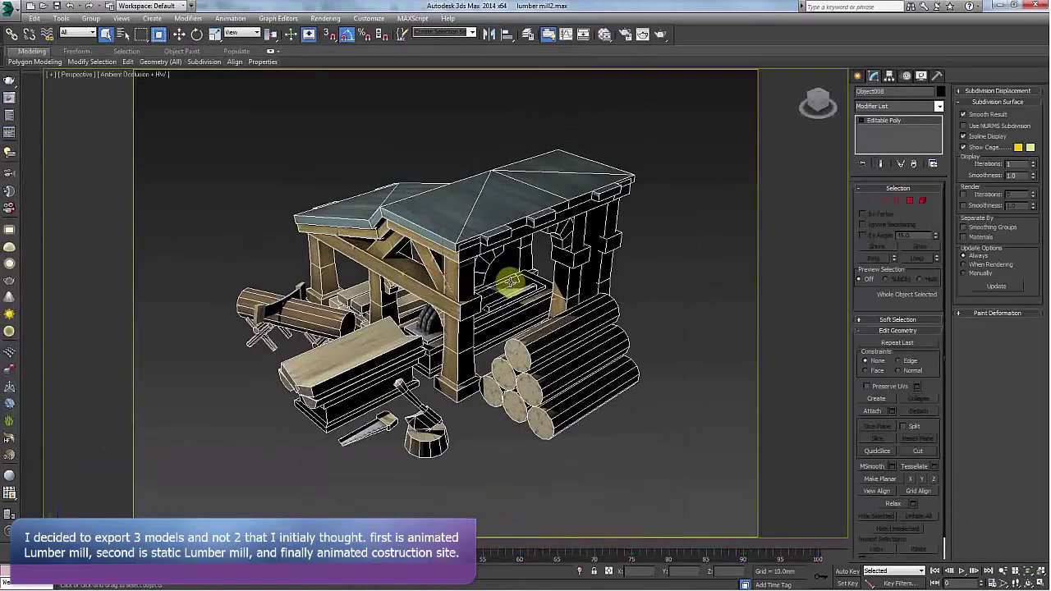
pyautogui.click(875, 419)
pyautogui.moveTo(249, 307)
pyautogui.keyDown('alt'); pyautogui.mouseDown(button='middle')
pyautogui.moveTo(315, 368)
pyautogui.moveTo(321, 298)
pyautogui.moveTo(436, 302)
pyautogui.moveTo(481, 328)
pyautogui.moveTo(532, 329)
pyautogui.moveTo(481, 317)
pyautogui.moveTo(521, 325)
pyautogui.moveTo(430, 330)
pyautogui.moveTo(826, 459)
pyautogui.moveTo(495, 355)
pyautogui.moveTo(460, 325)
pyautogui.mouseUp(button='middle'); pyautogui.keyUp('alt')
pyautogui.press('w')
# Export the selected static mill to the models folder as lm.FBX.
pyautogui.click(10, 7)
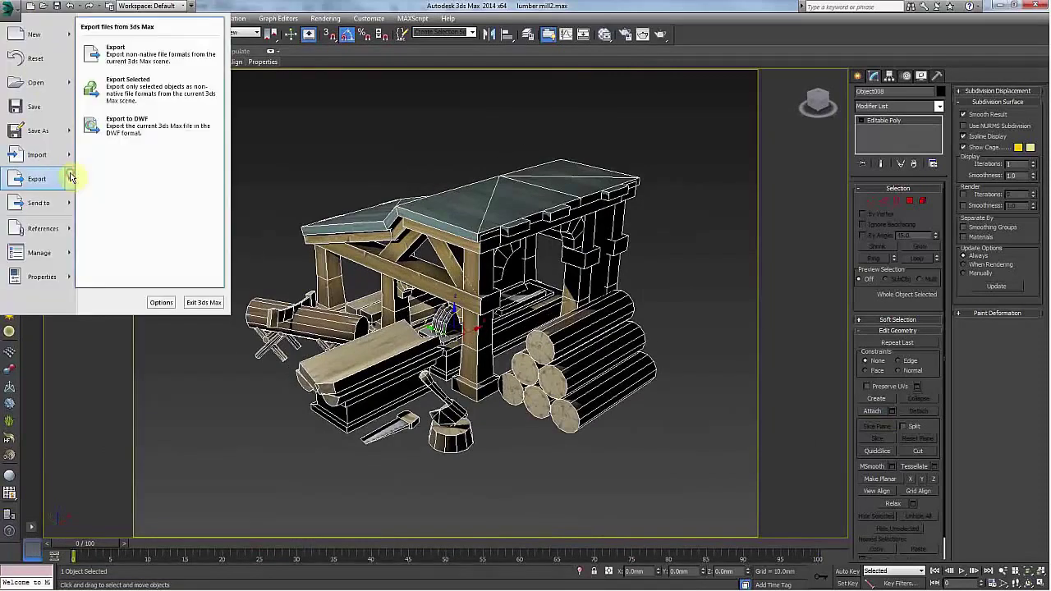
pyautogui.click(128, 97)
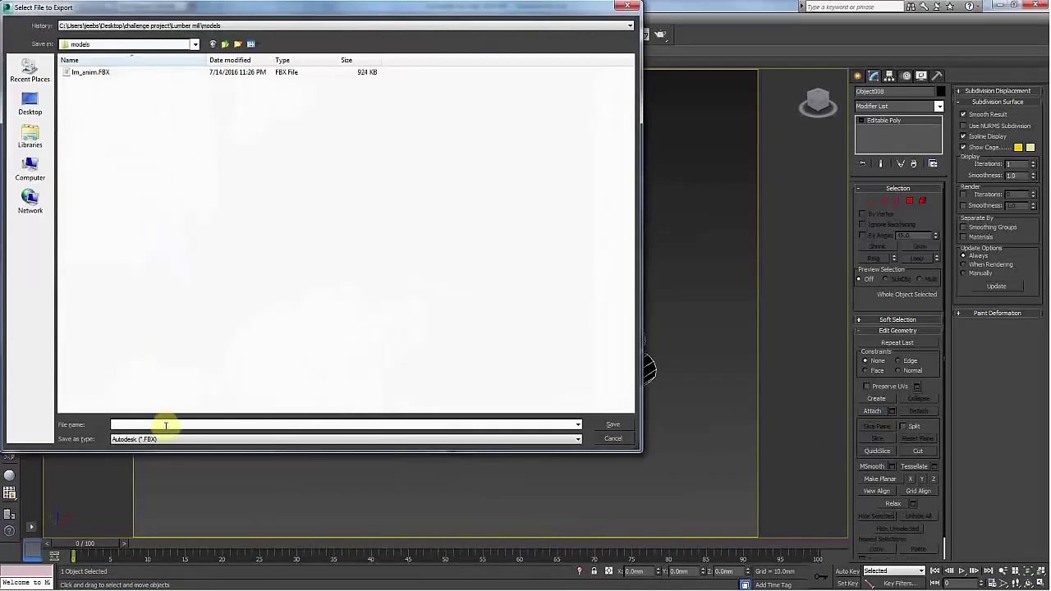
pyautogui.click(165, 425)
pyautogui.write('lm')
pyautogui.click(620, 425)
pyautogui.click(561, 540)
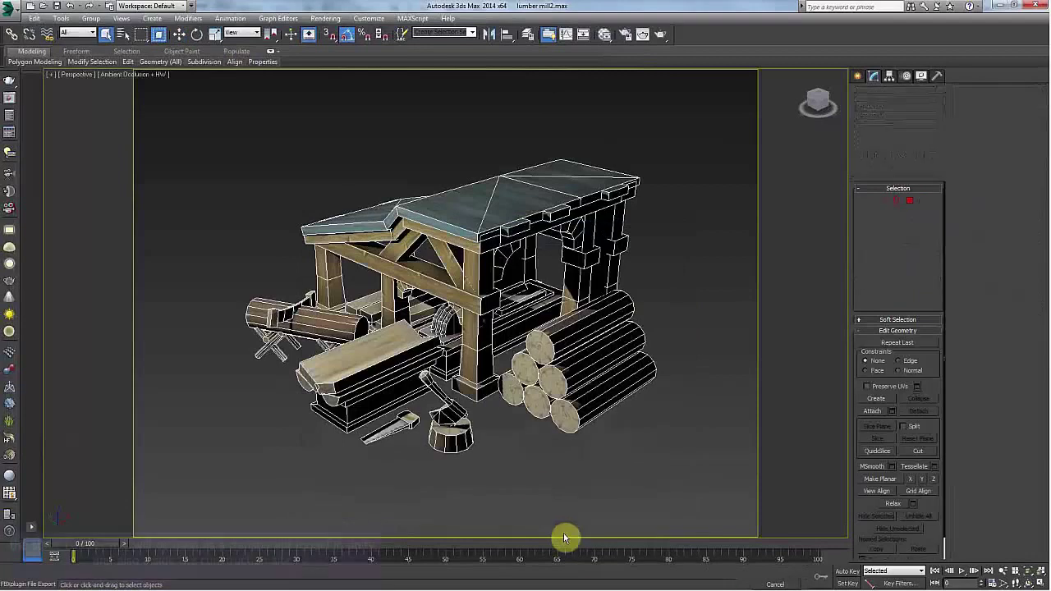
# Select all construction site objects and export them as lm_const.FBX.
pyautogui.click(514, 463)
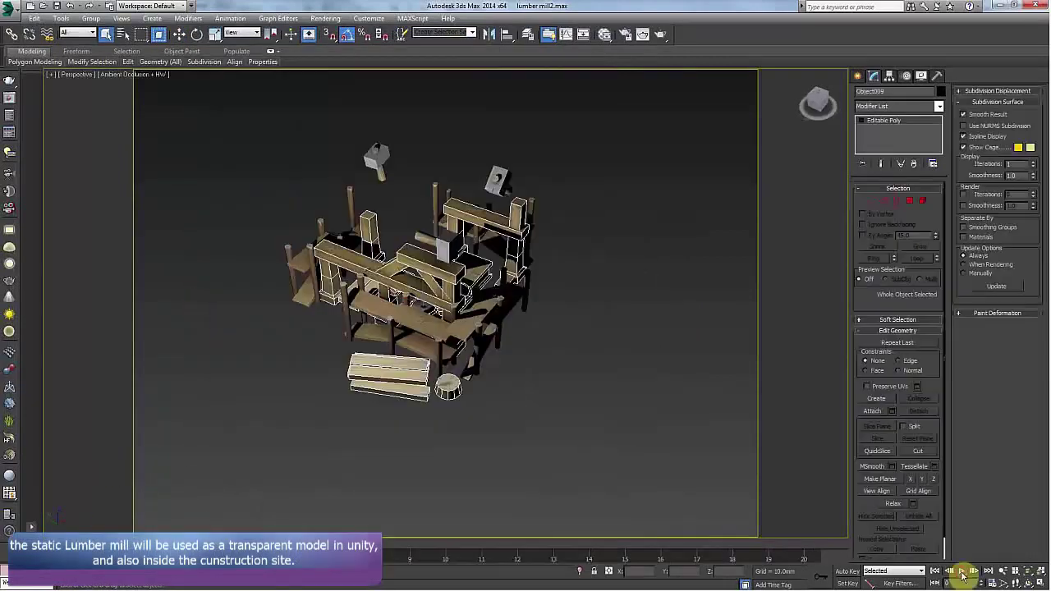
pyautogui.click(961, 571)
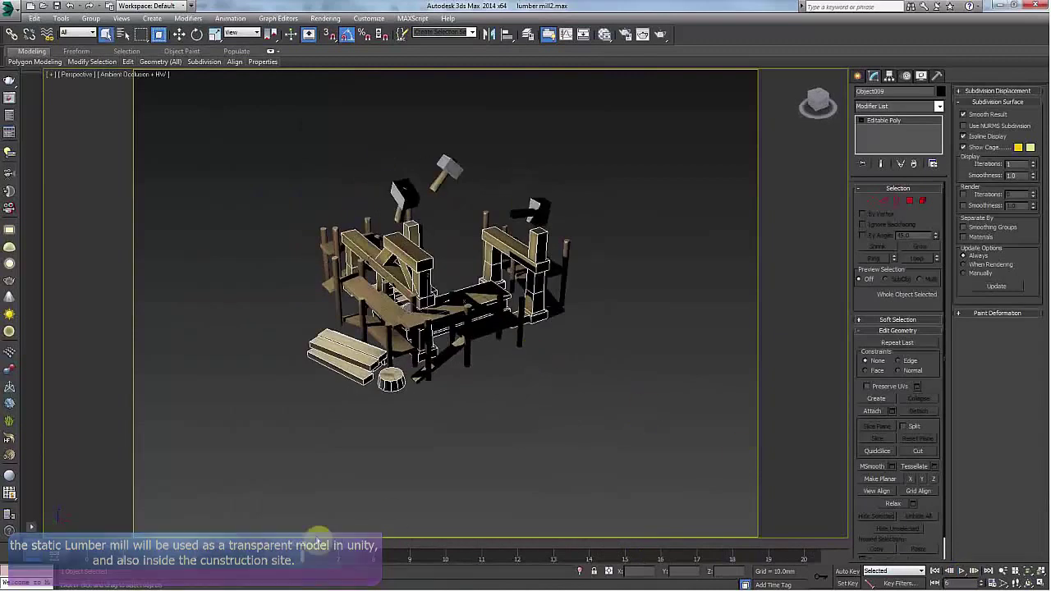
pyautogui.scroll(-2, 369, 301)
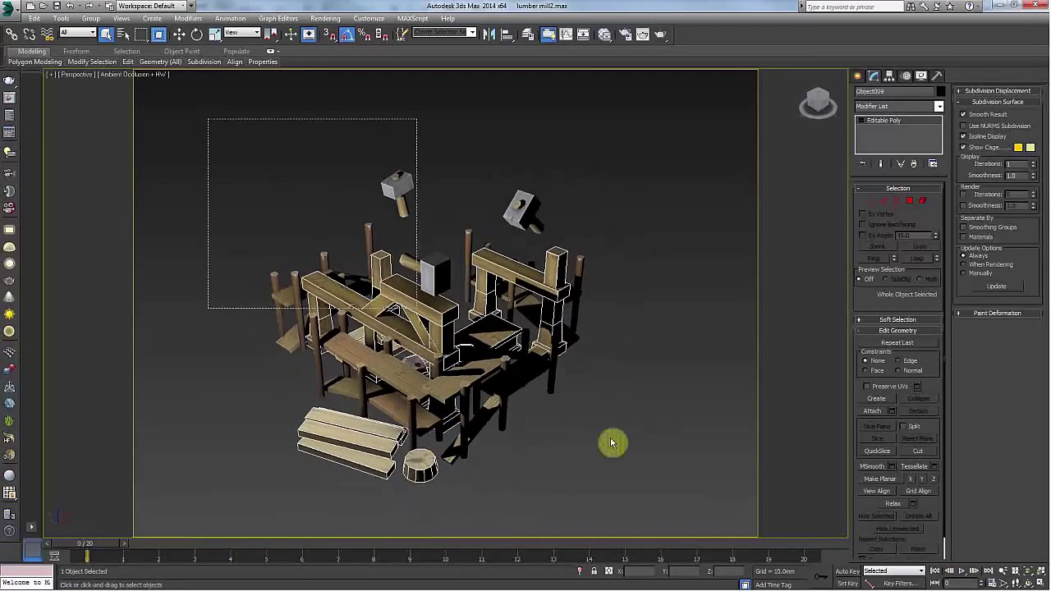
pyautogui.moveTo(610, 441); pyautogui.dragTo(209, 148)
pyautogui.click(10, 8)
pyautogui.click(70, 184)
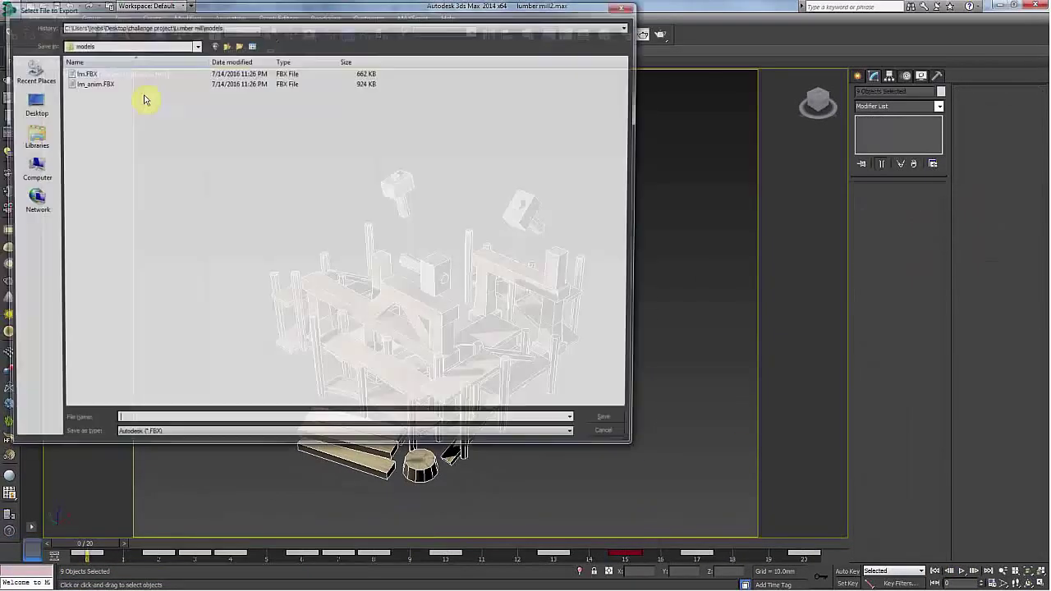
pyautogui.write('lm_col')
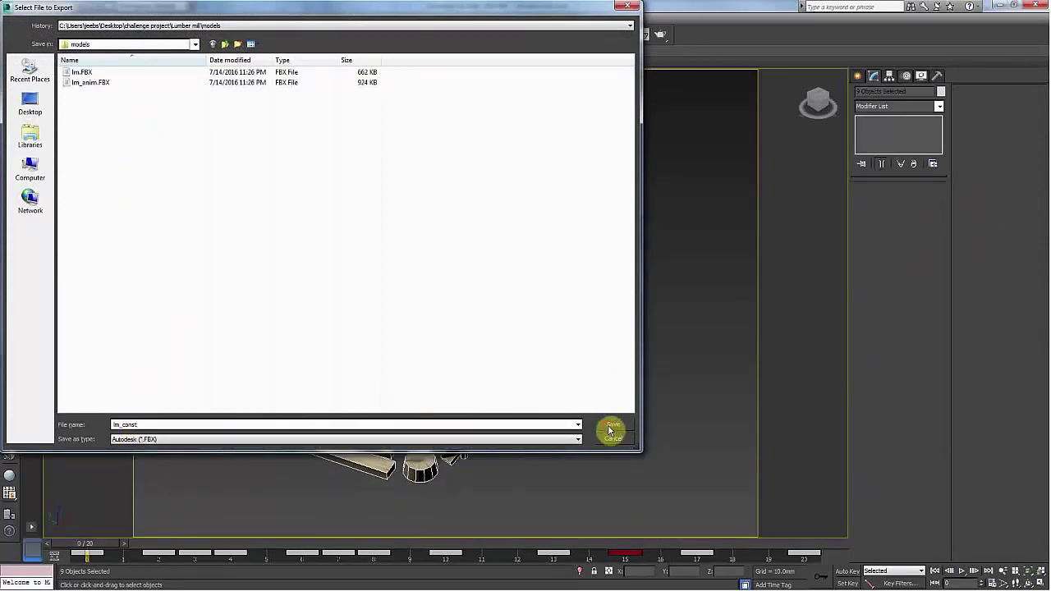
pyautogui.click(609, 429)
pyautogui.click(580, 529)
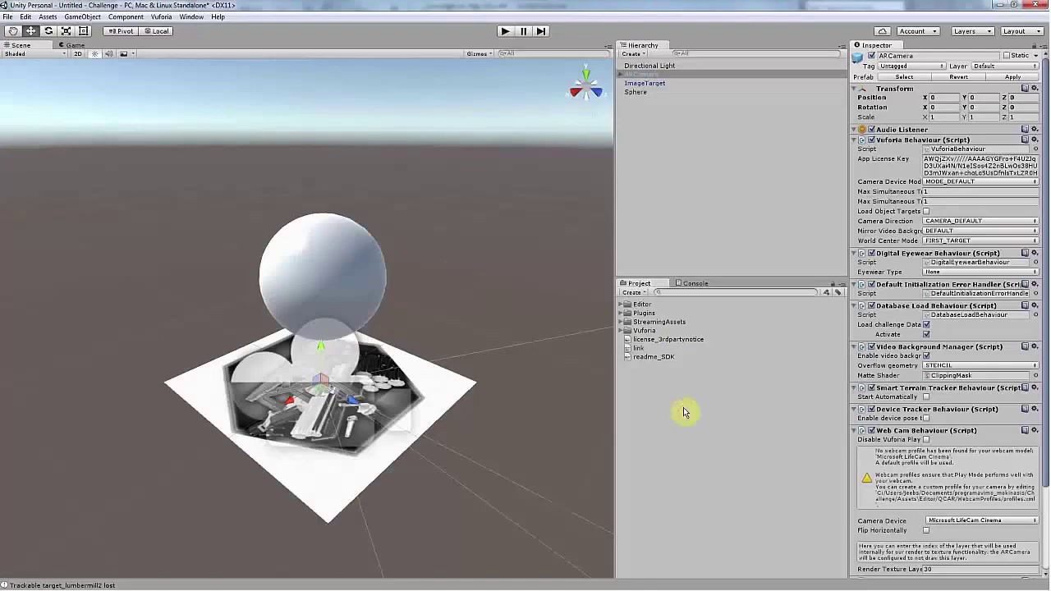
# Create a new Lumber_mill folder in the Unity project.
pyautogui.click(684, 412)
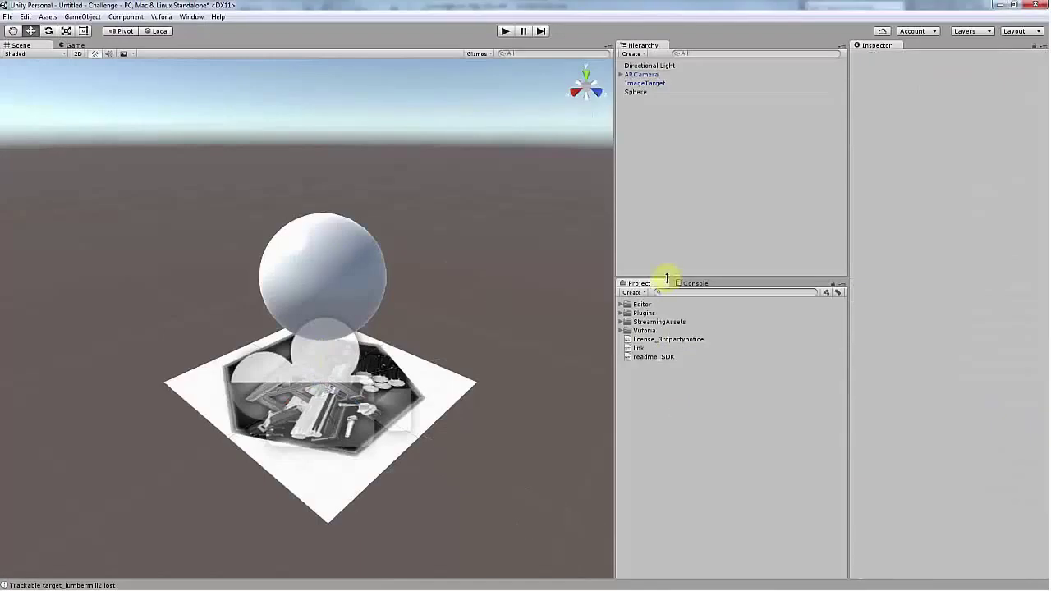
pyautogui.rightClick(670, 425)
pyautogui.moveTo(706, 239)
pyautogui.click(610, 235)
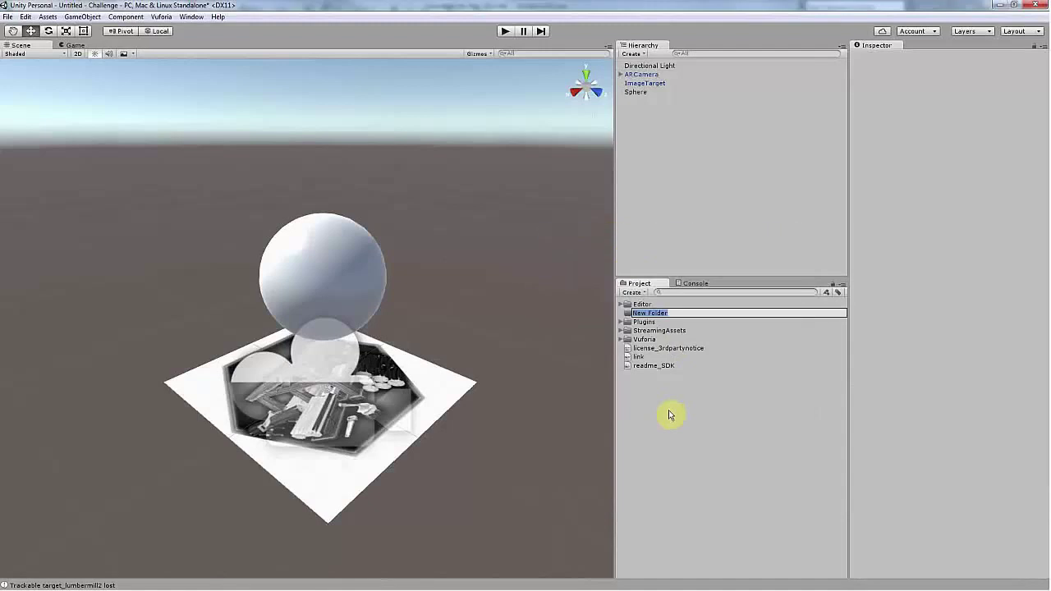
pyautogui.write('Lumber_mill')
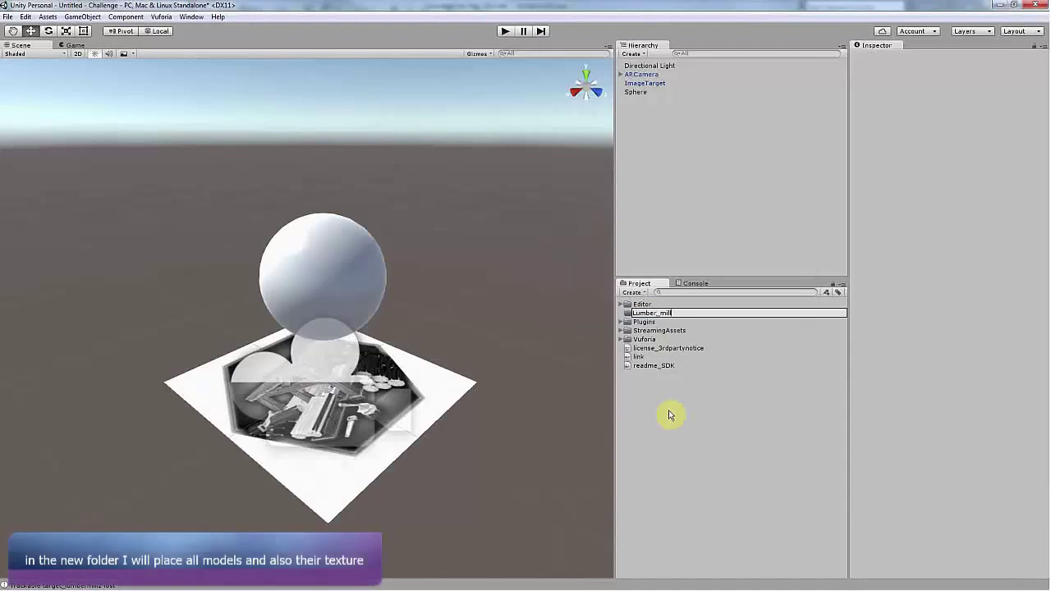
pyautogui.press('Return')
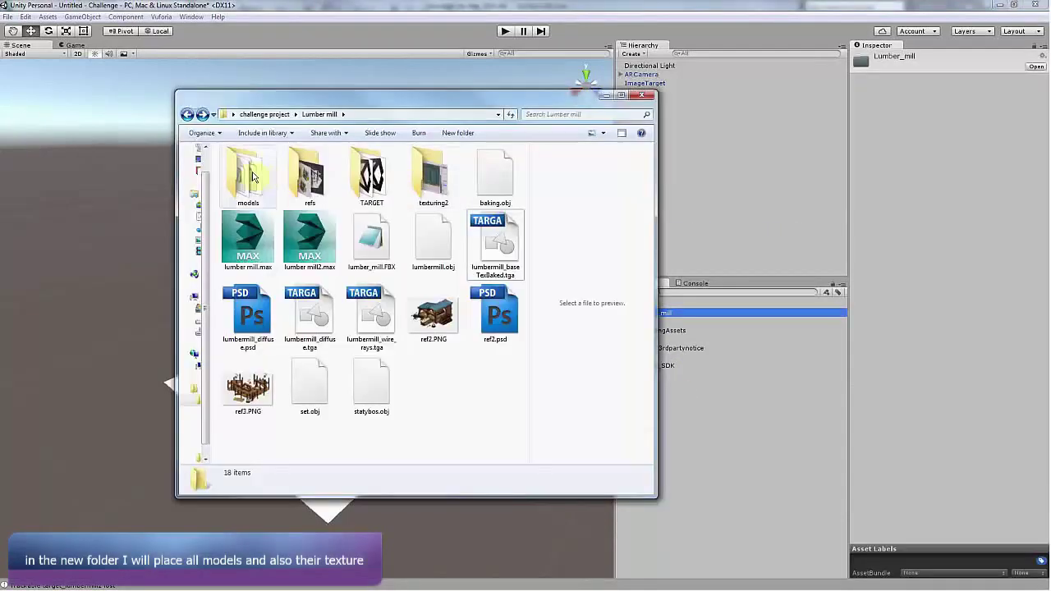
# Copy lumbermill_diffuse.tga into the models folder and import all four files into Lumber_mill.
pyautogui.doubleClick(253, 177)
pyautogui.moveTo(305, 100); pyautogui.dragTo(218, 122)
pyautogui.press('BackSpace')
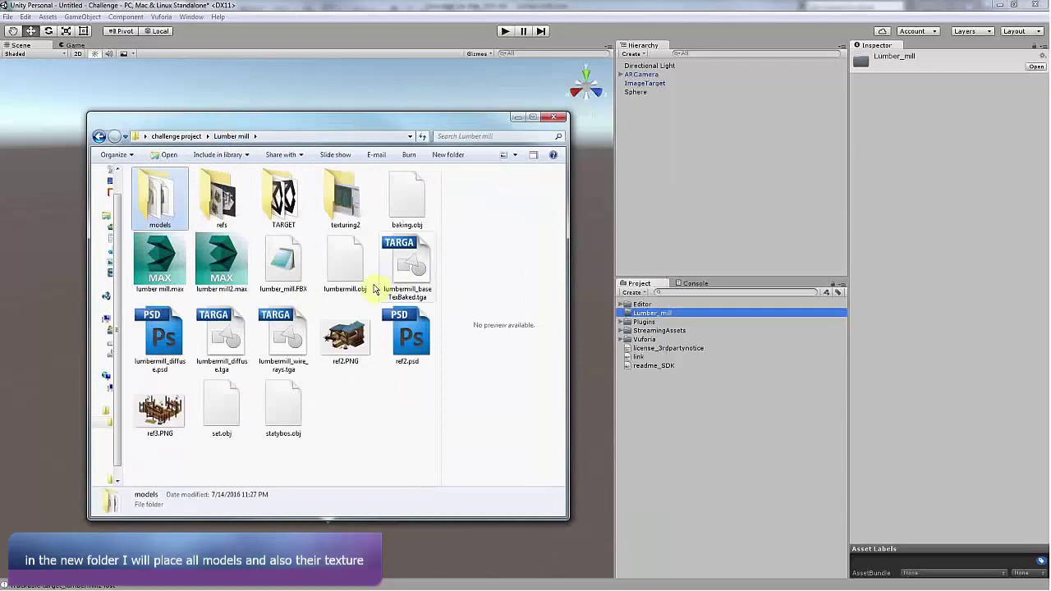
pyautogui.click(223, 341)
pyautogui.doubleClick(164, 220)
pyautogui.rightClick(206, 399)
pyautogui.click(153, 446)
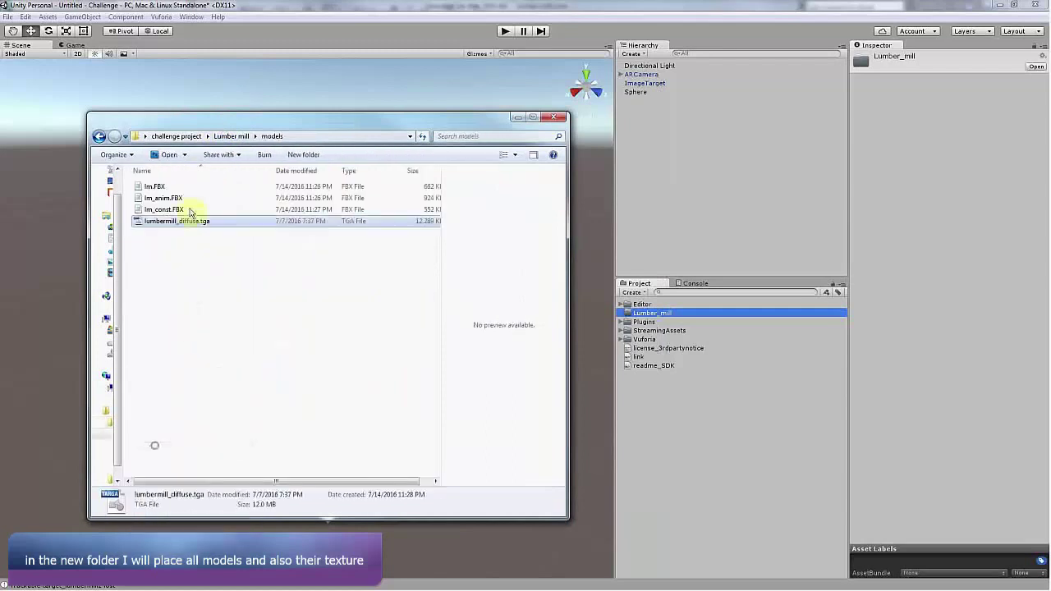
pyautogui.moveTo(199, 190); pyautogui.dragTo(143, 246)
pyautogui.moveTo(152, 197); pyautogui.dragTo(663, 345)
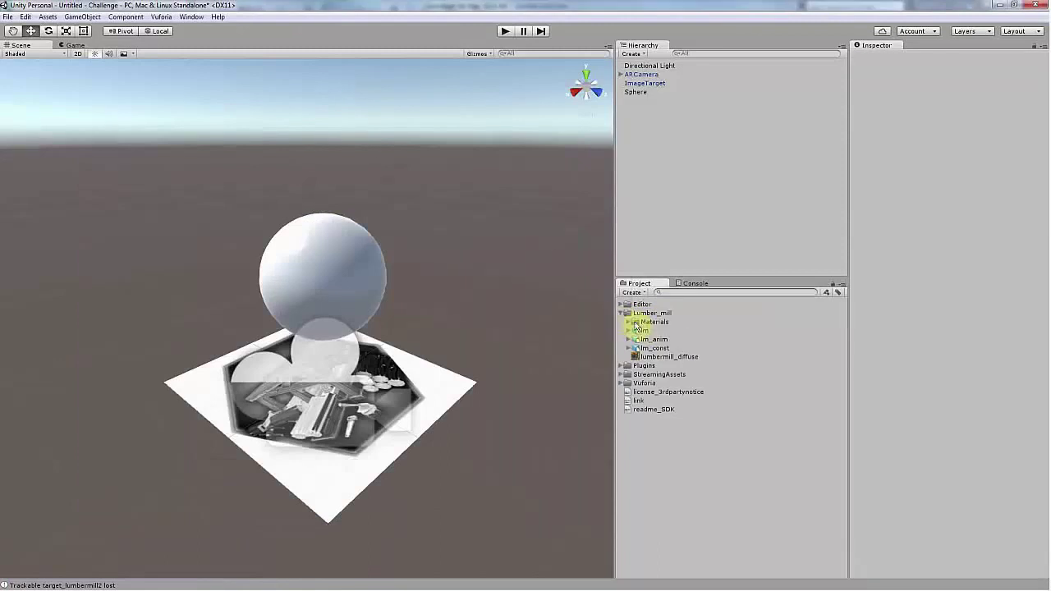
pyautogui.click(644, 331)
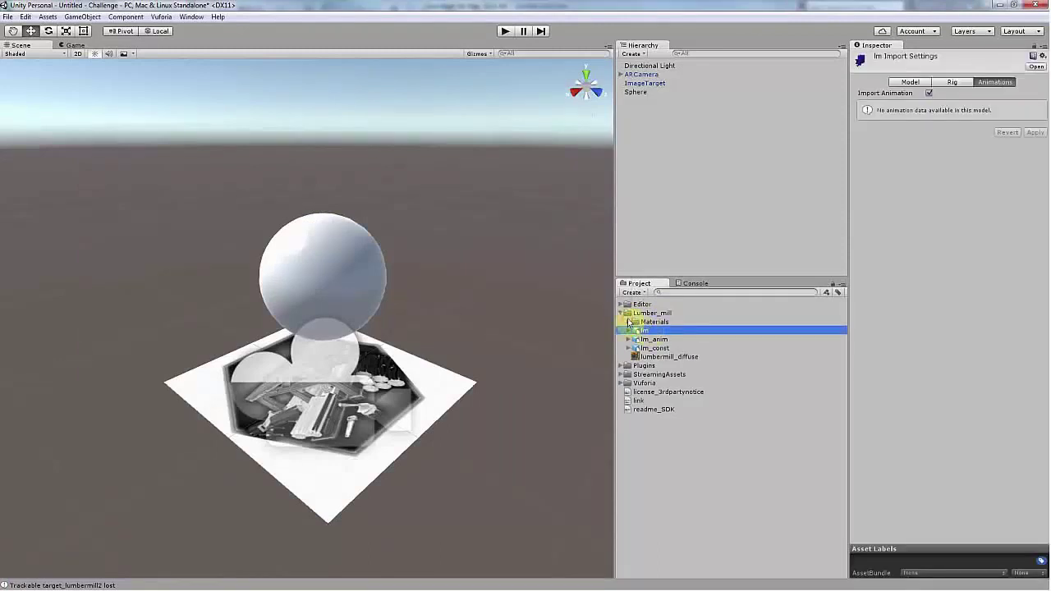
# Select the lumbermill_diffuse material and set its albedo colour to white.
pyautogui.click(629, 322)
pyautogui.click(649, 332)
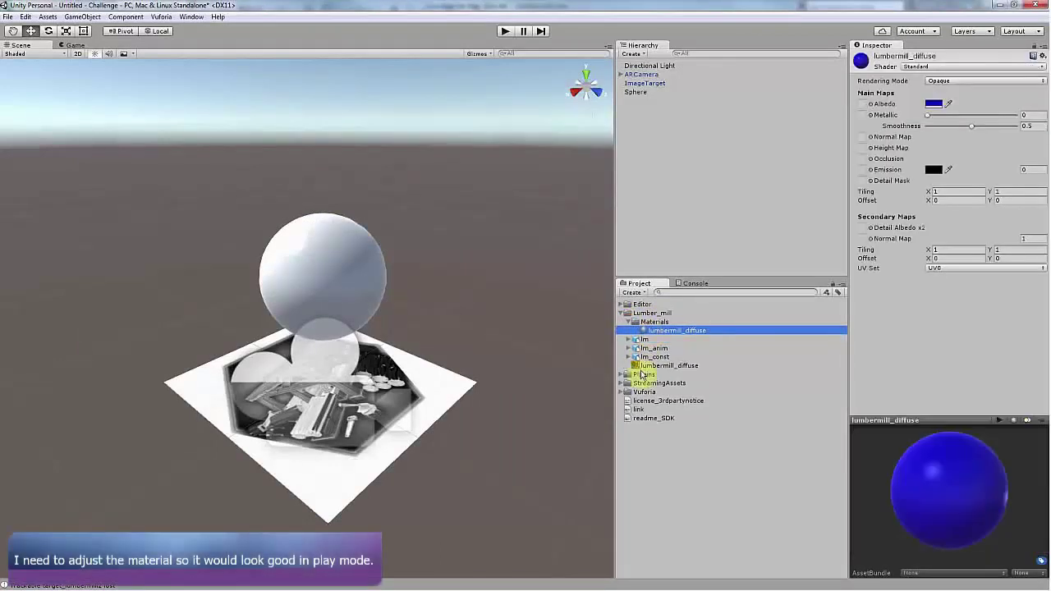
pyautogui.click(934, 103)
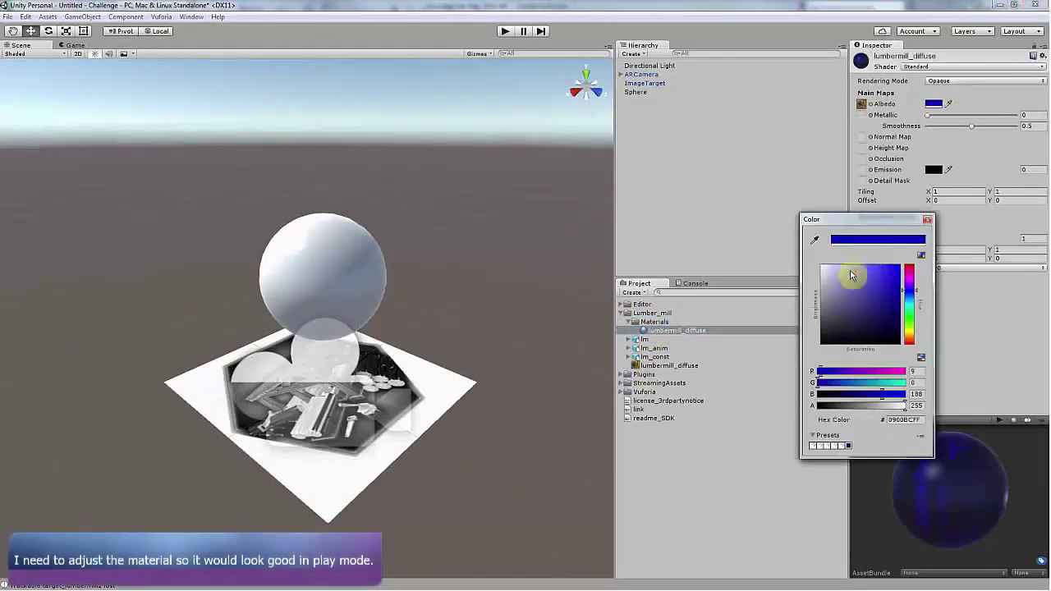
pyautogui.click(822, 268)
pyautogui.click(929, 220)
# Switch the material to the Legacy Self-Illumin/Diffuse shader with a near-white Main Color.
pyautogui.click(917, 65)
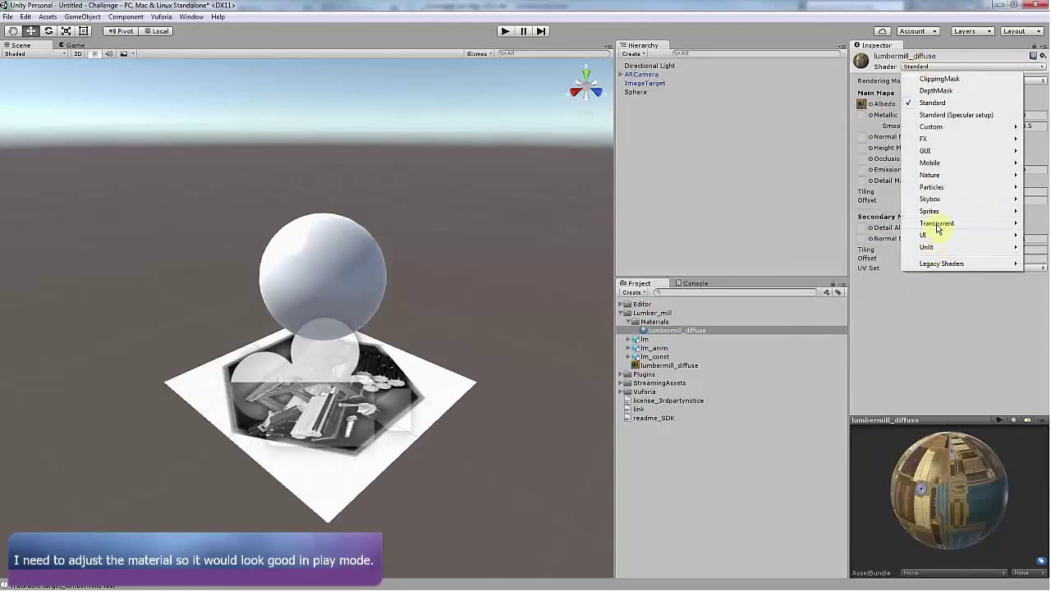
pyautogui.moveTo(936, 264)
pyautogui.moveTo(844, 386)
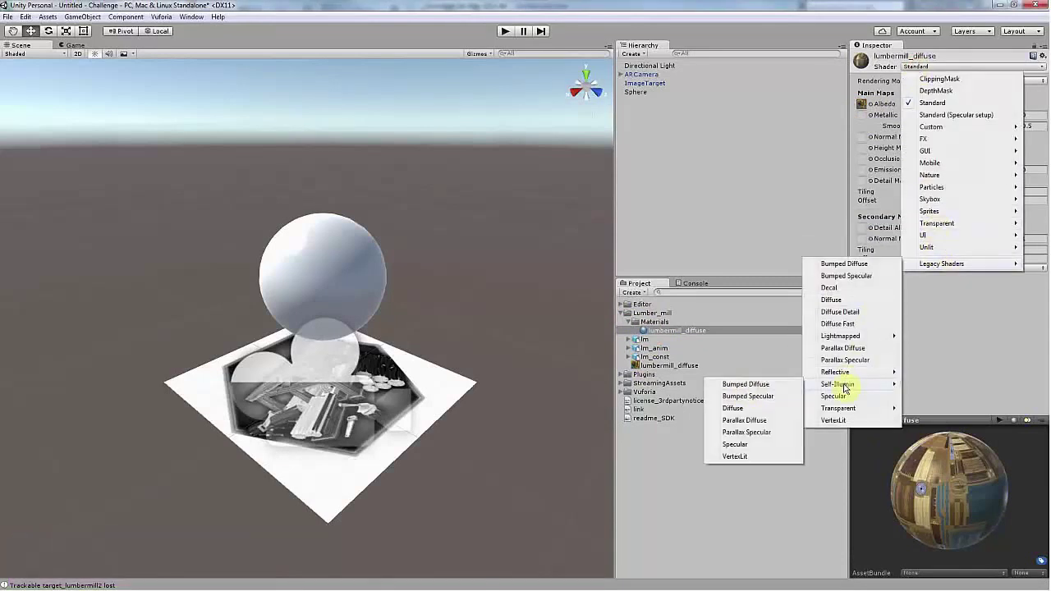
pyautogui.click(734, 408)
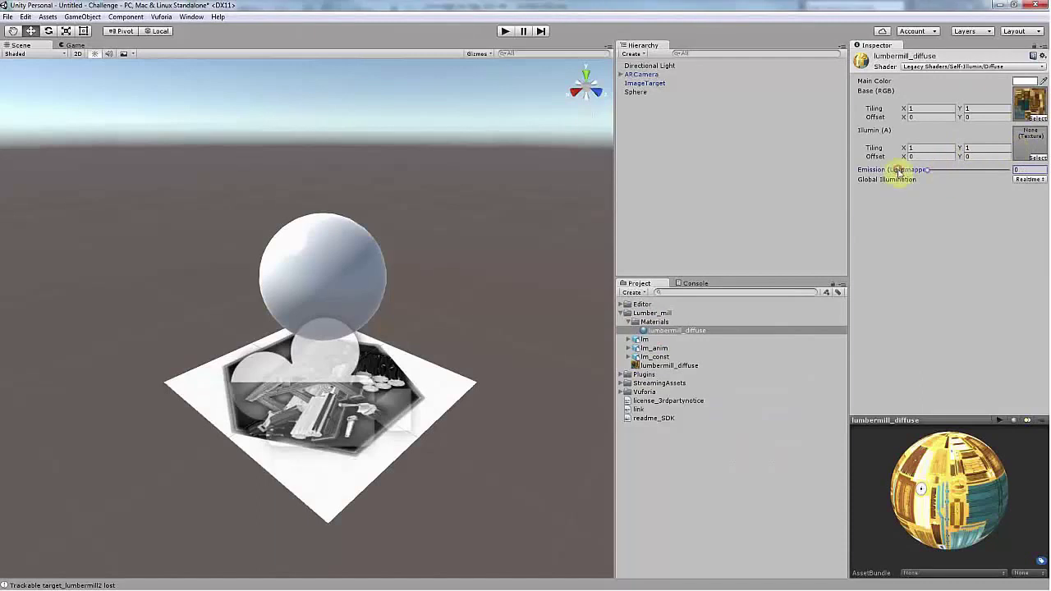
pyautogui.click(1025, 80)
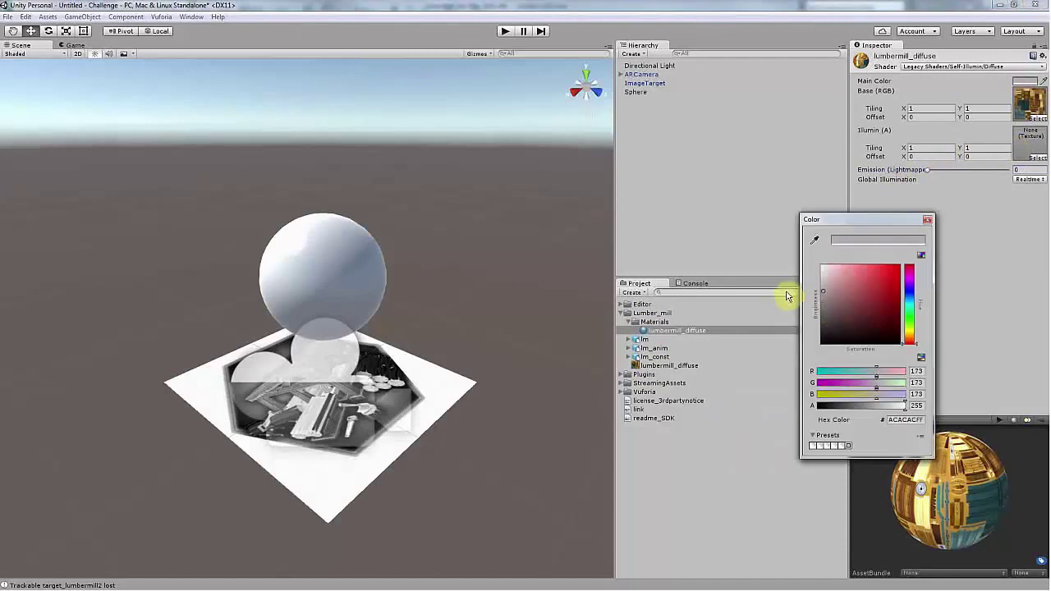
pyautogui.click(927, 219)
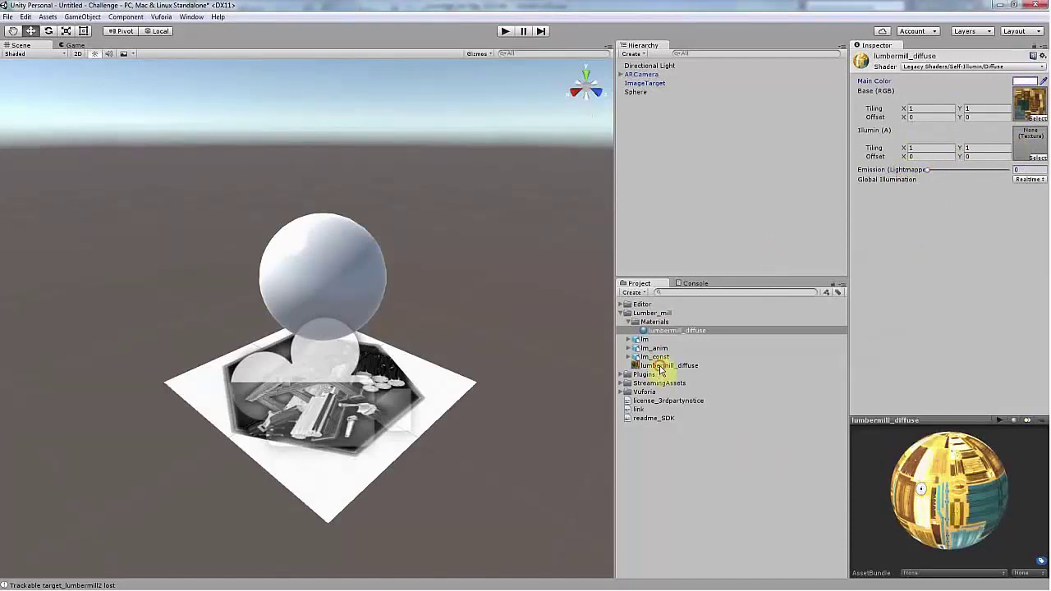
pyautogui.click(1026, 80)
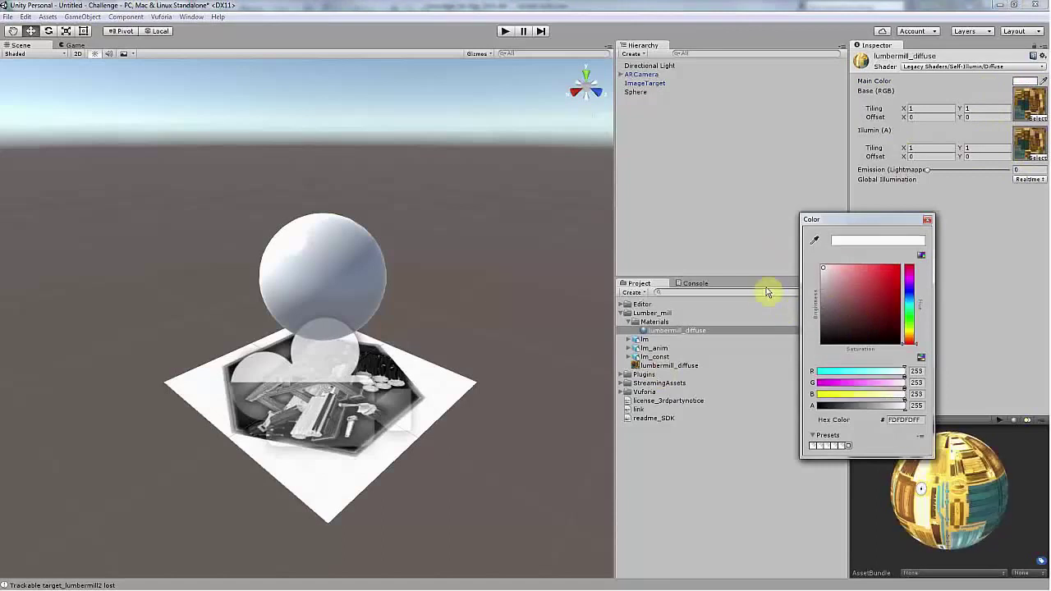
pyautogui.click(928, 220)
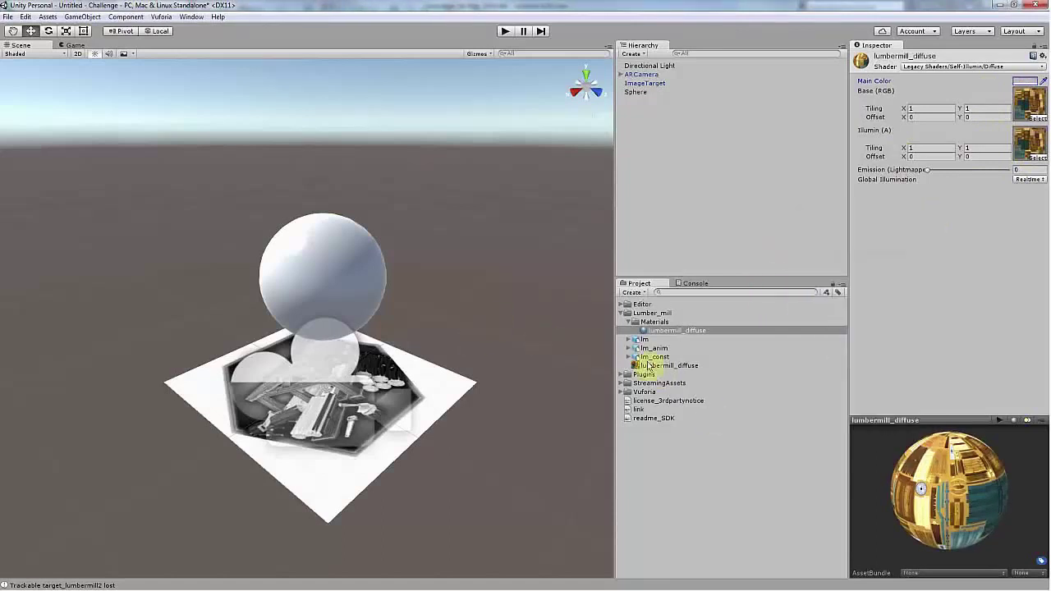
# Place the lm model in the scene and set its scale to 5.
pyautogui.click(638, 332)
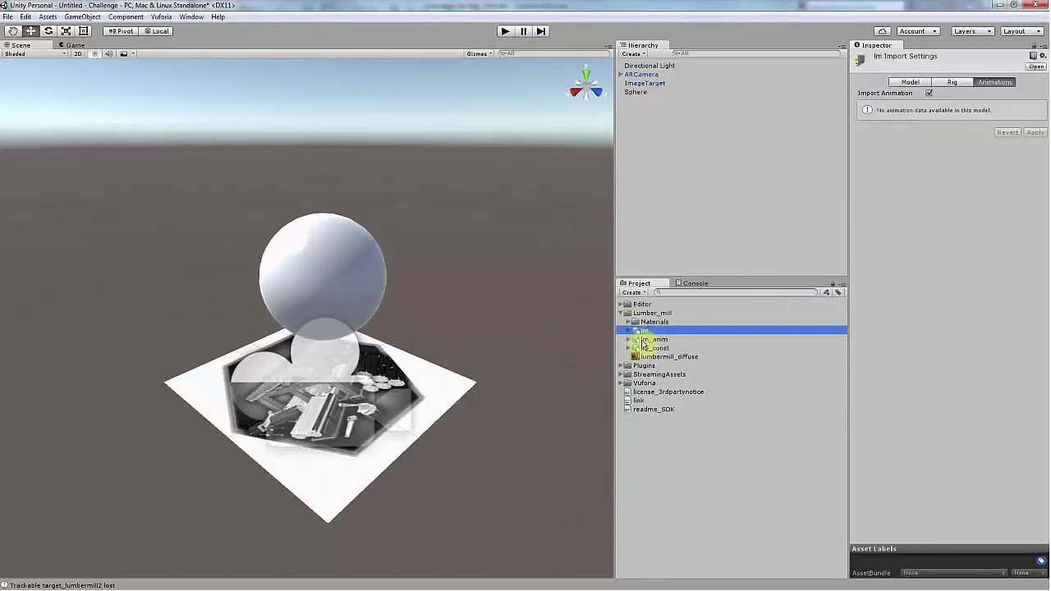
pyautogui.moveTo(650, 332); pyautogui.dragTo(657, 154)
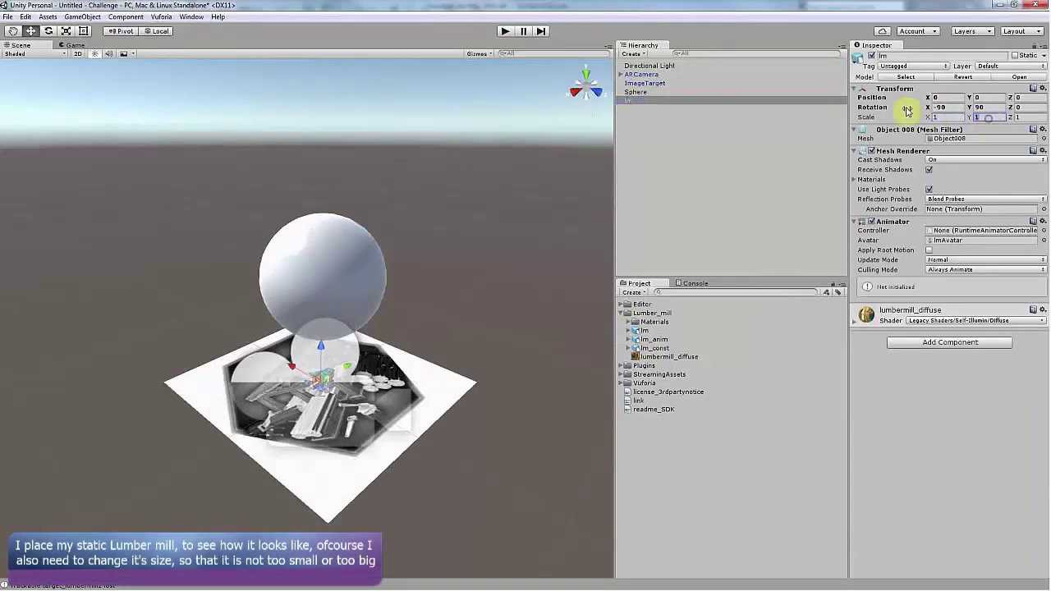
pyautogui.click(936, 116)
pyautogui.write('5')
pyautogui.click(1018, 117)
pyautogui.write('5')
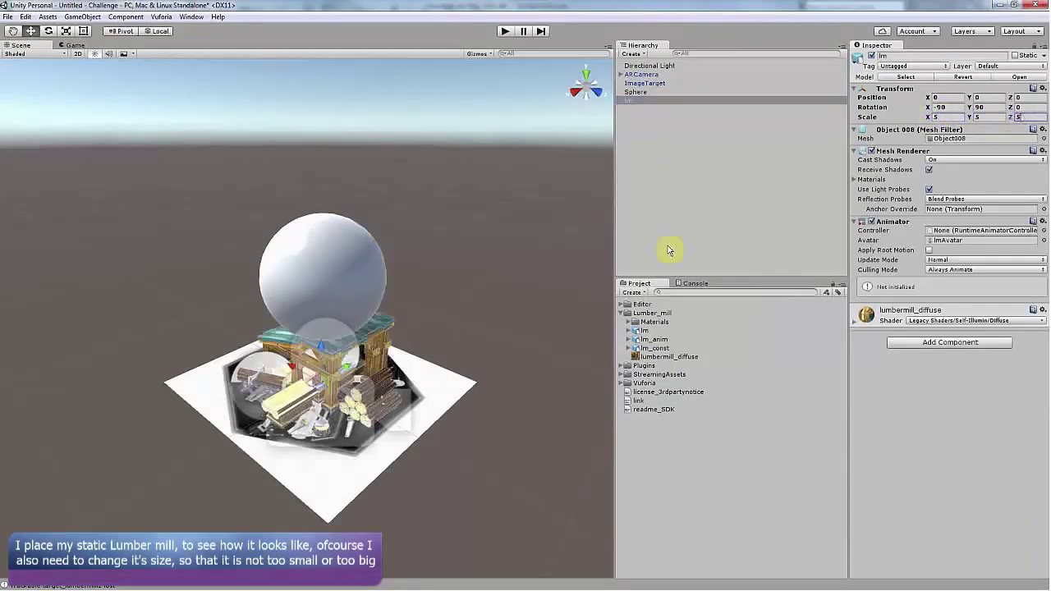
pyautogui.scroll(5, 318, 318)
pyautogui.moveTo(486, 229)
pyautogui.keyDown('alt'); pyautogui.mouseDown()
pyautogui.moveTo(497, 250)
pyautogui.moveTo(395, 329)
pyautogui.moveTo(398, 115)
pyautogui.mouseUp(); pyautogui.keyUp('alt')
# Delete the Sphere and play-test the mill on the tracked target.
pyautogui.click(398, 115)
pyautogui.press('Delete')
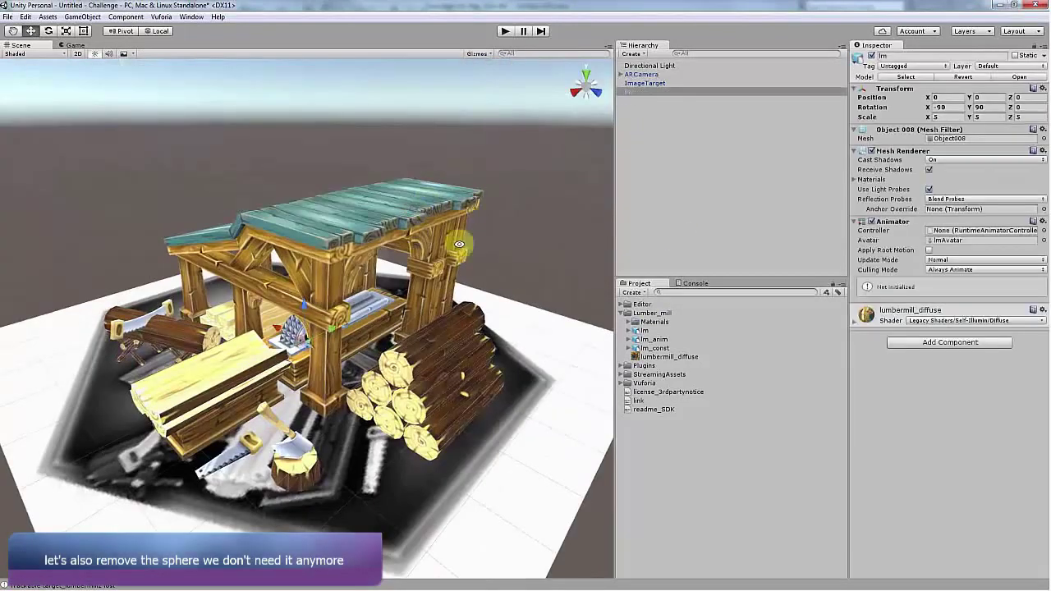
pyautogui.keyDown('alt'); pyautogui.moveTo(478, 128); pyautogui.dragTo(547, 240); pyautogui.keyUp('alt')
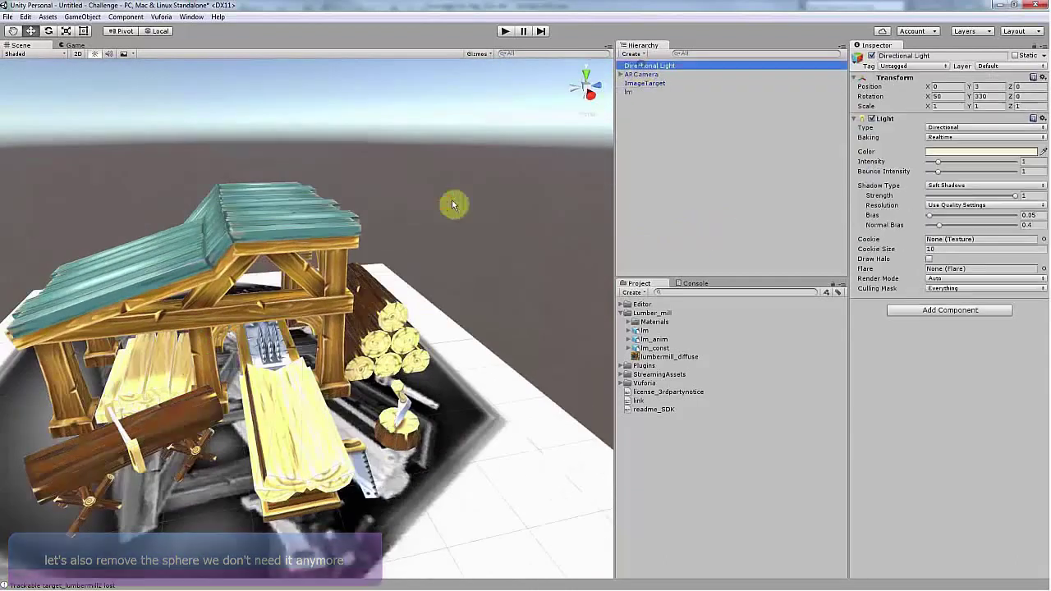
pyautogui.moveTo(547, 241)
pyautogui.keyDown('alt'); pyautogui.mouseDown()
pyautogui.moveTo(280, 283)
pyautogui.moveTo(512, 209)
pyautogui.mouseUp(); pyautogui.keyUp('alt')
pyautogui.click(837, 92)
pyautogui.click(504, 31)
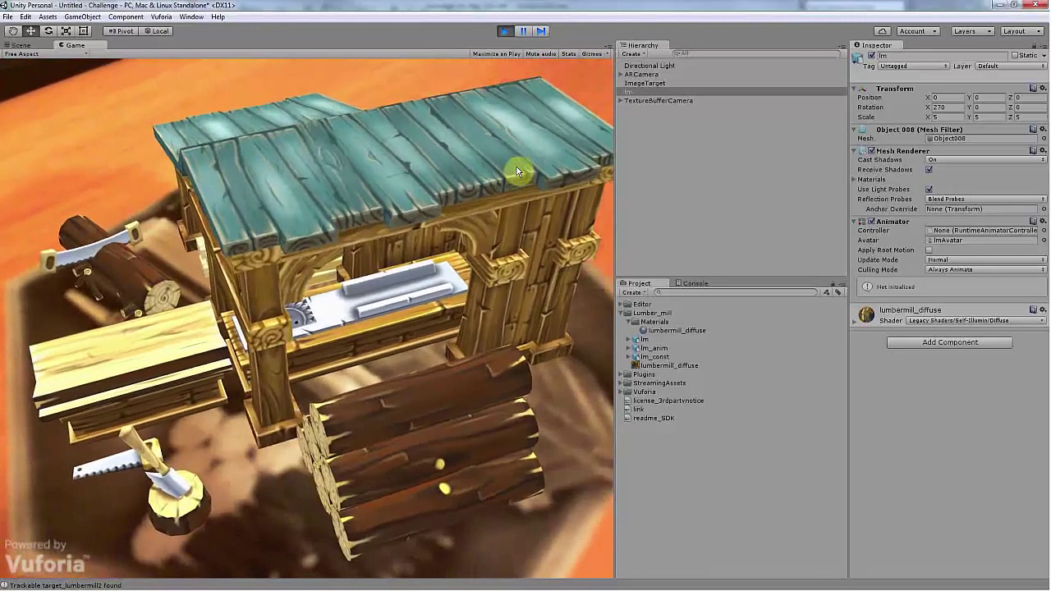
pyautogui.click(505, 31)
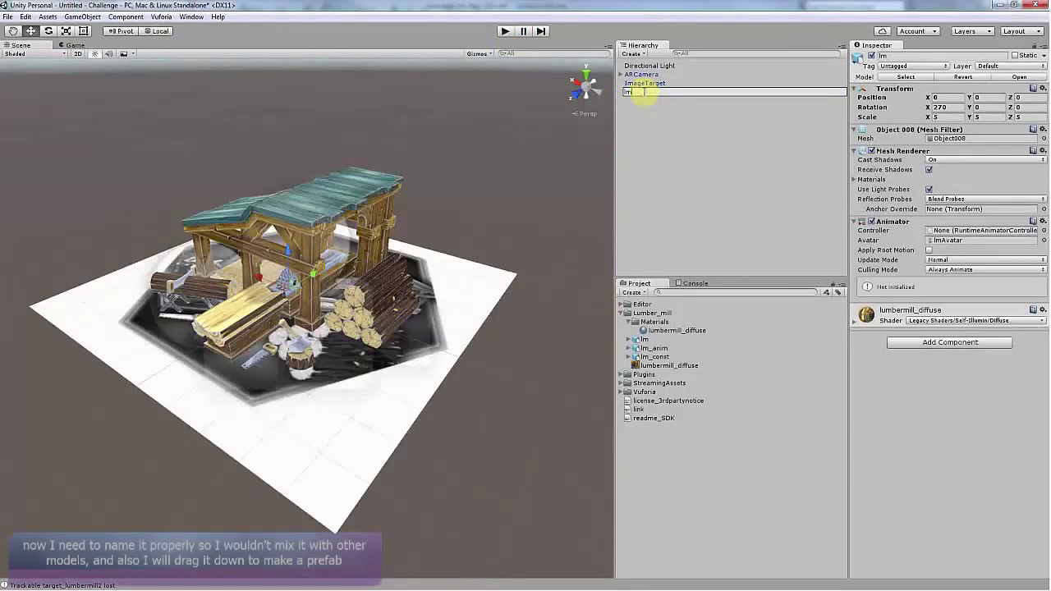
# Rename the mill lm_static, save it as a prefab in Lumber_mill, and delete it from the scene.
pyautogui.write('_static')
pyautogui.click(715, 124)
pyautogui.click(635, 93)
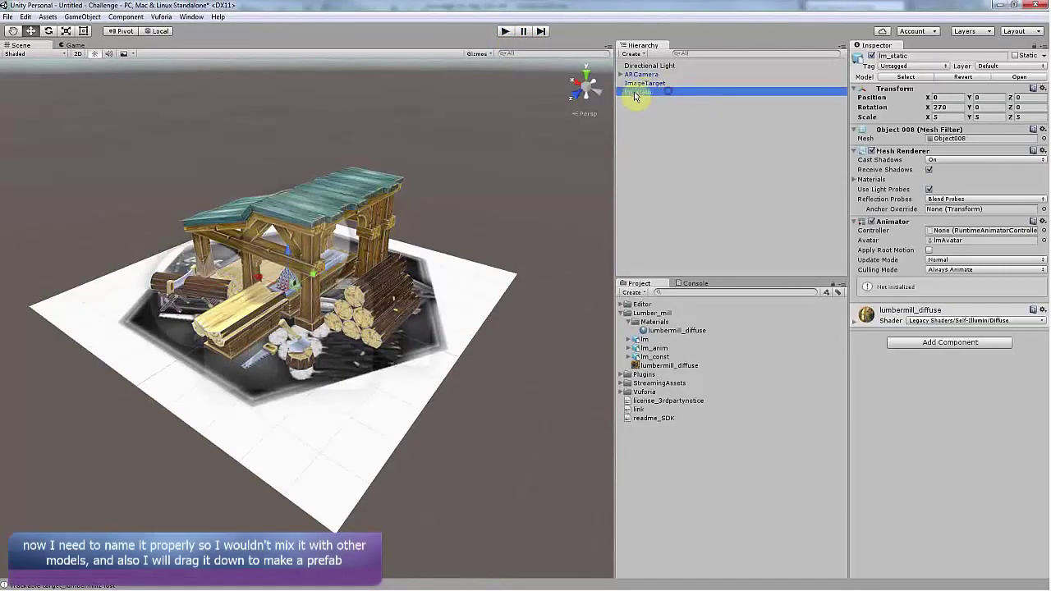
pyautogui.moveTo(647, 312); pyautogui.dragTo(645, 367)
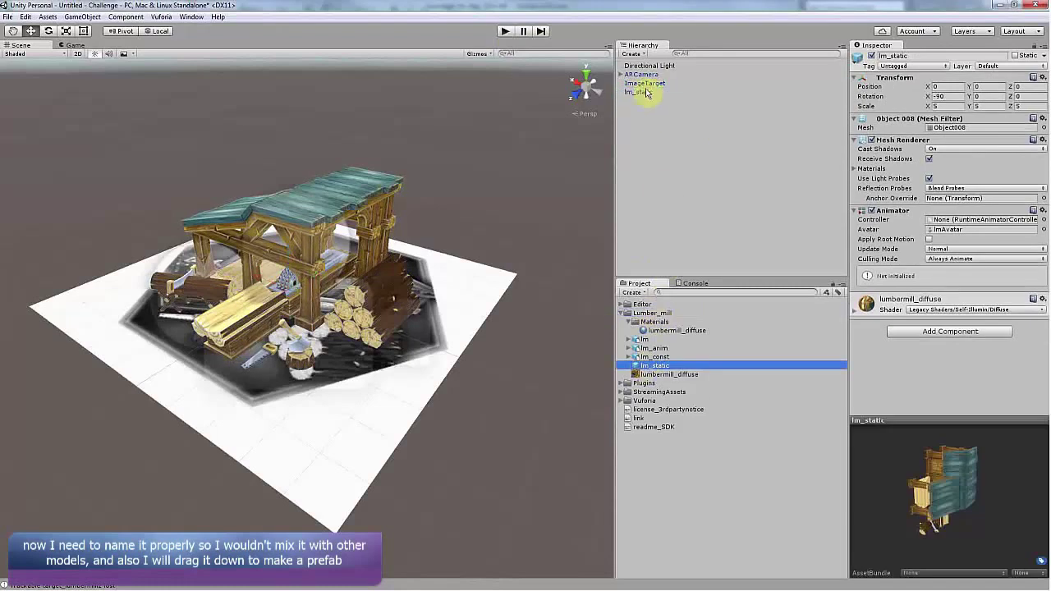
pyautogui.click(646, 93)
pyautogui.press('Delete')
pyautogui.click(655, 367)
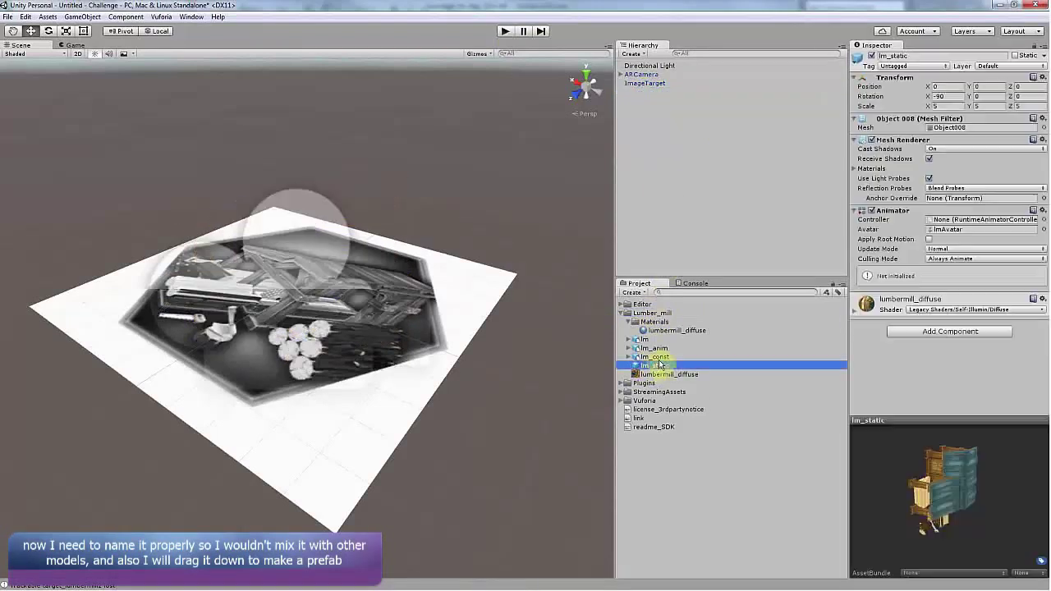
pyautogui.click(655, 358)
pyautogui.click(654, 348)
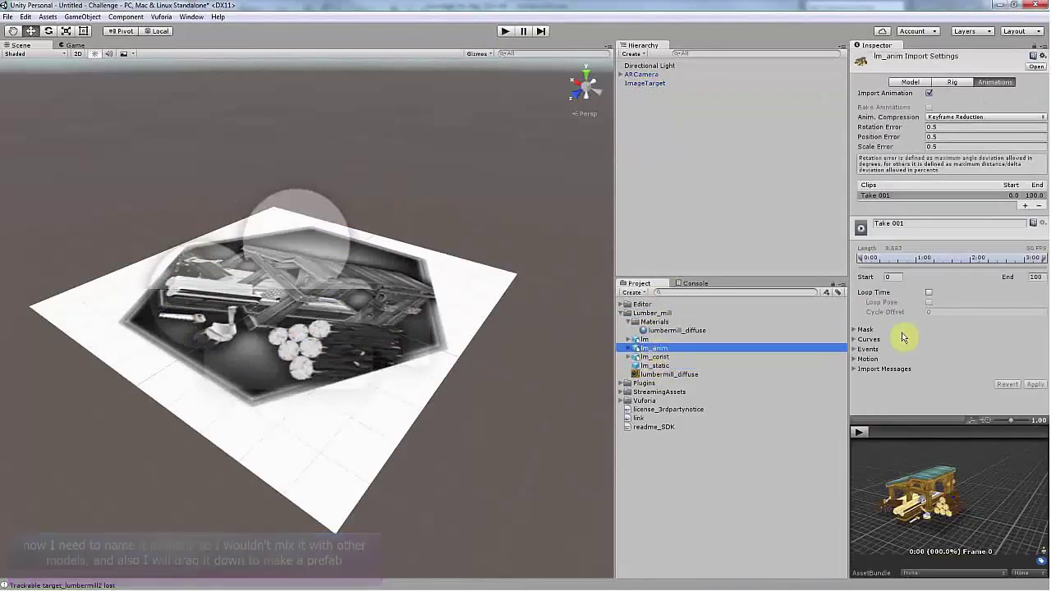
# Place lm_anim in the scene at scale 5.
pyautogui.click(860, 432)
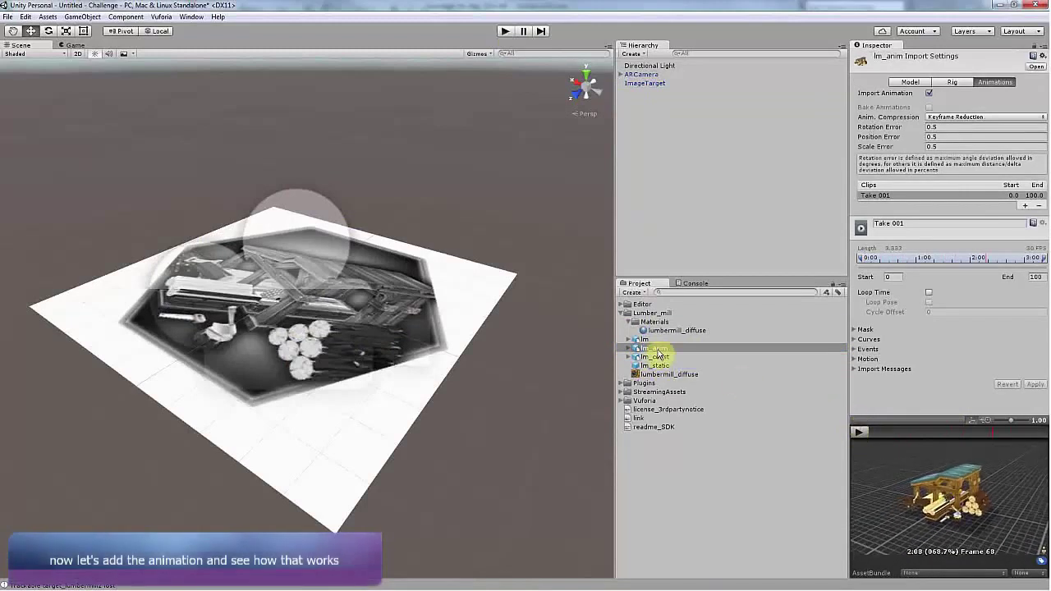
pyautogui.moveTo(656, 351); pyautogui.dragTo(679, 147)
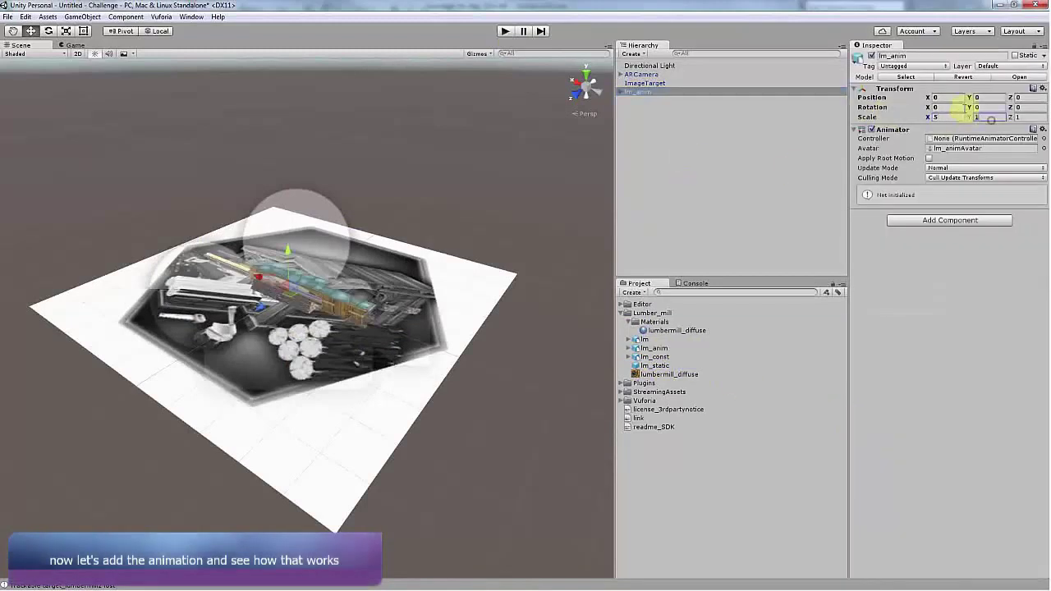
pyautogui.write('5')
pyautogui.press('Tab')
pyautogui.write('5')
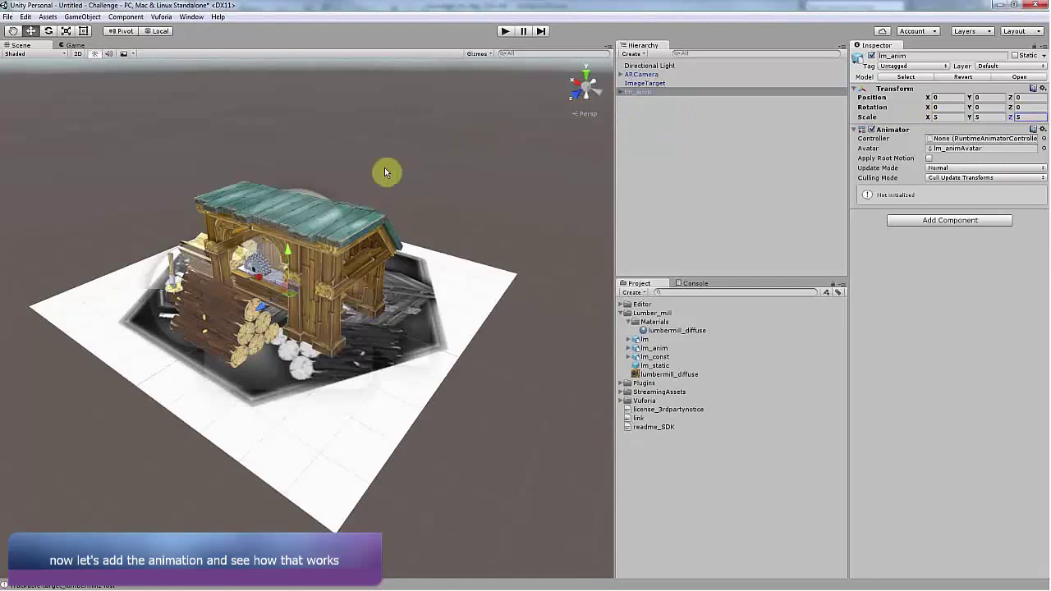
pyautogui.press('Return')
pyautogui.click(656, 366)
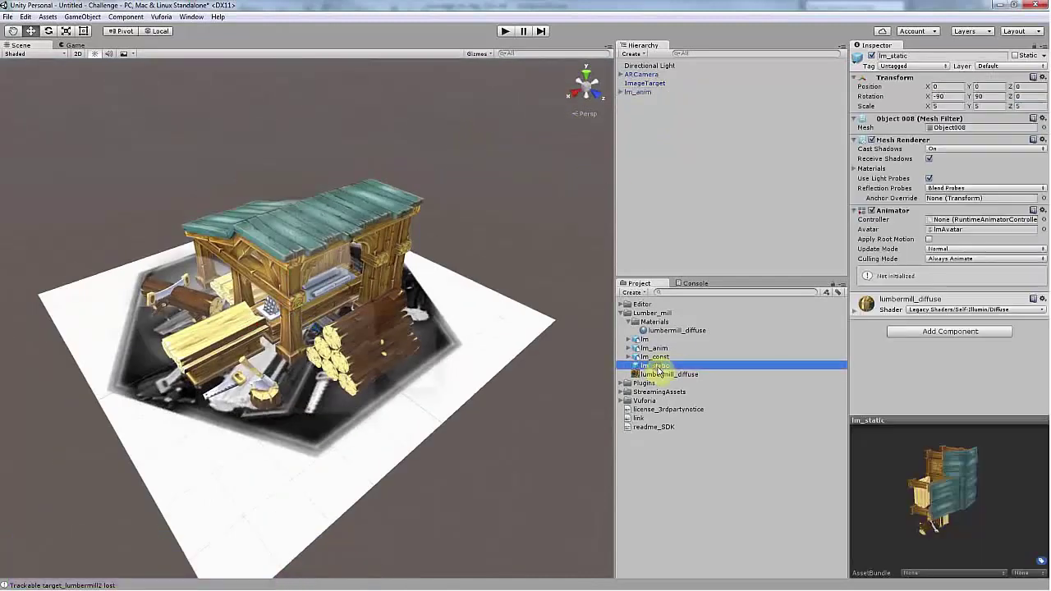
pyautogui.click(648, 92)
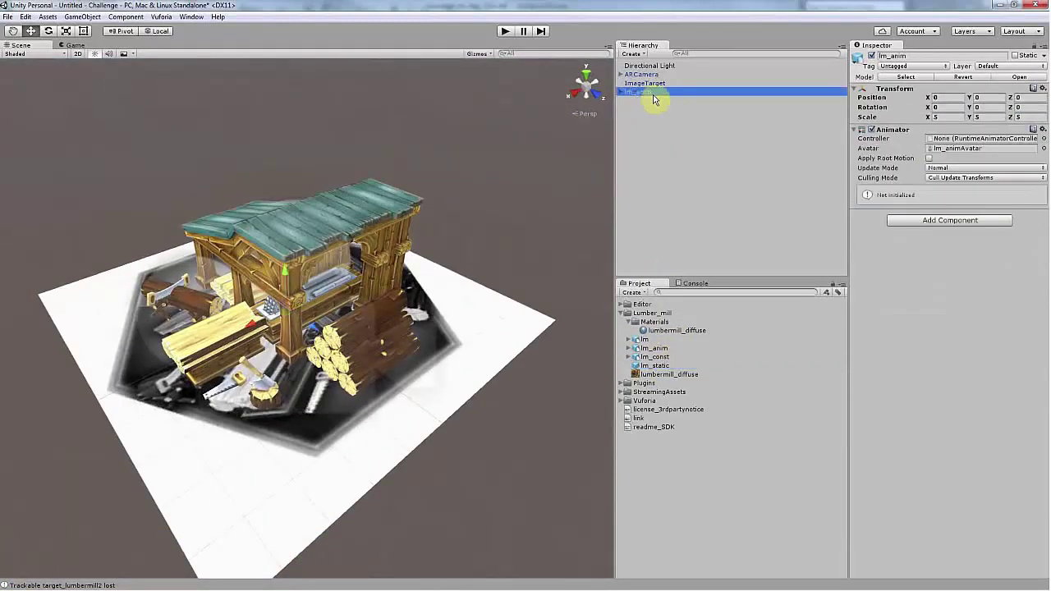
# Set lm_anim's import to Legacy animation type with a Loop wrap mode and apply.
pyautogui.click(654, 349)
pyautogui.click(950, 84)
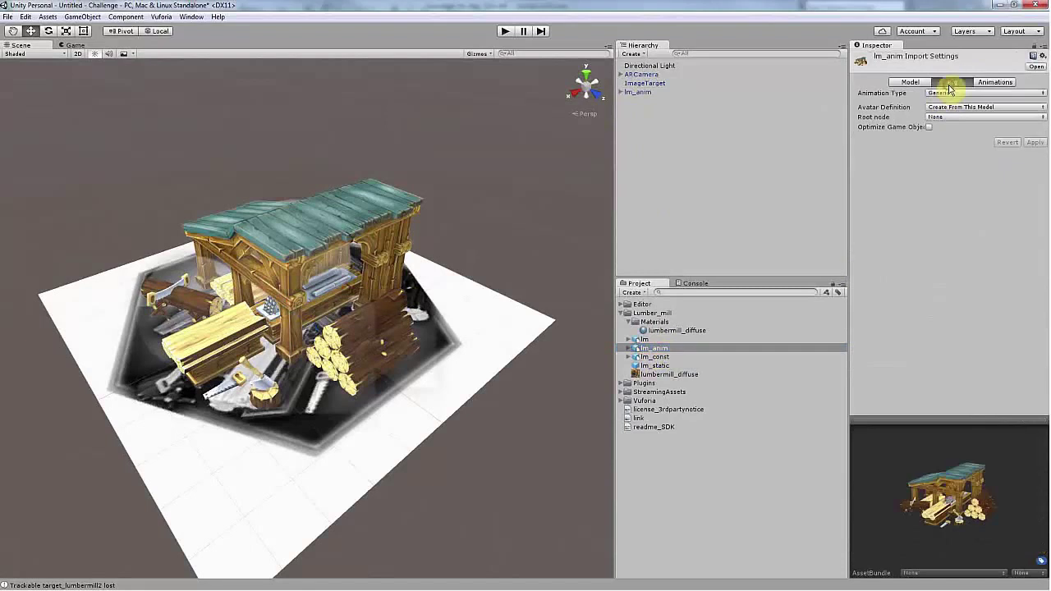
pyautogui.click(953, 117)
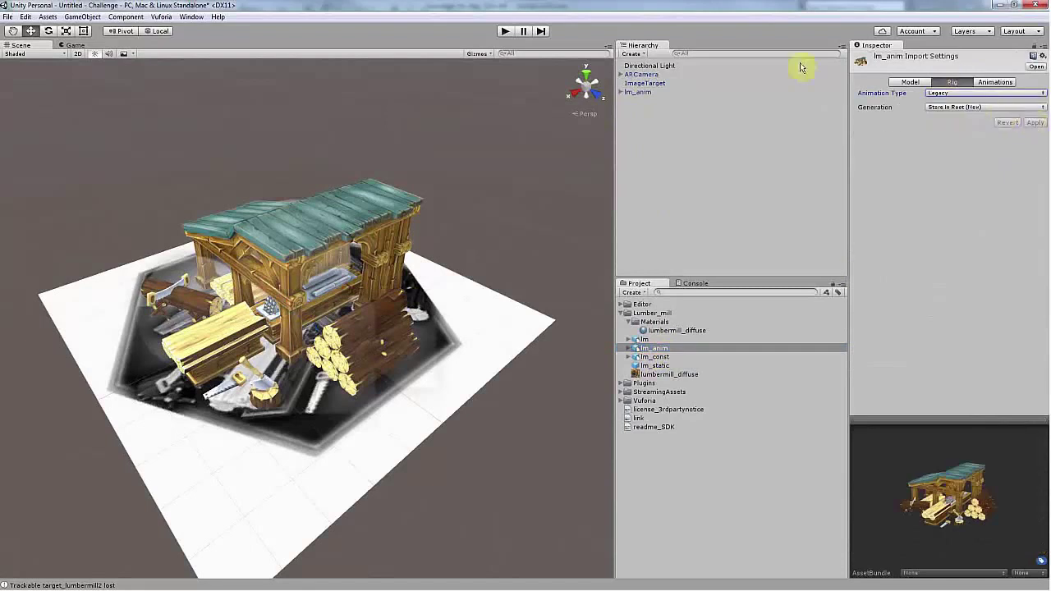
pyautogui.click(993, 83)
pyautogui.click(981, 312)
pyautogui.click(953, 349)
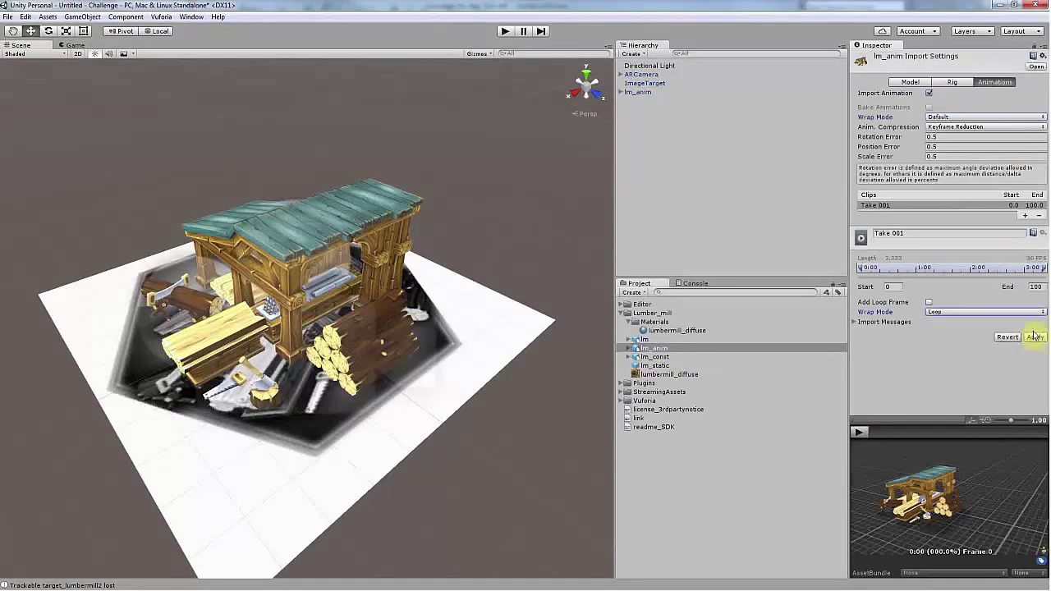
# Play-test the looping mill animation on the tracked target.
pyautogui.click(503, 33)
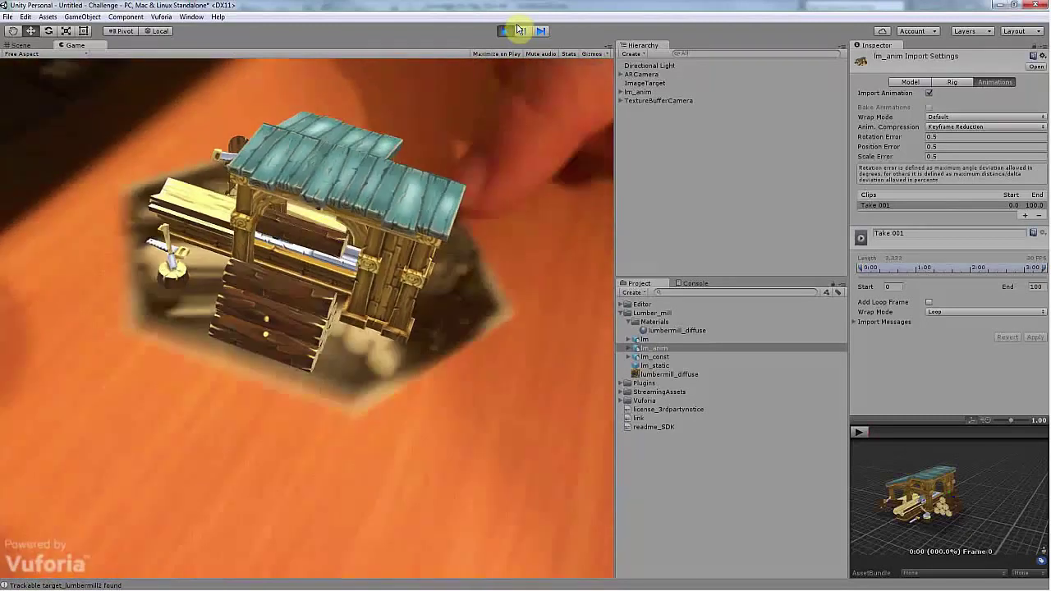
pyautogui.click(518, 30)
pyautogui.click(654, 357)
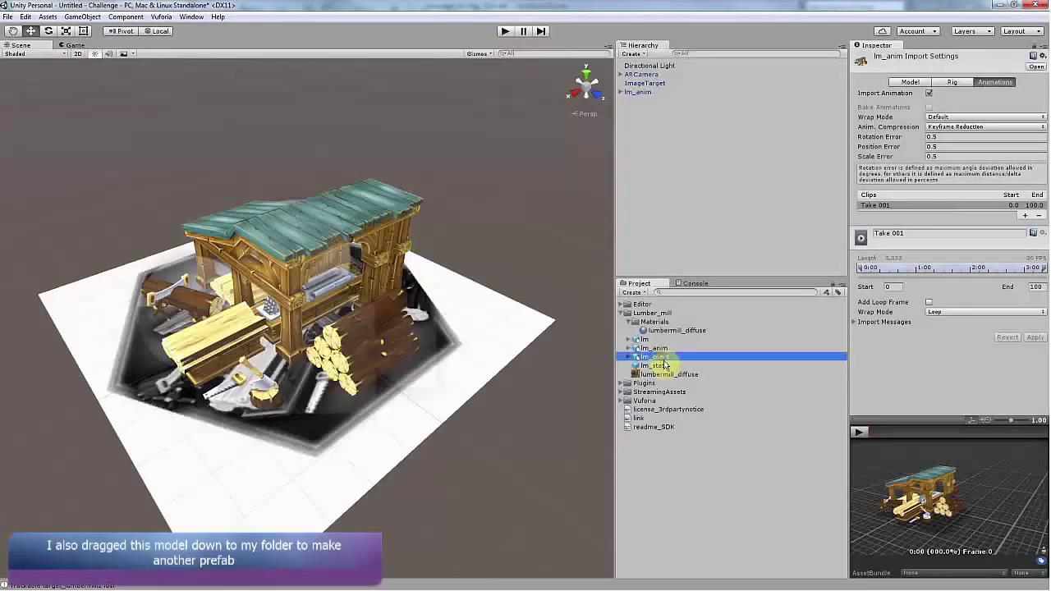
pyautogui.click(635, 93)
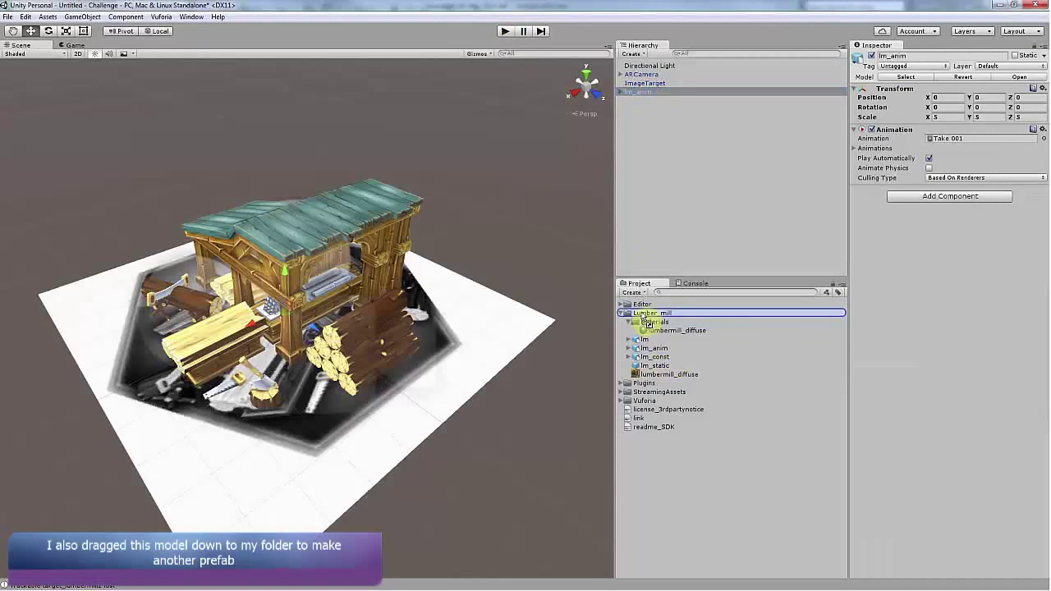
# Add lm_const to the scene, delete lm_anim, and scale lm_const to 5 on X, Y and Z.
pyautogui.moveTo(645, 317); pyautogui.dragTo(646, 316)
pyautogui.moveTo(654, 365); pyautogui.dragTo(654, 176)
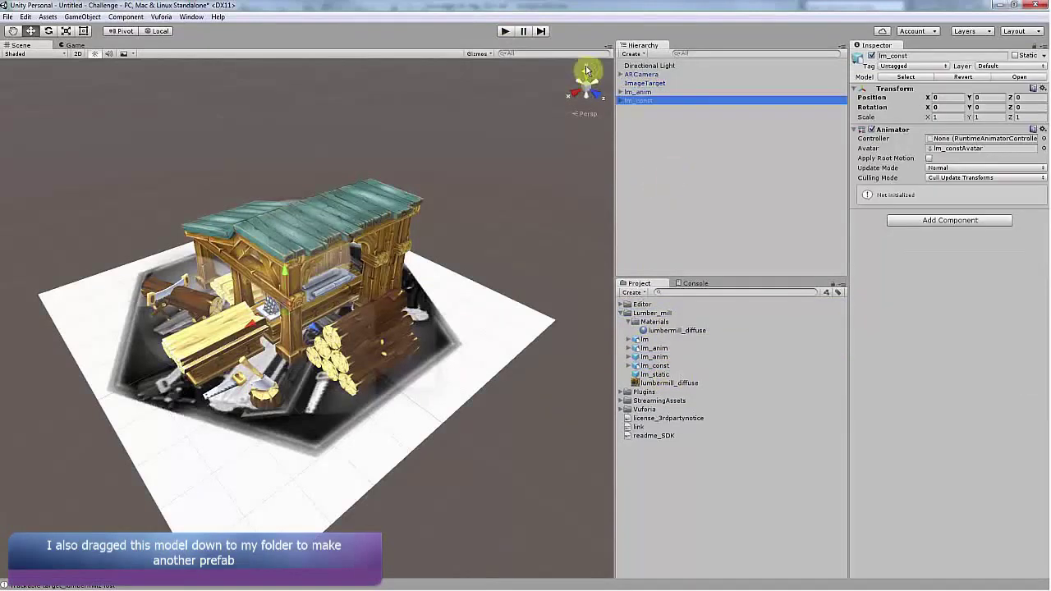
pyautogui.click(652, 92)
pyautogui.press('Delete')
pyautogui.click(653, 92)
pyautogui.click(944, 116)
pyautogui.write('5')
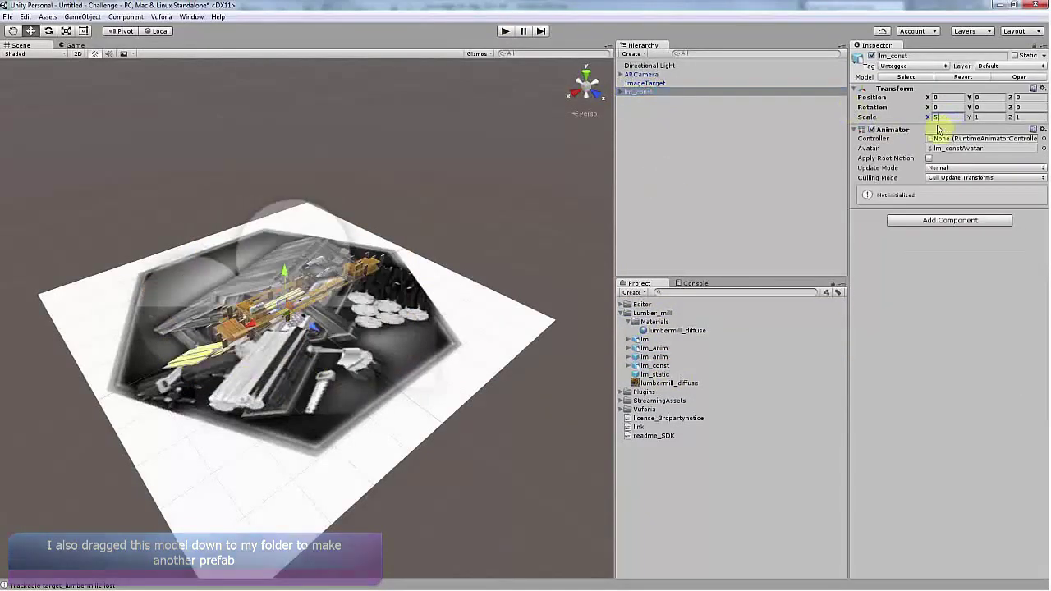
pyautogui.click(981, 117)
pyautogui.write('5')
pyautogui.click(1022, 116)
pyautogui.write('5')
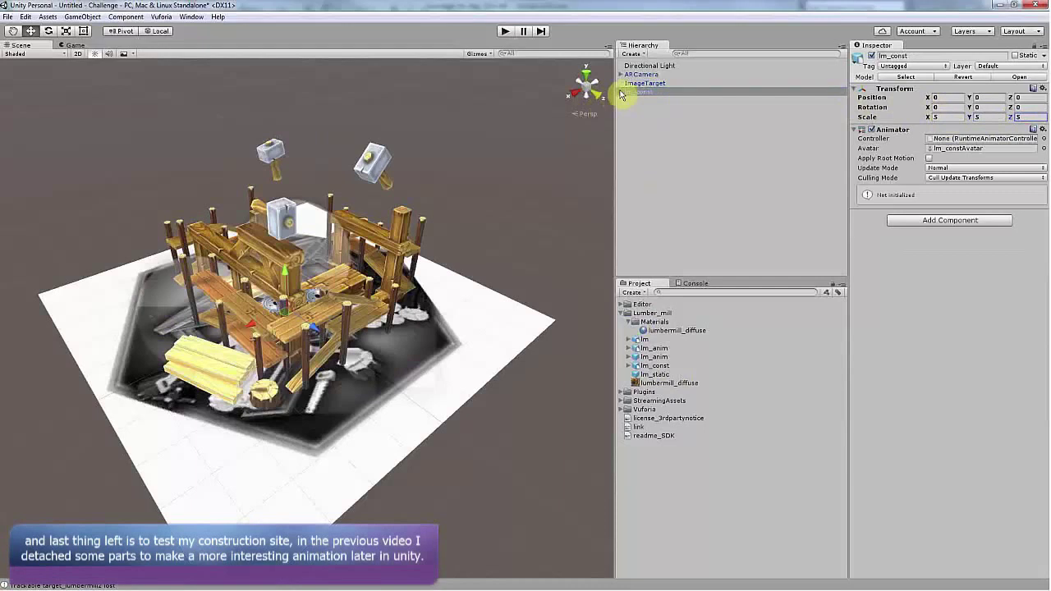
# Frame lm_const and inspect its parts, undoing accidental edits with Ctrl+Z.
pyautogui.click(220, 363)
pyautogui.click(289, 281)
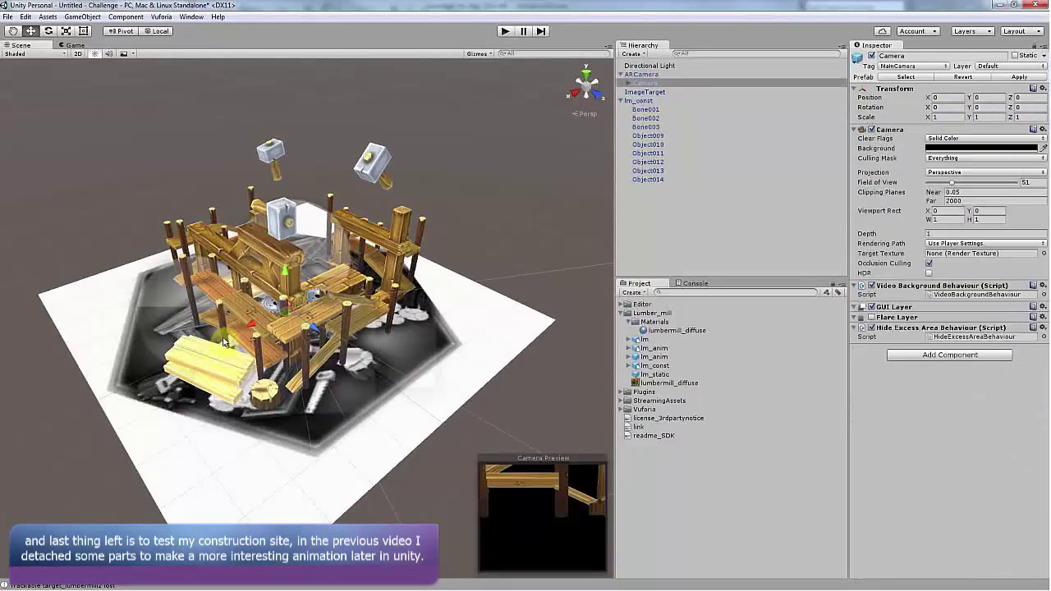
pyautogui.press('f')
pyautogui.doubleClick(640, 100)
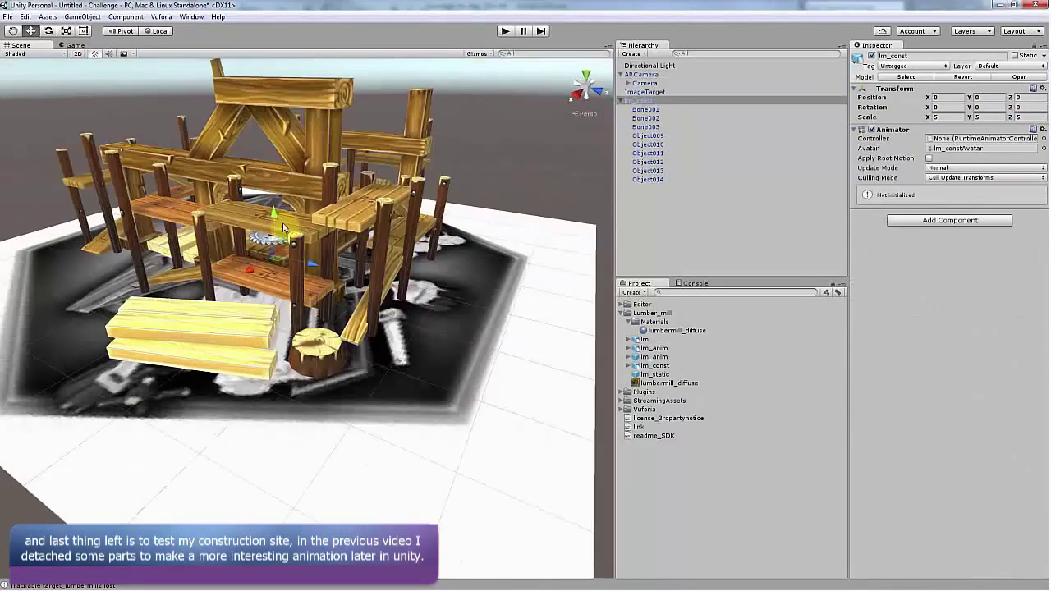
pyautogui.moveTo(282, 223); pyautogui.dragTo(279, 275)
pyautogui.hotkey('ctrl', 'z')
pyautogui.click(315, 211)
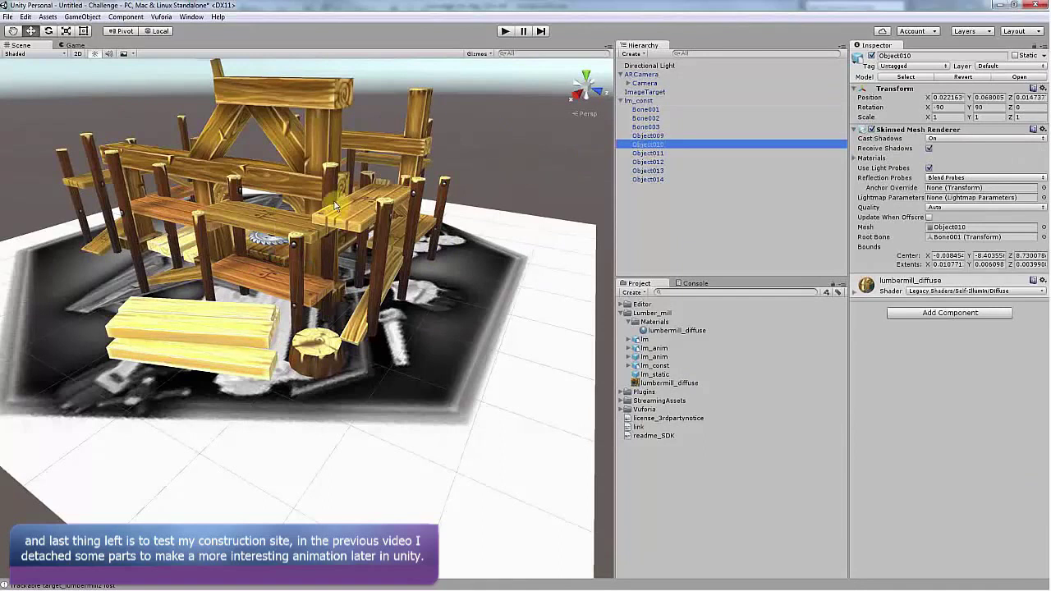
pyautogui.scroll(-2, 315, 211)
pyautogui.keyDown('alt'); pyautogui.moveTo(344, 147); pyautogui.dragTo(358, 159); pyautogui.keyUp('alt')
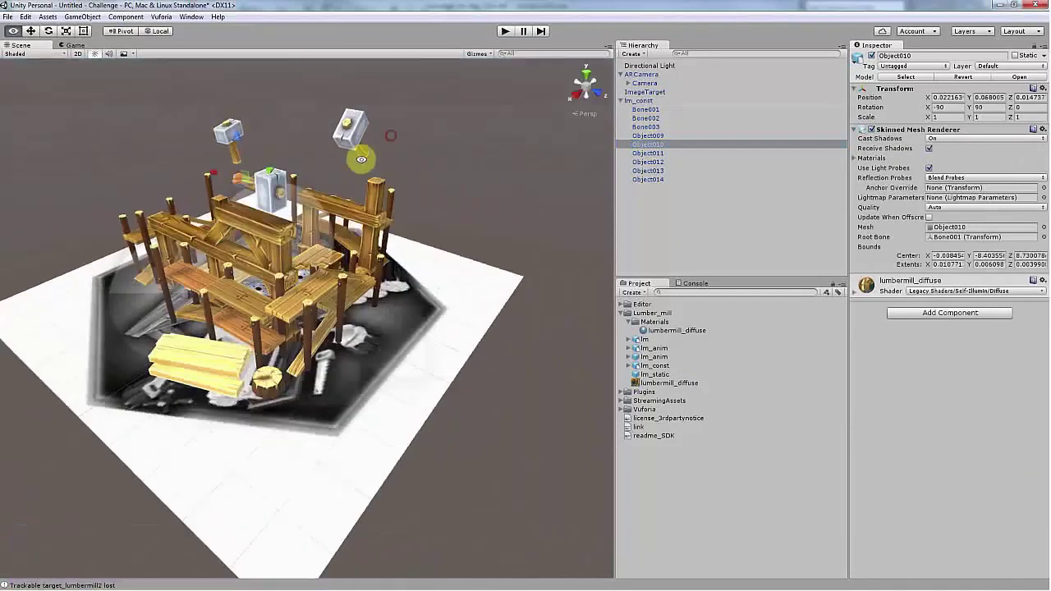
pyautogui.click(647, 179)
pyautogui.click(654, 163)
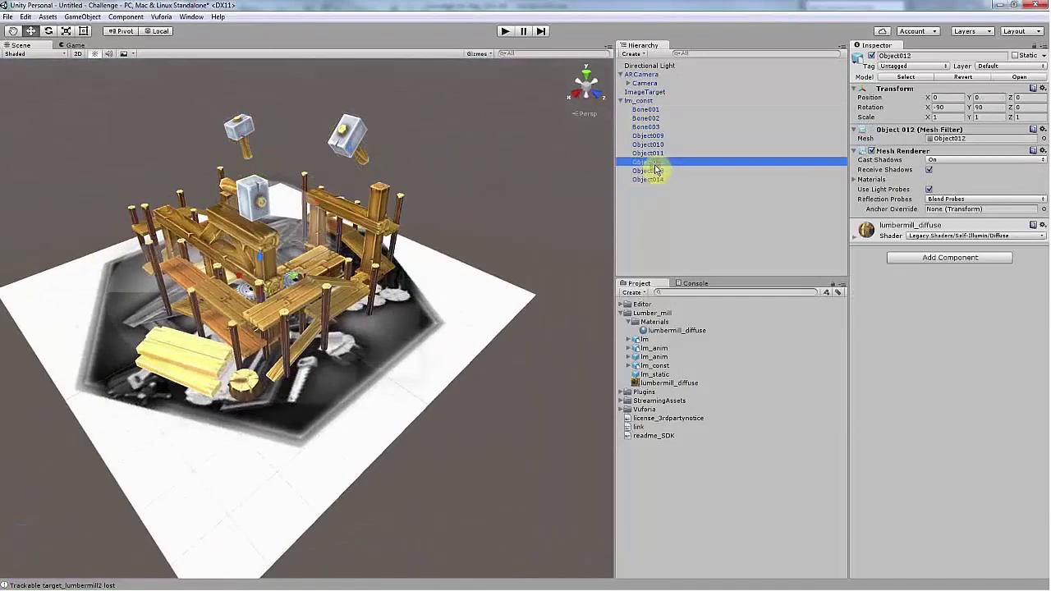
pyautogui.hotkey('ctrl', 'z')
pyautogui.hotkey('ctrl', 'z')
pyautogui.hotkey('ctrl', 'z')
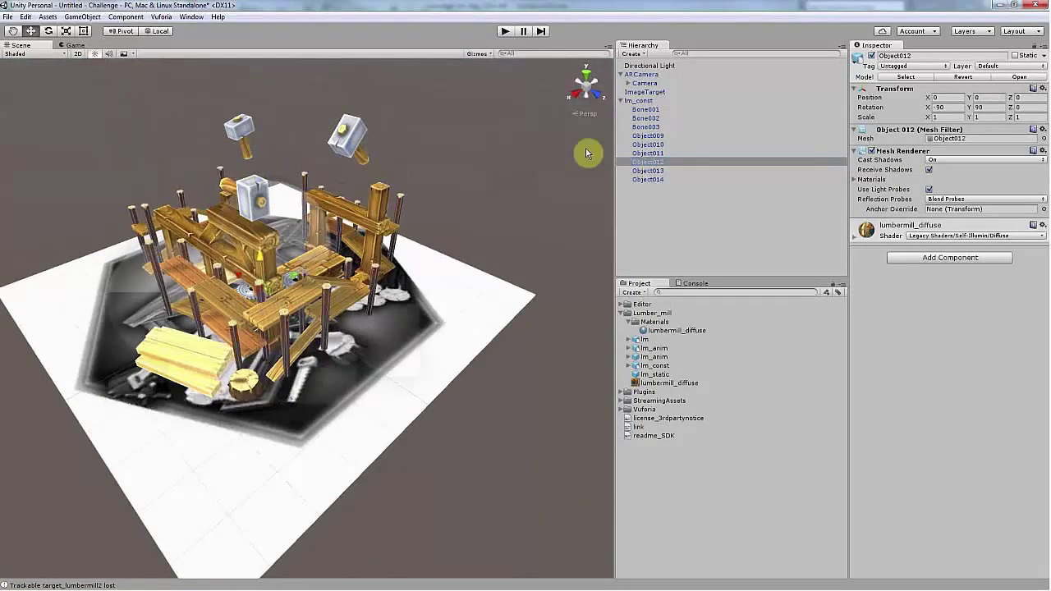
pyautogui.hotkey('ctrl', 'z')
# Set lm_const's rig Animation Type to Legacy and its clip Wrap Mode to Loop.
pyautogui.click(657, 365)
pyautogui.click(952, 82)
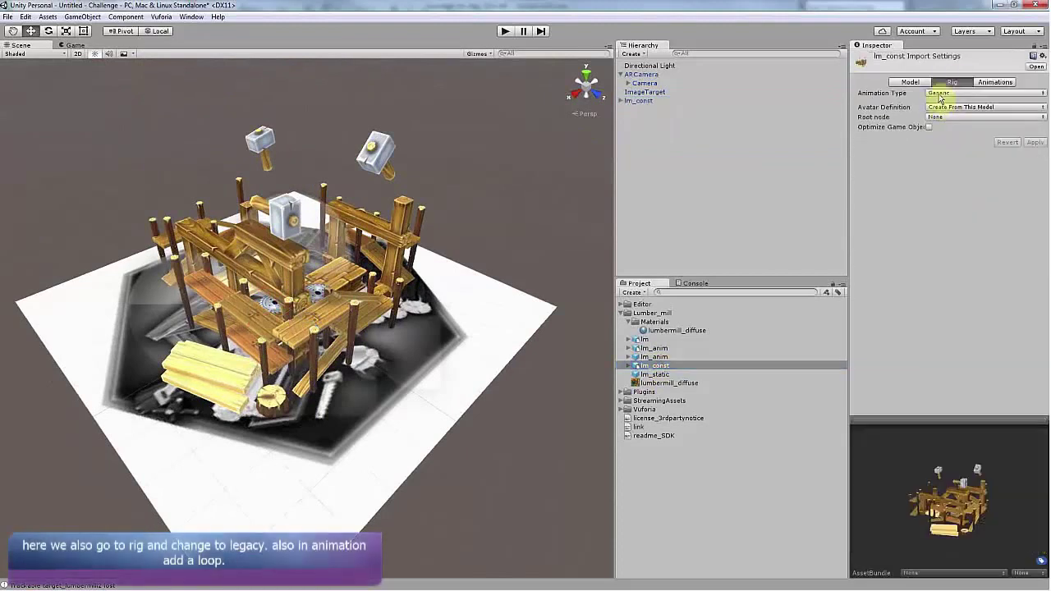
pyautogui.click(940, 95)
pyautogui.click(950, 118)
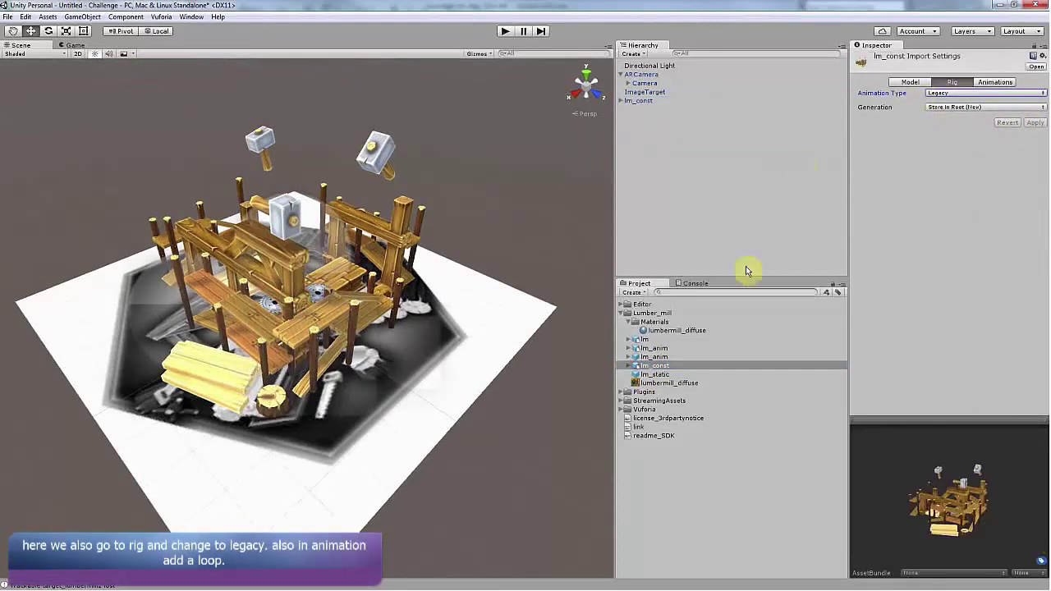
pyautogui.click(988, 82)
pyautogui.click(940, 312)
pyautogui.click(936, 340)
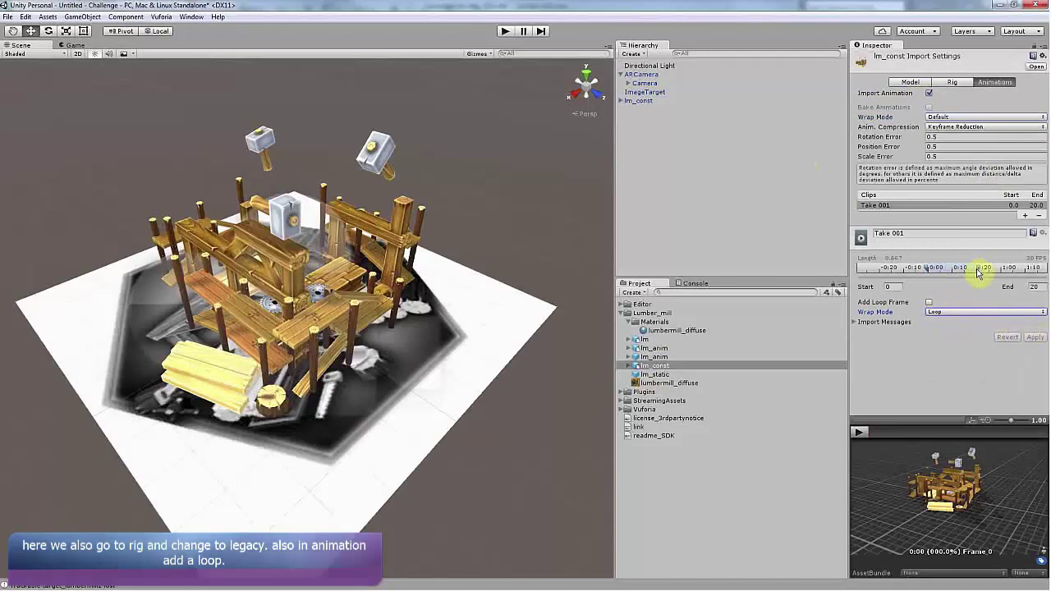
# Test the looping animation in Play mode, then save lm_const as a prefab in Lumber_mill.
pyautogui.click(506, 32)
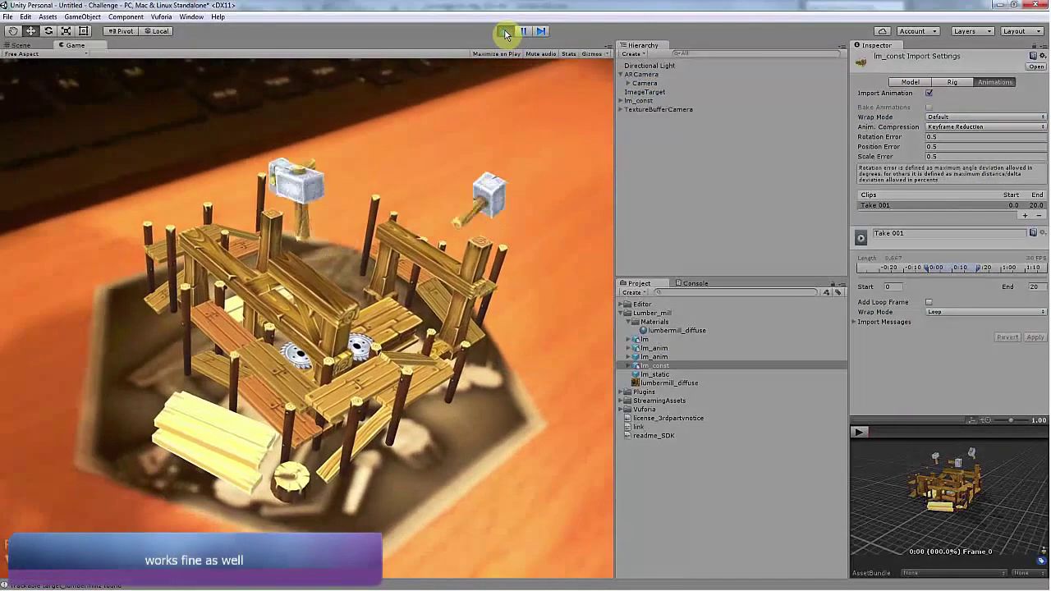
pyautogui.click(506, 32)
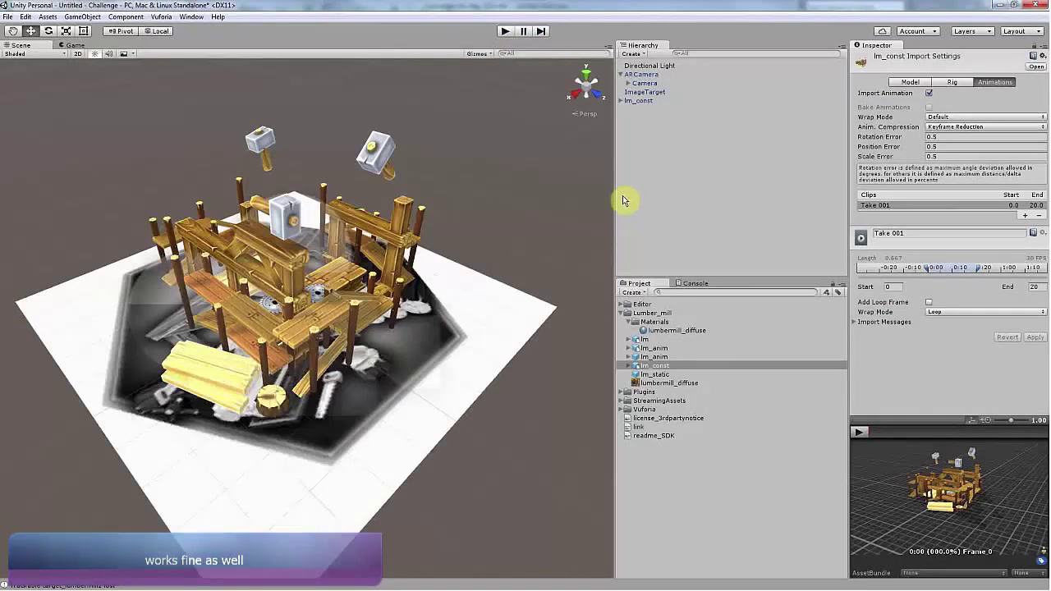
pyautogui.click(649, 101)
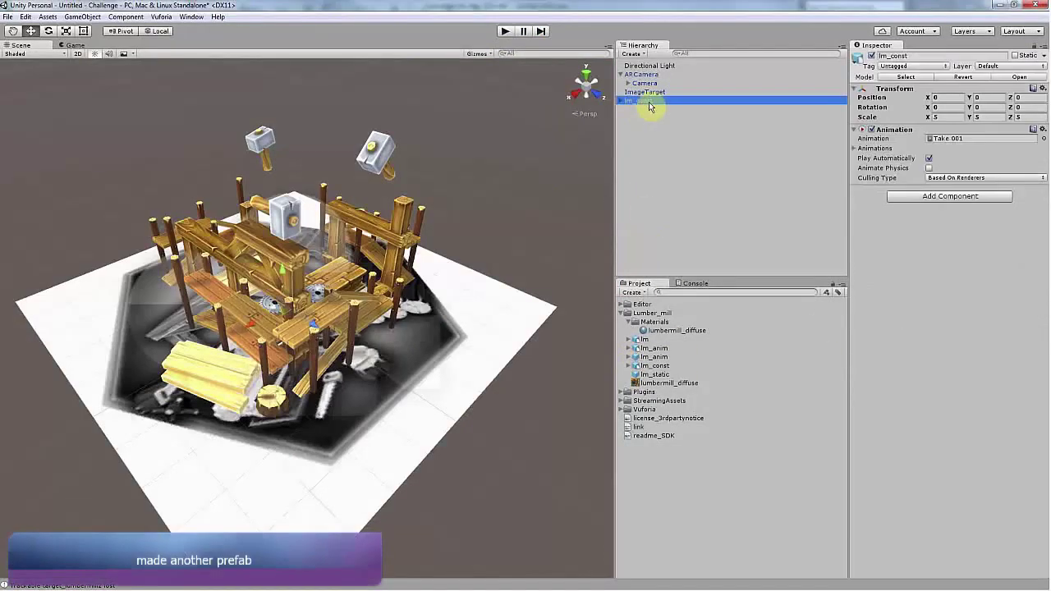
pyautogui.moveTo(640, 317); pyautogui.dragTo(641, 317)
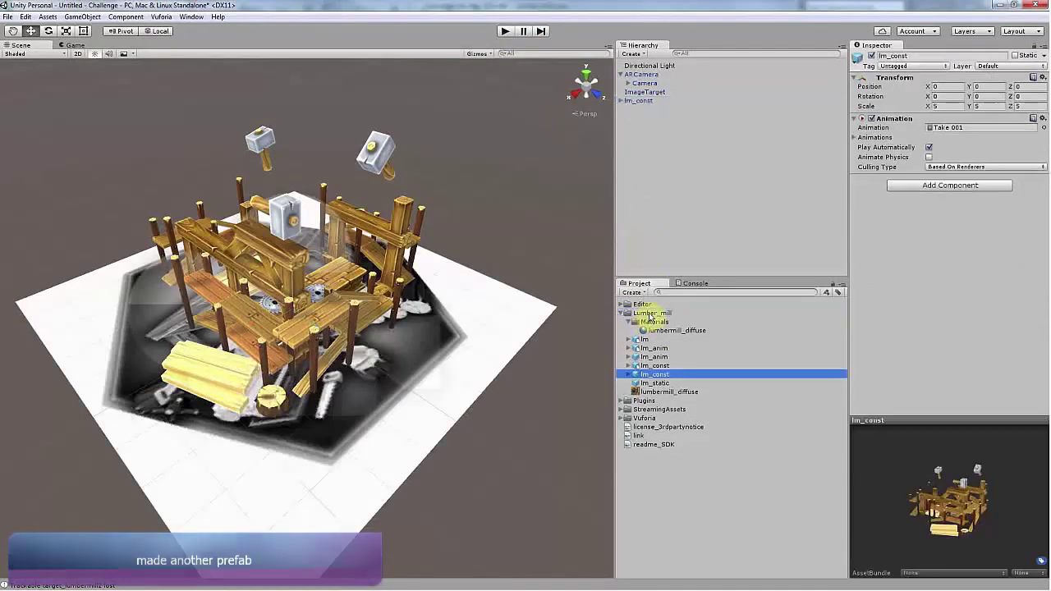
pyautogui.click(630, 103)
# Delete lm_const from the scene and place the lm mill model at scale 5.
pyautogui.press('Delete')
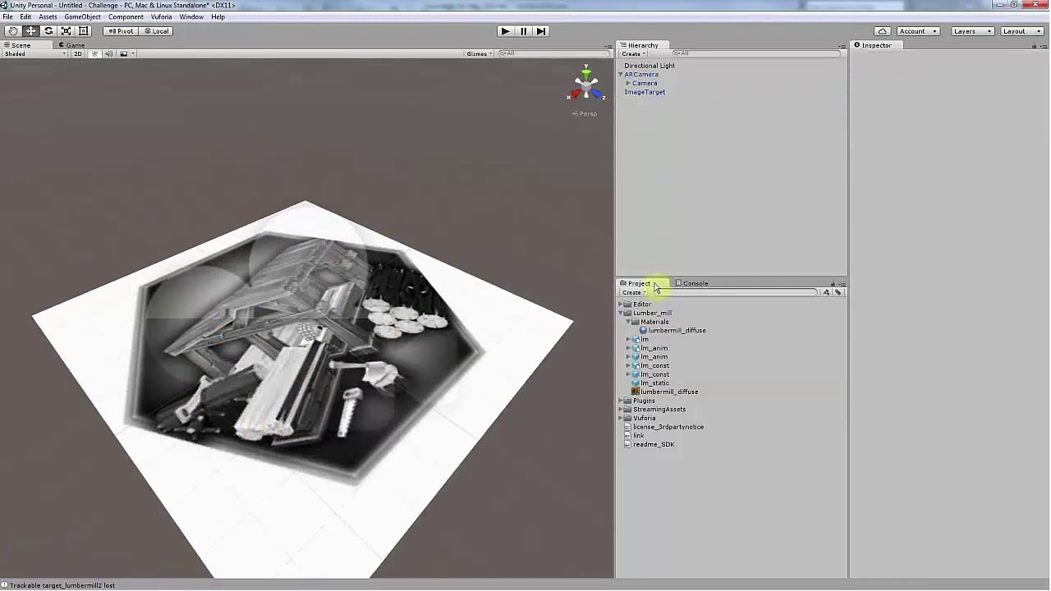
pyautogui.click(653, 357)
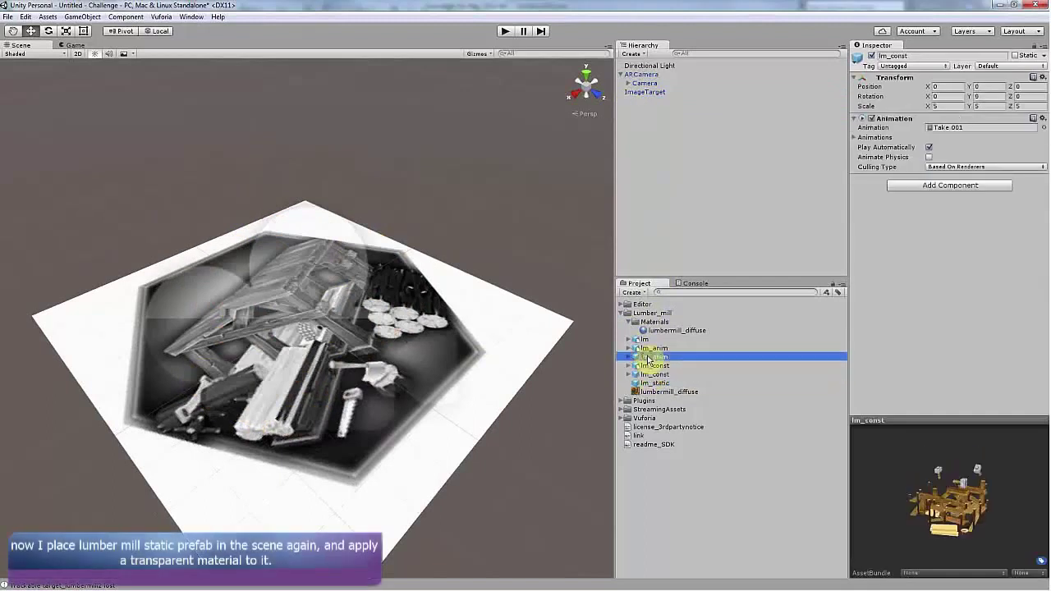
pyautogui.click(653, 375)
pyautogui.click(645, 339)
pyautogui.moveTo(645, 339); pyautogui.dragTo(675, 161)
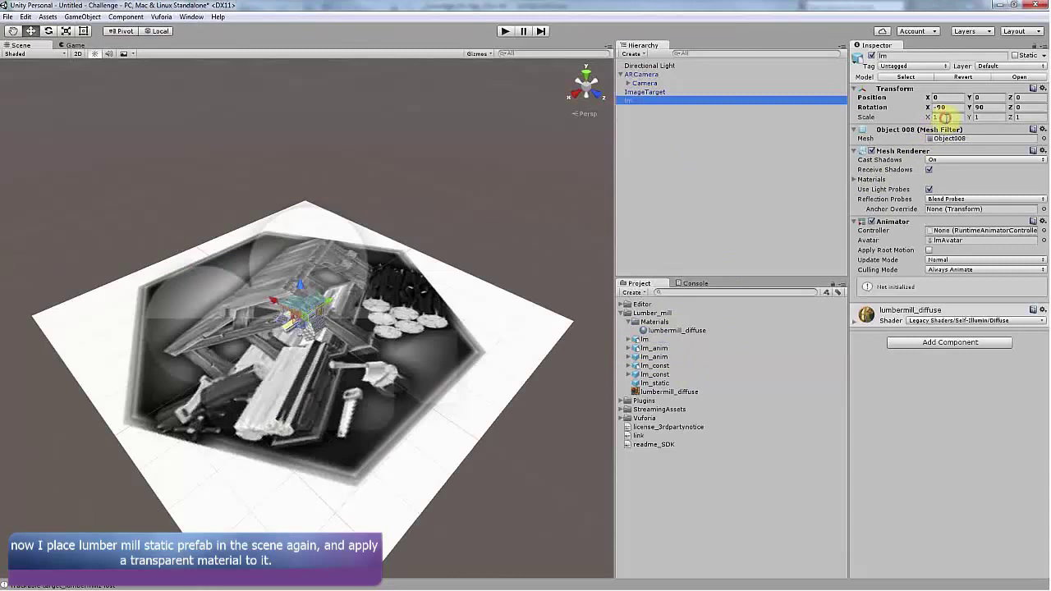
pyautogui.write('5')
pyautogui.press('Tab')
pyautogui.write('5')
pyautogui.press('Tab')
pyautogui.write('5')
# Create a new material named red_tranparent in the Materials folder.
pyautogui.scroll(5, 326, 273)
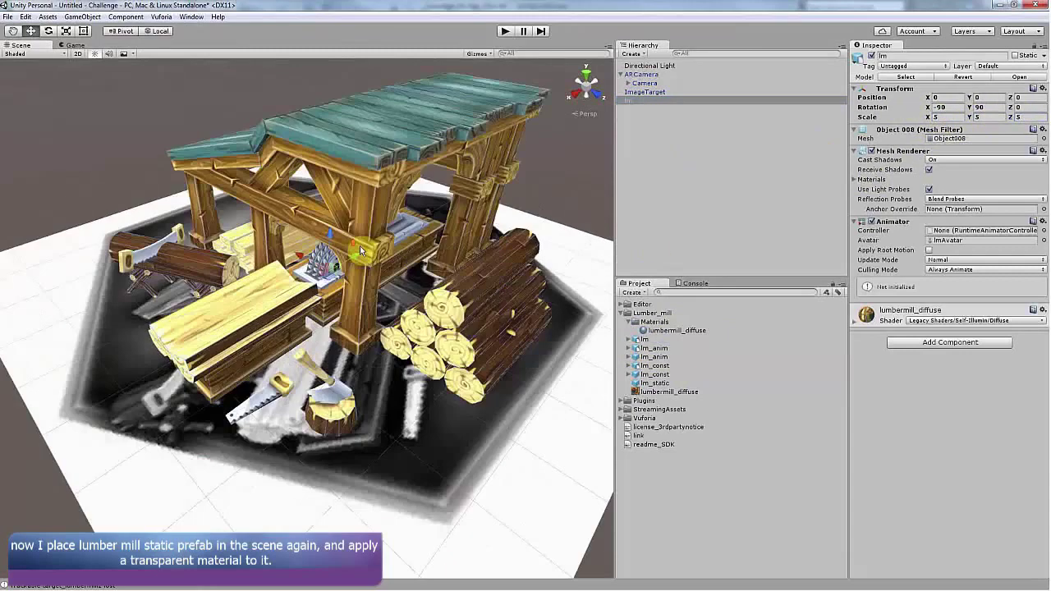
pyautogui.rightClick(650, 322)
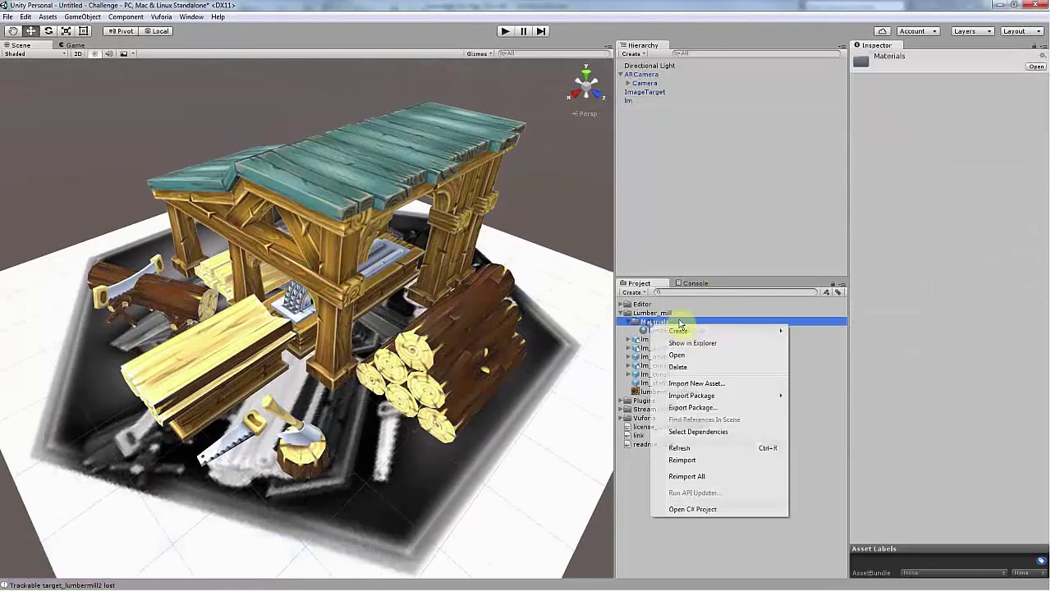
pyautogui.moveTo(678, 331)
pyautogui.click(564, 157)
pyautogui.write('red_tranpare')
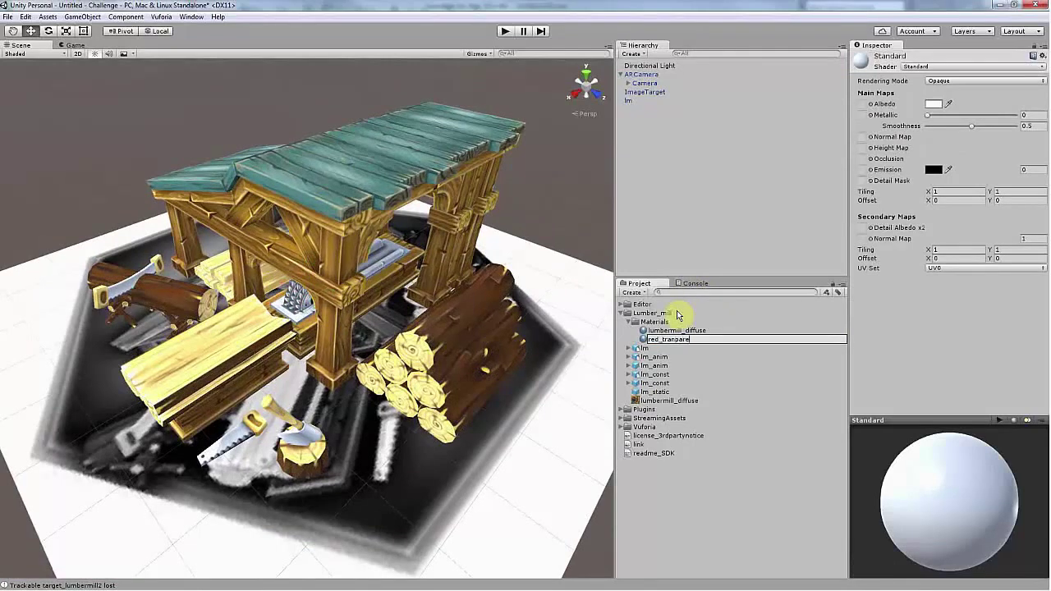
pyautogui.write('nt')
pyautogui.press('Return')
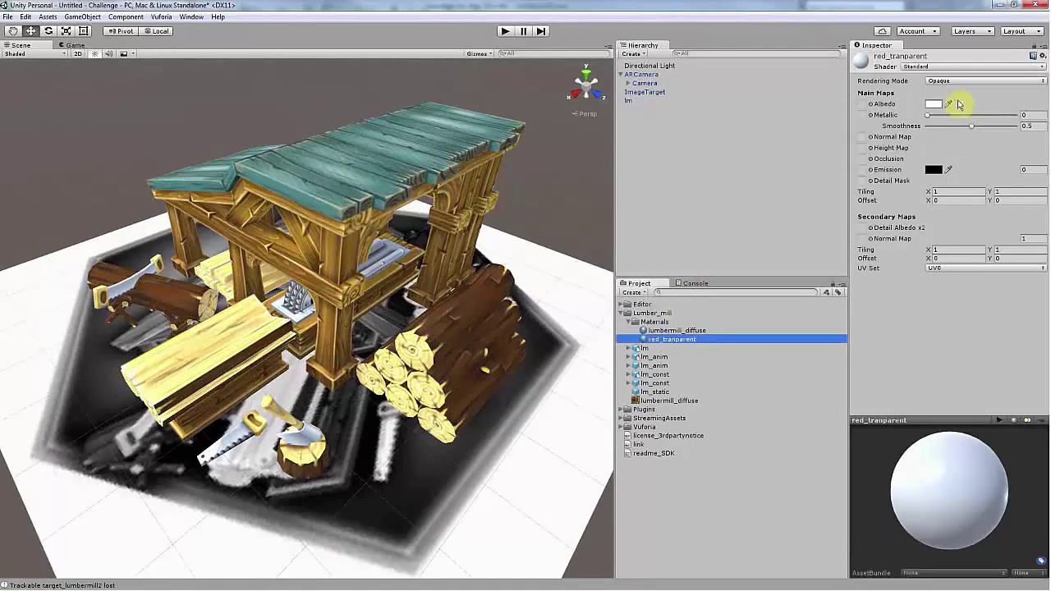
# Apply red_tranparent to the lumber mill with Fade rendering and a lowered albedo alpha.
pyautogui.click(933, 66)
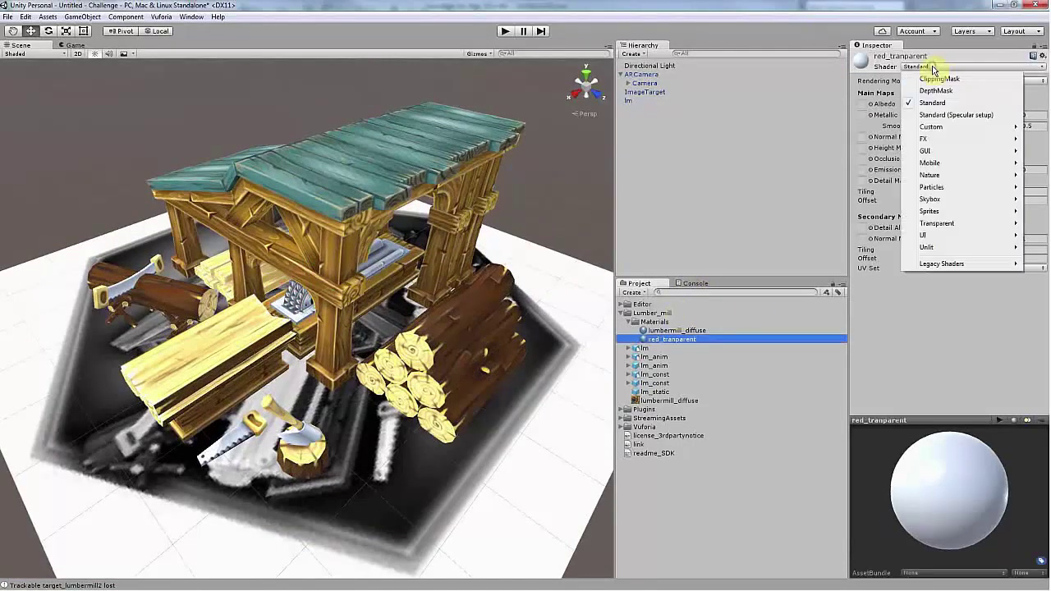
pyautogui.click(945, 320)
pyautogui.moveTo(667, 339); pyautogui.dragTo(456, 223)
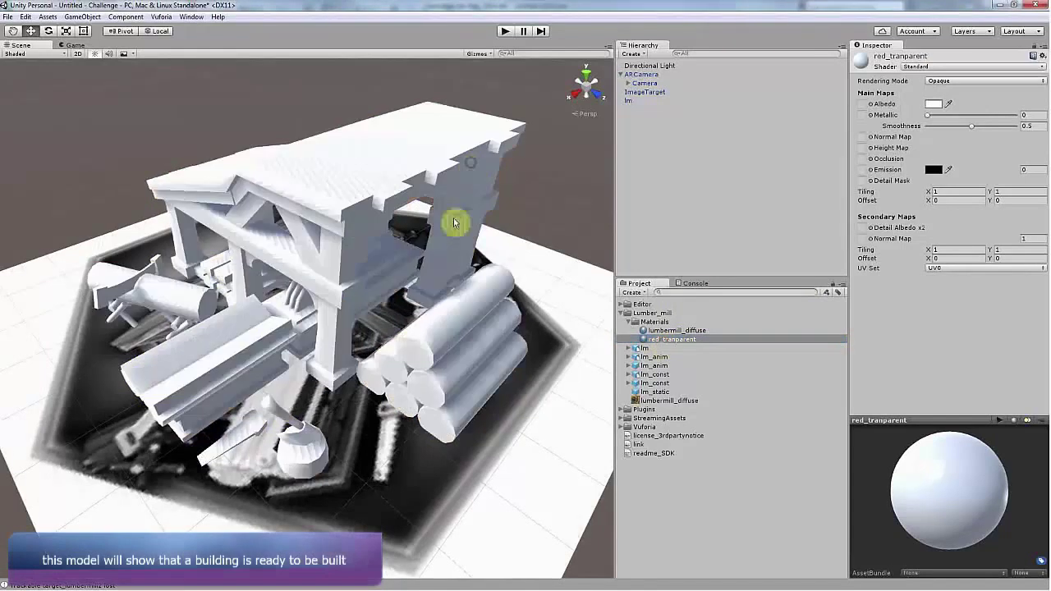
pyautogui.click(948, 117)
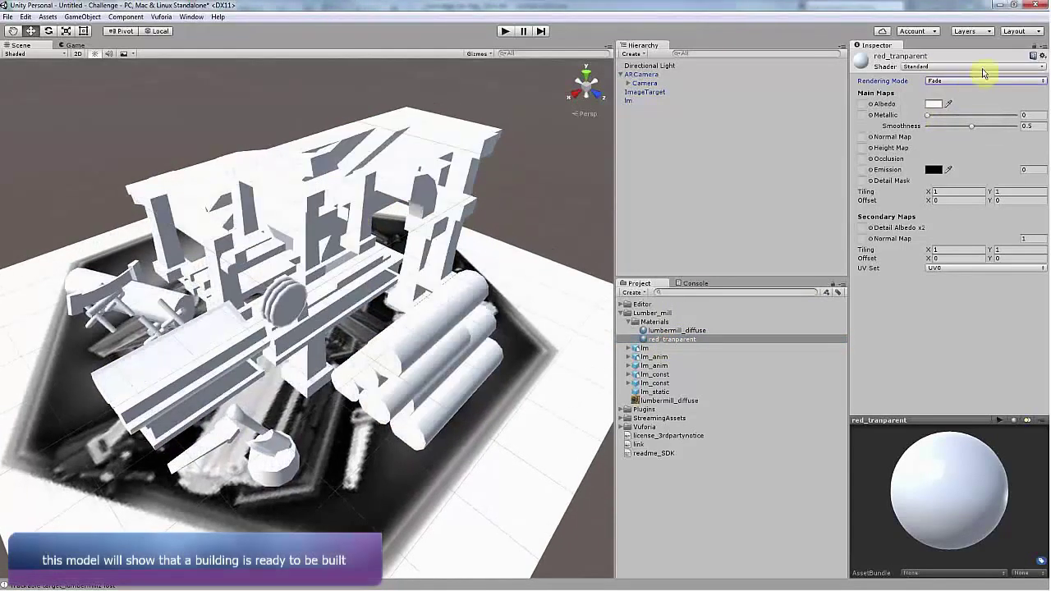
pyautogui.click(936, 104)
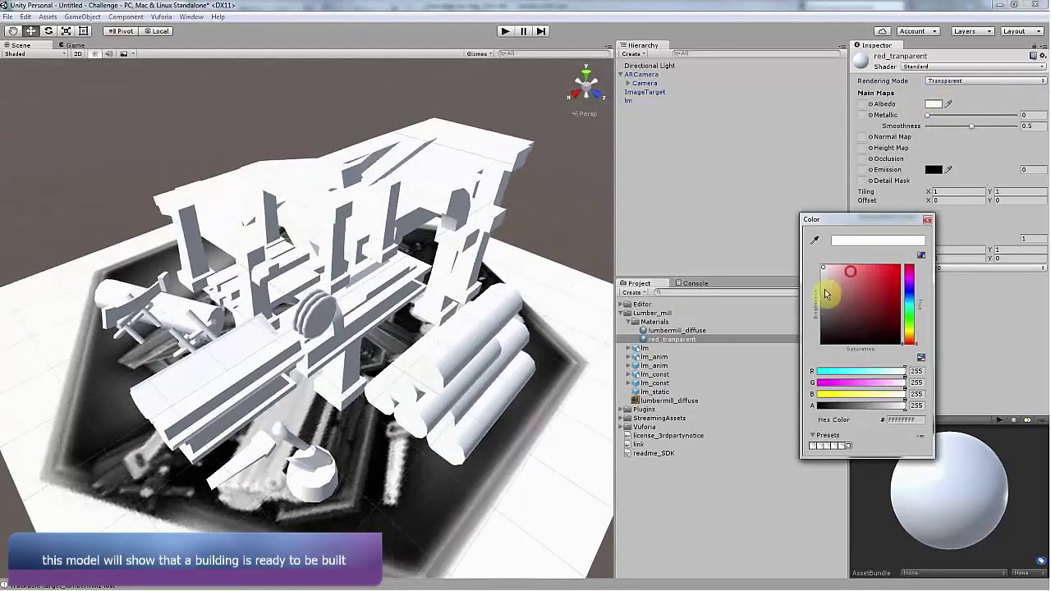
pyautogui.moveTo(903, 406); pyautogui.dragTo(841, 401)
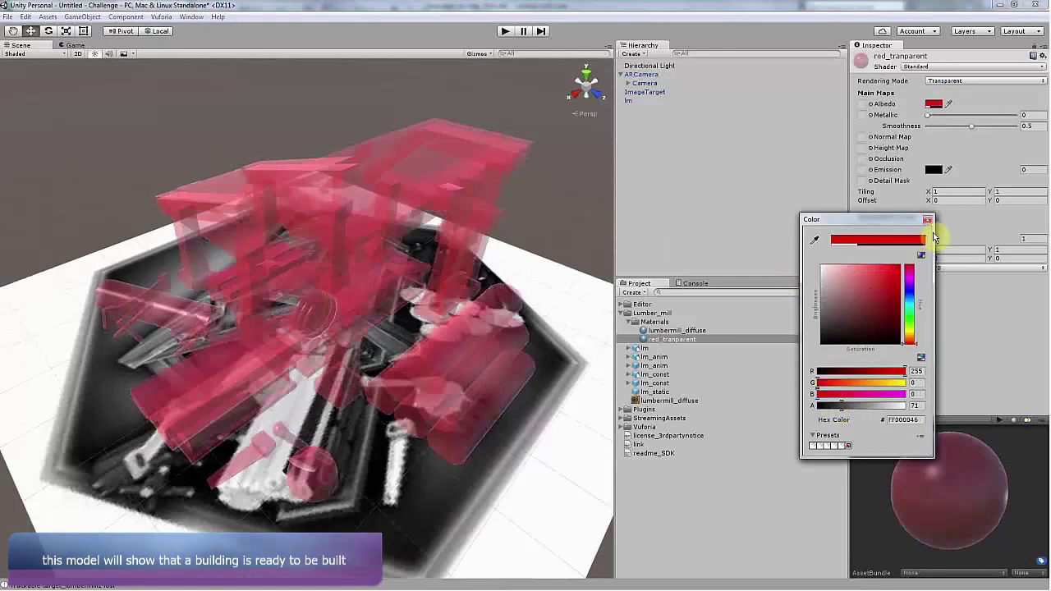
pyautogui.moveTo(843, 406)
pyautogui.mouseDown()
pyautogui.moveTo(862, 408)
pyautogui.moveTo(851, 406)
pyautogui.mouseUp()
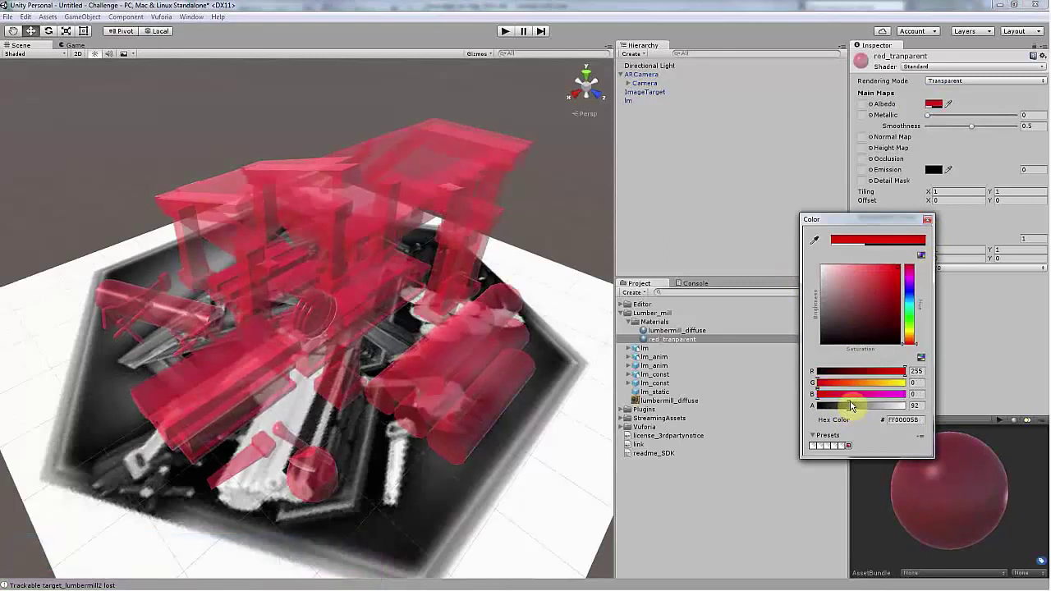
pyautogui.click(928, 220)
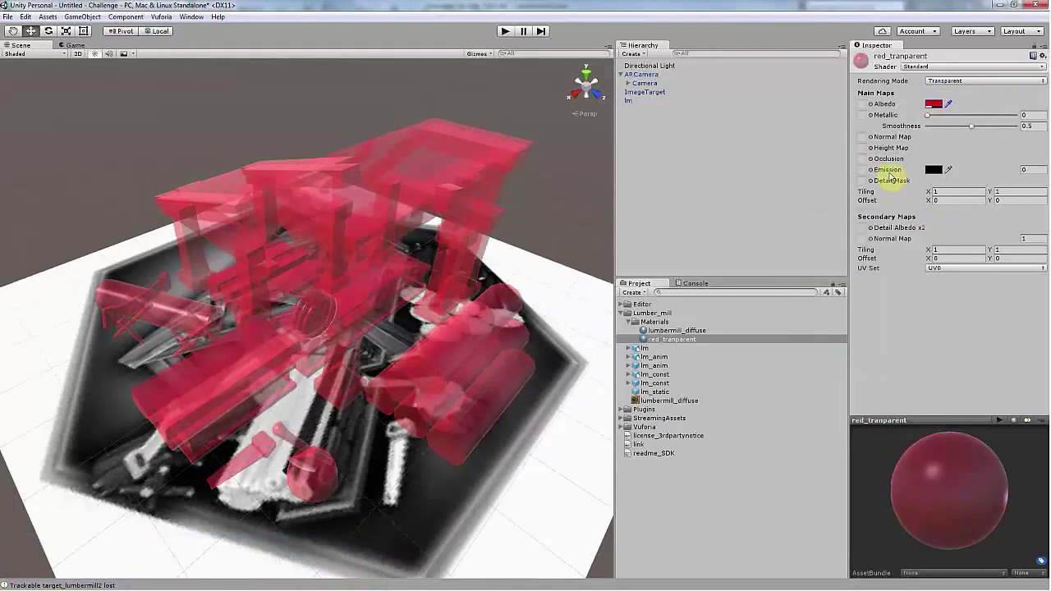
# Give the material a dimmed pure red emission glow.
pyautogui.click(933, 169)
pyautogui.moveTo(837, 336)
pyautogui.mouseDown()
pyautogui.moveTo(797, 277)
pyautogui.moveTo(919, 272)
pyautogui.mouseUp()
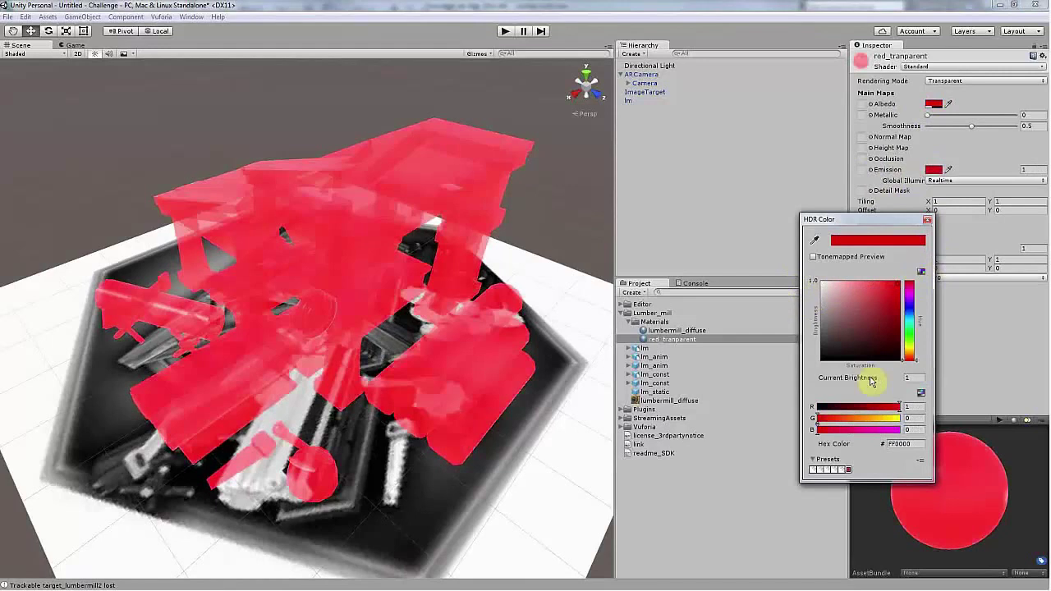
pyautogui.moveTo(908, 308); pyautogui.dragTo(912, 353)
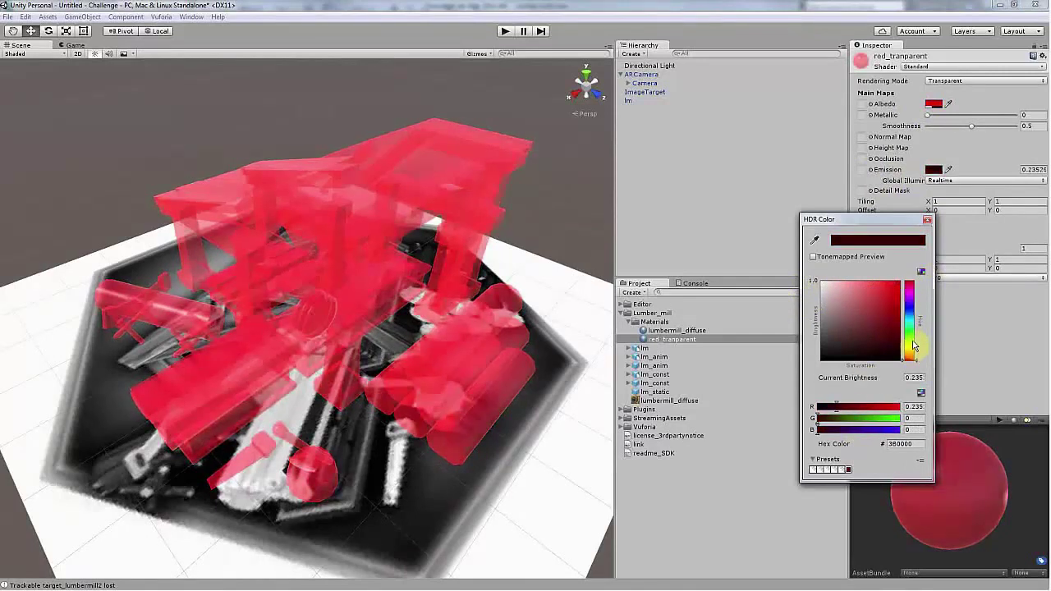
pyautogui.click(928, 218)
pyautogui.keyDown('alt'); pyautogui.moveTo(323, 317); pyautogui.dragTo(353, 312); pyautogui.keyUp('alt')
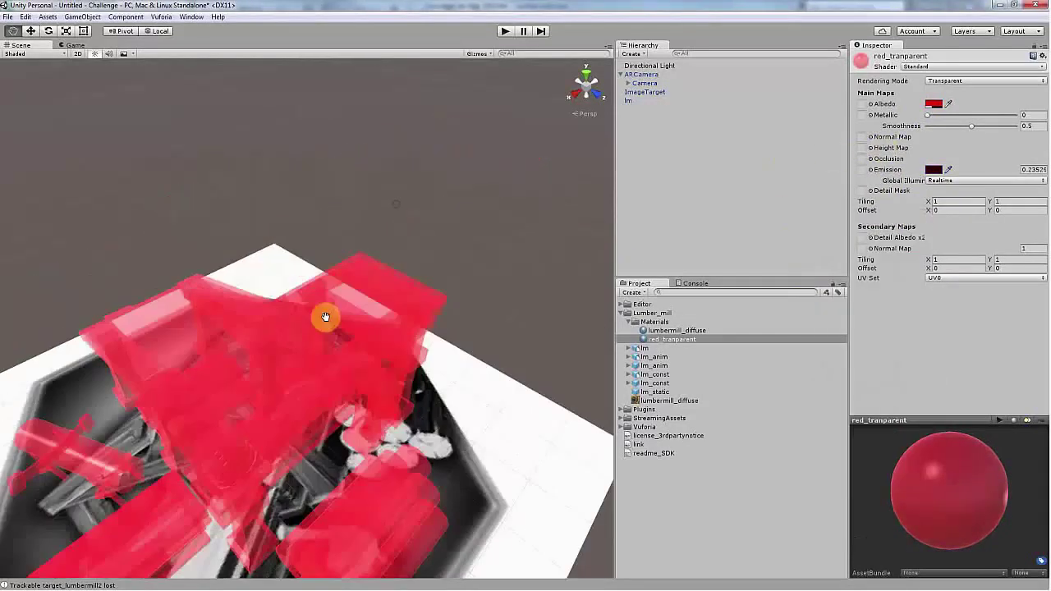
# Change the base colour to translucent blue and the glow to dark green, then preview in AR.
pyautogui.click(936, 106)
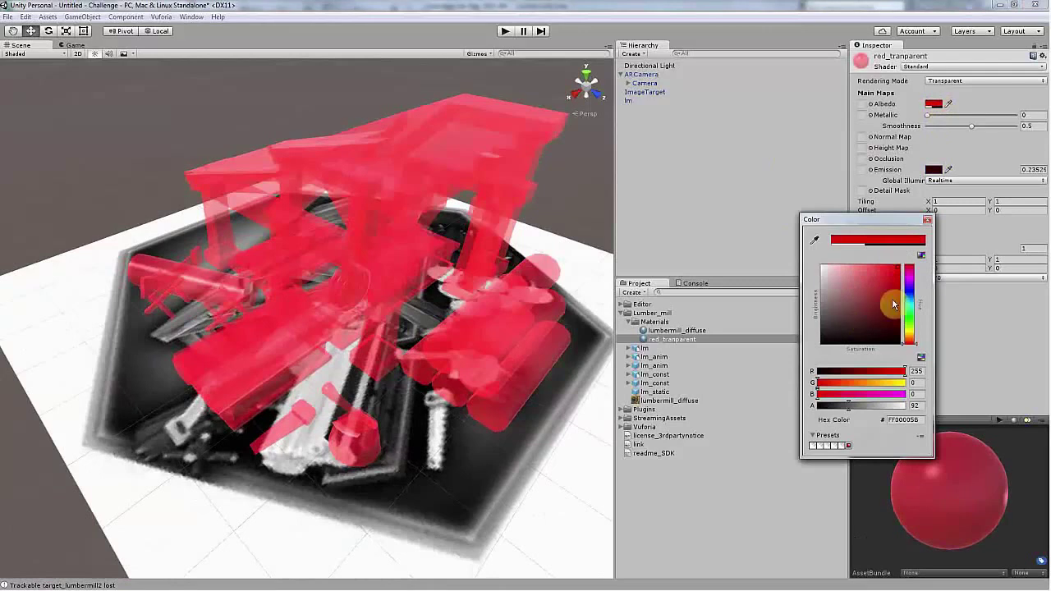
pyautogui.click(909, 290)
pyautogui.click(928, 220)
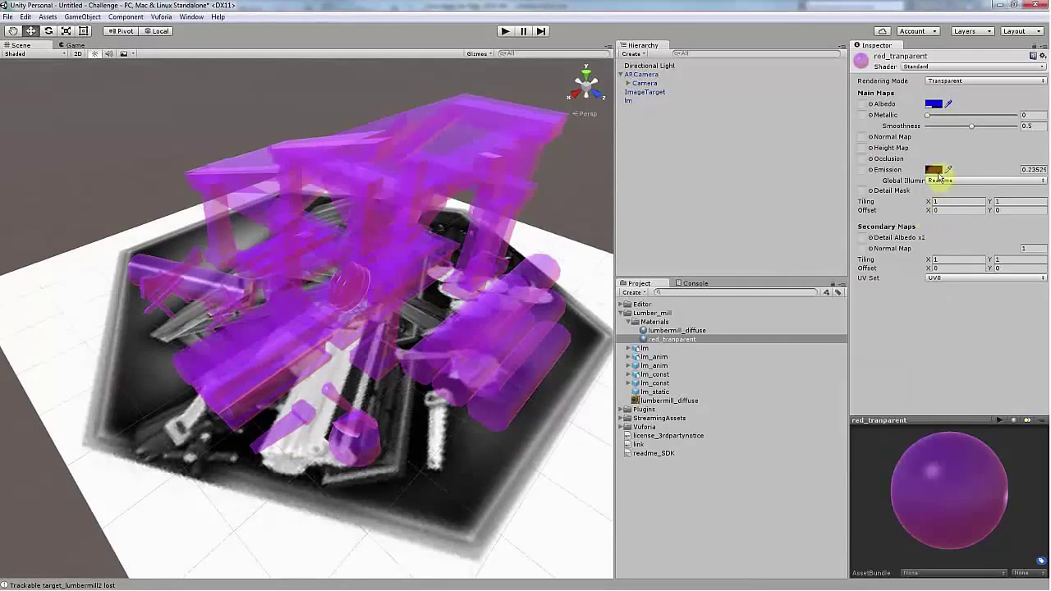
pyautogui.click(933, 169)
pyautogui.moveTo(910, 324); pyautogui.dragTo(913, 330)
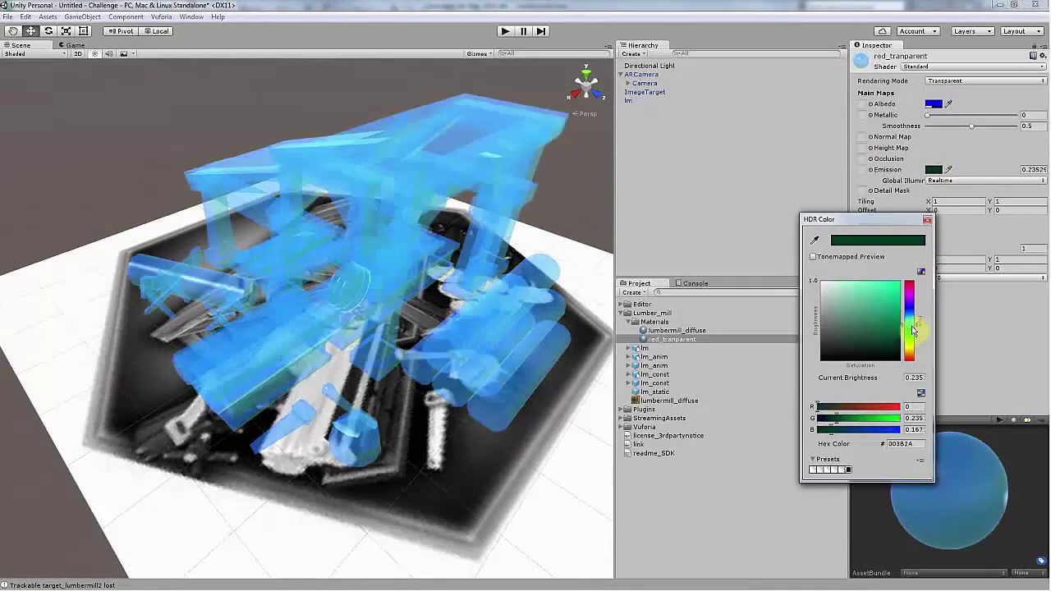
pyautogui.click(927, 220)
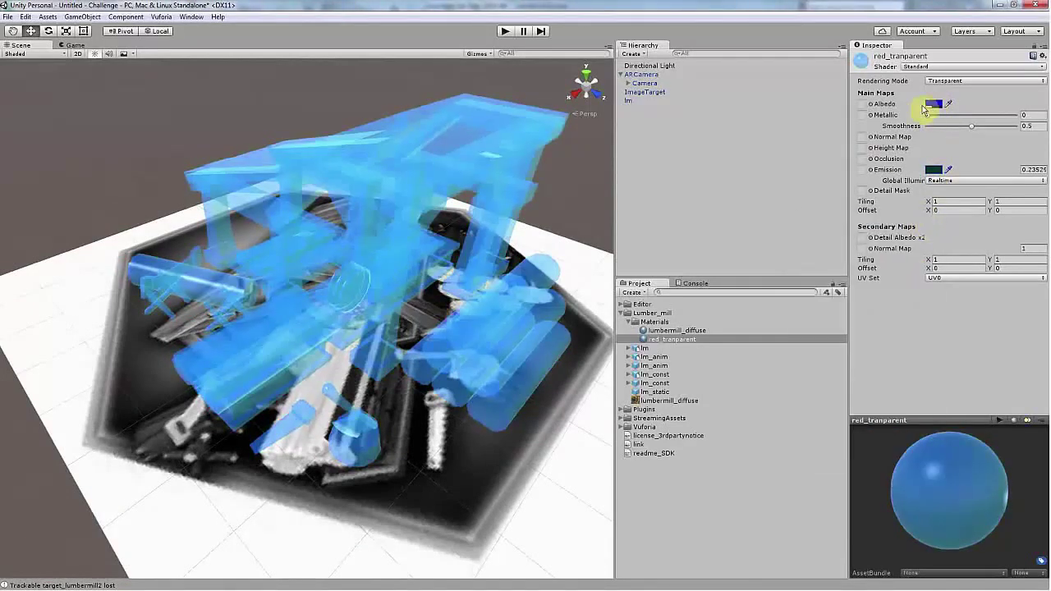
pyautogui.click(932, 104)
pyautogui.moveTo(832, 406)
pyautogui.mouseDown()
pyautogui.moveTo(831, 414)
pyautogui.moveTo(759, 415)
pyautogui.mouseUp()
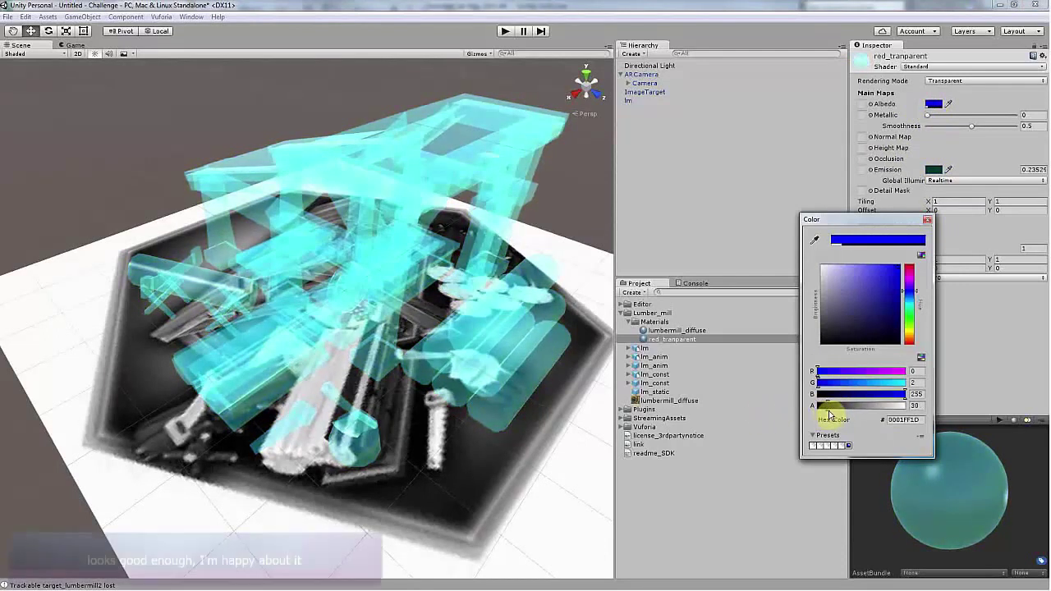
pyautogui.click(505, 31)
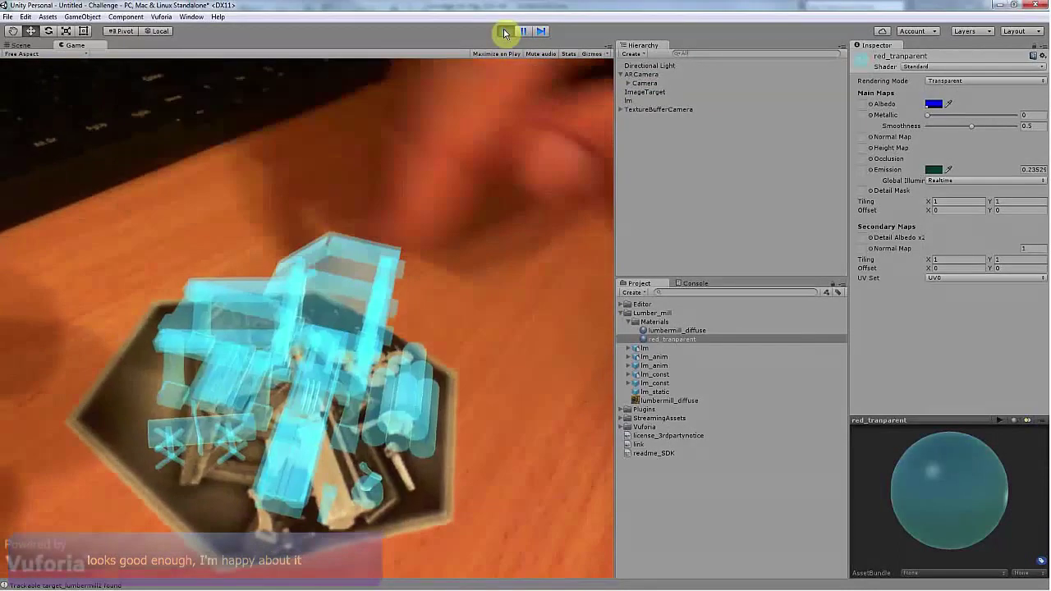
# Stop the preview, rename lm to lm_ready_to_build and drag it into Lumber_mill as a prefab.
pyautogui.click(505, 32)
pyautogui.click(637, 101)
pyautogui.write('_ready')
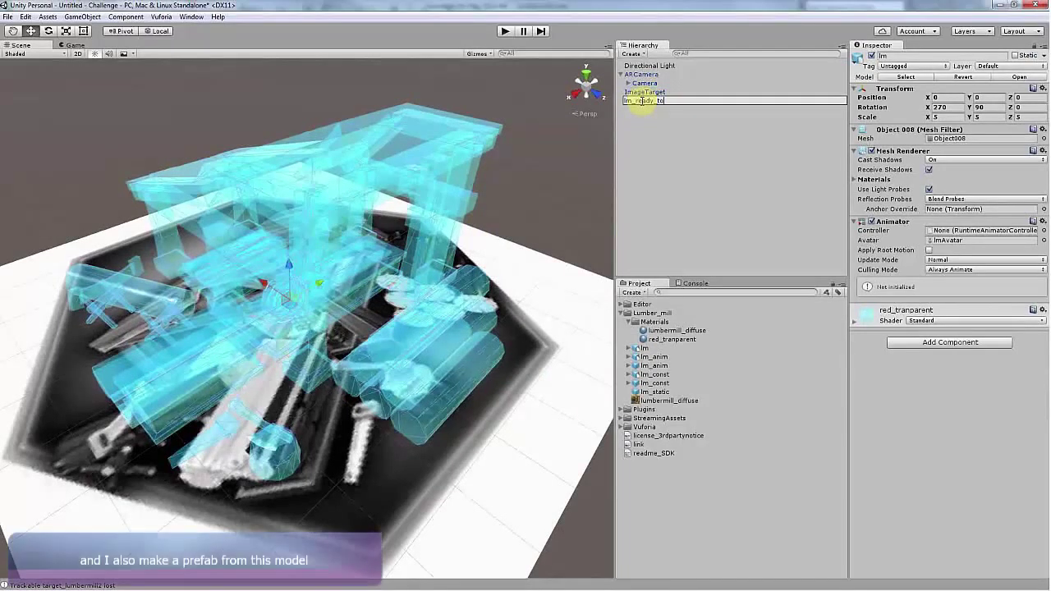
pyautogui.write('_to_build')
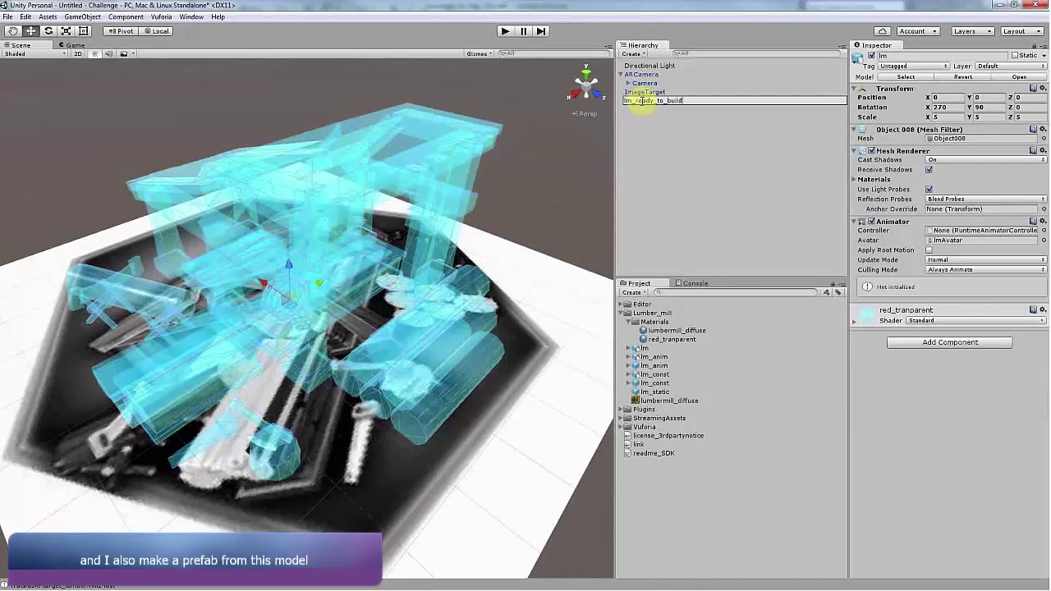
pyautogui.click(664, 131)
pyautogui.click(668, 100)
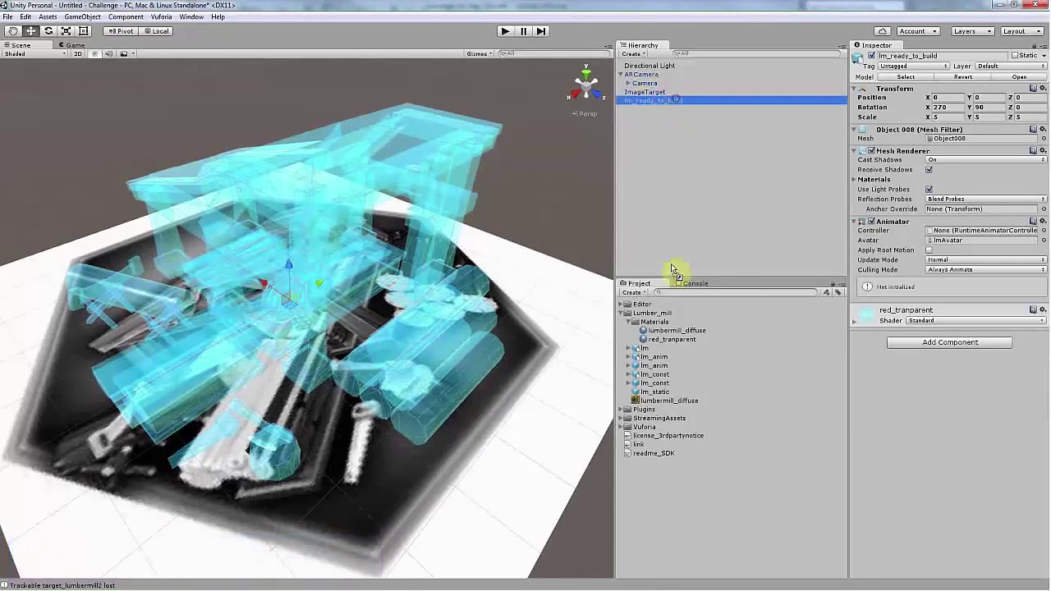
pyautogui.click(645, 315)
pyautogui.moveTo(646, 321); pyautogui.dragTo(697, 312)
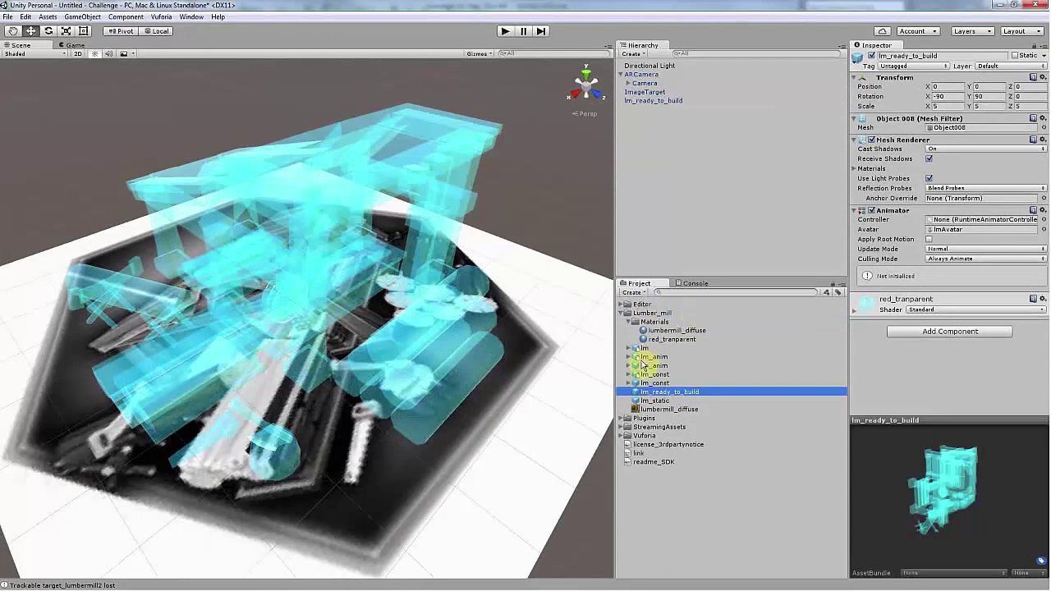
# Rename the red_tranparent material to blue_tranparent.
pyautogui.click(665, 339)
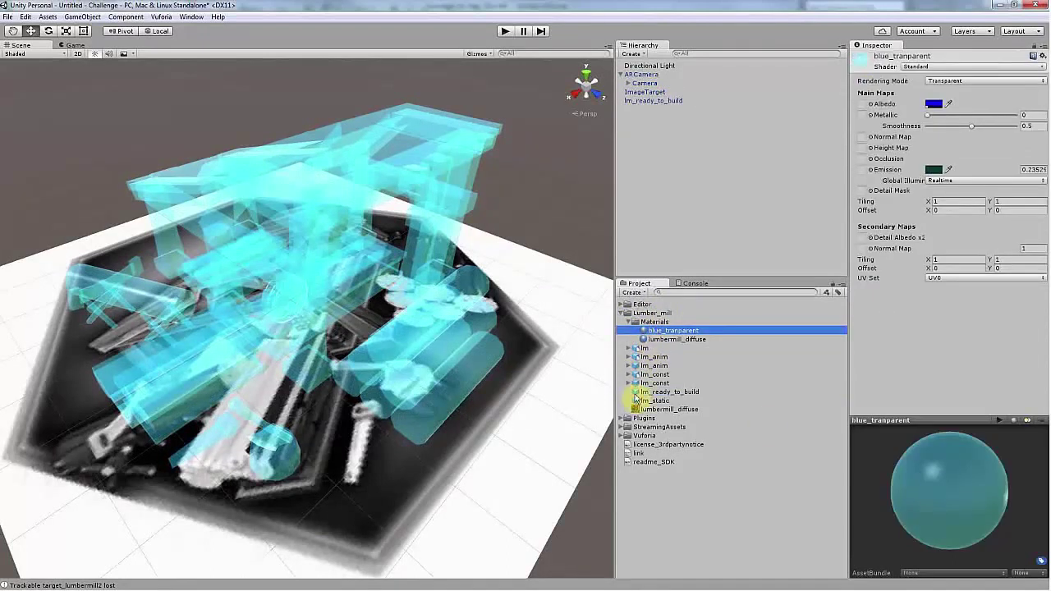
pyautogui.moveTo(446, 300)
pyautogui.keyDown('alt'); pyautogui.mouseDown()
pyautogui.moveTo(501, 287)
pyautogui.moveTo(463, 222)
pyautogui.mouseUp(); pyautogui.keyUp('alt')
pyautogui.click(462, 298)
pyautogui.click(448, 233)
pyautogui.click(462, 270)
# Create a prefabs folder inside Lumber_mill.
pyautogui.rightClick(654, 312)
pyautogui.moveTo(696, 319)
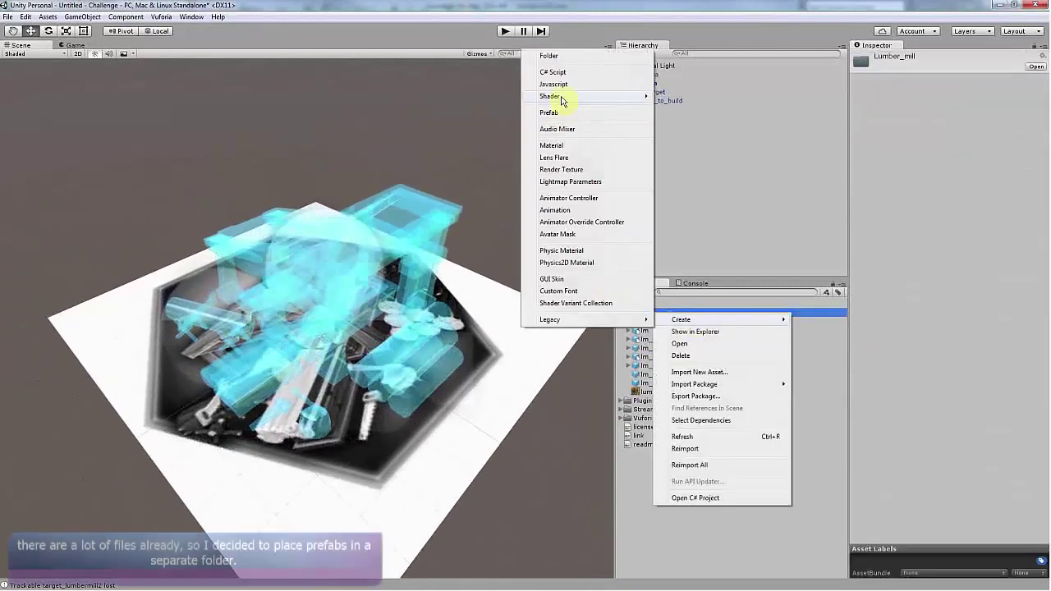
pyautogui.click(562, 57)
pyautogui.write('prefa')
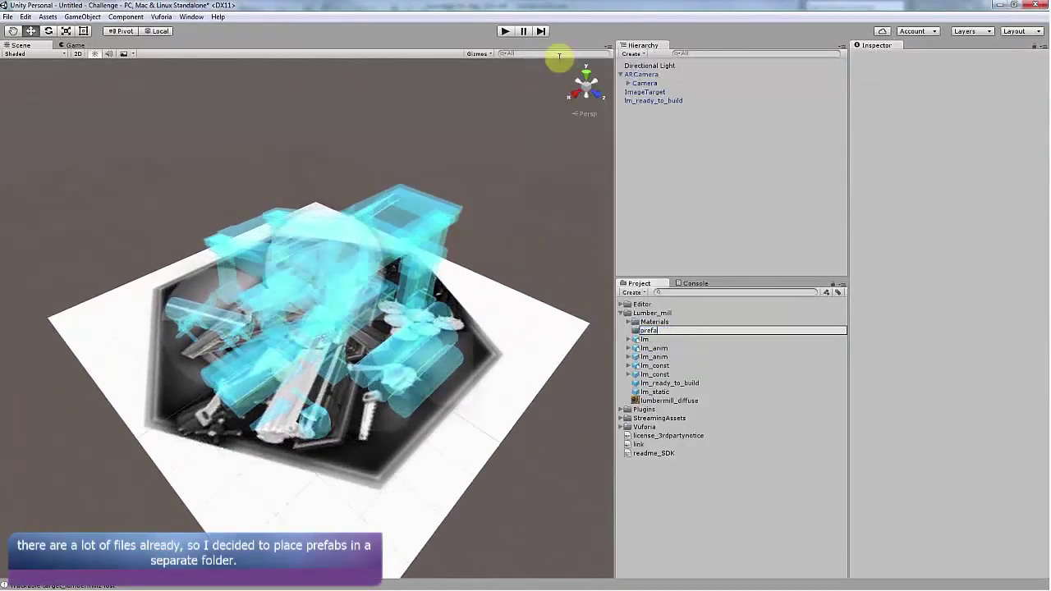
pyautogui.write('bs')
pyautogui.press('Return')
# Move the four prefabs into prefabs and lumbermill_diffuse into Materials.
pyautogui.click(654, 357)
pyautogui.keyDown('ctrl'); pyautogui.click(655, 374); pyautogui.keyUp('ctrl')
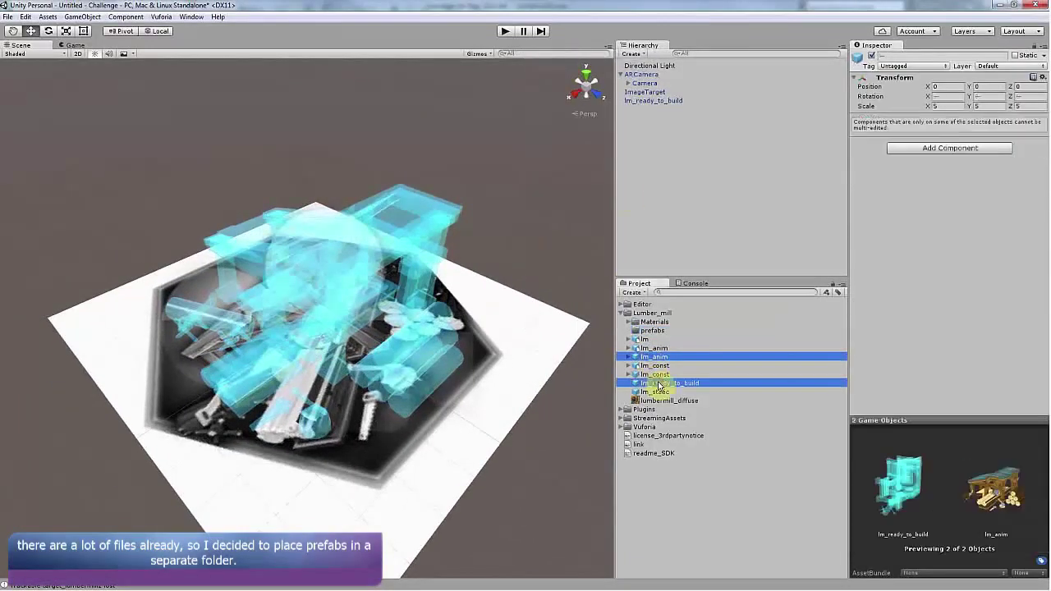
pyautogui.keyDown('shift'); pyautogui.click(654, 392); pyautogui.keyUp('shift')
pyautogui.moveTo(654, 386); pyautogui.dragTo(647, 331)
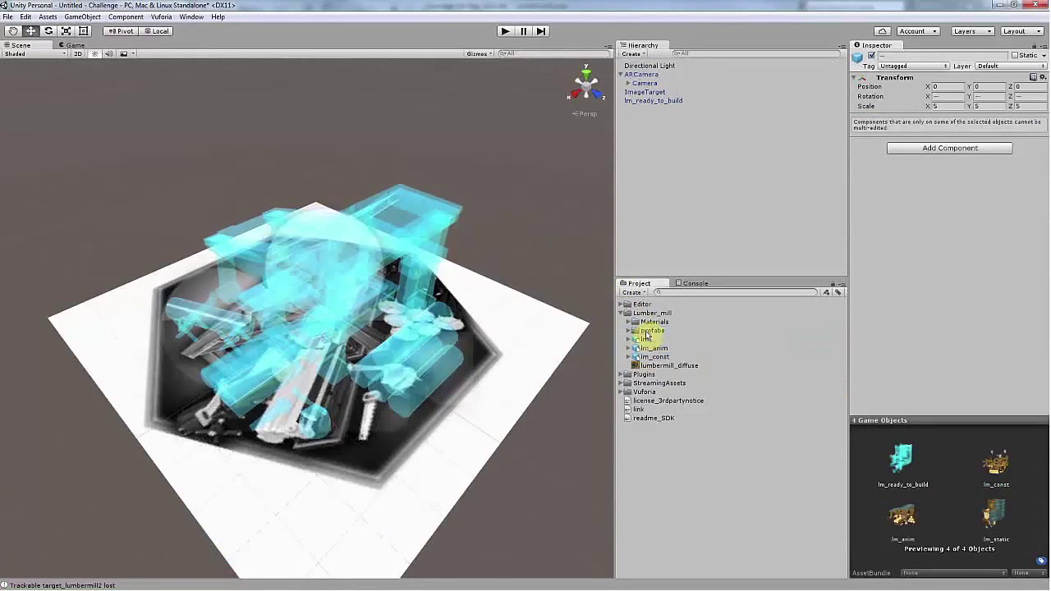
pyautogui.moveTo(672, 371); pyautogui.dragTo(655, 321)
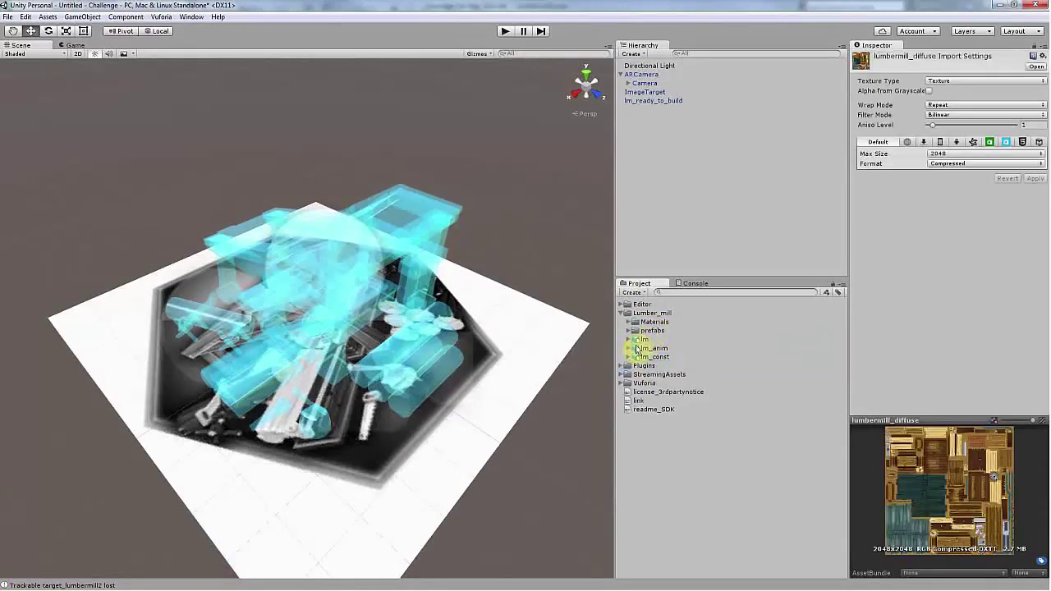
# Create a C# script named start_building in Lumber_mill.
pyautogui.rightClick(662, 315)
pyautogui.moveTo(694, 320)
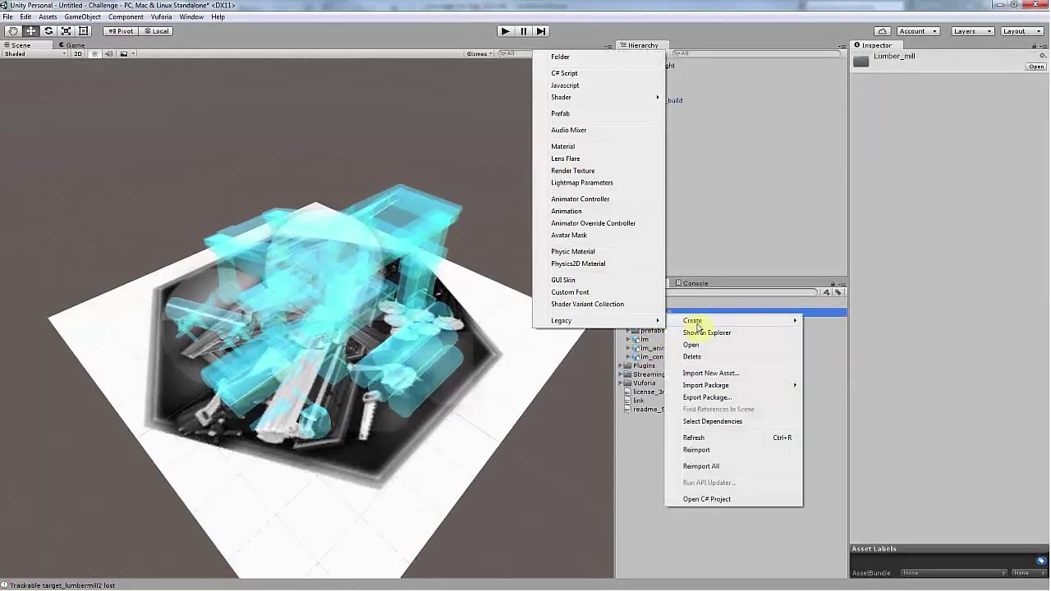
pyautogui.click(574, 75)
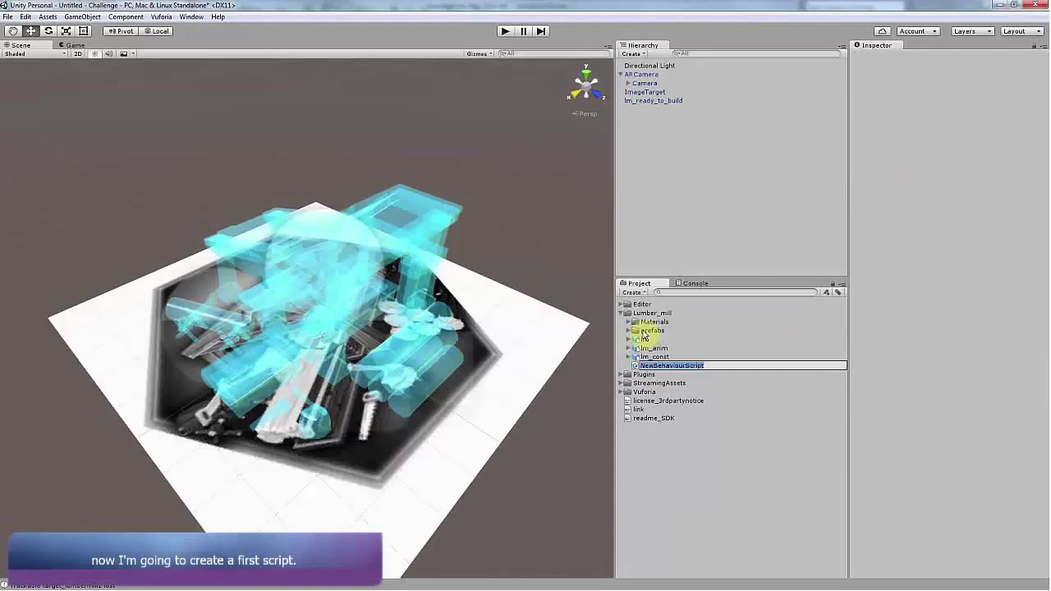
pyautogui.write('lding')
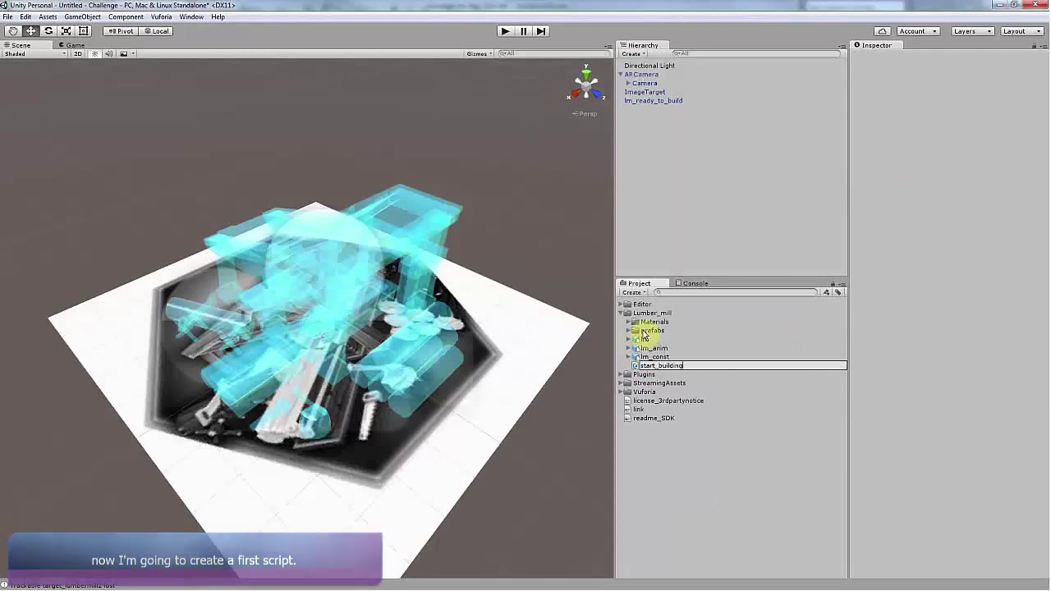
pyautogui.press('Return')
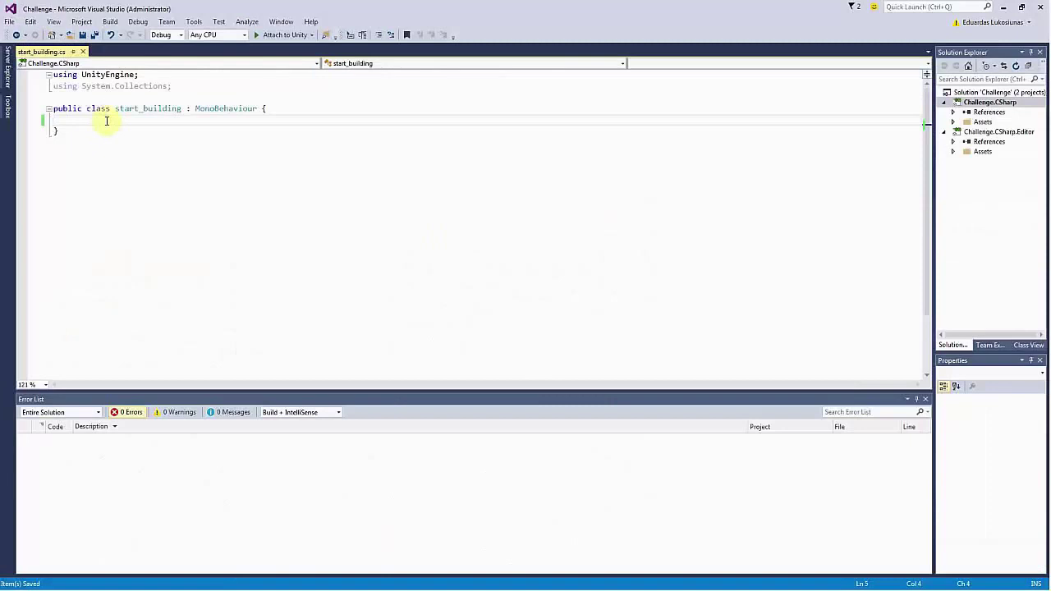
# Declare a public lm_const field and an OnMouseDown handler calling Destroy(gameObject).
pyautogui.write('pub')
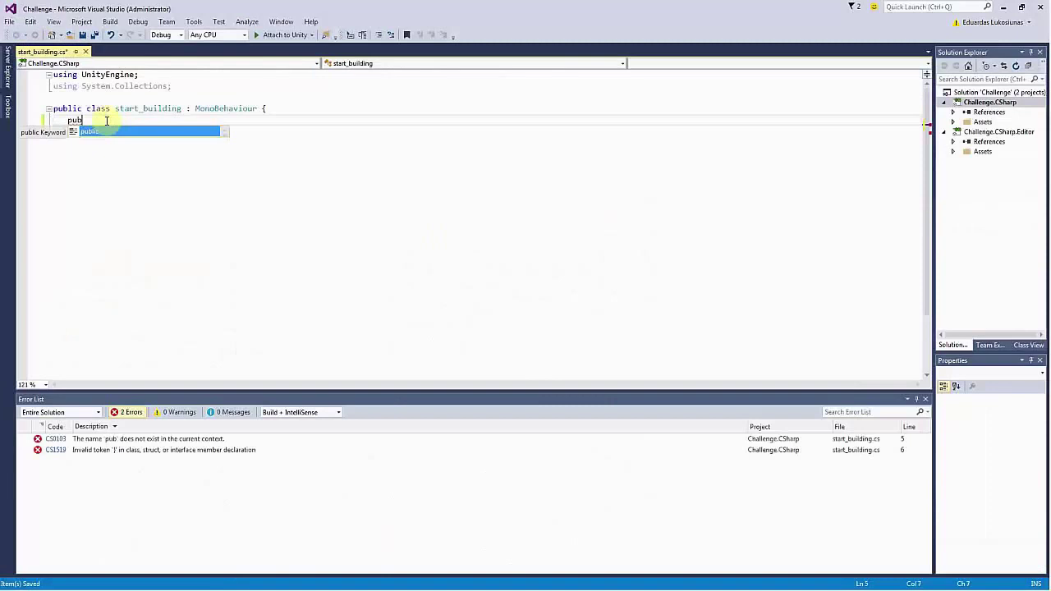
pyautogui.write(' lm_const')
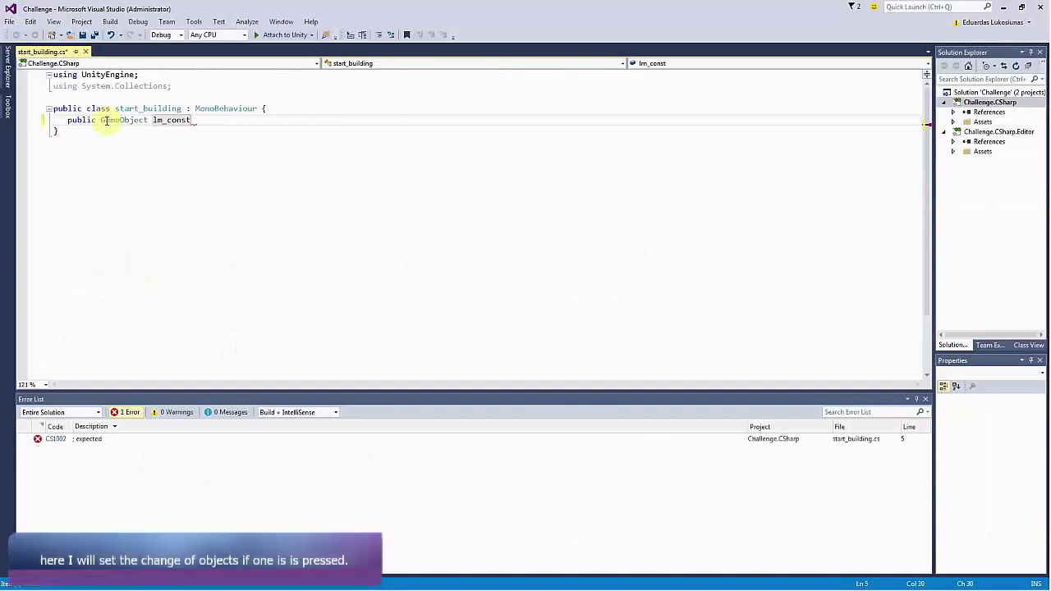
pyautogui.write(';')
pyautogui.press('Return')
pyautogui.write('void OnMouseDown()')
pyautogui.press('Return')
pyautogui.write('{')
pyautogui.press('Return')
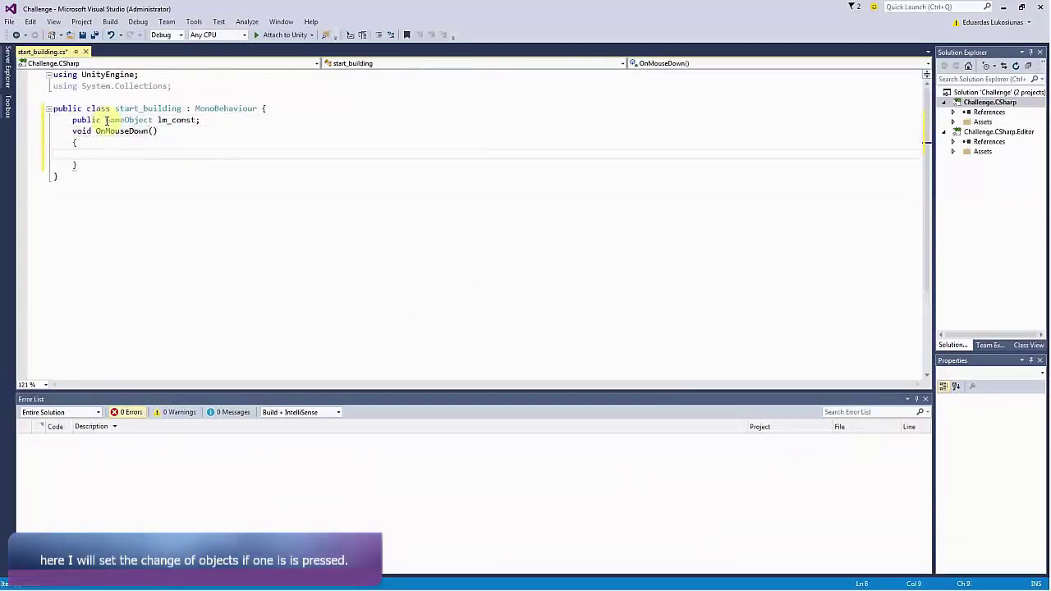
pyautogui.write('Destroy(gameObject);')
pyautogui.press('Return')
pyautogui.hotkey('ctrl', 's')
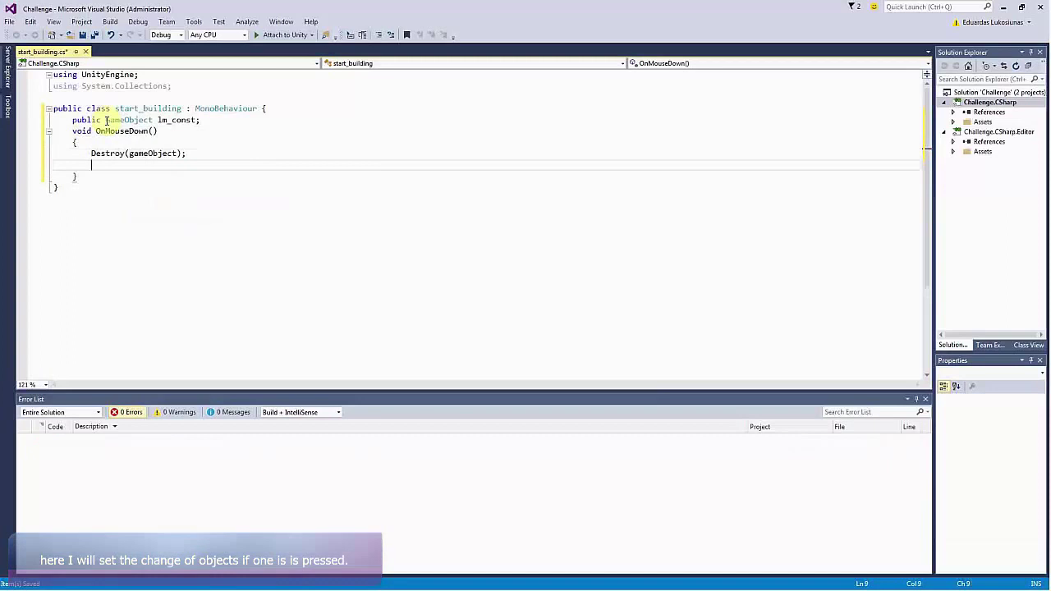
pyautogui.click(127, 141)
pyautogui.press('Return')
# Zero rot.x, rot.y, rot.z and add Destroy(Instantiate(lm_const, transform.position, rot), 5f); then save.
pyautogui.write('Quaternion rot')
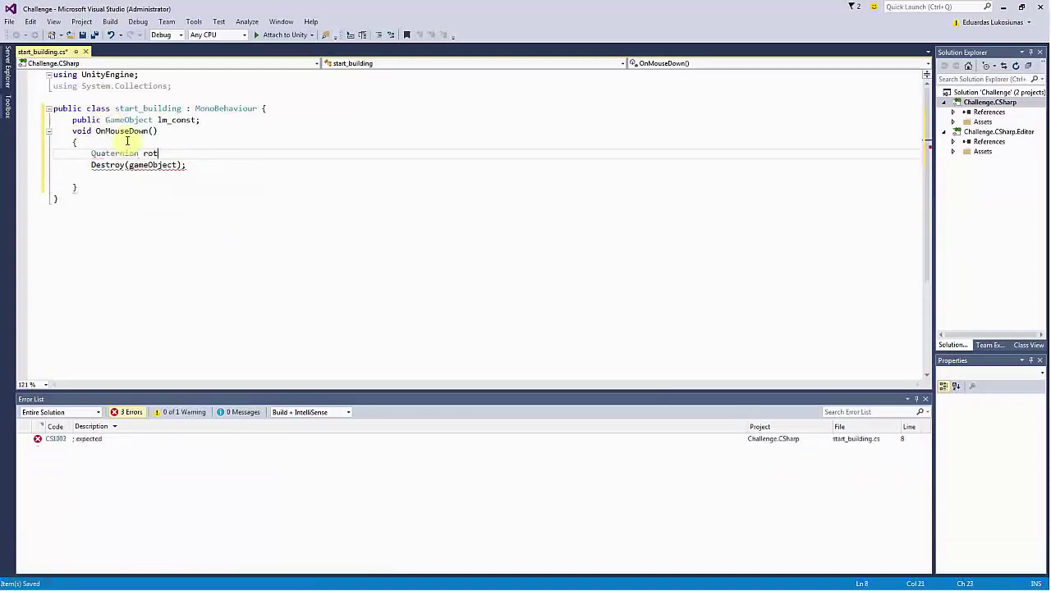
pyautogui.write(' = transform.rotation; Dest')
pyautogui.write('roy(gameObjec')
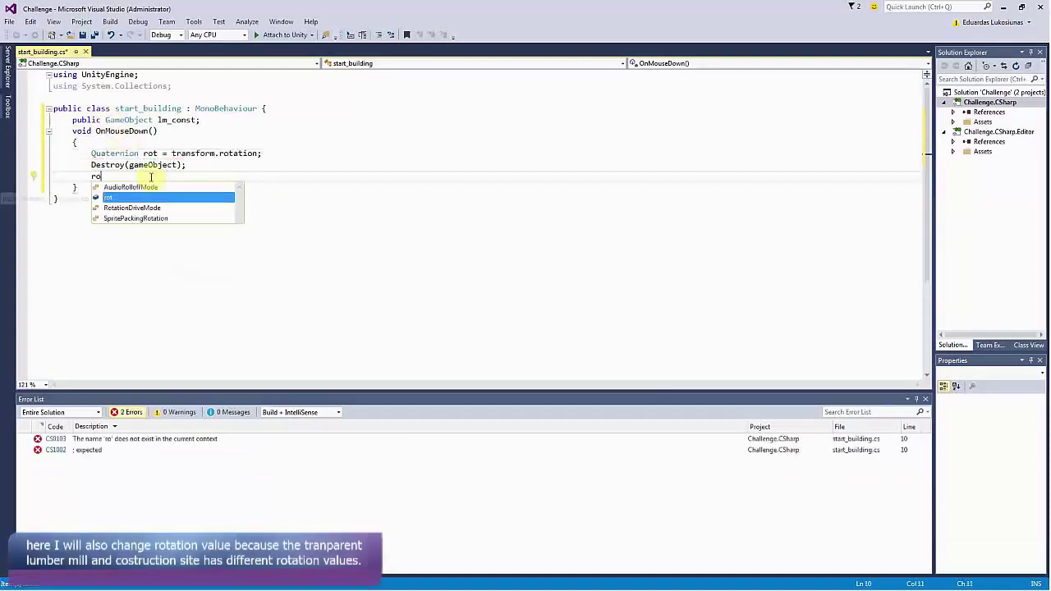
pyautogui.write('t); rot.x = 0;')
pyautogui.press('Return')
pyautogui.write('rot.')
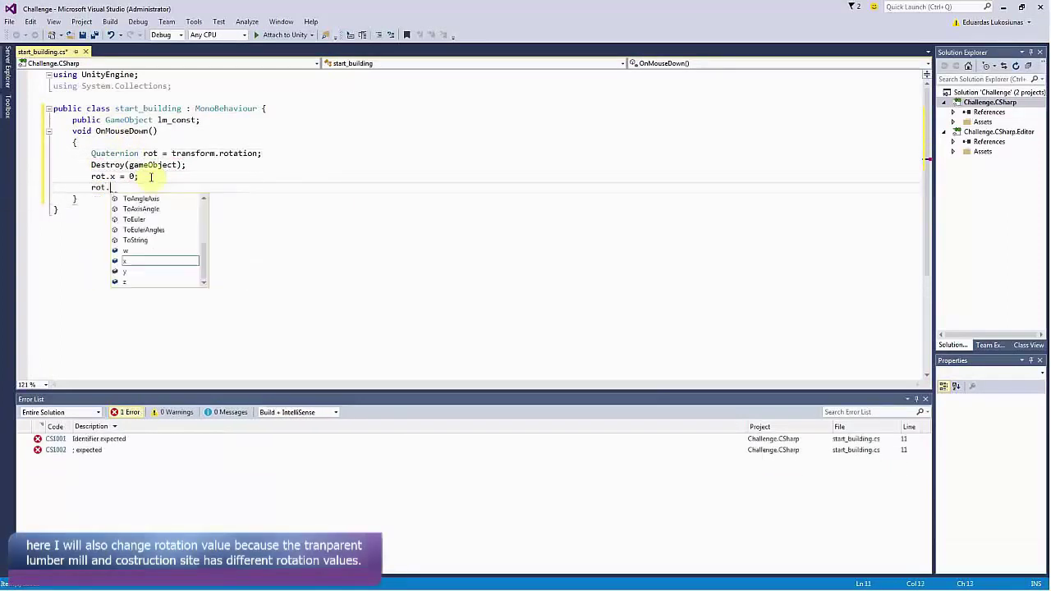
pyautogui.write('y = 0; rot.z = 0;')
pyautogui.press('Return')
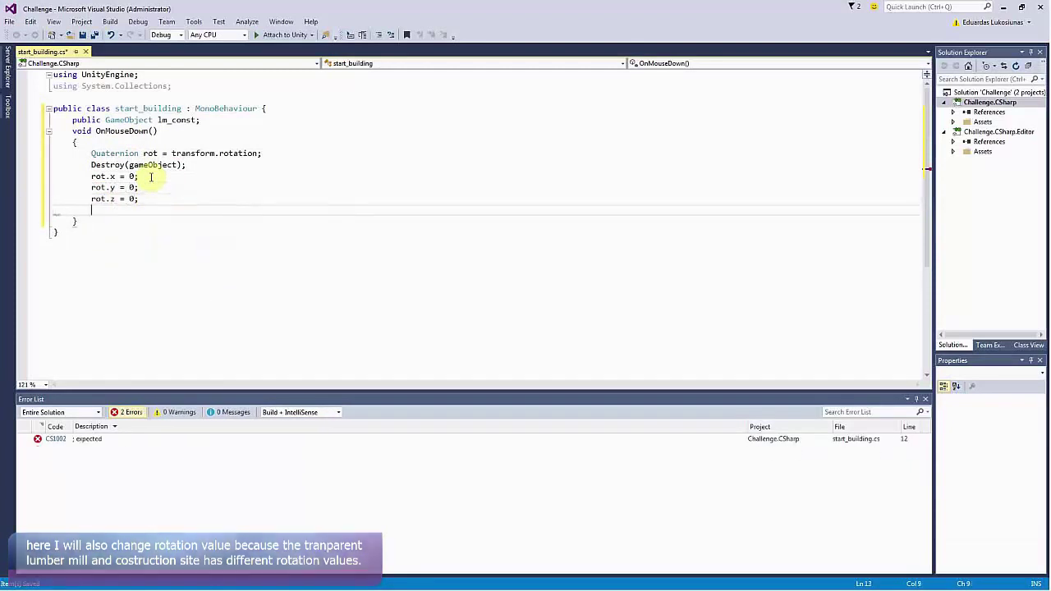
pyautogui.hotkey('ctrl', 's')
pyautogui.write('Destroy(Instantiate(lm')
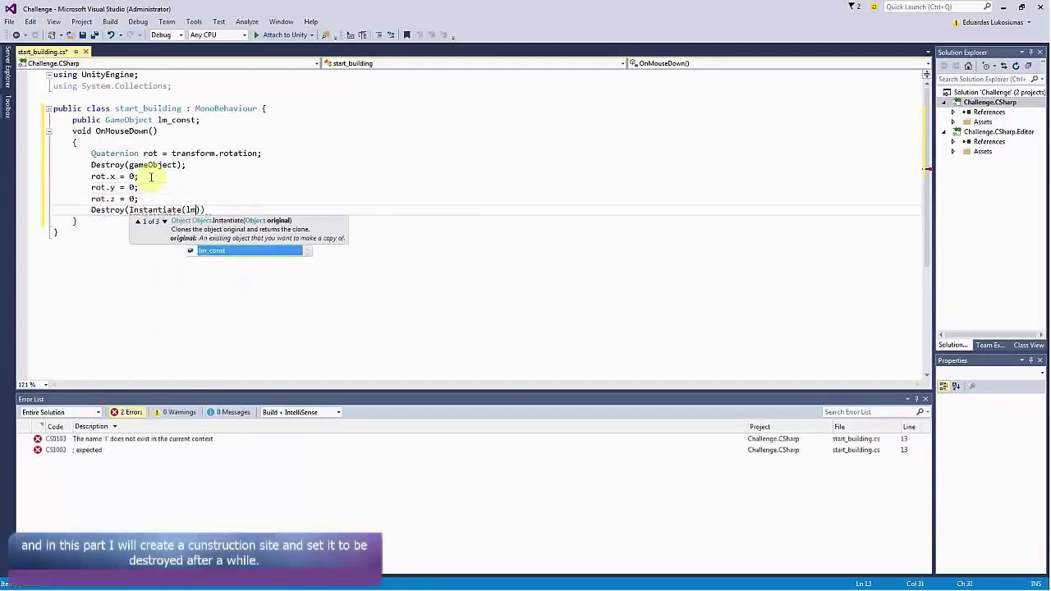
pyautogui.write('_const, transform.position, rot), 5f')
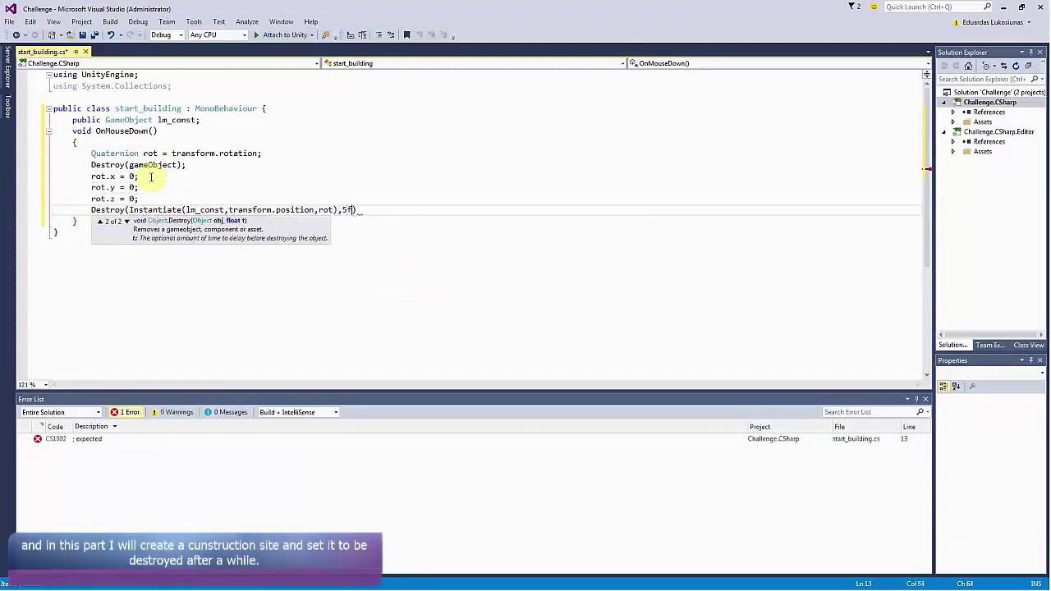
pyautogui.write(');')
pyautogui.hotkey('ctrl', 's')
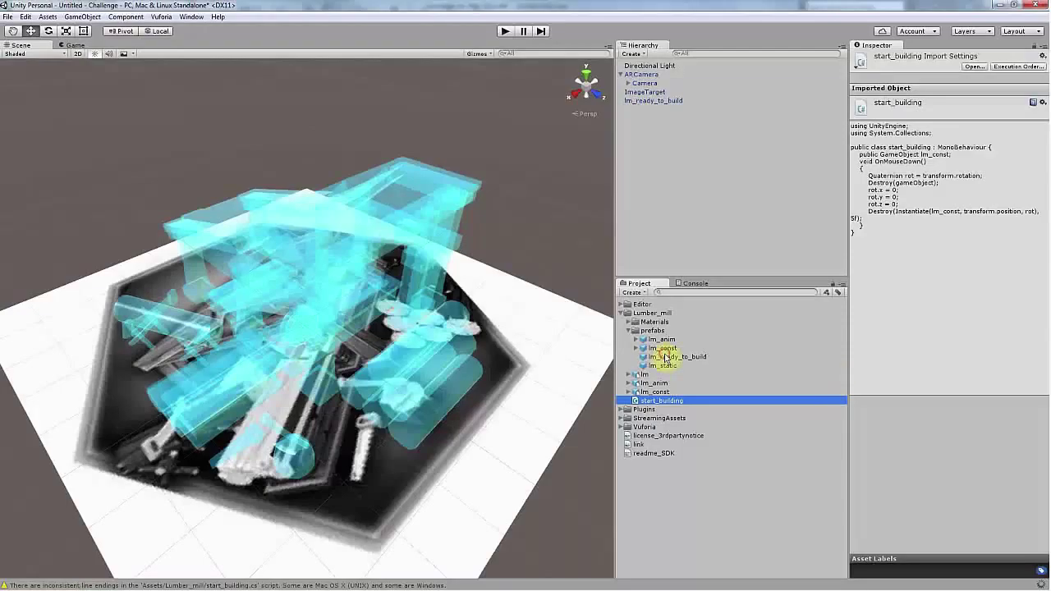
# Assign lm_const to the build script and add a Rigidbody and a Box Collider.
pyautogui.click(665, 358)
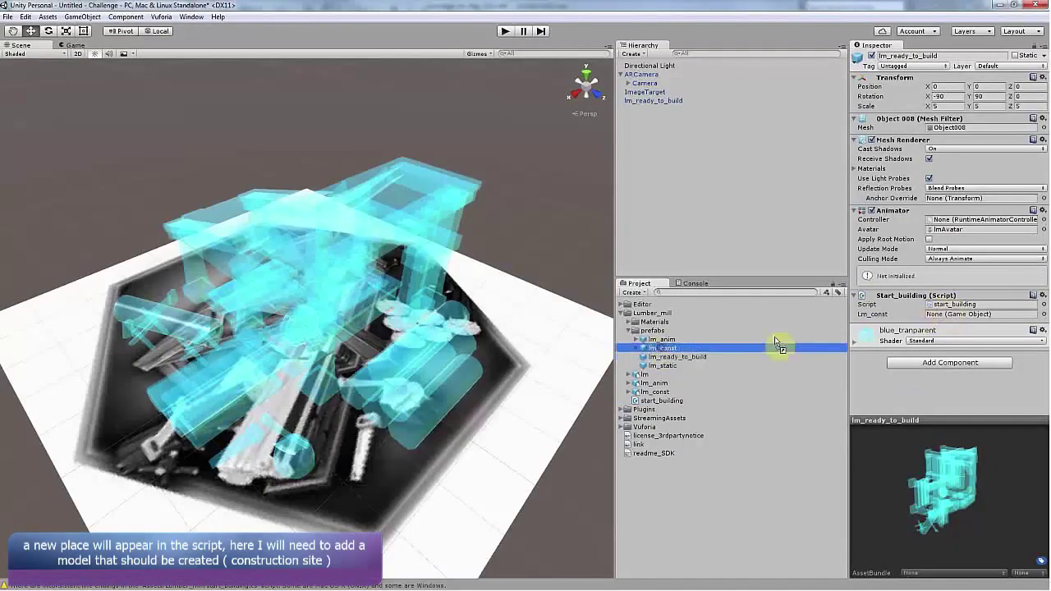
pyautogui.click(936, 362)
pyautogui.click(910, 422)
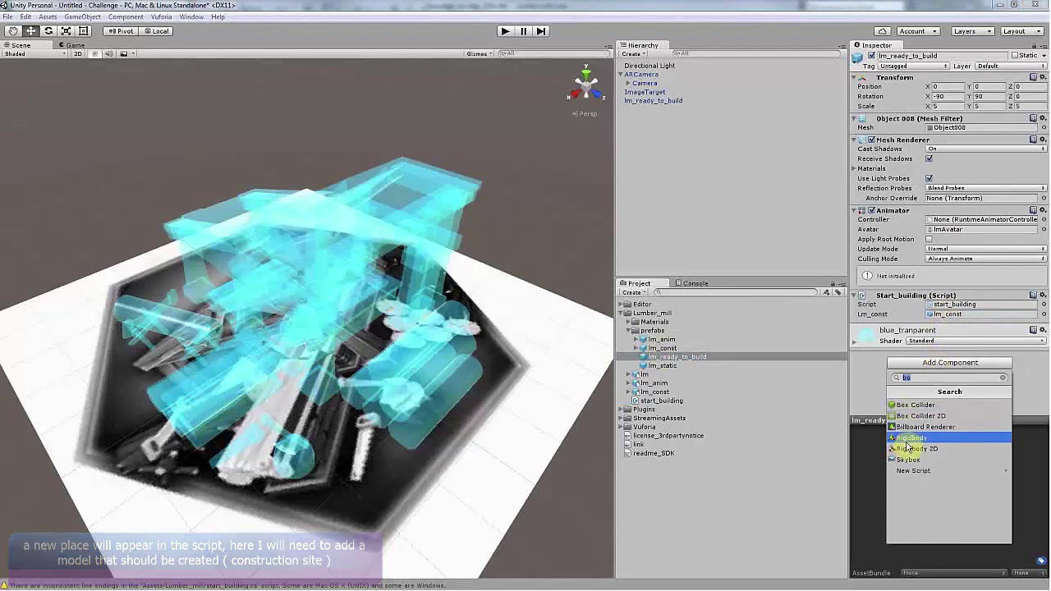
pyautogui.click(912, 431)
pyautogui.scroll(-3, 944, 386)
pyautogui.click(945, 403)
pyautogui.click(903, 271)
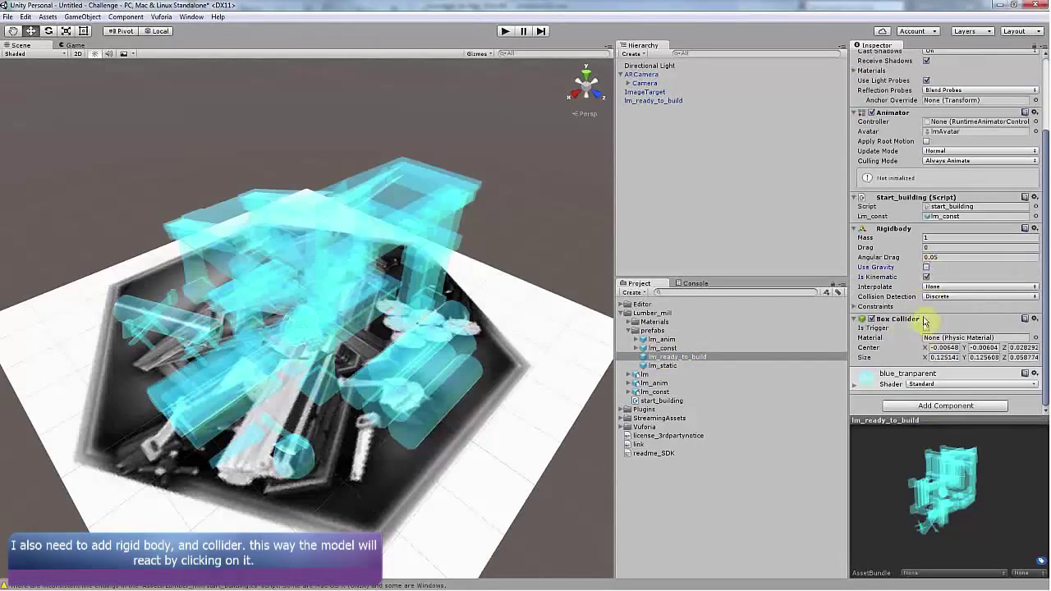
# Review the lm_ready_to_build components and test the build setup in Play mode.
pyautogui.click(657, 100)
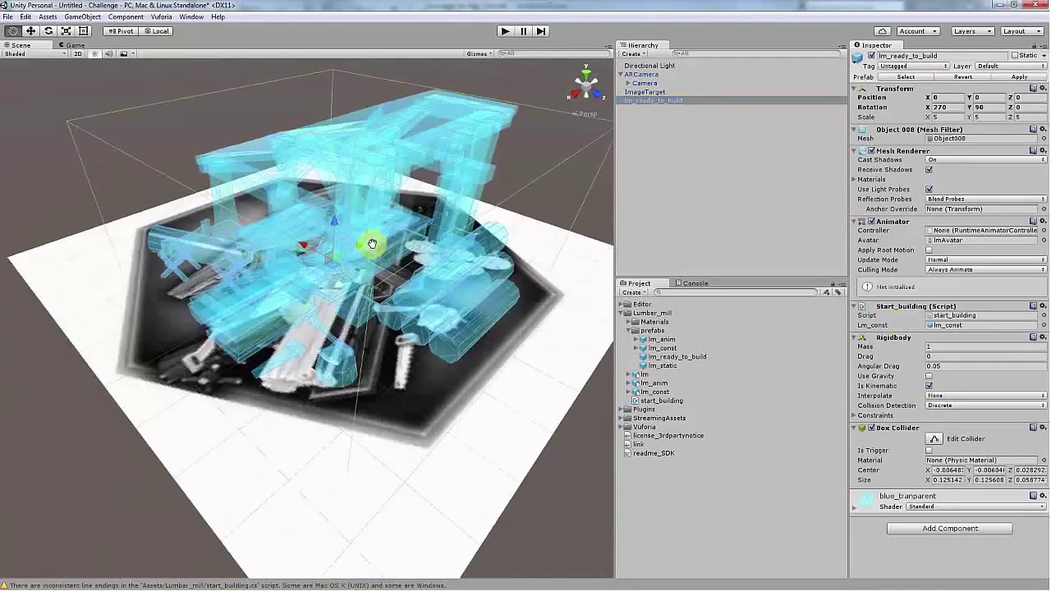
pyautogui.keyDown('alt'); pyautogui.moveTo(368, 235); pyautogui.dragTo(336, 340); pyautogui.keyUp('alt')
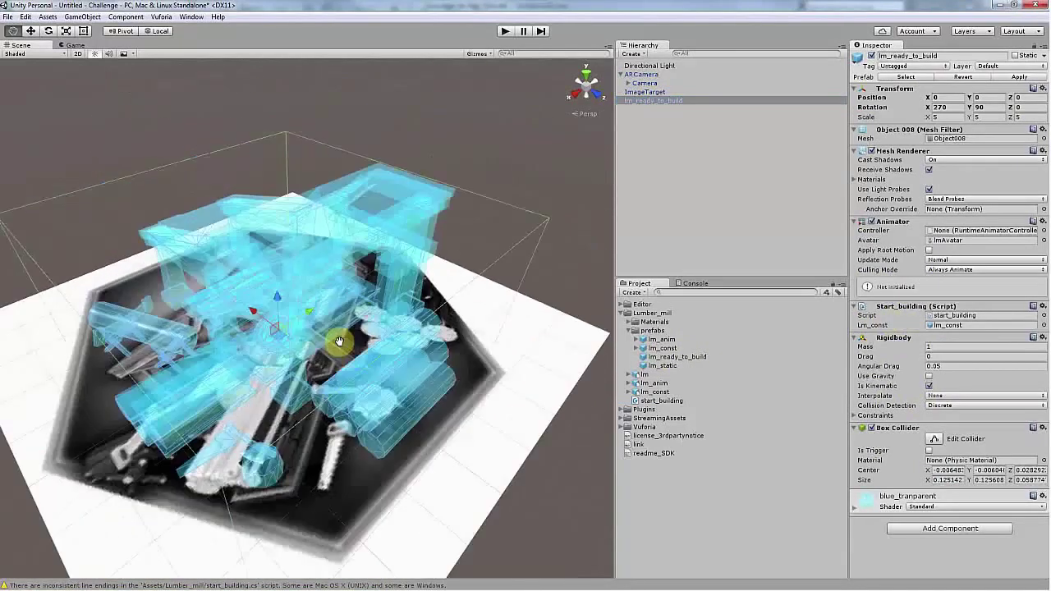
pyautogui.click(673, 357)
pyautogui.scroll(-3, 944, 343)
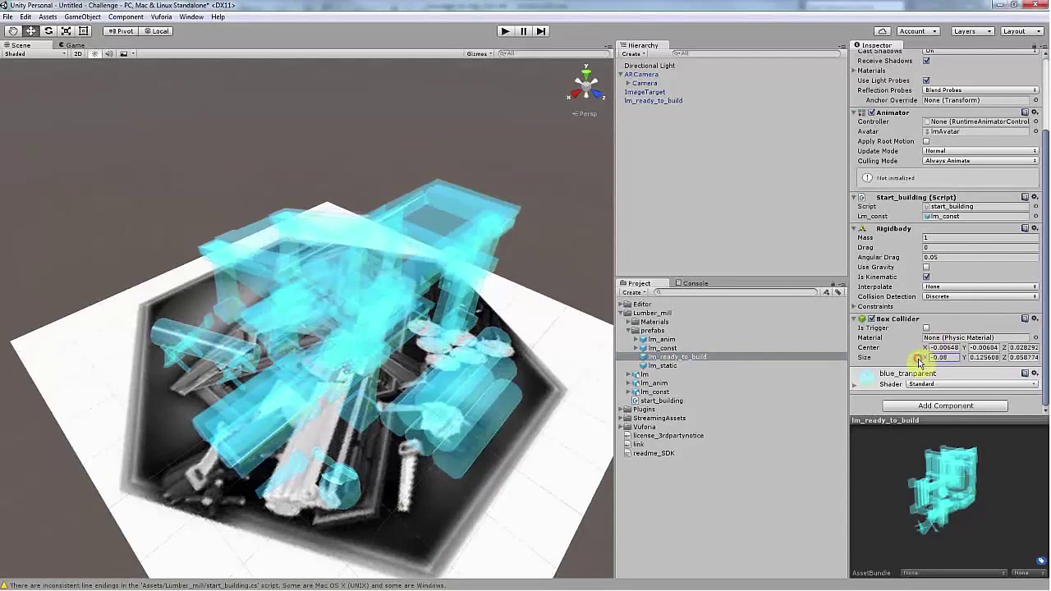
pyautogui.click(619, 100)
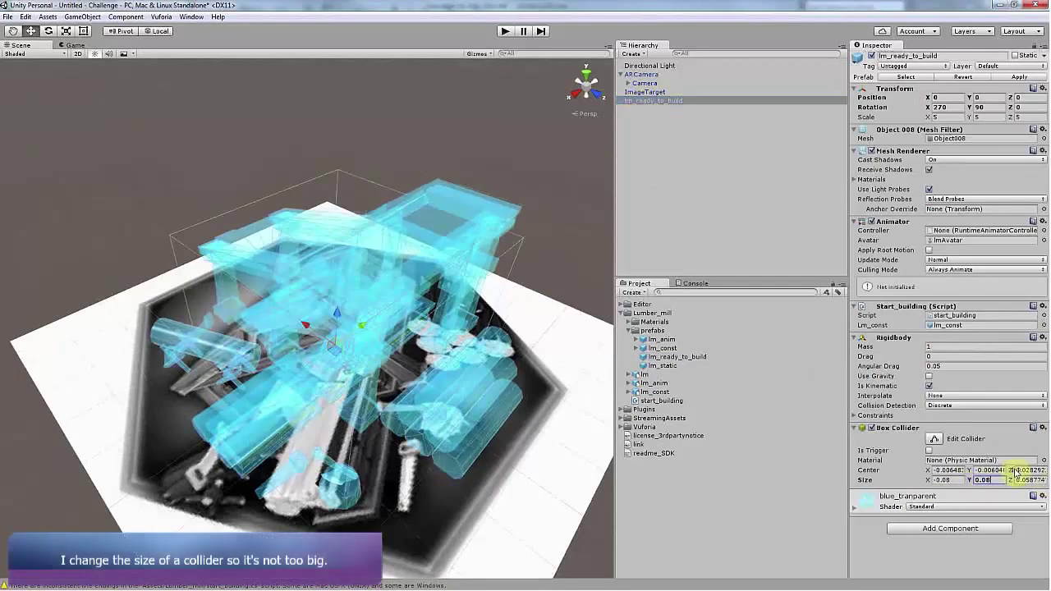
pyautogui.scroll(2, 422, 265)
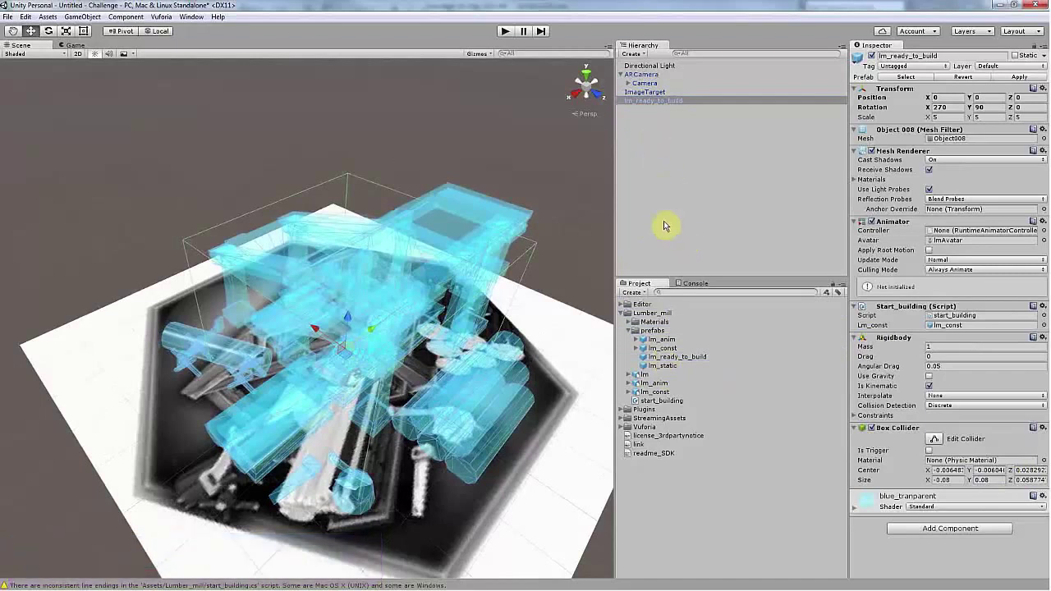
pyautogui.click(505, 31)
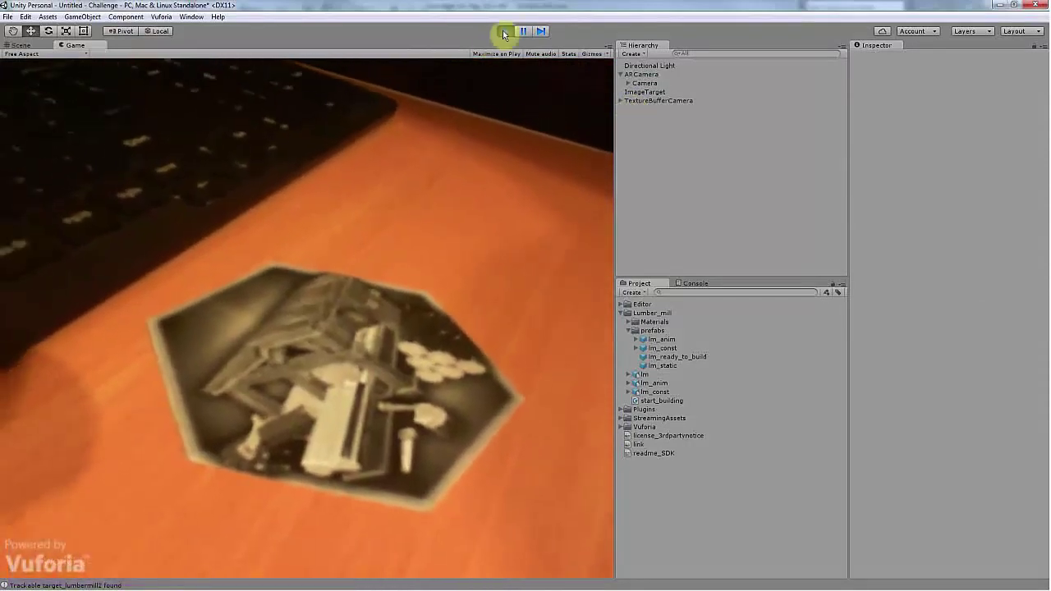
pyautogui.click(504, 32)
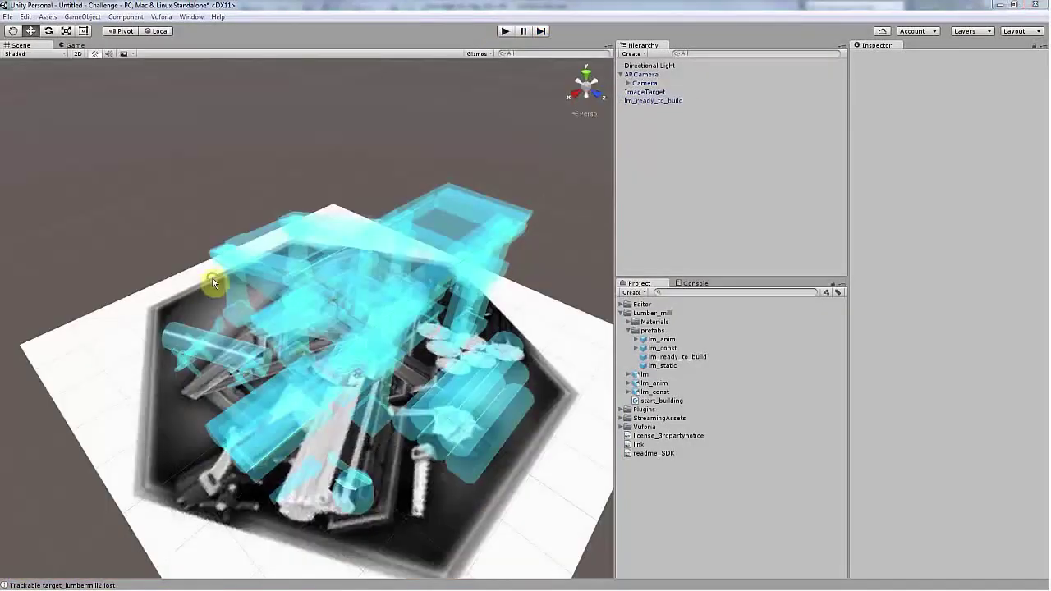
pyautogui.moveTo(213, 283); pyautogui.dragTo(122, 219, button='middle')
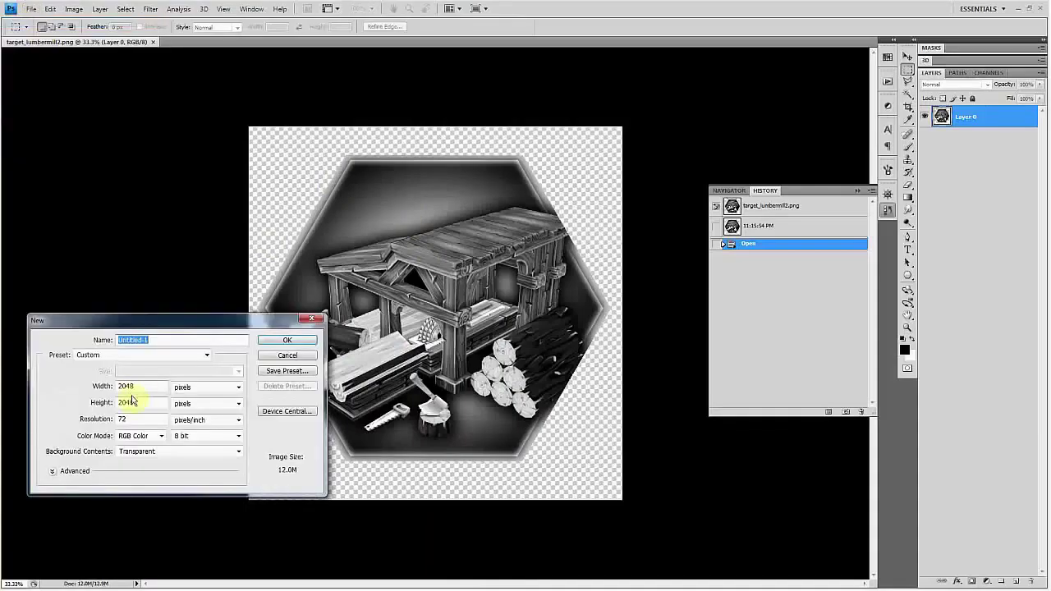
# Create a 128×128 canvas and draw a black row of grid cells with the Pencil.
pyautogui.write('128')
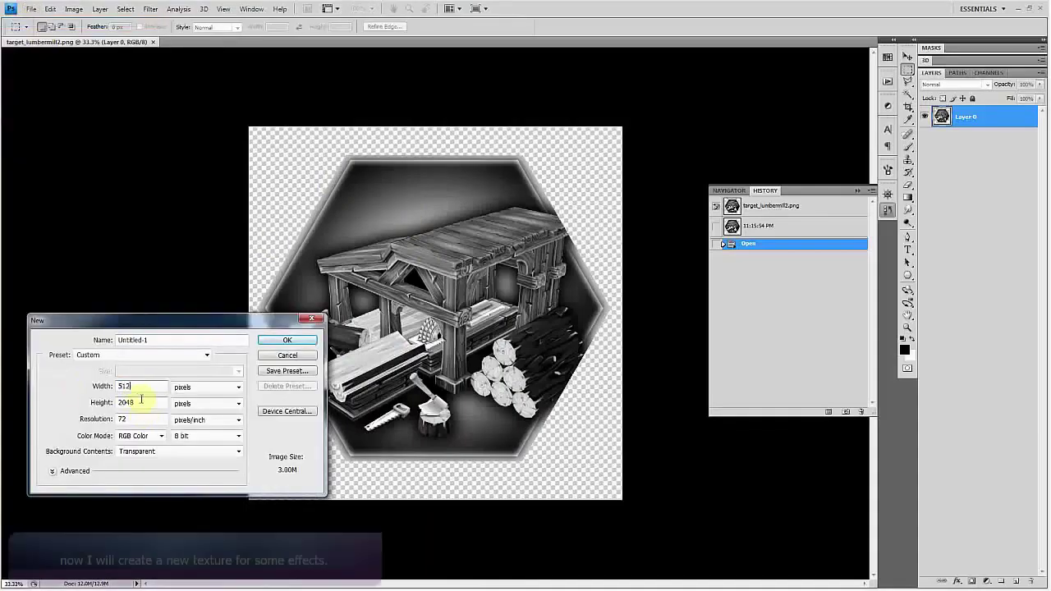
pyautogui.click(263, 341)
pyautogui.keyDown('ctrl'); pyautogui.moveTo(445, 298); pyautogui.dragTo(462, 307); pyautogui.keyUp('ctrl')
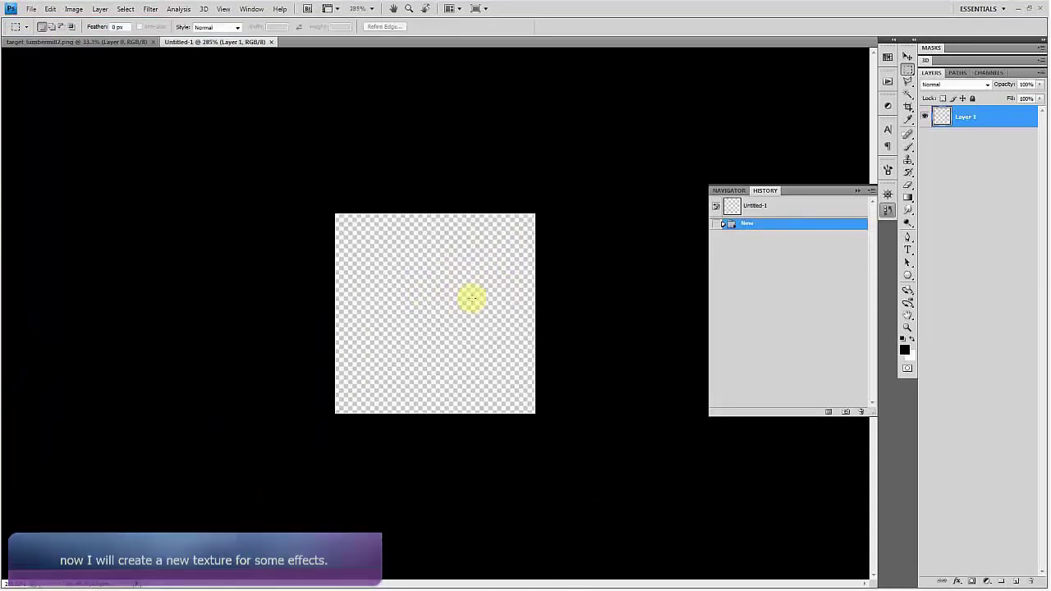
pyautogui.press('b')
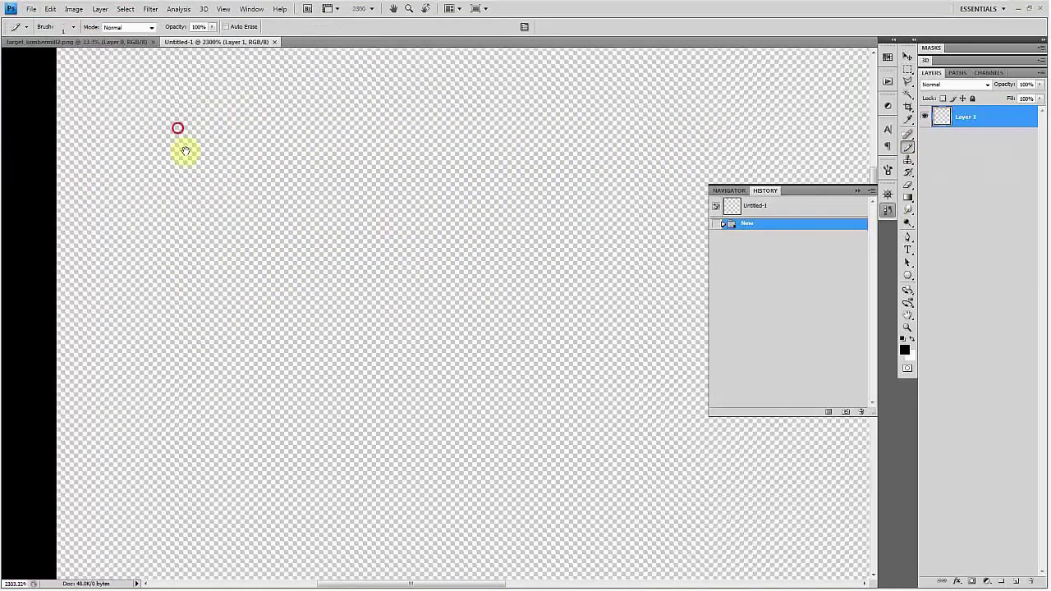
pyautogui.moveTo(379, 257); pyautogui.dragTo(616, 257)
pyautogui.moveTo(146, 257)
pyautogui.mouseDown()
pyautogui.moveTo(146, 291)
pyautogui.moveTo(604, 292)
pyautogui.mouseUp()
# Duplicate the grid row into place to form the 8-by-8 grid and merge the layers.
pyautogui.moveTo(216, 262); pyautogui.dragTo(221, 294)
pyautogui.hotkey('ctrl', 'j')
pyautogui.hotkey('ctrl', 't')
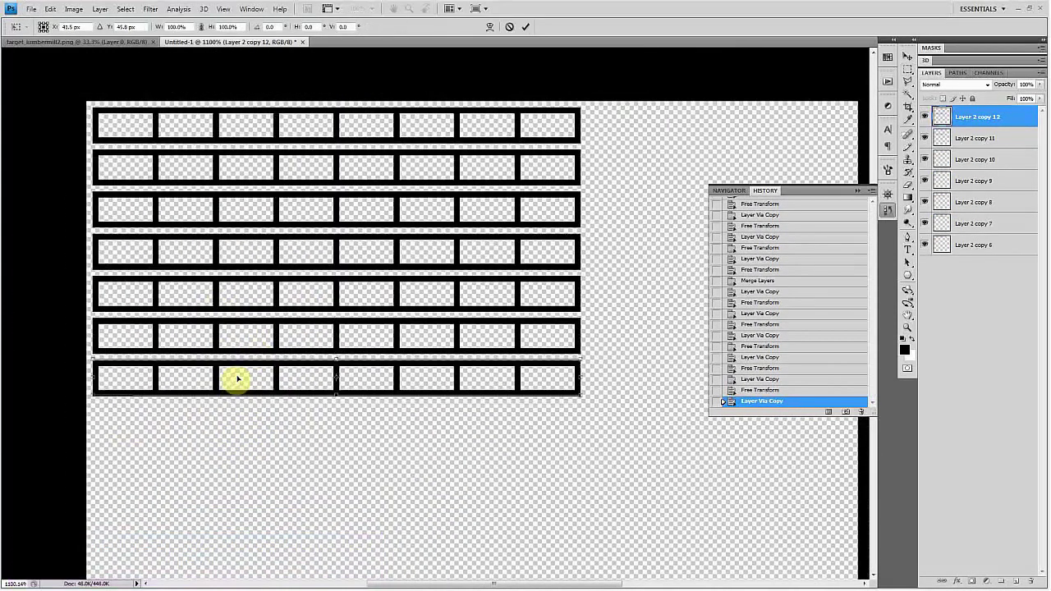
pyautogui.press('Return')
pyautogui.keyDown('shift'); pyautogui.click(984, 258); pyautogui.keyUp('shift')
pyautogui.rightClick(985, 259)
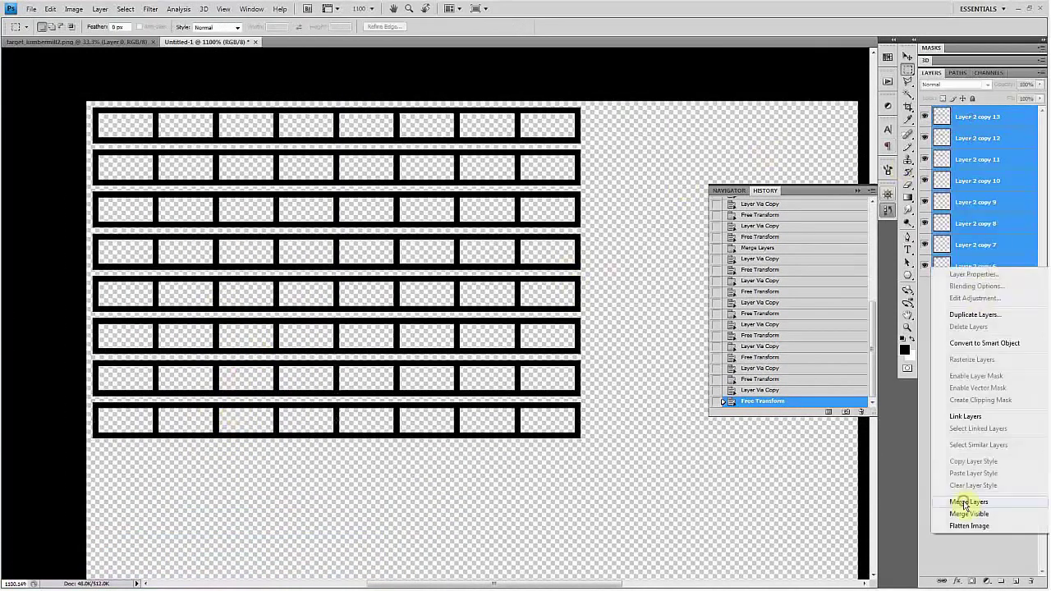
pyautogui.click(961, 499)
# Fill the first grid cells with red and orange-red using the Paint Bucket.
pyautogui.click(904, 349)
pyautogui.click(437, 410)
pyautogui.write('120')
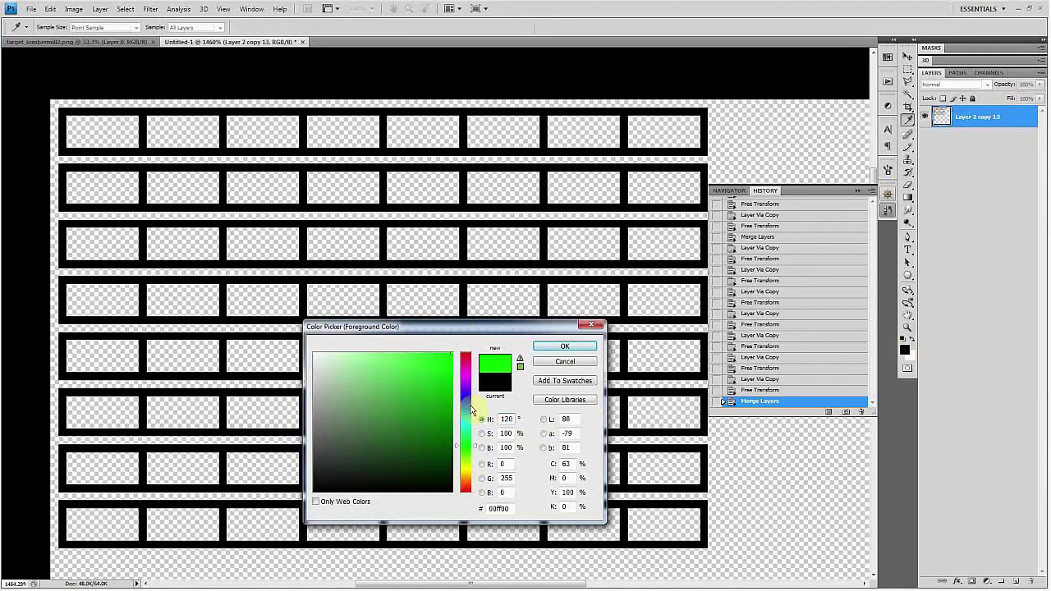
pyautogui.moveTo(475, 449); pyautogui.dragTo(465, 491)
pyautogui.press('Escape')
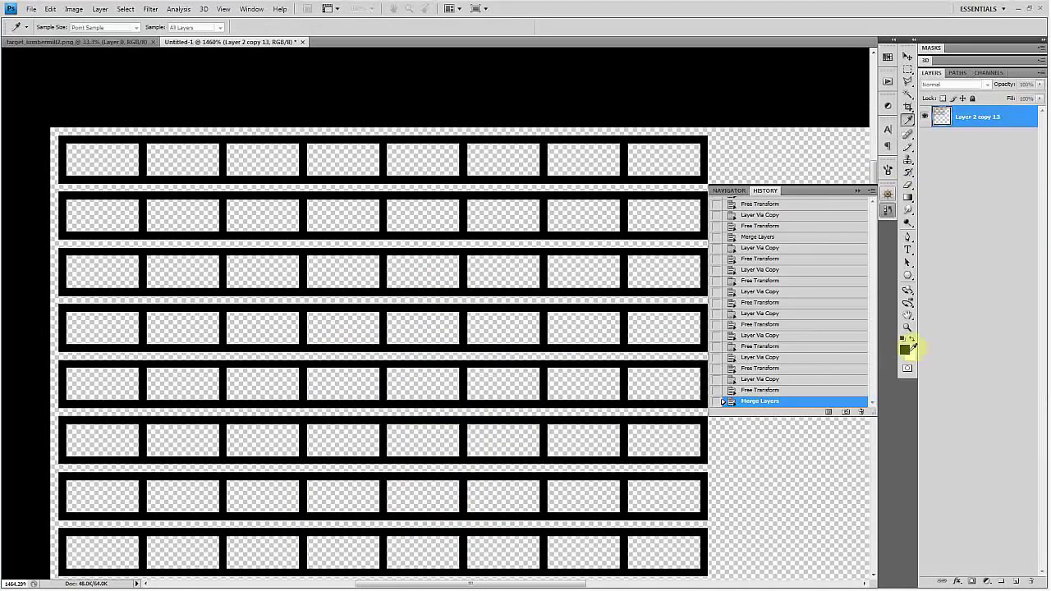
pyautogui.click(903, 349)
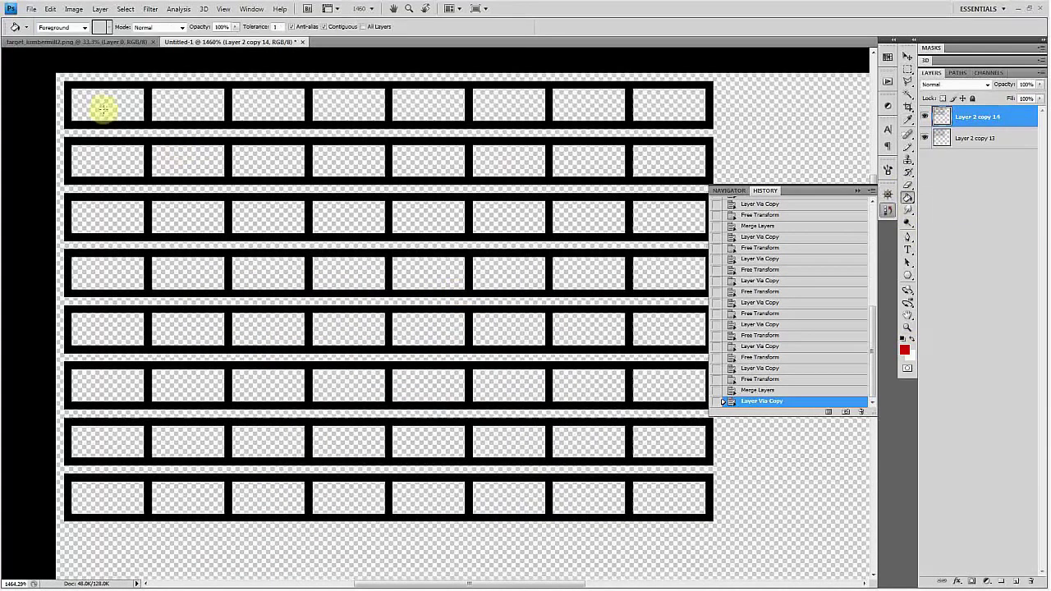
pyautogui.click(104, 109)
pyautogui.click(904, 349)
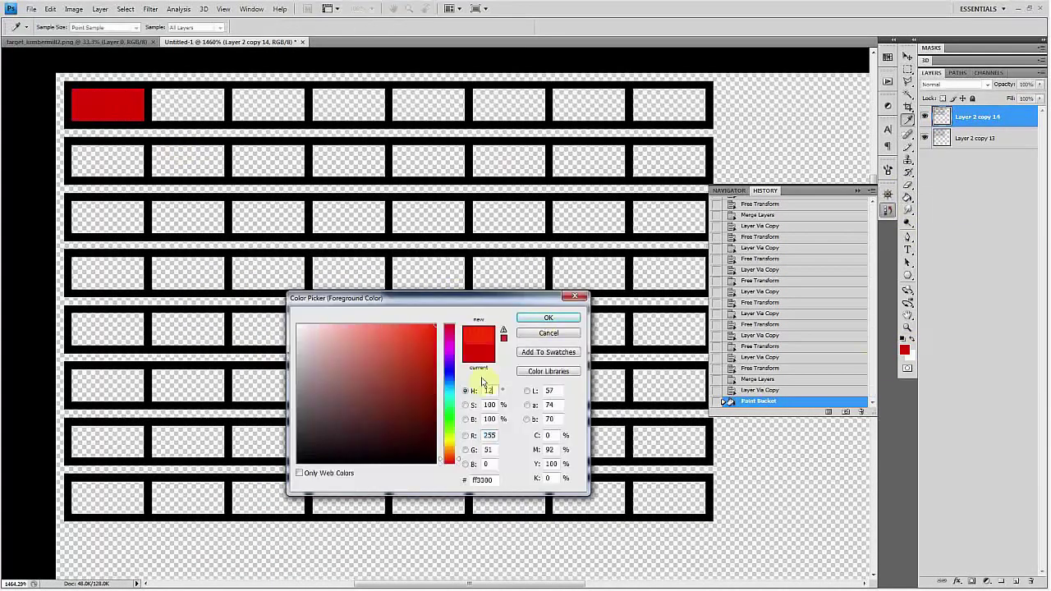
pyautogui.press('Return')
pyautogui.click(106, 161)
pyautogui.click(903, 349)
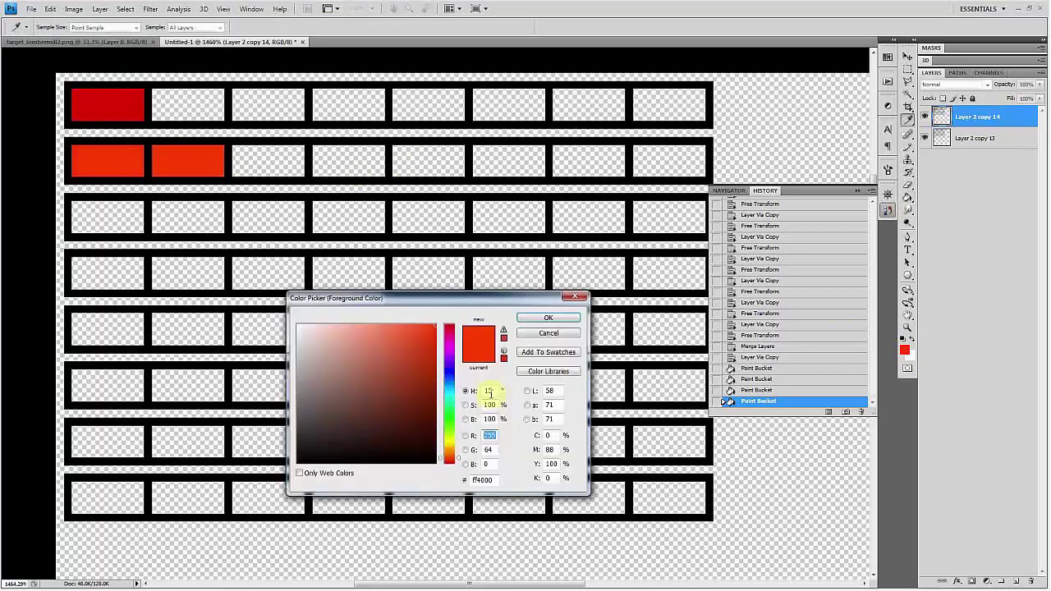
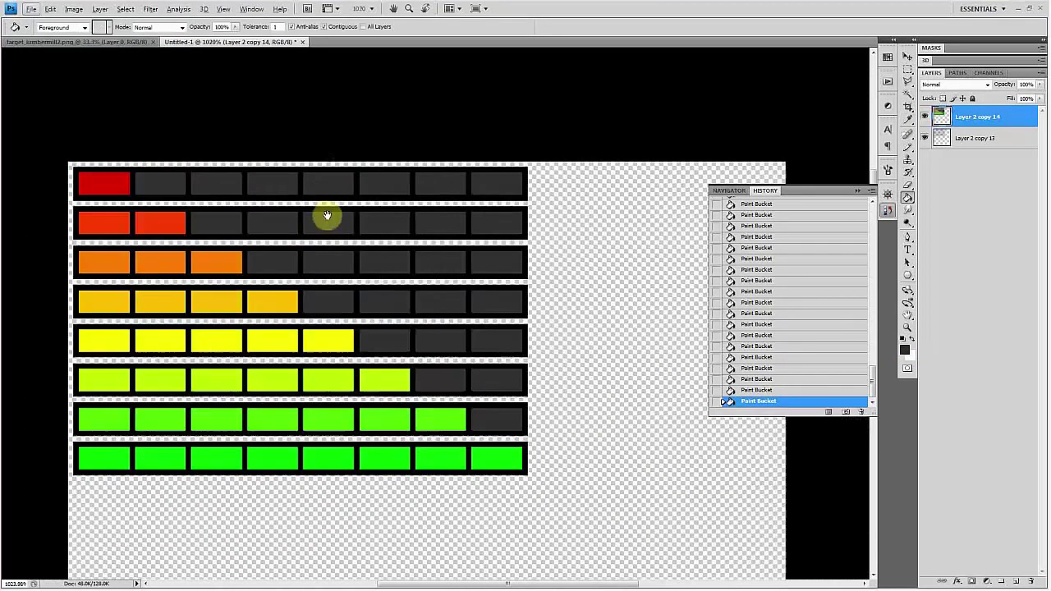
# Fill the remaining bar cells dark grey, save building_sprite1.png, and import it into Lumber_mill.
pyautogui.click(30, 8)
pyautogui.click(33, 157)
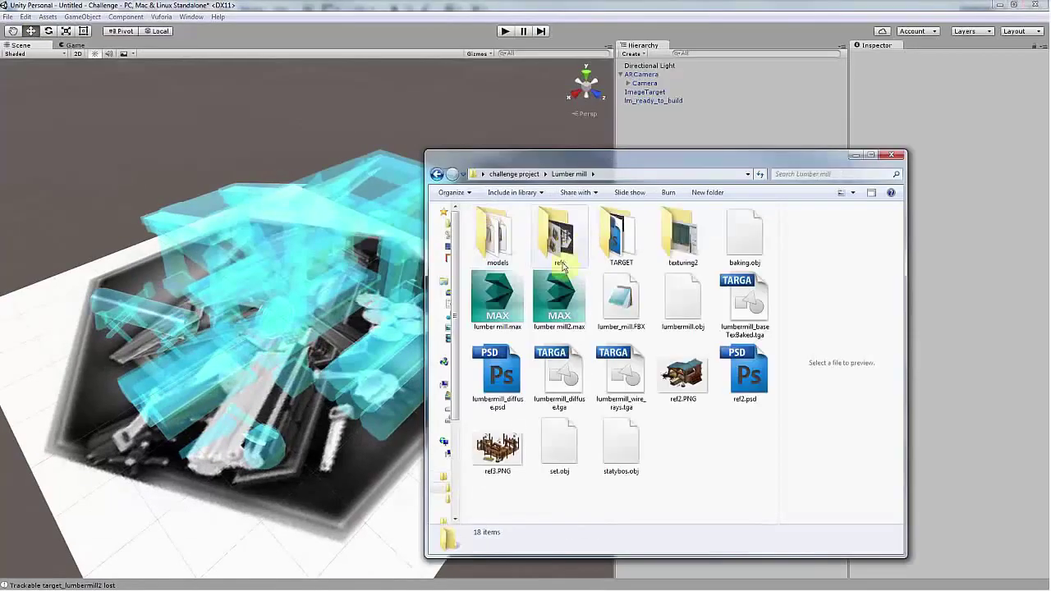
pyautogui.doubleClick(620, 238)
pyautogui.click(497, 238)
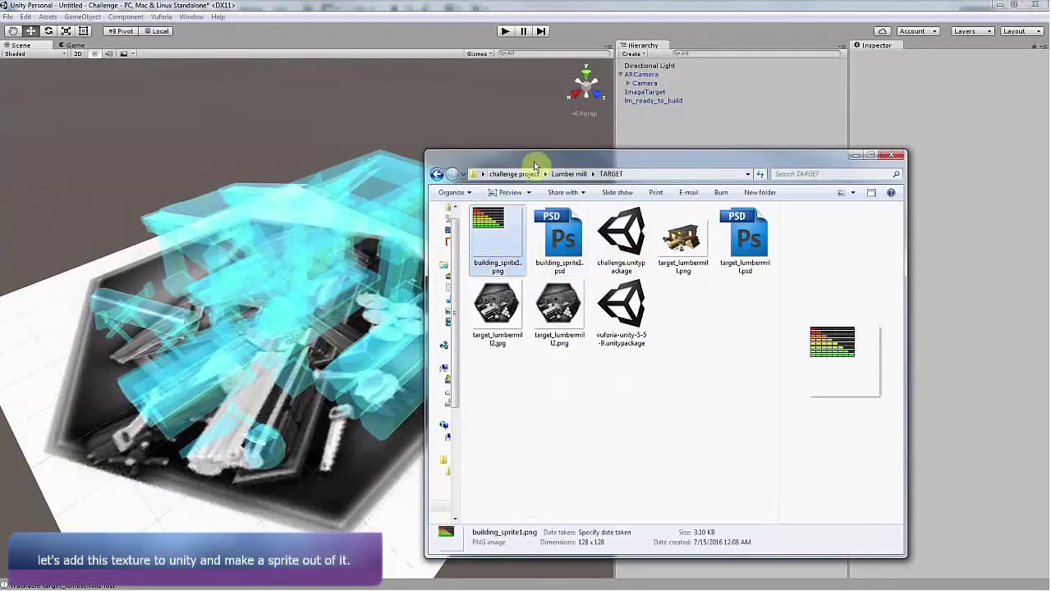
pyautogui.moveTo(533, 162); pyautogui.dragTo(151, 108)
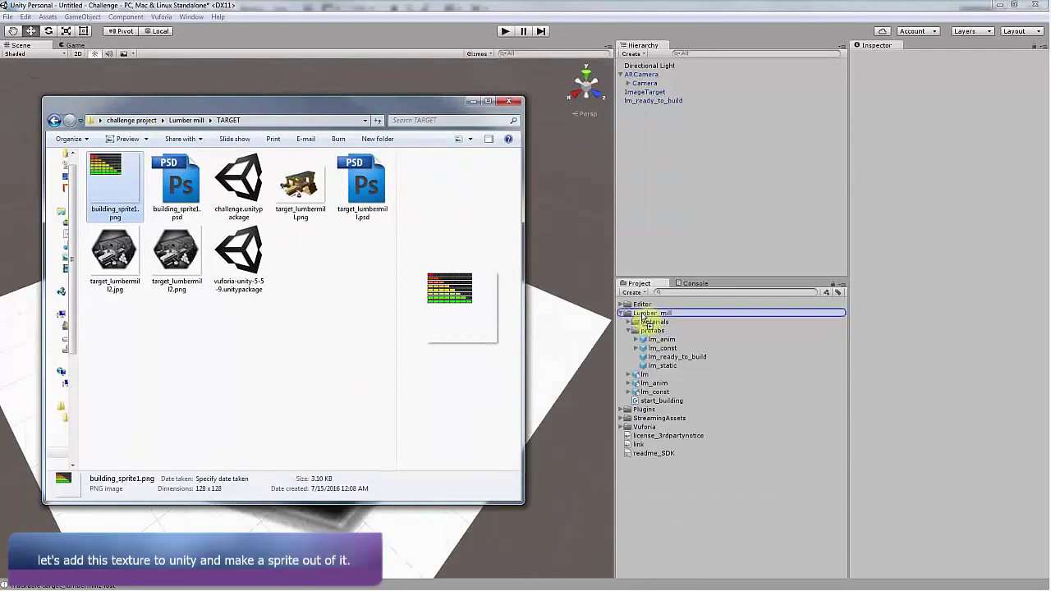
pyautogui.moveTo(647, 322); pyautogui.dragTo(644, 331)
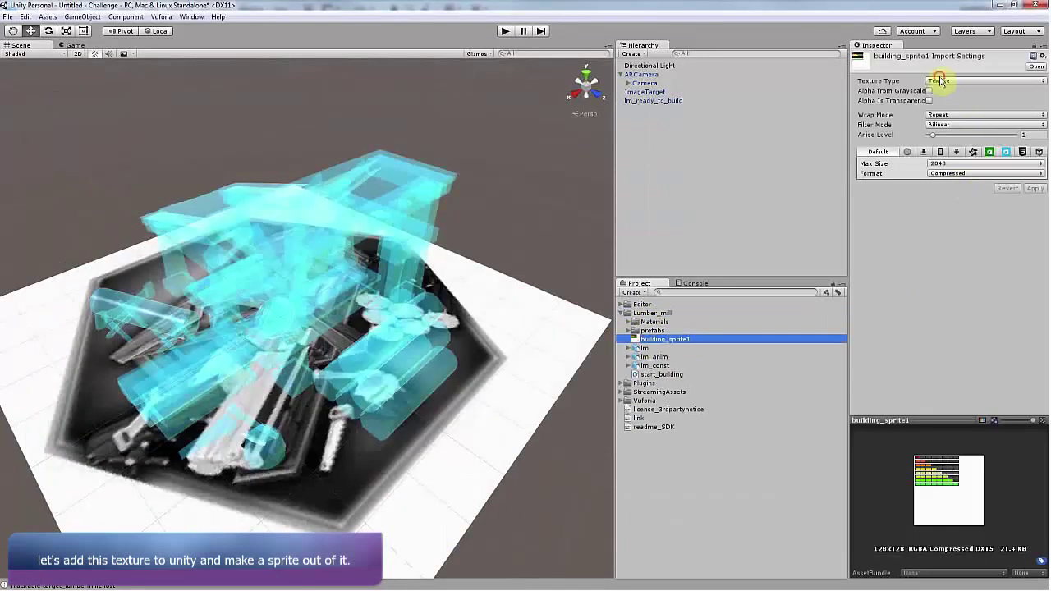
# Set building_sprite1 to Sprite (2D and UI) with Sprite Mode Multiple and apply.
pyautogui.click(938, 79)
pyautogui.click(948, 146)
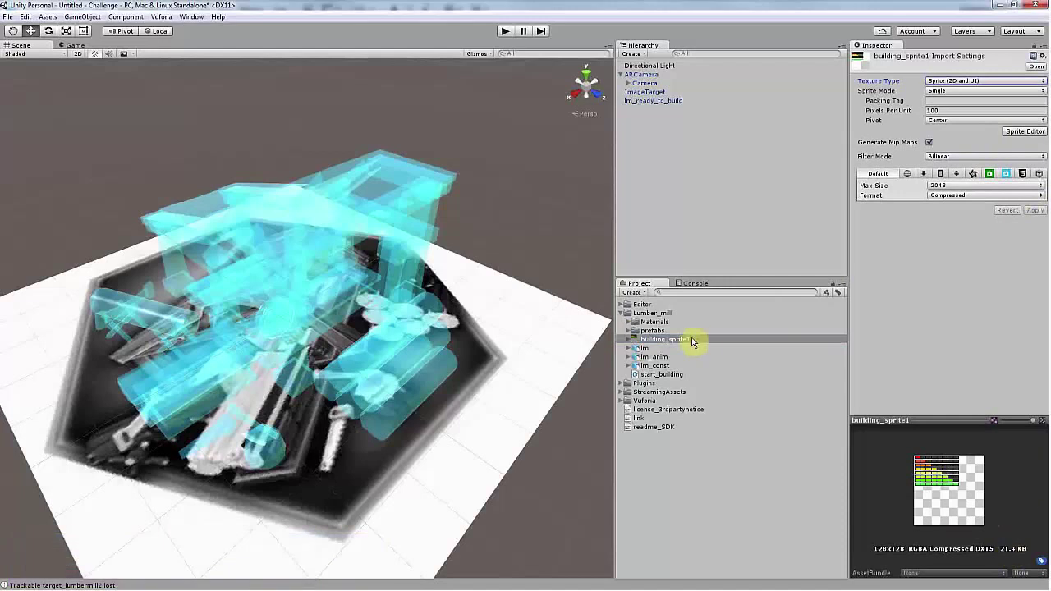
pyautogui.click(955, 116)
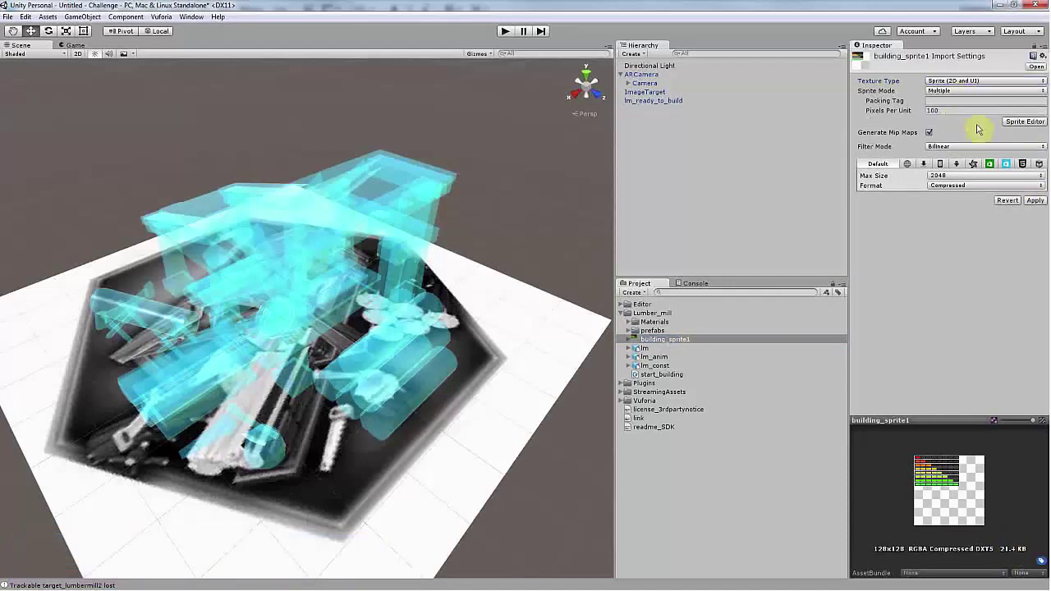
pyautogui.click(1025, 123)
pyautogui.click(573, 323)
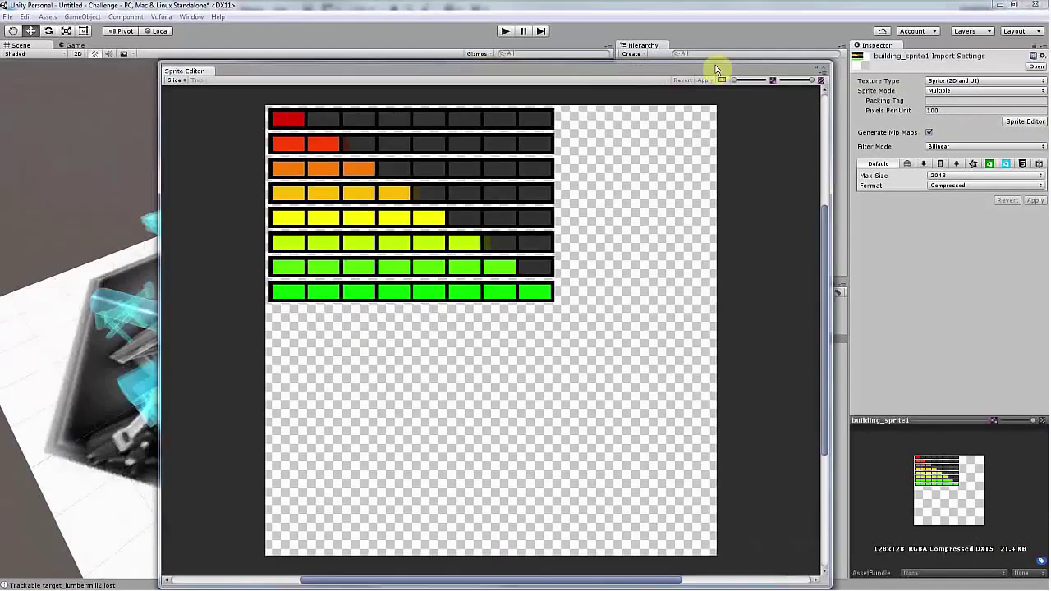
# Draw one rect per row to slice frames building_sprite1_0 through building_sprite1_7, then apply.
pyautogui.scroll(3, 307, 211)
pyautogui.scroll(-1, 307, 211)
pyautogui.moveTo(191, 170); pyautogui.dragTo(712, 211)
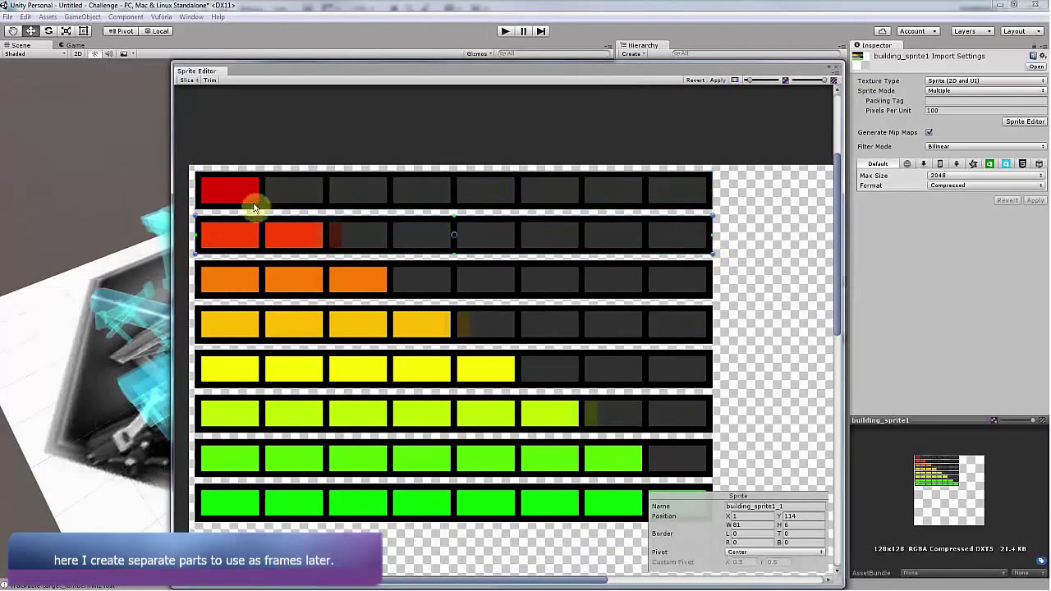
pyautogui.click(203, 268)
pyautogui.moveTo(711, 303); pyautogui.dragTo(702, 338)
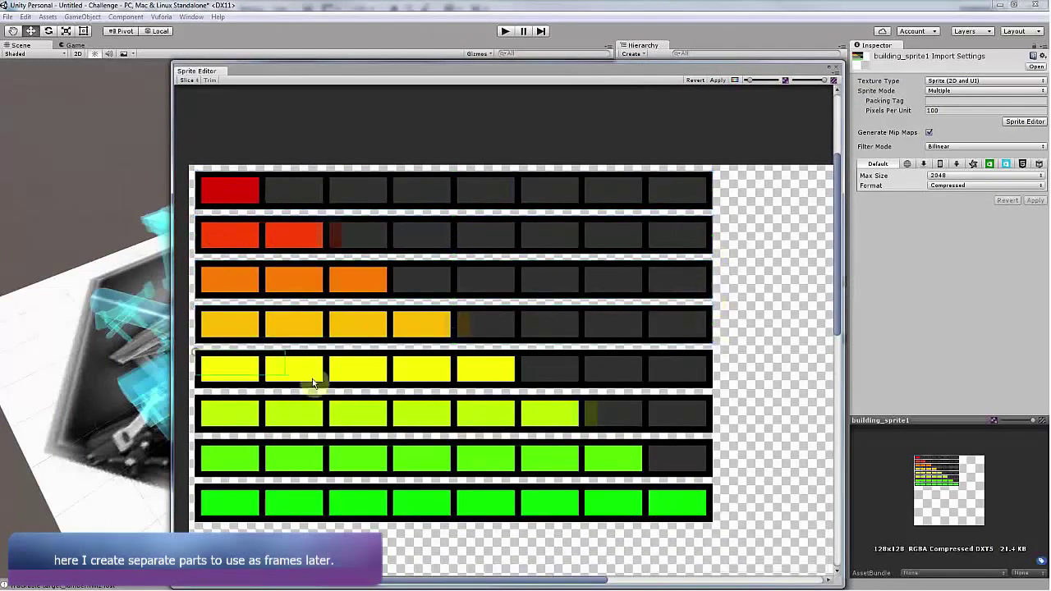
pyautogui.moveTo(313, 382)
pyautogui.mouseDown()
pyautogui.moveTo(194, 395)
pyautogui.moveTo(712, 438)
pyautogui.mouseUp()
pyautogui.click(199, 447)
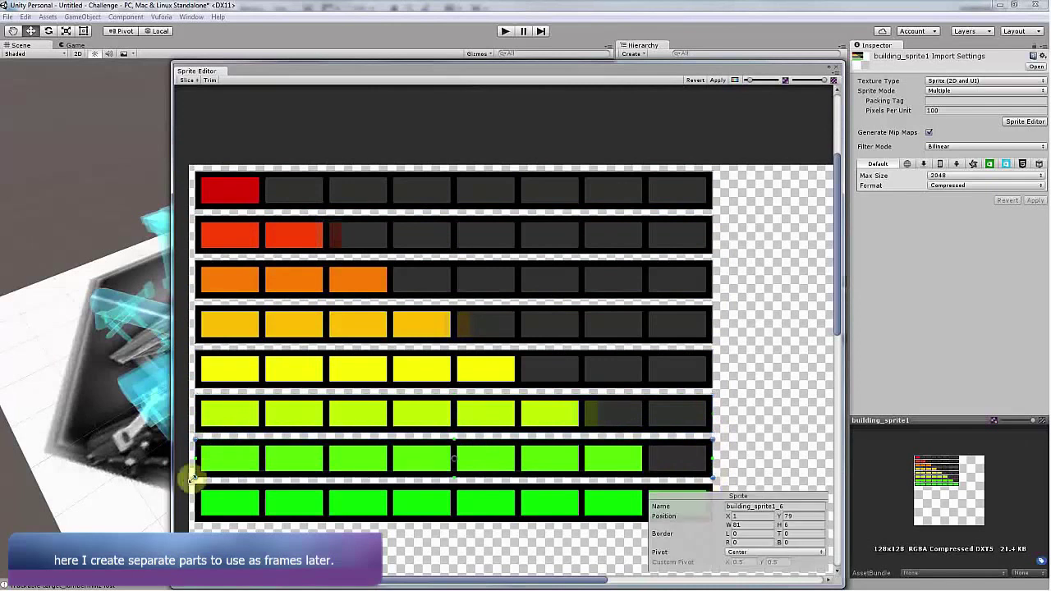
pyautogui.click(690, 509)
pyautogui.click(678, 469)
pyautogui.press('Escape')
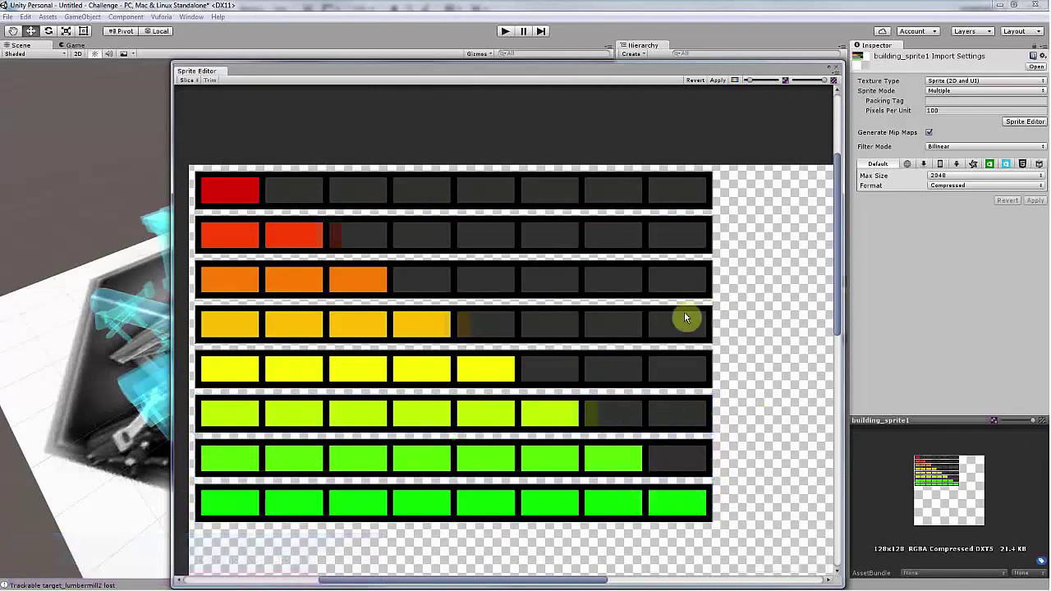
pyautogui.click(837, 67)
pyautogui.click(628, 339)
# Place building_sprite1_0 in the scene and set its Position Y to 0.5.
pyautogui.click(703, 392)
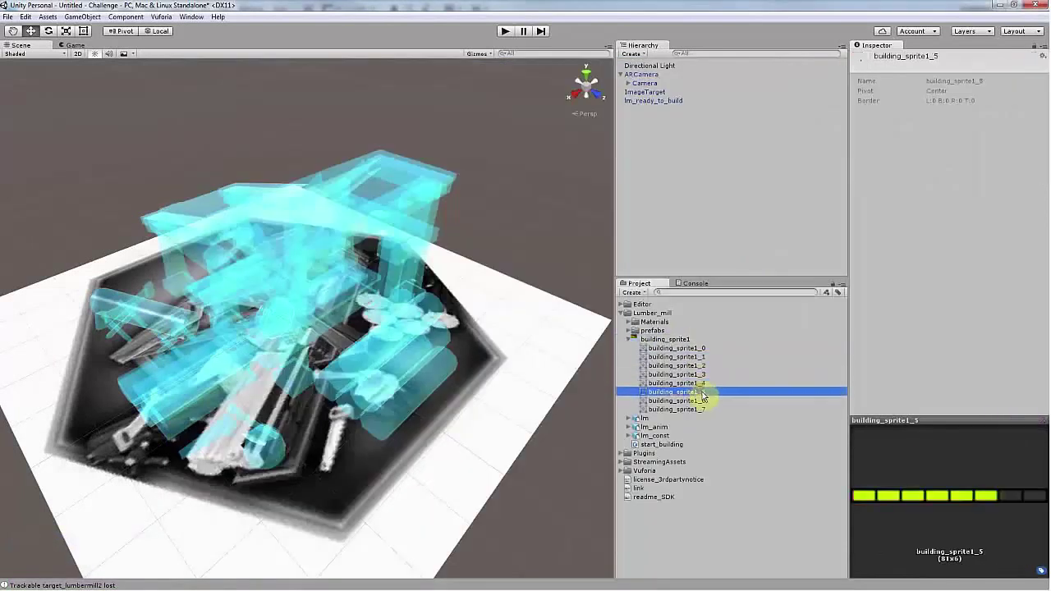
pyautogui.click(640, 339)
pyautogui.moveTo(661, 348)
pyautogui.mouseDown()
pyautogui.moveTo(271, 319)
pyautogui.moveTo(211, 193)
pyautogui.mouseUp()
pyautogui.scroll(-3, 271, 319)
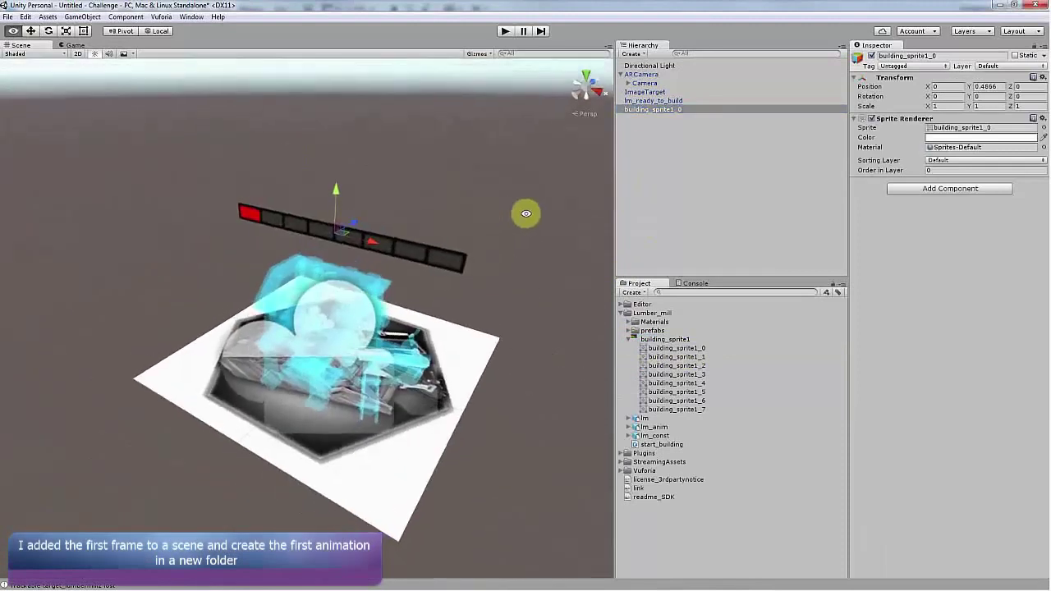
pyautogui.scroll(5, 336, 244)
pyautogui.scroll(-5, 331, 242)
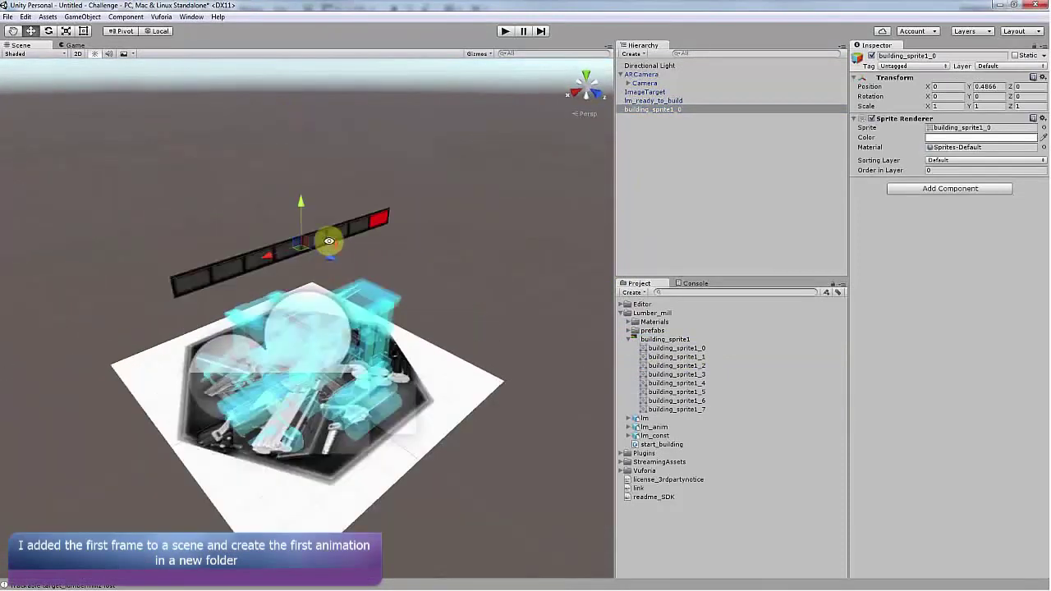
pyautogui.scroll(3, 330, 238)
pyautogui.write('0.5')
pyautogui.press('Return')
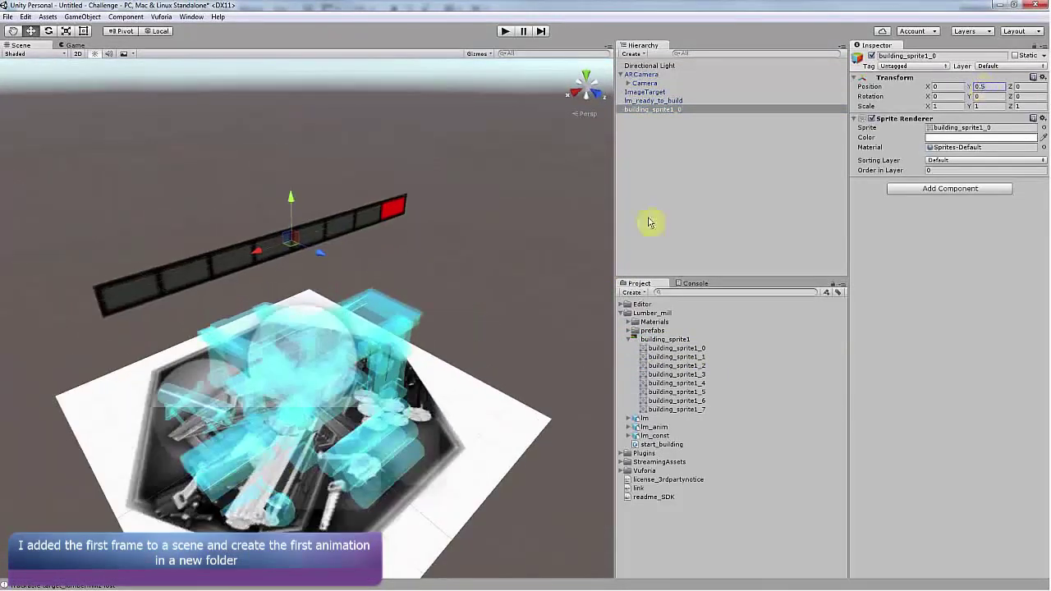
# Dock the Animation window beside the Hierarchy with building_sprite1_0 selected.
pyautogui.moveTo(384, 276)
pyautogui.keyDown('alt'); pyautogui.mouseDown()
pyautogui.moveTo(397, 282)
pyautogui.moveTo(387, 259)
pyautogui.mouseUp(); pyautogui.keyUp('alt')
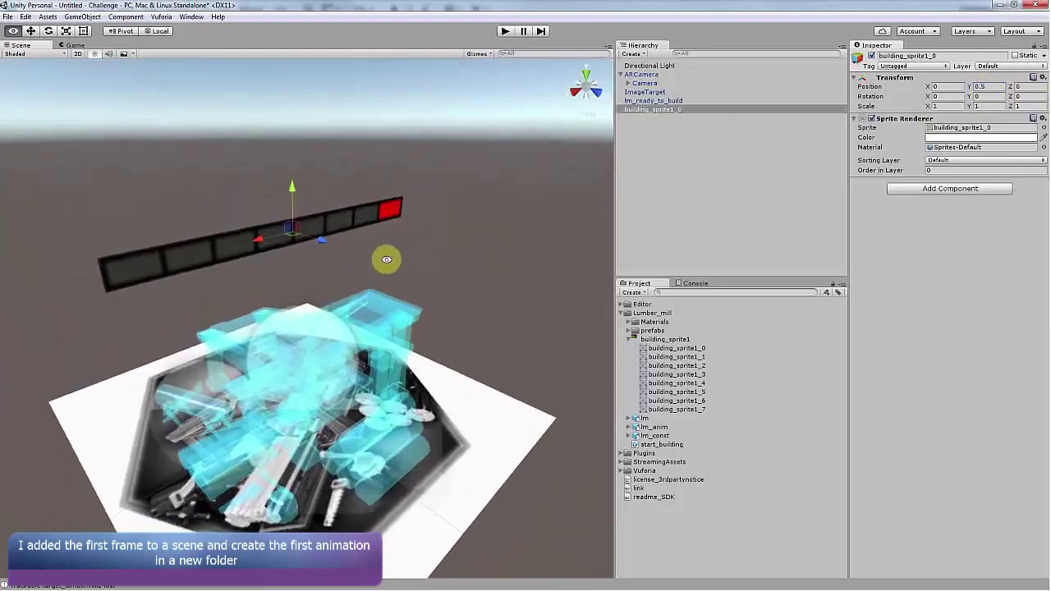
pyautogui.click(656, 147)
pyautogui.click(656, 110)
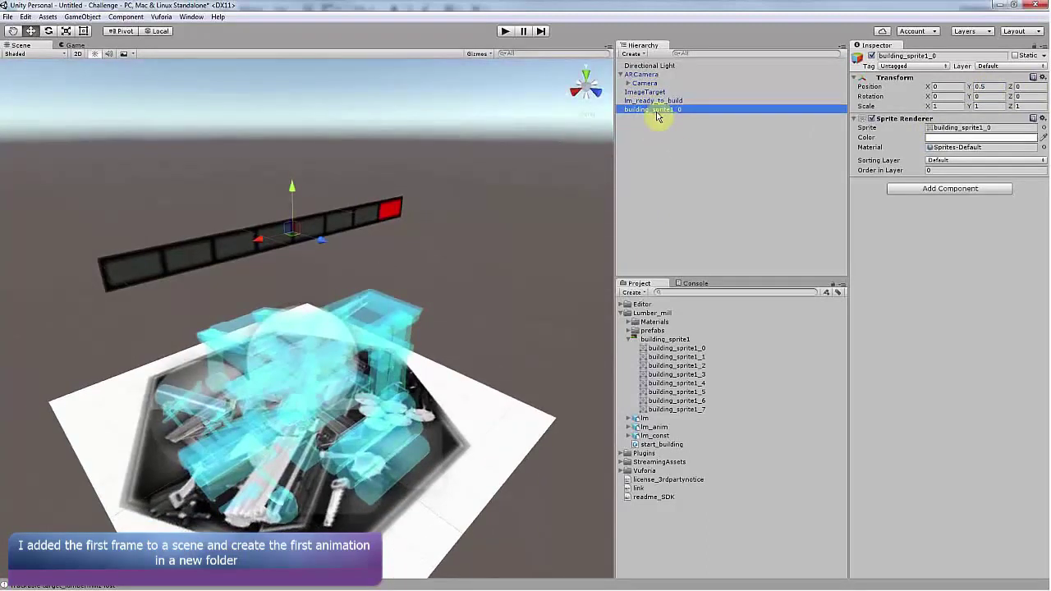
pyautogui.rightClick(656, 116)
pyautogui.click(633, 134)
pyautogui.click(82, 17)
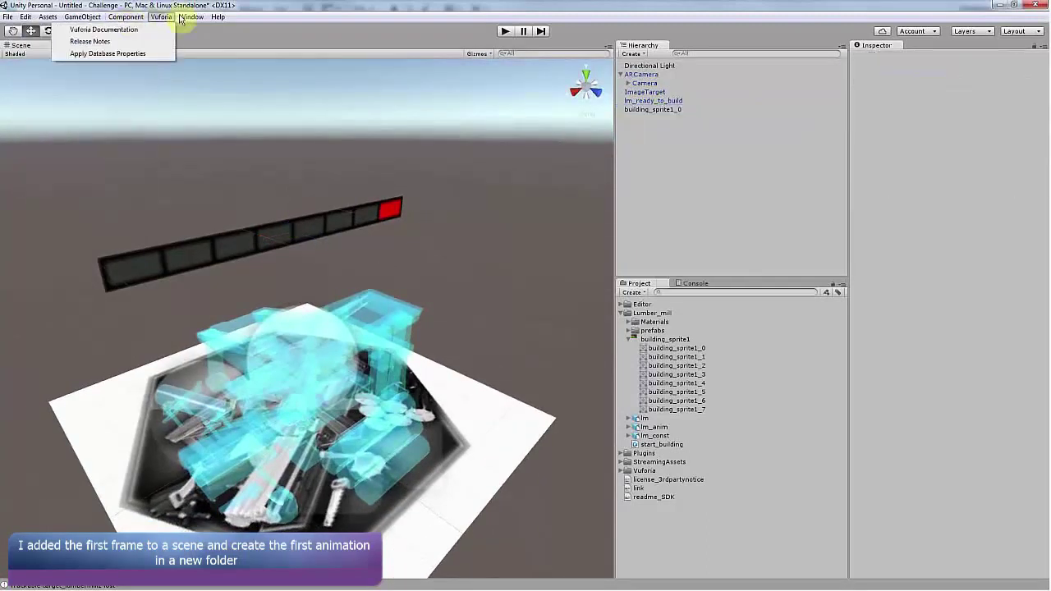
pyautogui.moveTo(191, 16)
pyautogui.click(108, 146)
pyautogui.moveTo(731, 108)
pyautogui.mouseDown()
pyautogui.moveTo(694, 55)
pyautogui.moveTo(663, 47)
pyautogui.mouseUp()
pyautogui.click(643, 45)
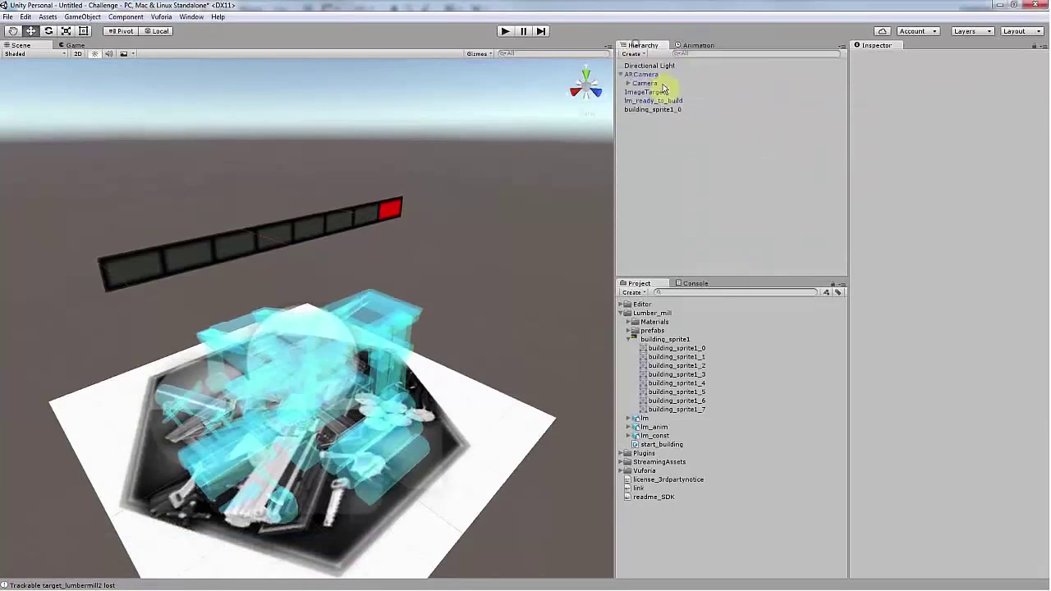
pyautogui.click(662, 98)
pyautogui.click(695, 48)
# Save a new clip building_construction_lm inside a new 'animations' folder.
pyautogui.click(810, 180)
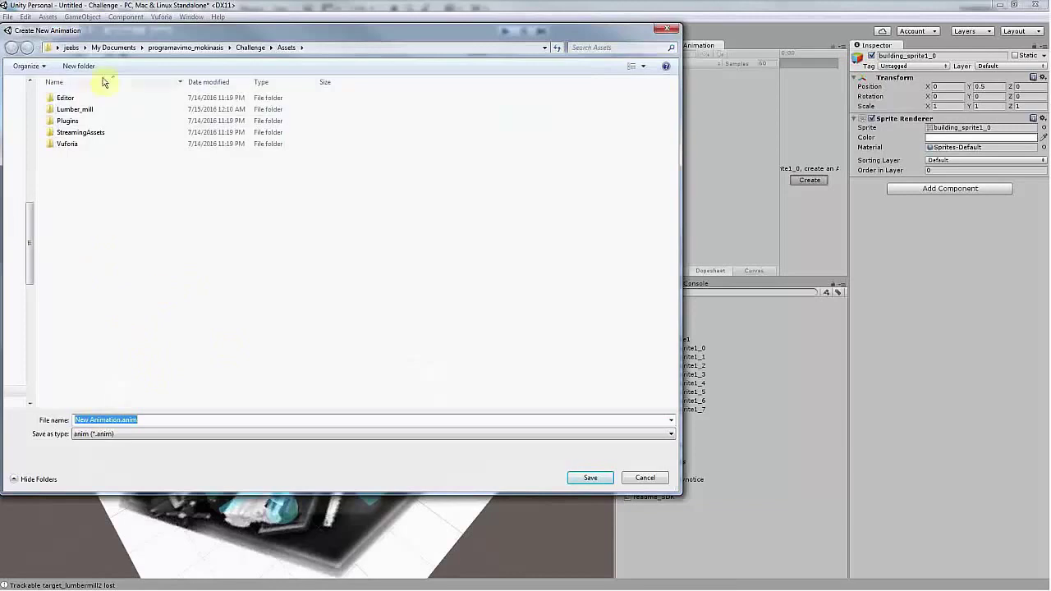
pyautogui.click(86, 69)
pyautogui.write('animatio')
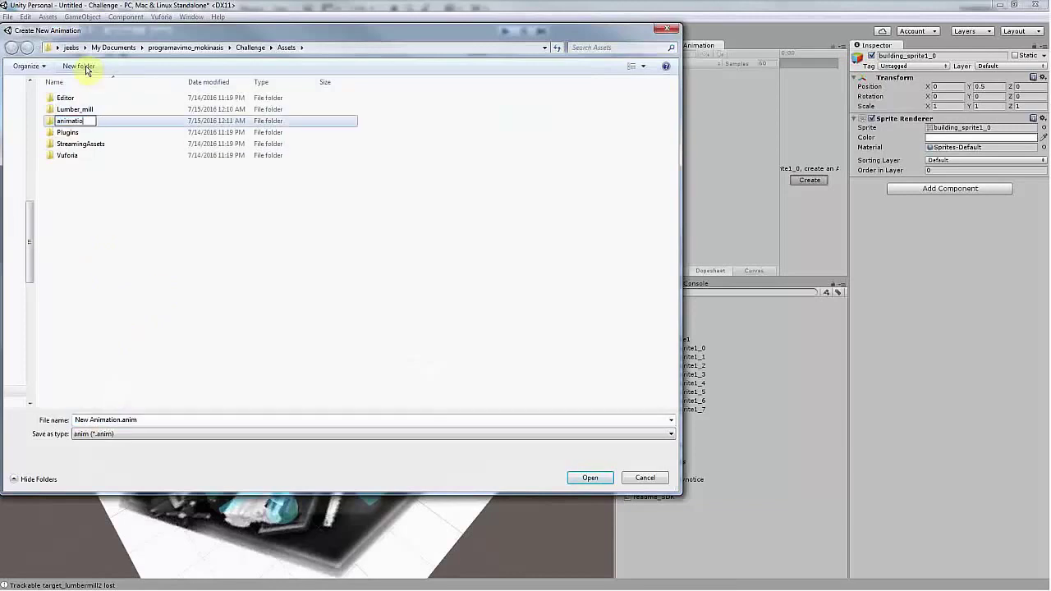
pyautogui.write('ns')
pyautogui.press('Return')
pyautogui.press('Return')
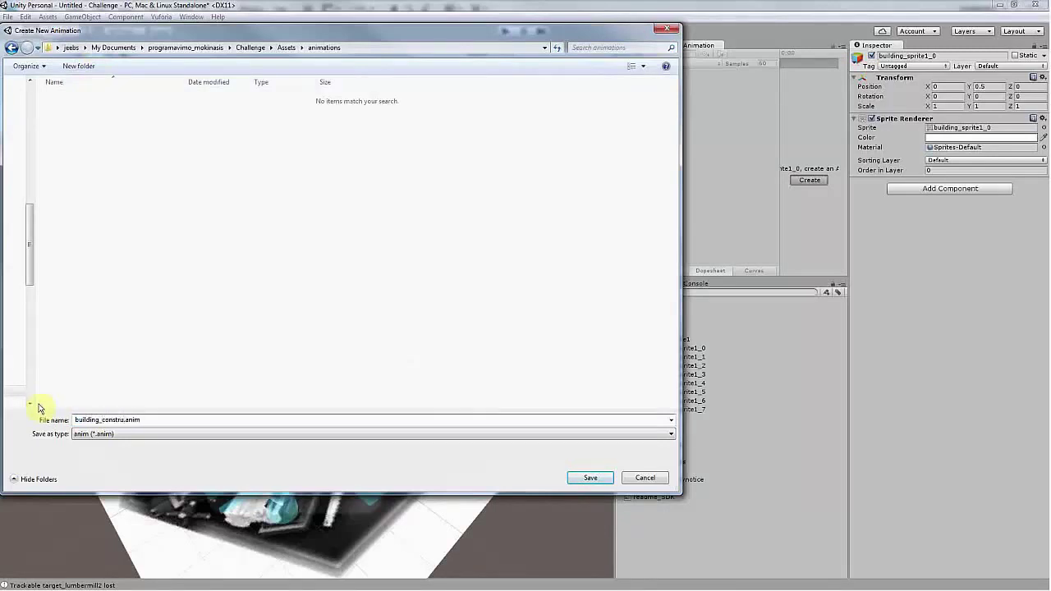
pyautogui.write('n_lm')
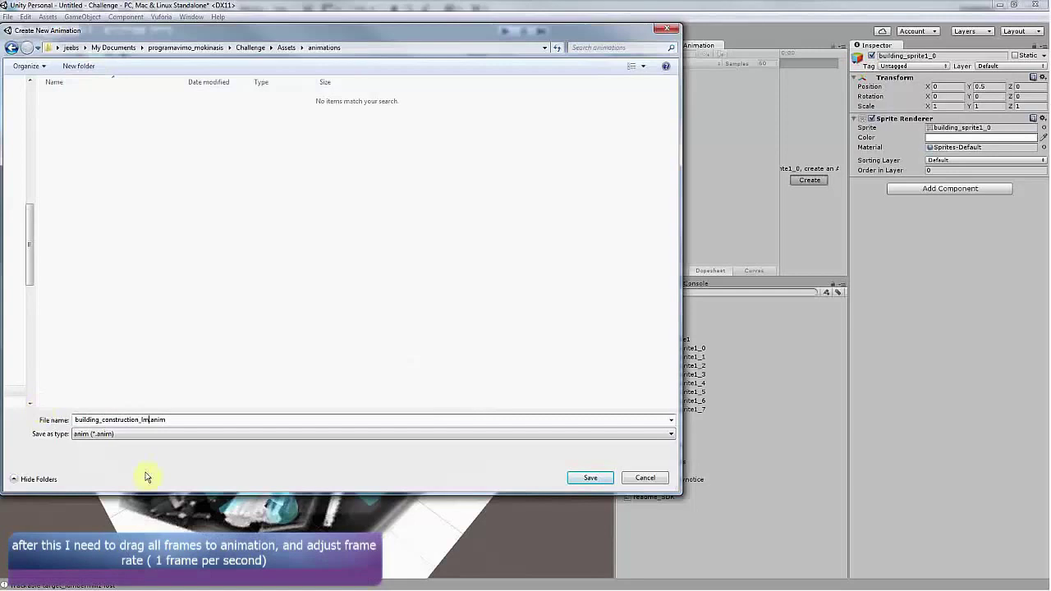
pyautogui.click(580, 479)
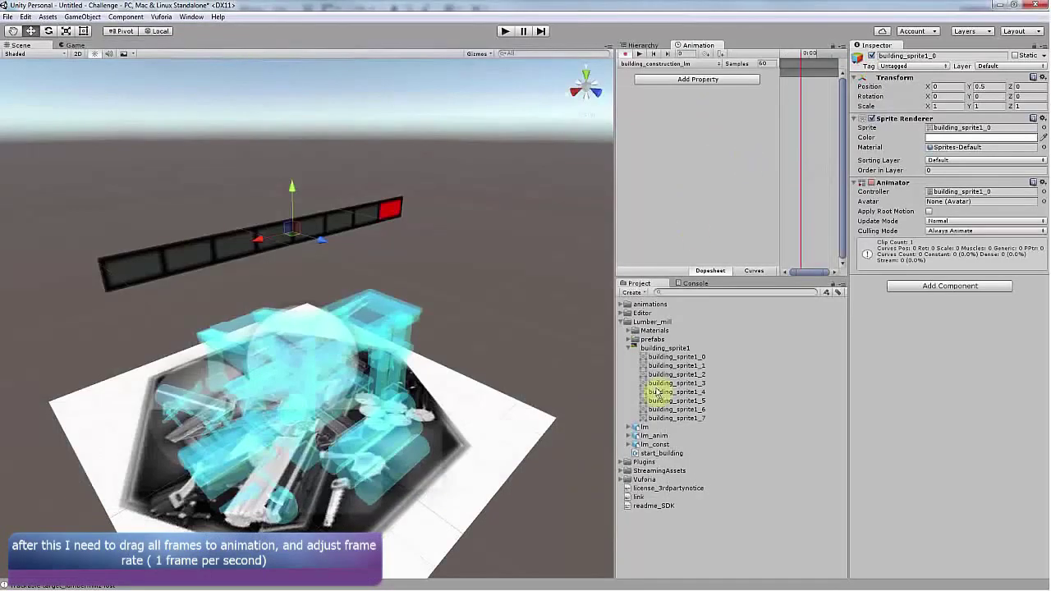
# Add all eight building_sprite1 frames as keyframes on the clip timeline.
pyautogui.click(677, 417)
pyautogui.keyDown('shift'); pyautogui.click(677, 357); pyautogui.keyUp('shift')
pyautogui.moveTo(682, 365); pyautogui.dragTo(807, 78)
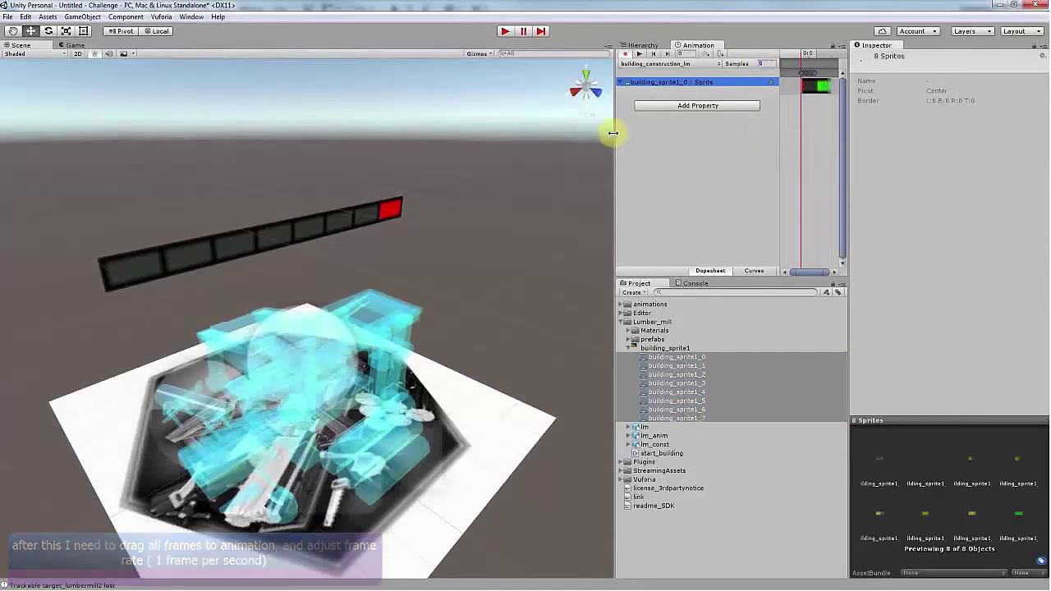
pyautogui.moveTo(614, 129); pyautogui.dragTo(550, 127)
# Preview the yellow-green-red bar animation from the first keyframe, then return to the Hierarchy.
pyautogui.click(506, 31)
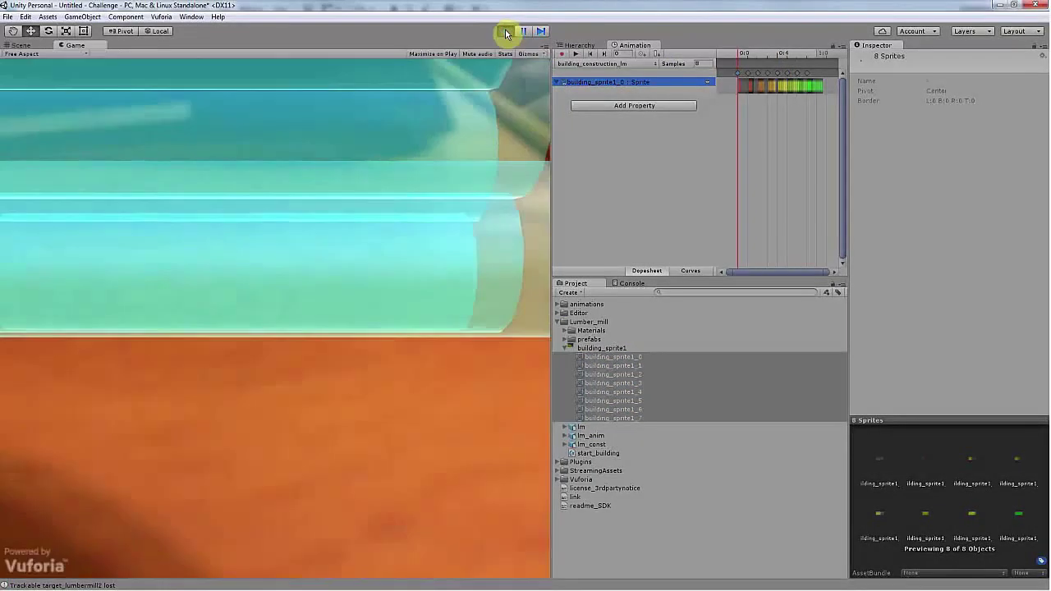
pyautogui.click(505, 31)
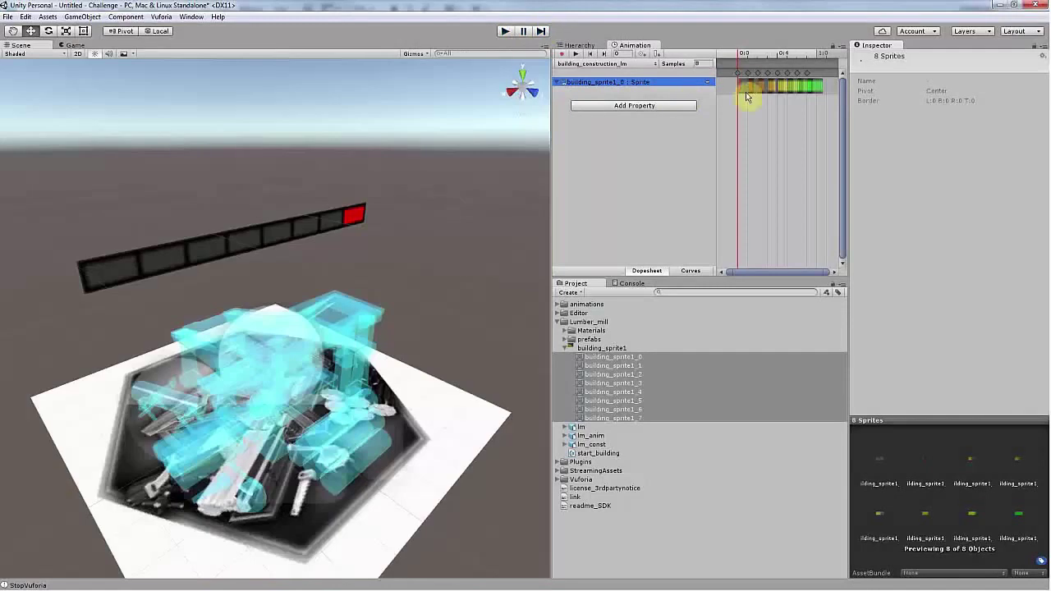
pyautogui.click(573, 54)
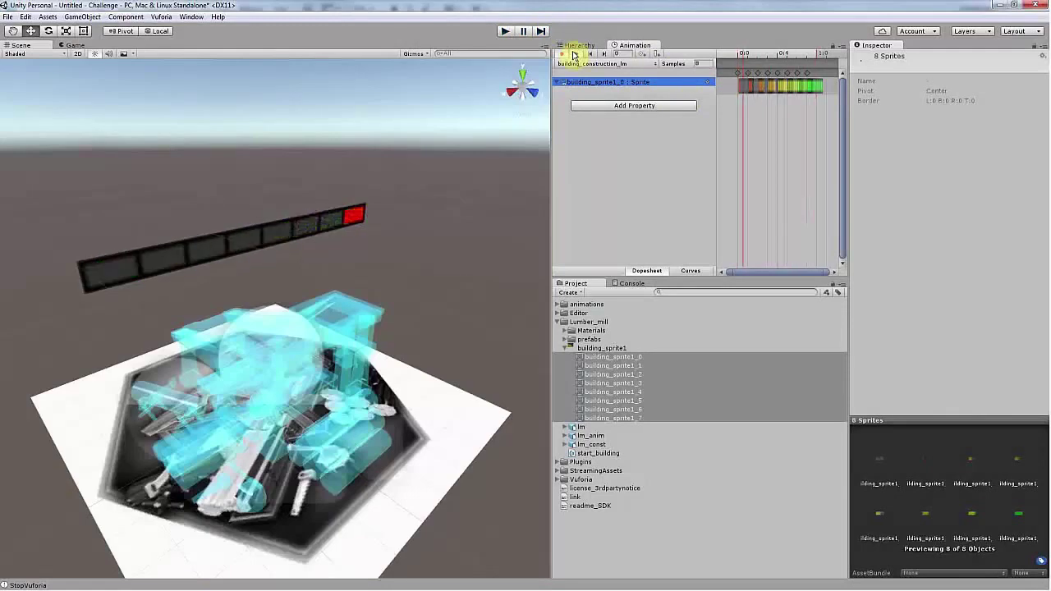
pyautogui.write('1')
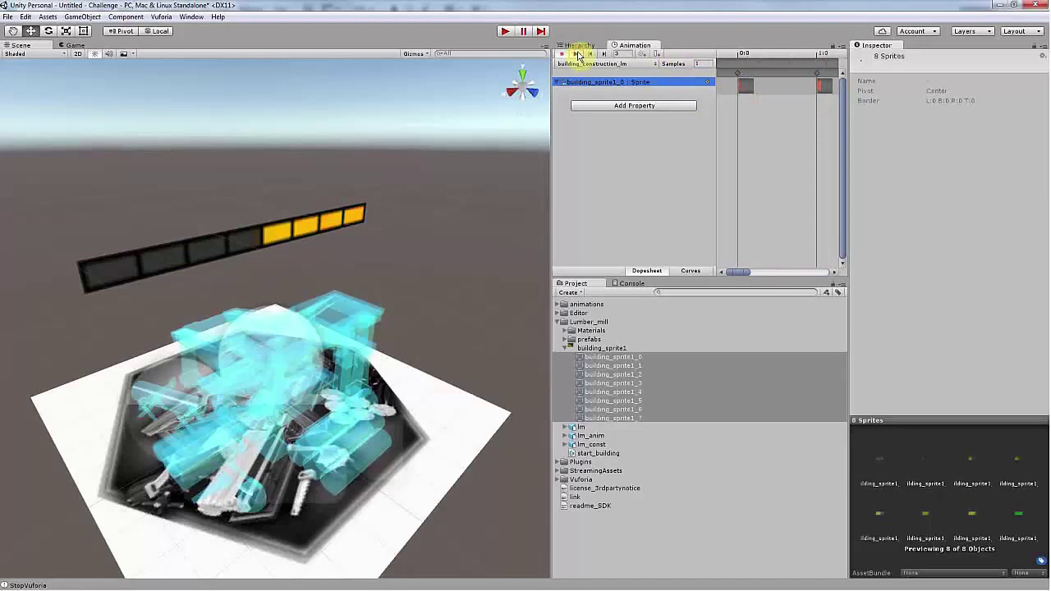
pyautogui.moveTo(281, 228); pyautogui.dragTo(347, 236, button='middle')
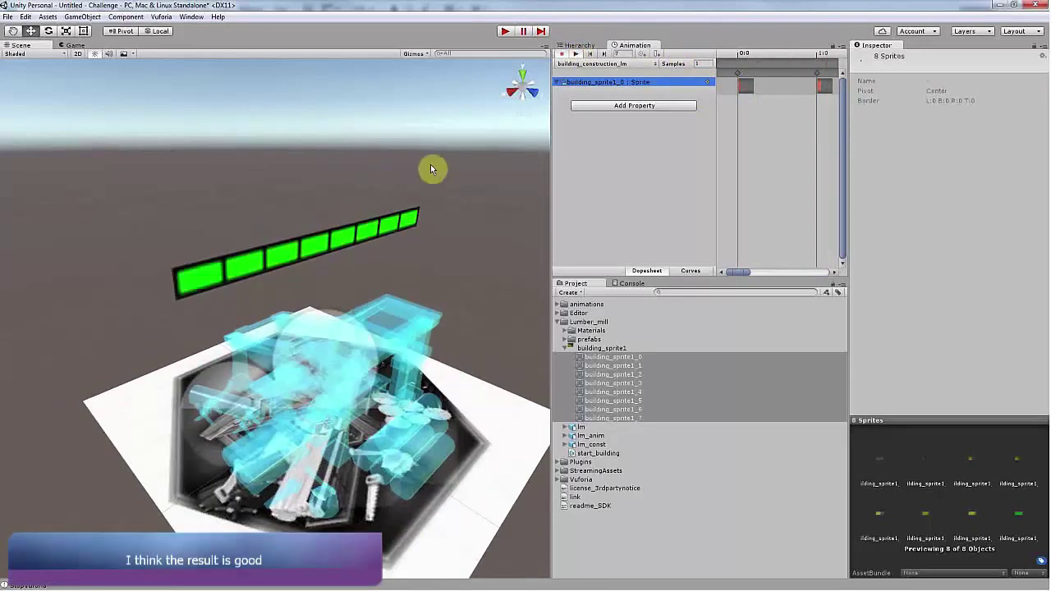
pyautogui.click(744, 79)
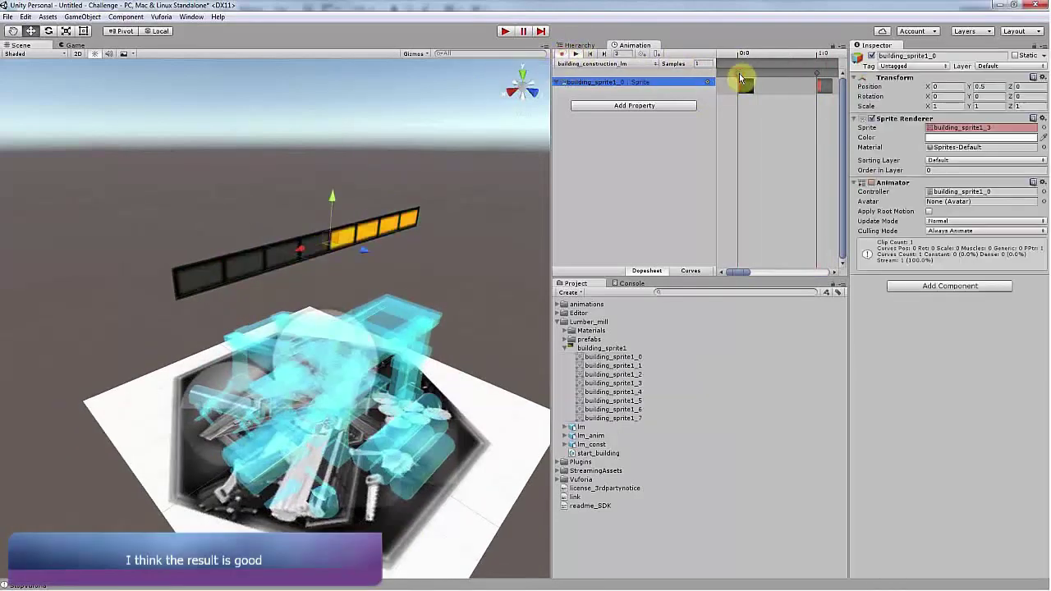
pyautogui.click(575, 53)
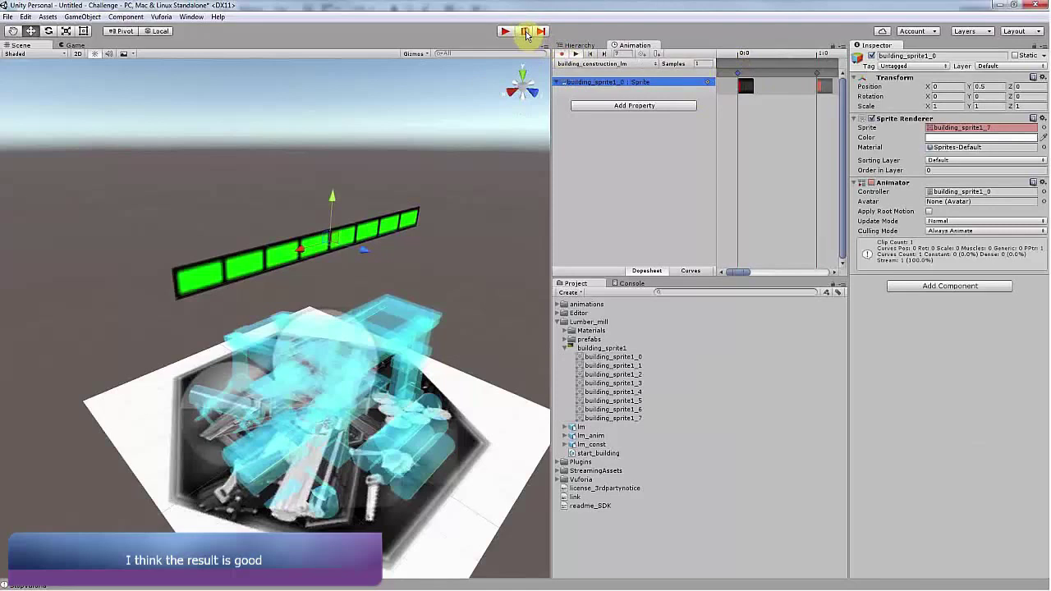
pyautogui.click(605, 54)
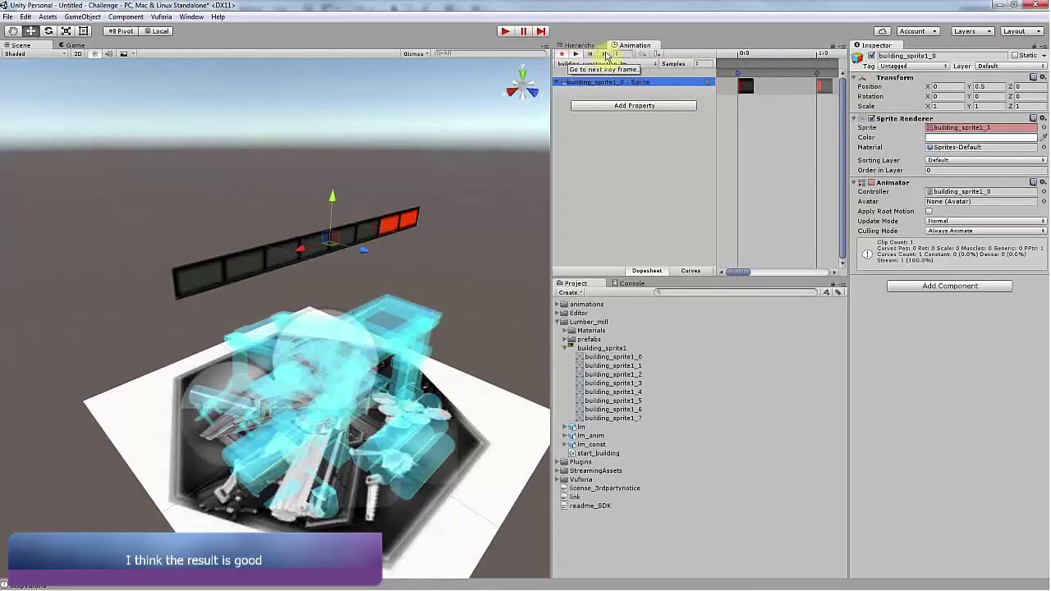
pyautogui.click(565, 45)
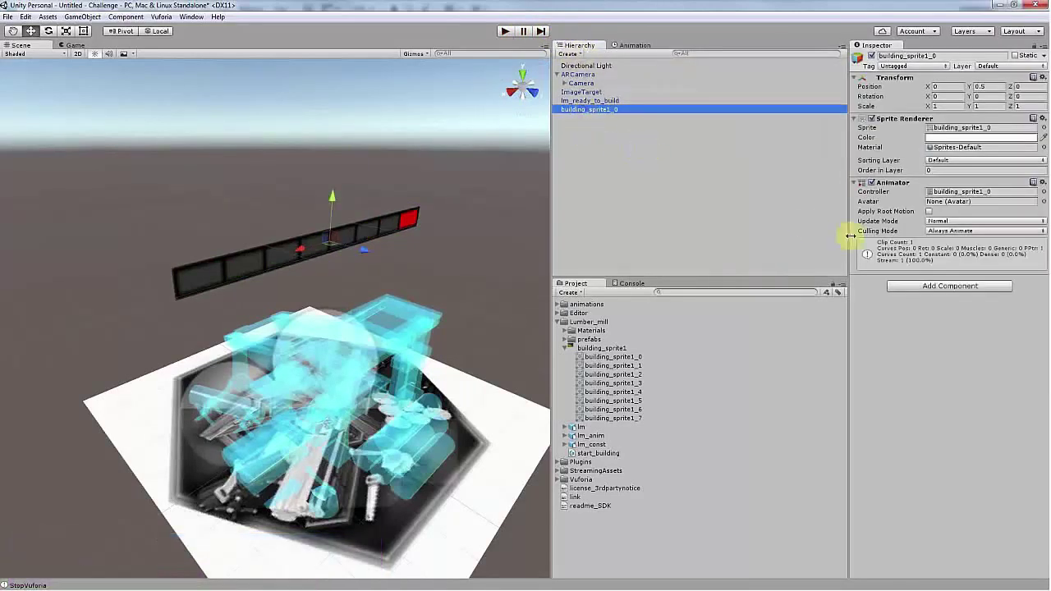
# Watch the life bar flash over the lumber mill in Play mode, then collapse building_sprite1.
pyautogui.click(504, 31)
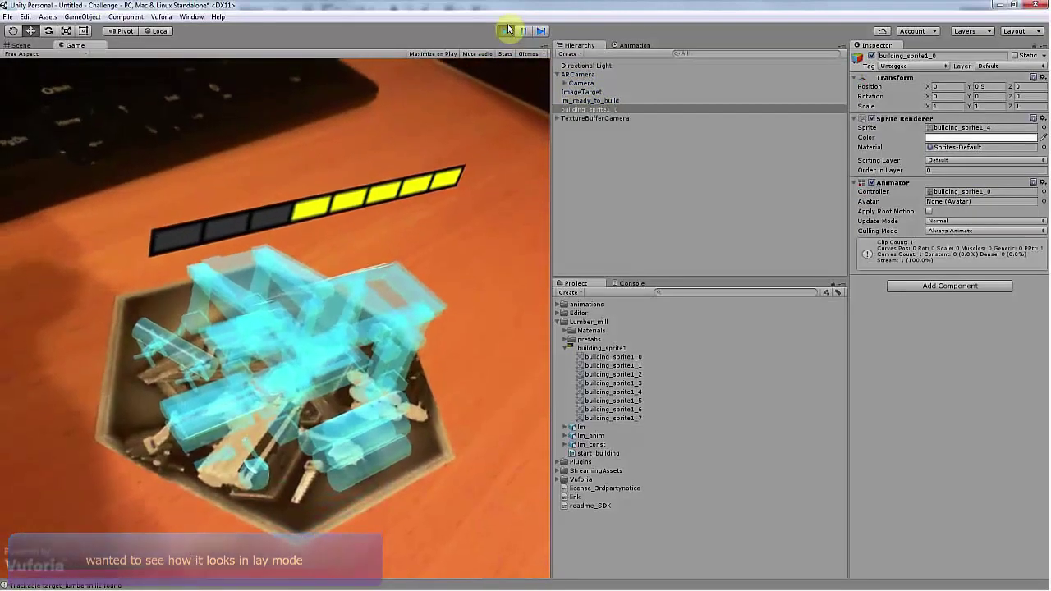
pyautogui.click(506, 32)
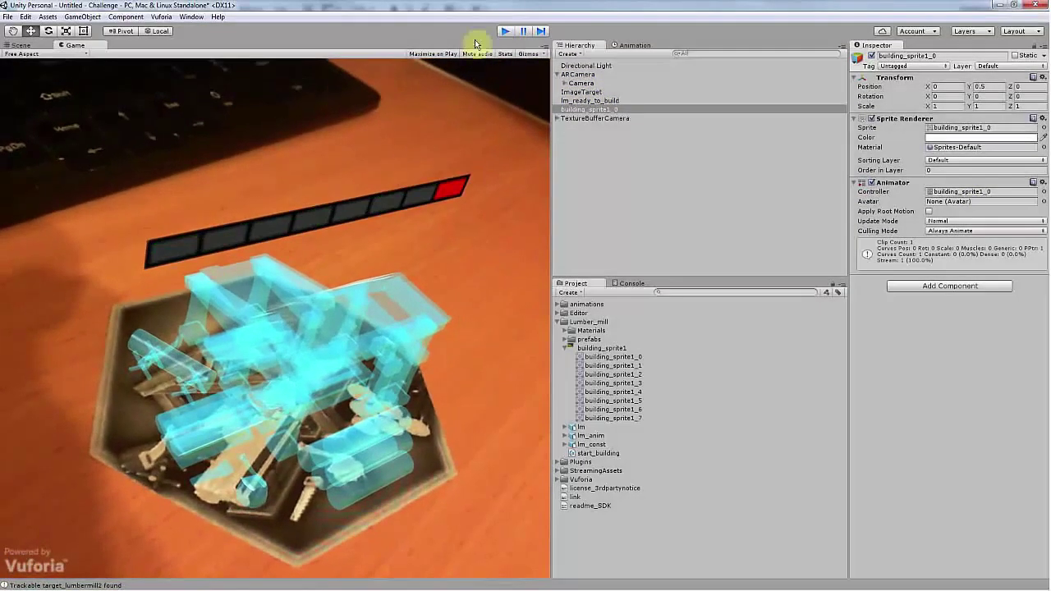
pyautogui.click(567, 348)
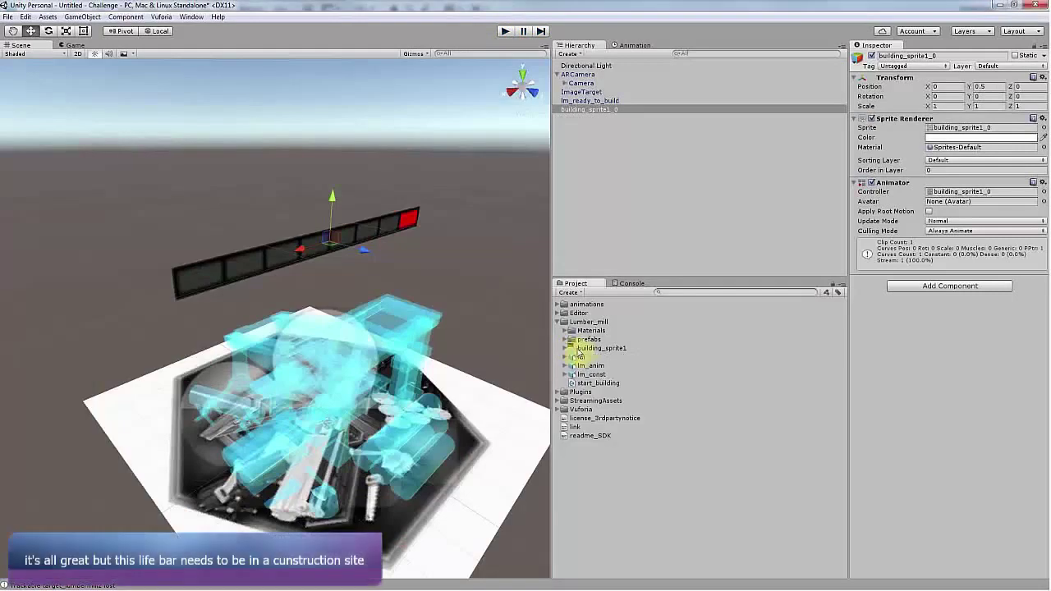
# Save building_sprite1_0 as prefab lm_building_sprite and delete it from the scene.
pyautogui.moveTo(608, 112); pyautogui.dragTo(587, 339)
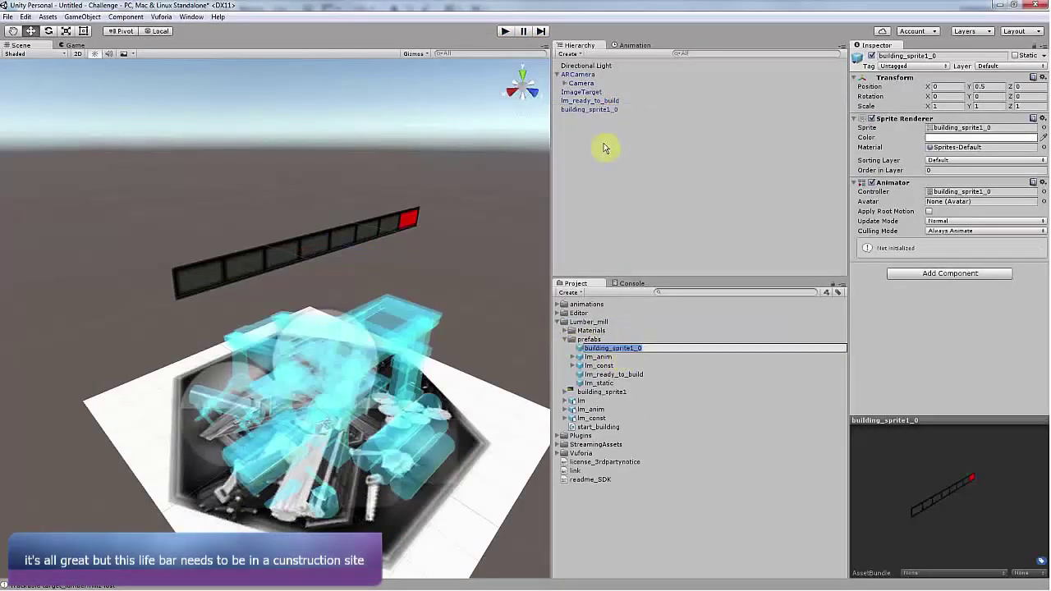
pyautogui.click(591, 109)
pyautogui.press('Delete')
pyautogui.click(610, 348)
pyautogui.click(612, 350)
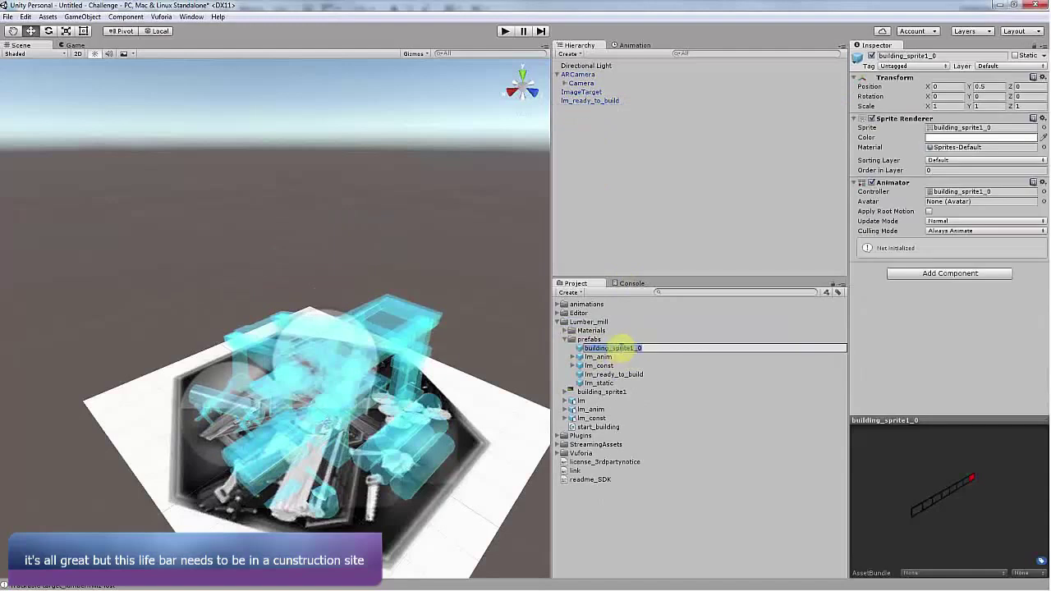
pyautogui.click(583, 348)
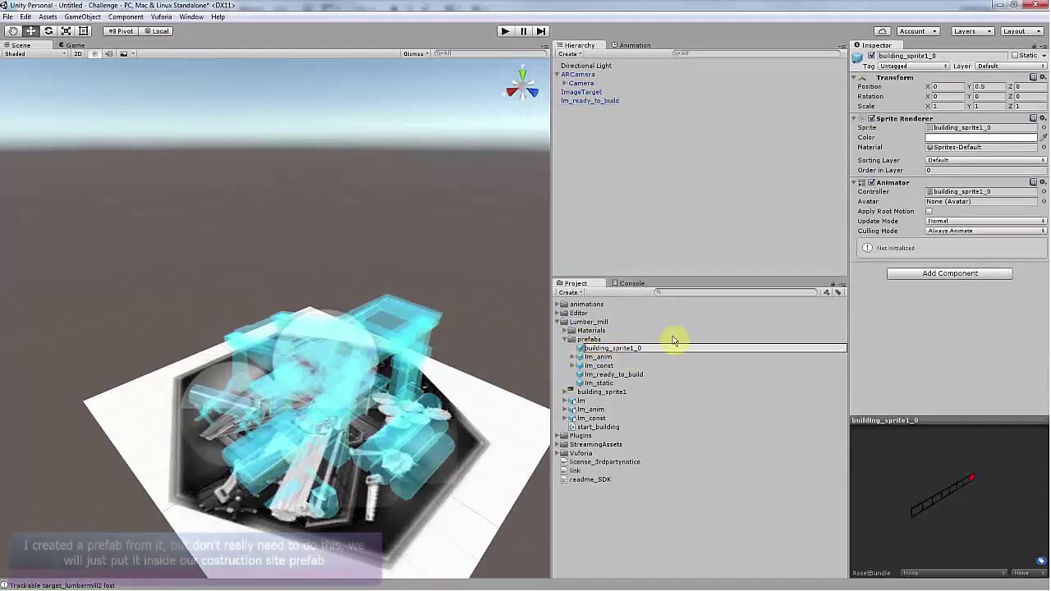
pyautogui.write('lm_')
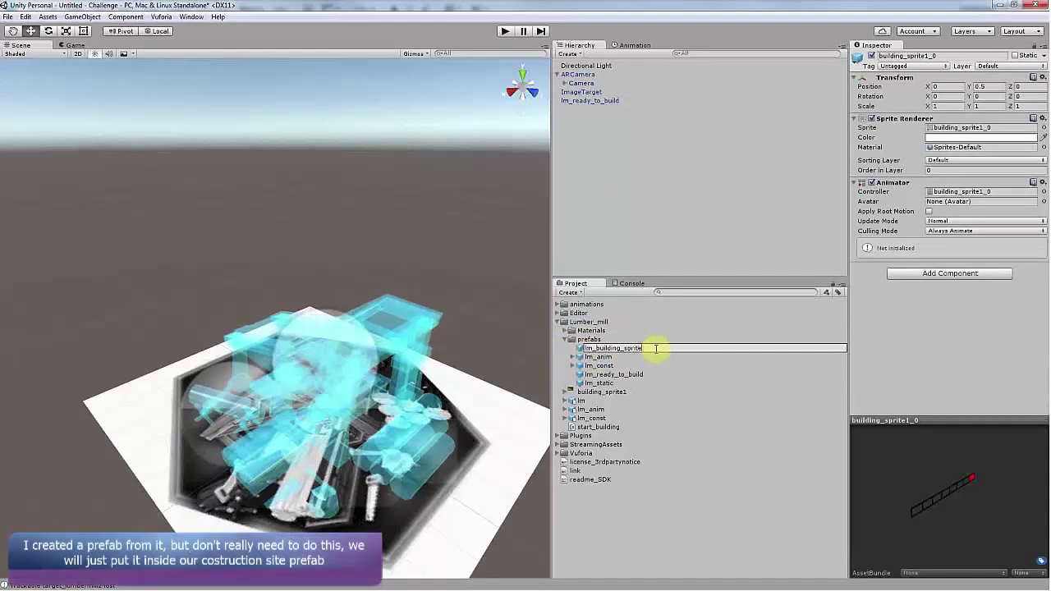
pyautogui.press('Return')
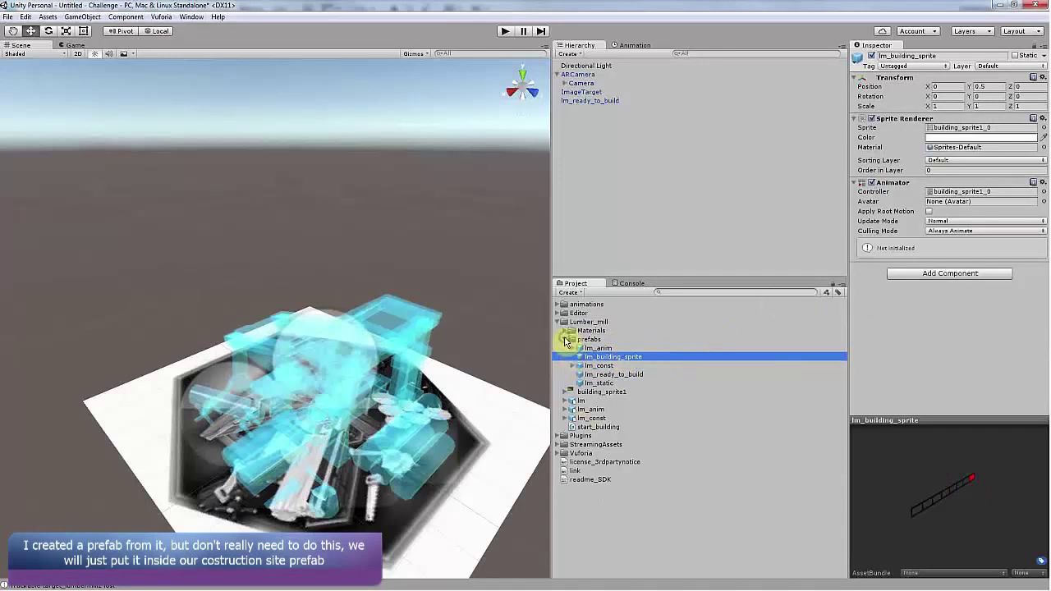
pyautogui.click(566, 342)
# Create a new C# script in the Lumber_mill folder.
pyautogui.rightClick(581, 321)
pyautogui.moveTo(612, 326)
pyautogui.click(486, 79)
pyautogui.write('lm_building')
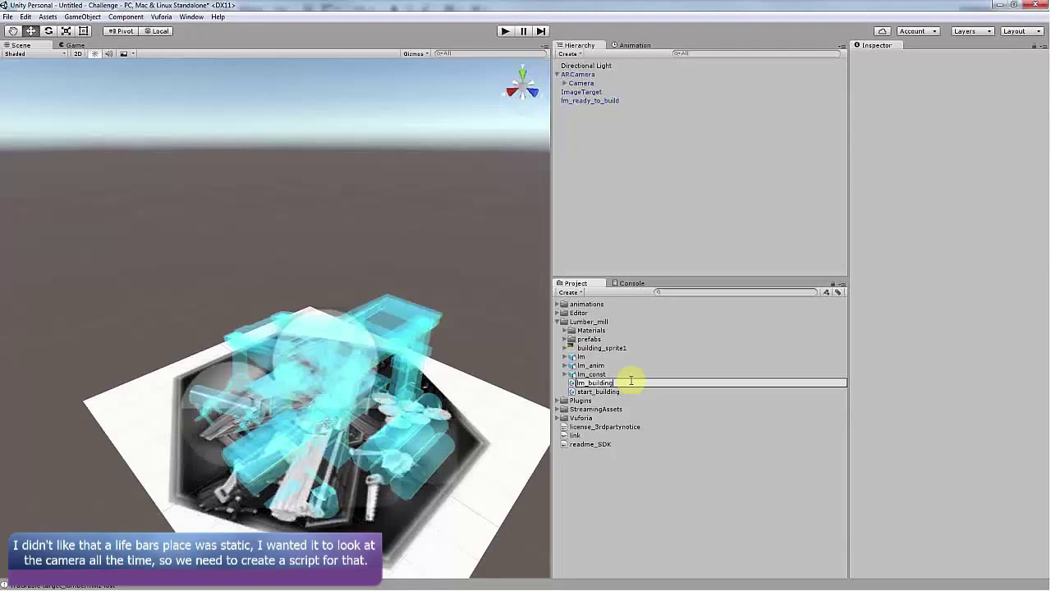
# Name the script lm_building_look_at_cam and open it in Visual Studio.
pyautogui.write('_look_at_cam')
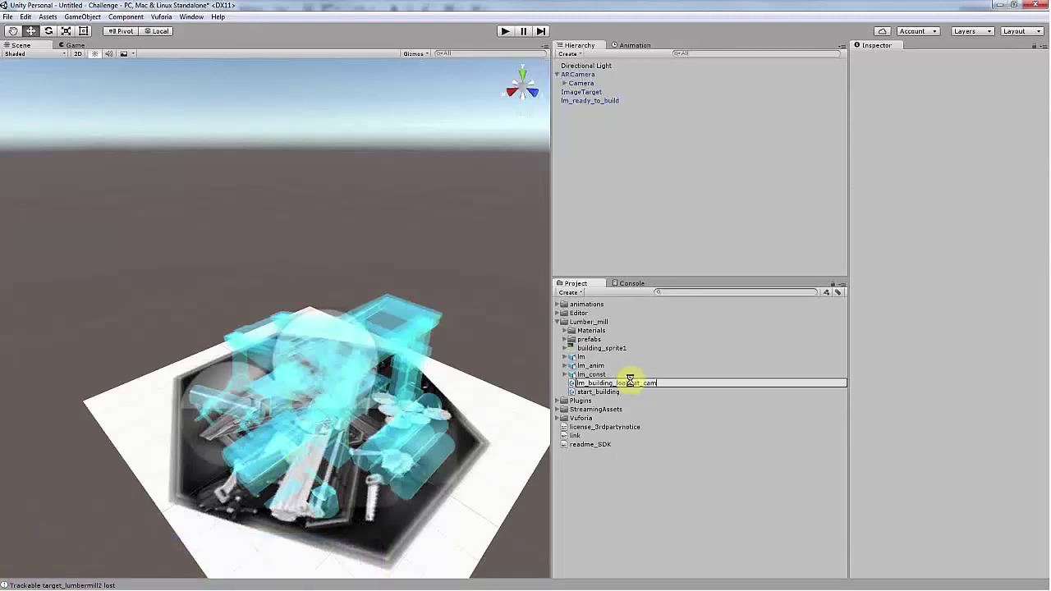
pyautogui.doubleClick(638, 376)
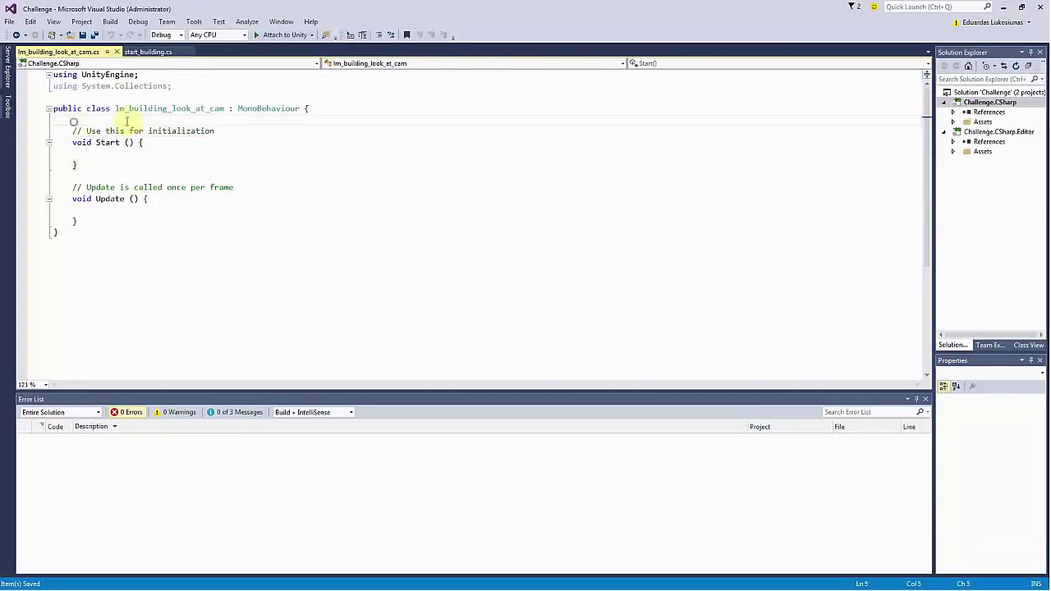
# Declare a public GameObject cam and delete the Start method.
pyautogui.write('public GameObject cam;')
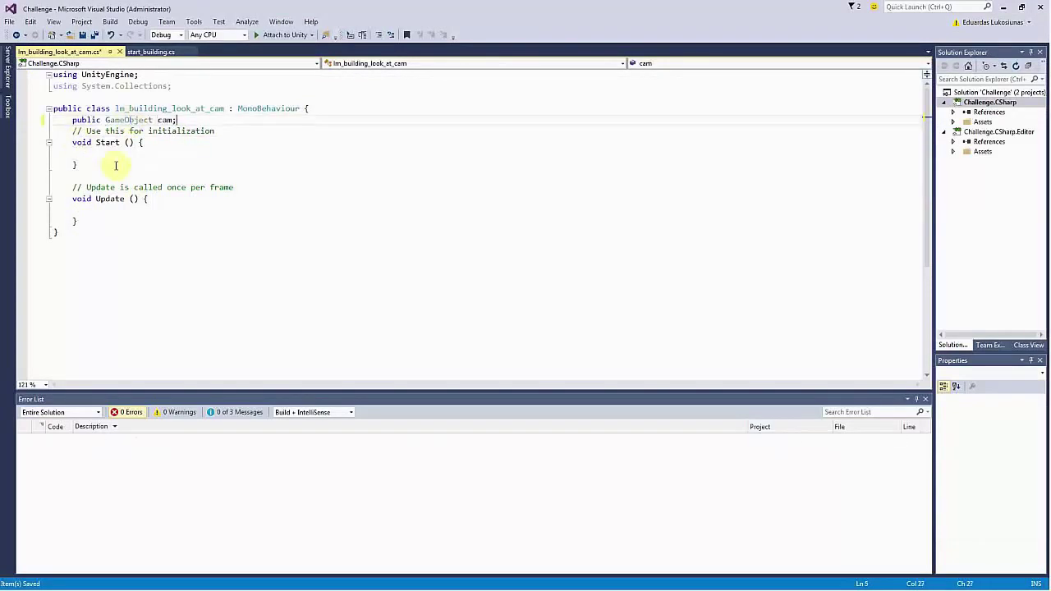
pyautogui.moveTo(54, 131); pyautogui.dragTo(236, 187)
pyautogui.press('Delete')
# In Update, set transform.rotation from Quaternion.LookRotation on cam's transform, and save.
pyautogui.click(105, 139)
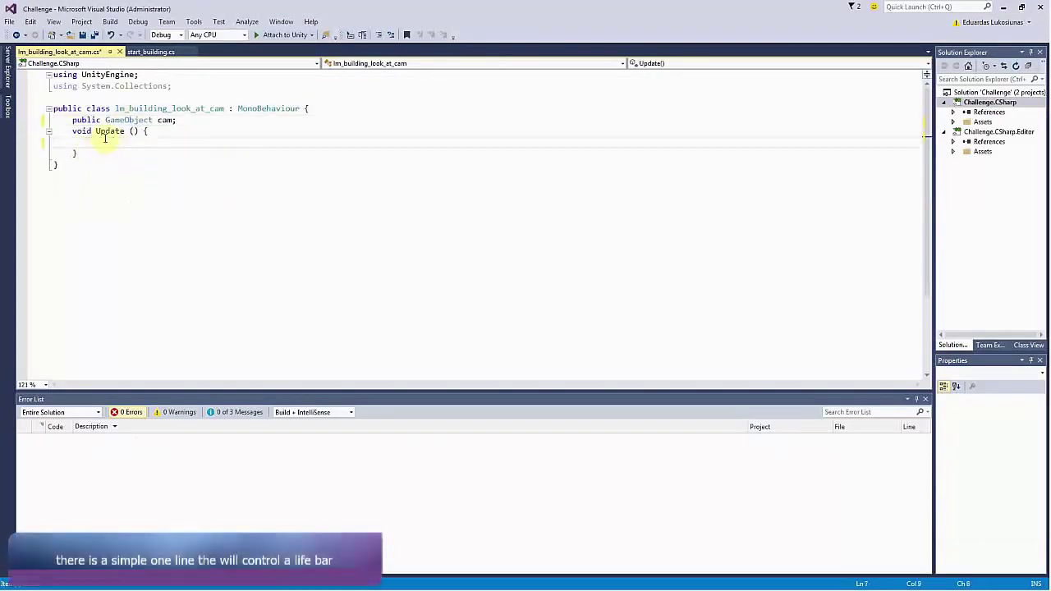
pyautogui.write('qua')
pyautogui.press('Tab')
pyautogui.write('rot =')
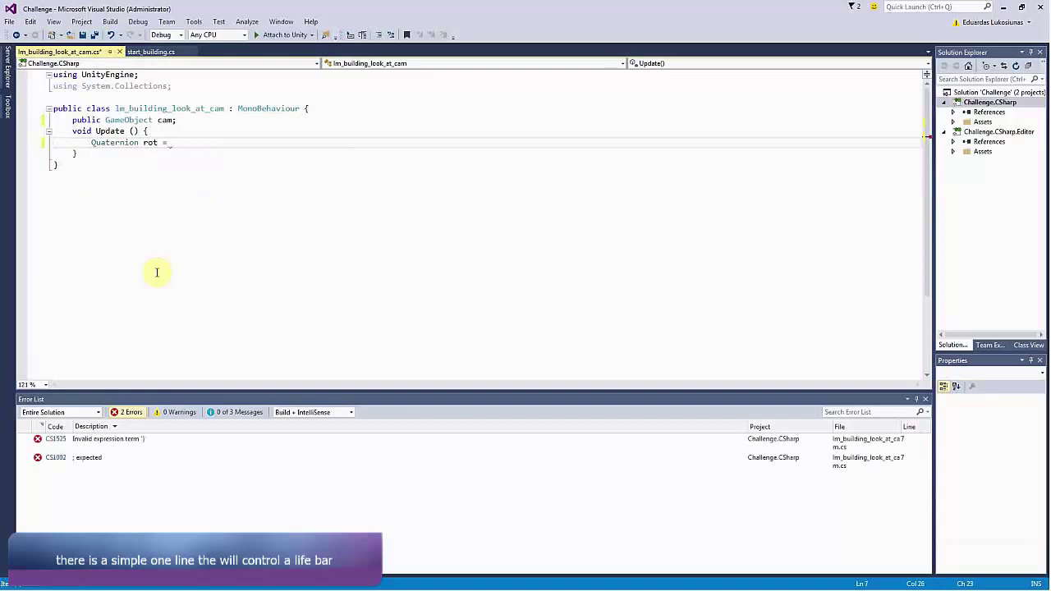
pyautogui.write(' Quaternion.loo')
pyautogui.press('Tab')
pyautogui.write('(')
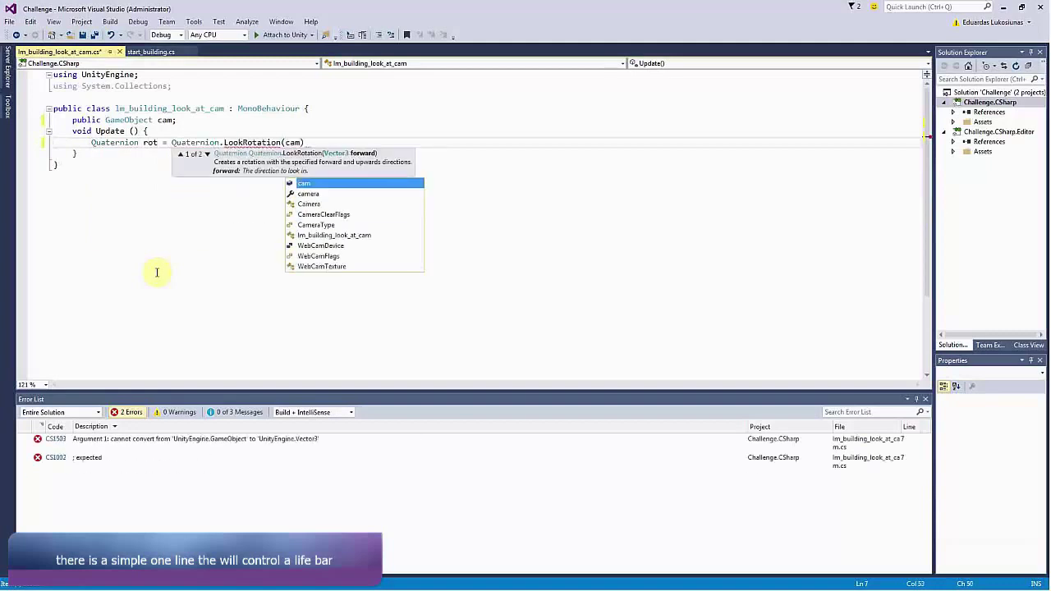
pyautogui.write('cam);')
pyautogui.press('Return')
pyautogui.write('transform.rot')
pyautogui.press('Tab')
pyautogui.write('= ')
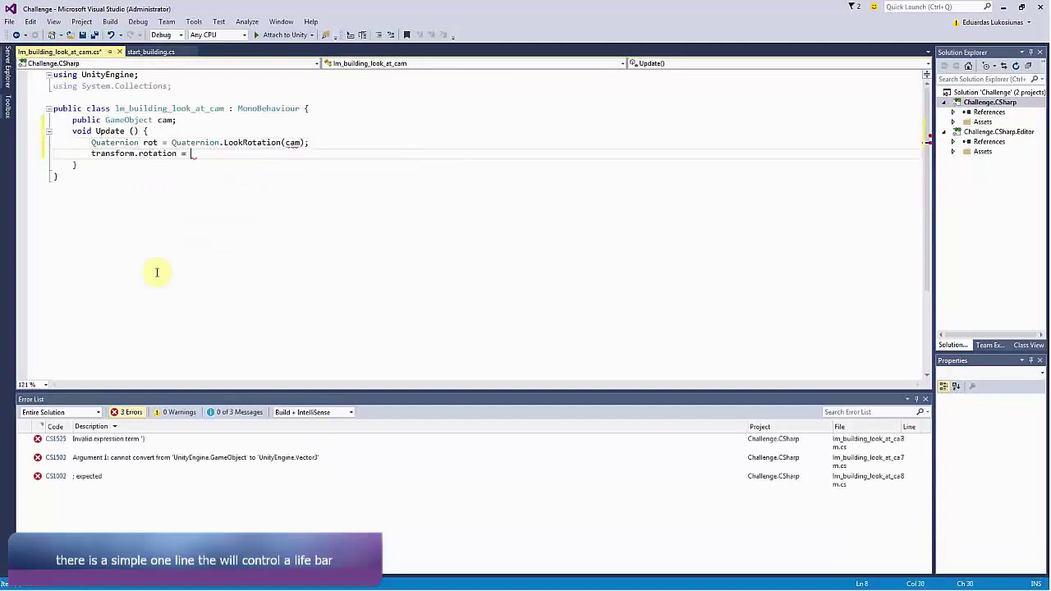
pyautogui.write('rot;')
pyautogui.hotkey('ctrl', 's')
pyautogui.write('.tr')
pyautogui.press('Tab')
# Complete cam.transform.position and assign ARCamera to the life bar script's Cam field.
pyautogui.write('.position')
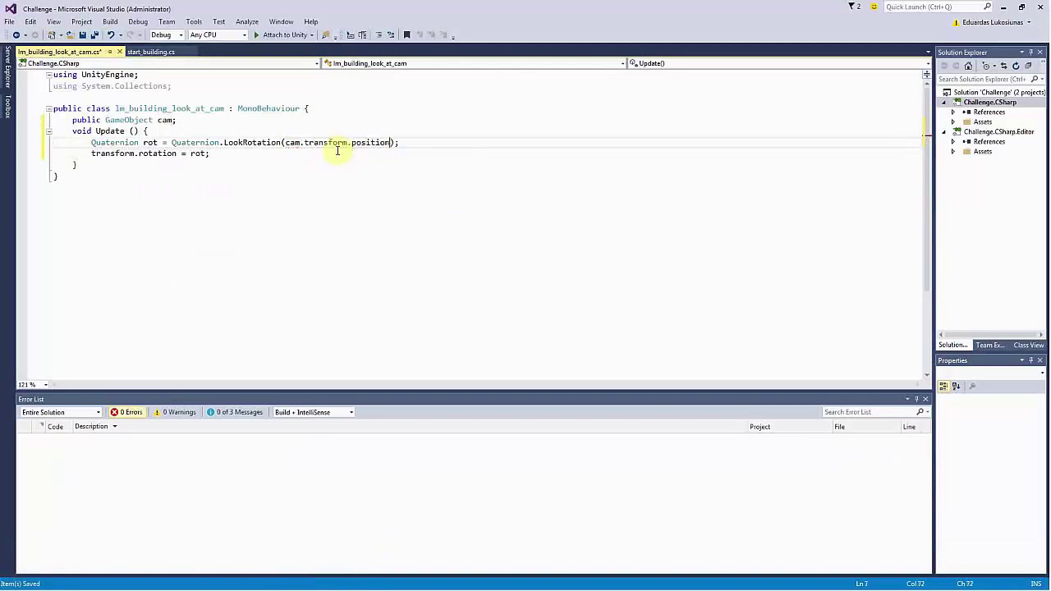
pyautogui.click(1039, 9)
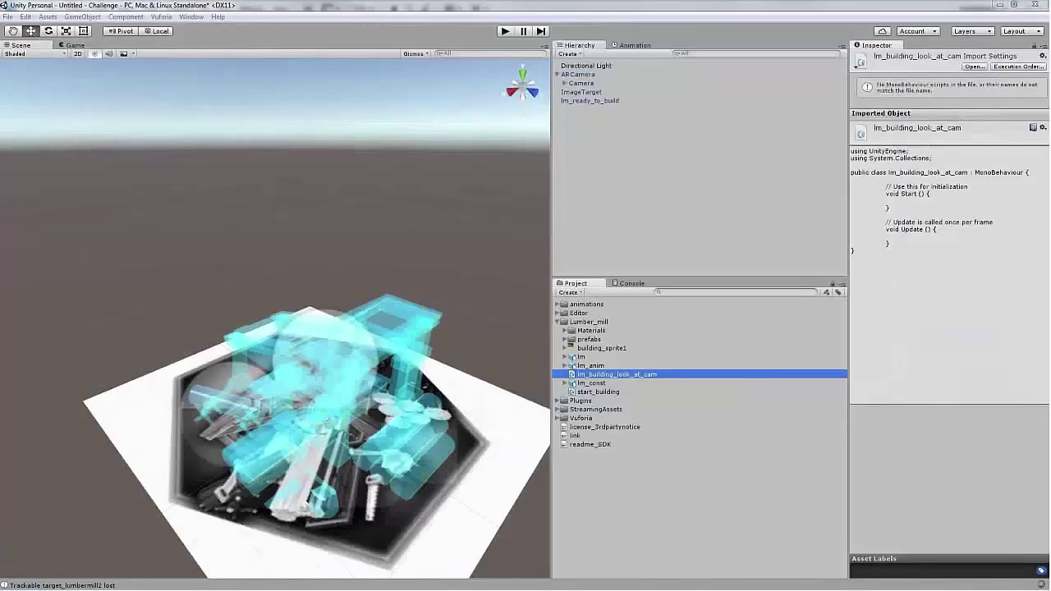
pyautogui.click(608, 365)
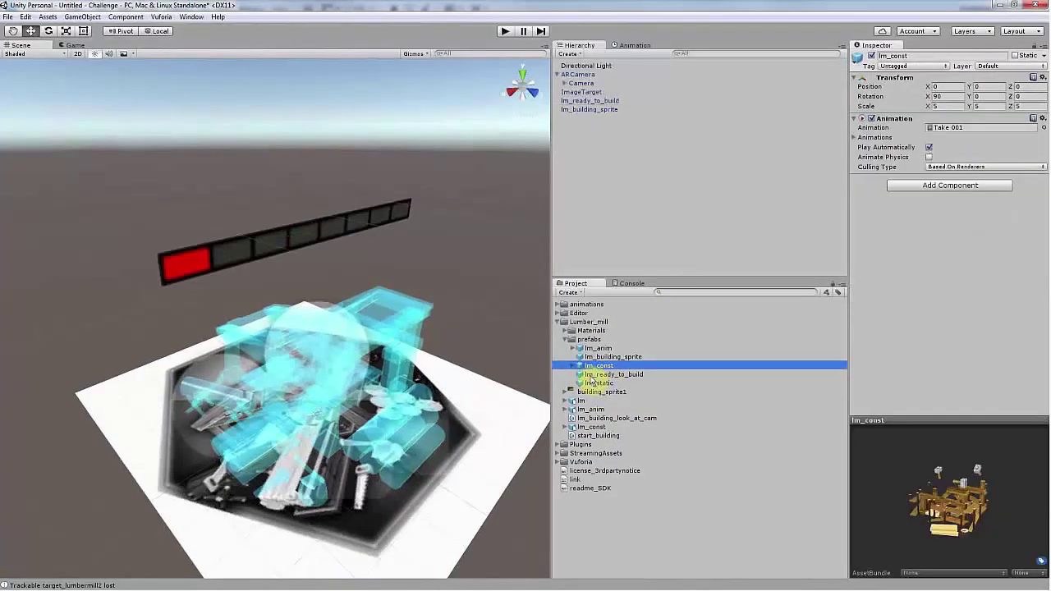
pyautogui.click(611, 357)
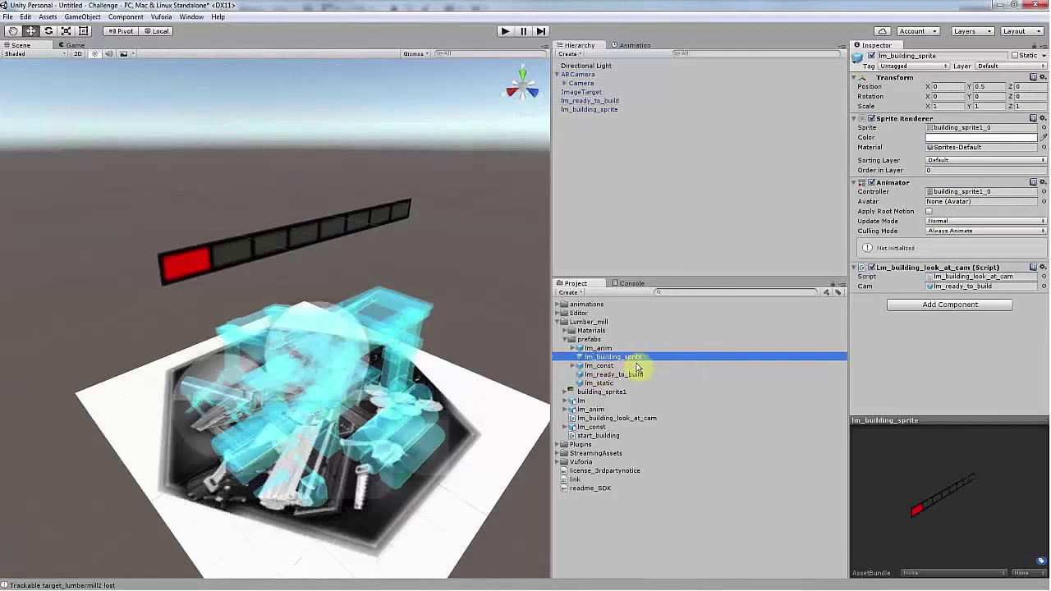
pyautogui.click(586, 109)
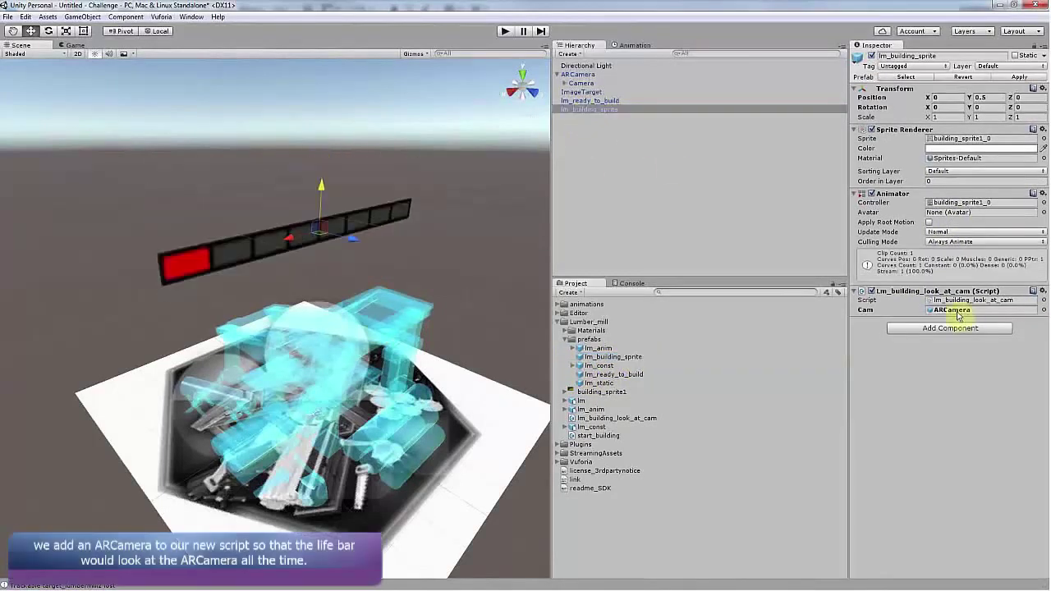
pyautogui.moveTo(569, 89); pyautogui.dragTo(950, 316)
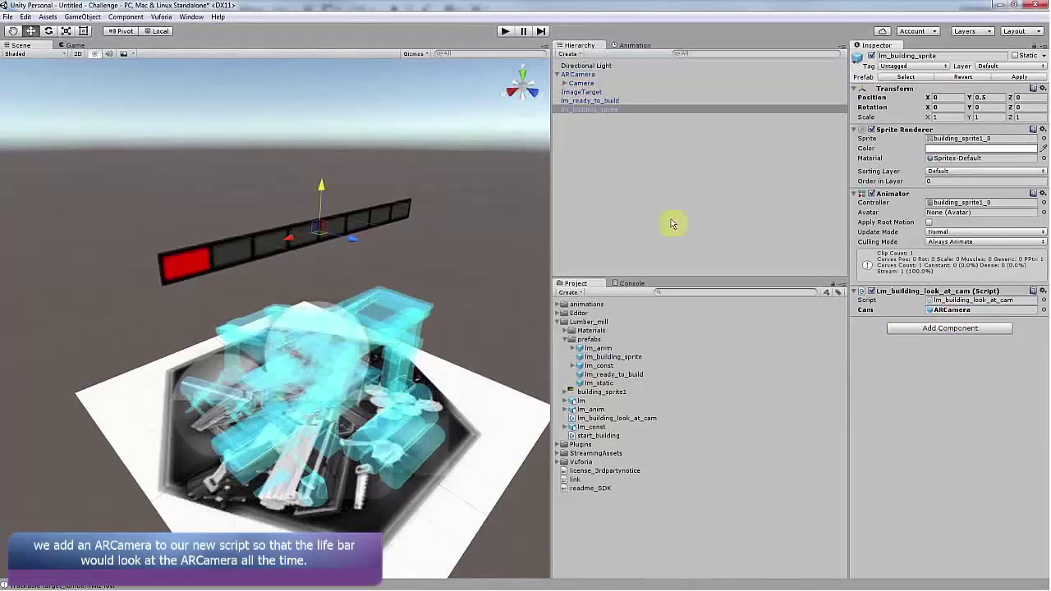
# Test in Play mode, scale the life bar to 0.5, and nest it under a placed lm_const.
pyautogui.click(503, 31)
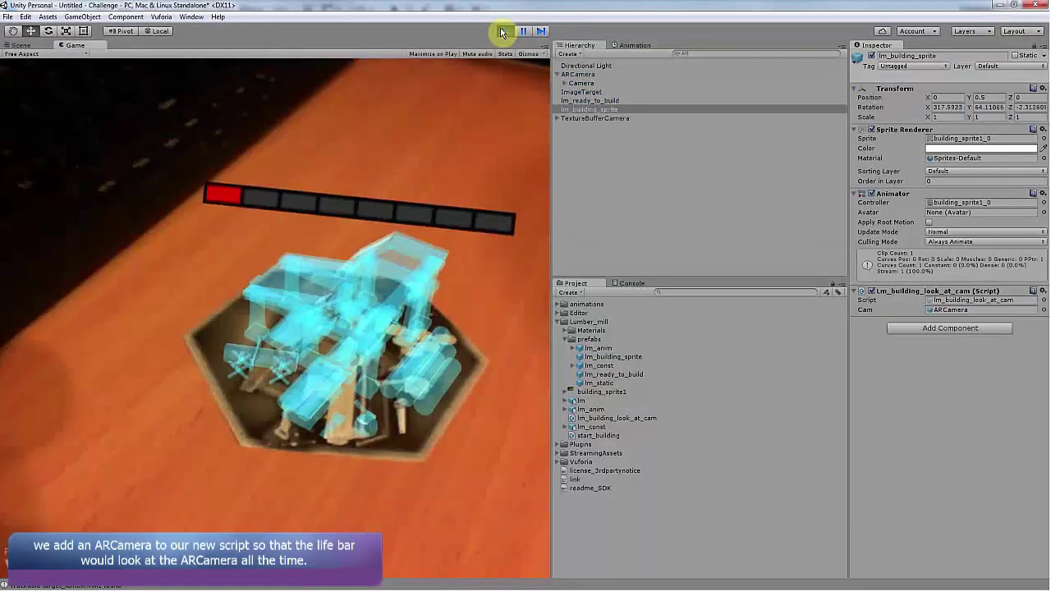
pyautogui.hotkey('ctrl', 'p')
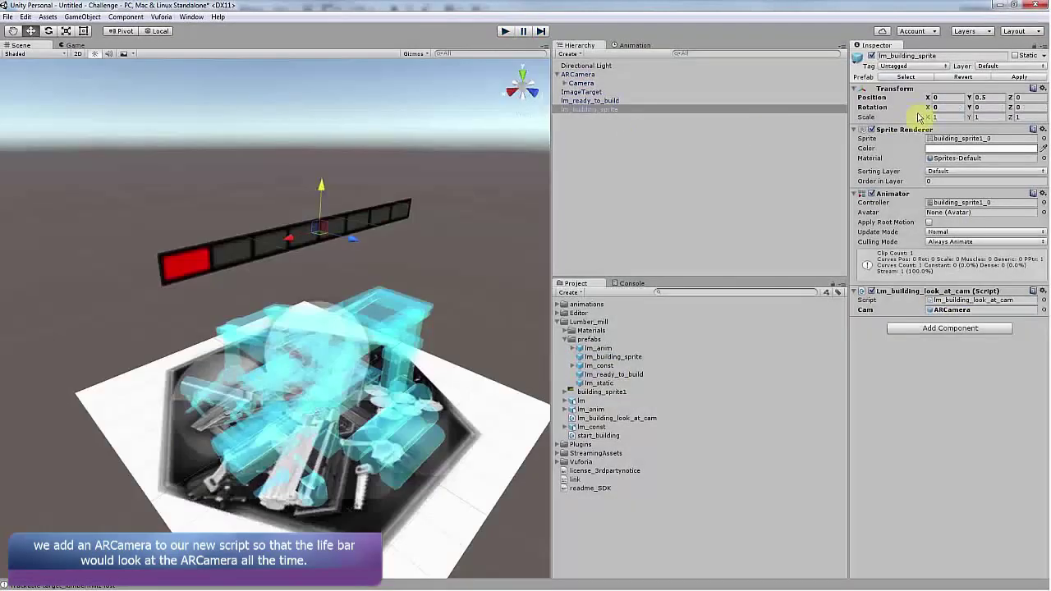
pyautogui.write('0.5')
pyautogui.press('Tab')
pyautogui.write('0.5')
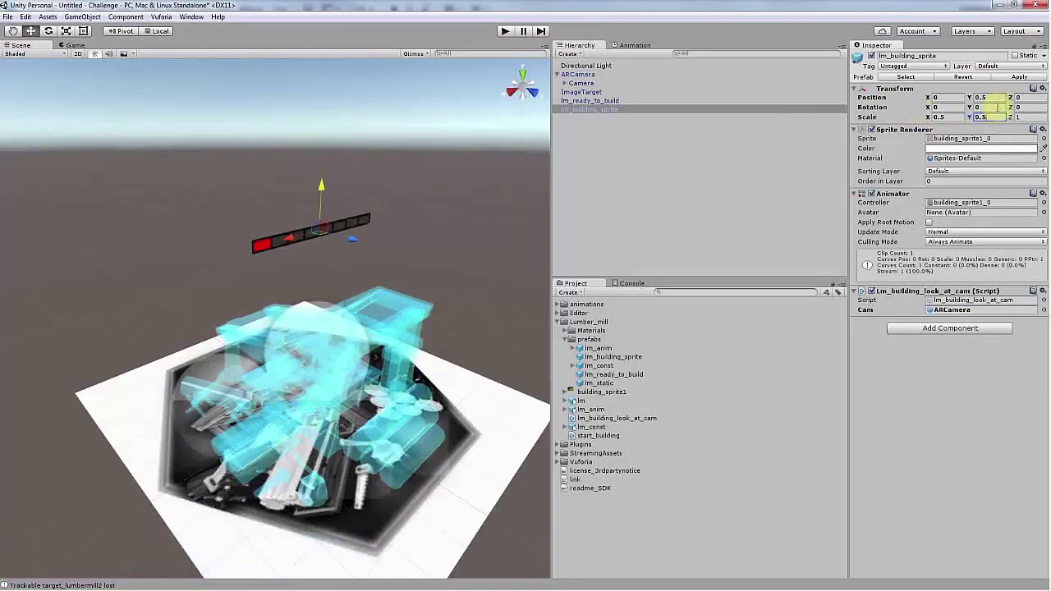
pyautogui.click(505, 33)
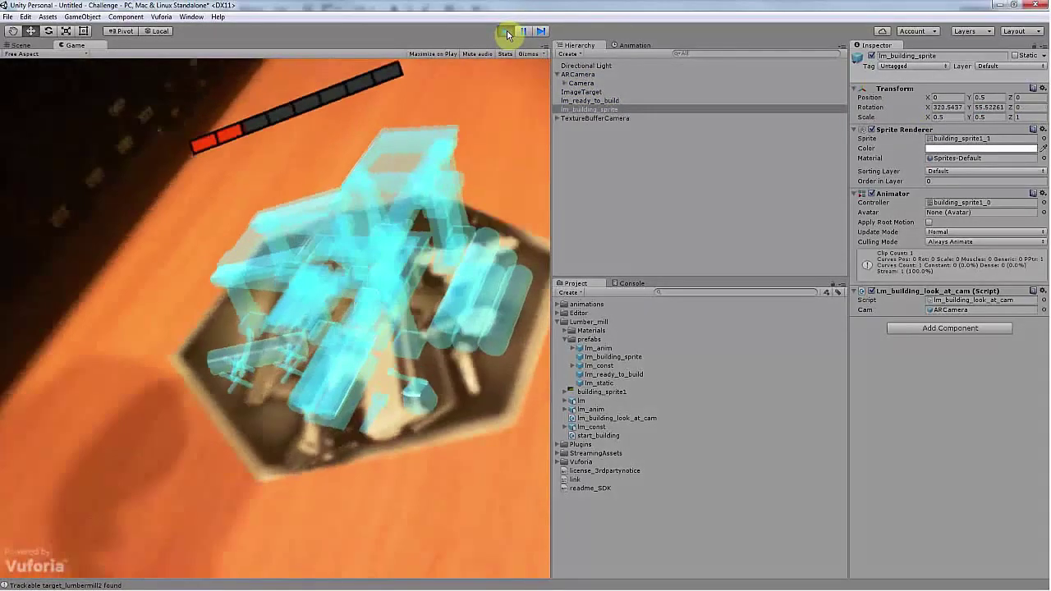
pyautogui.click(508, 34)
pyautogui.moveTo(599, 365); pyautogui.dragTo(612, 205)
pyautogui.moveTo(599, 110); pyautogui.dragTo(579, 122)
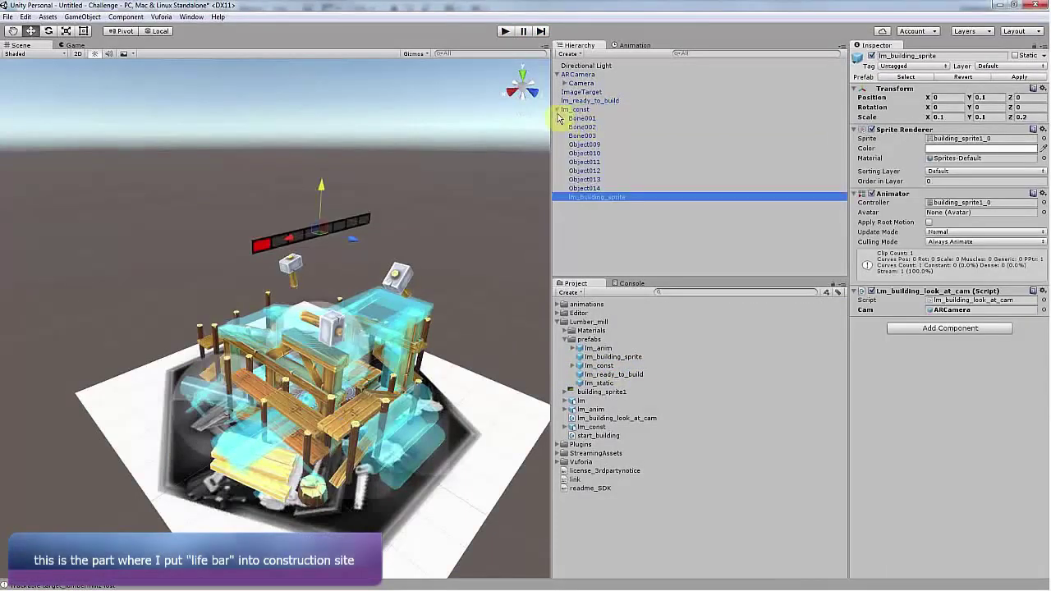
# Confirm lm_const holds the life bar, then delete the standalone lm_building_sprite prefab.
pyautogui.click(558, 110)
pyautogui.click(593, 110)
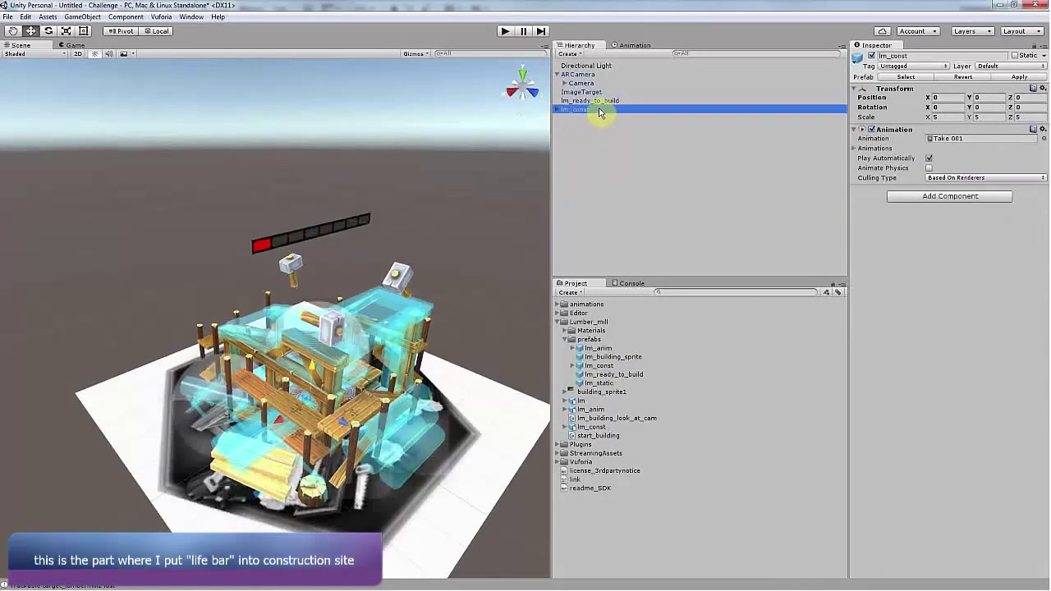
pyautogui.click(605, 367)
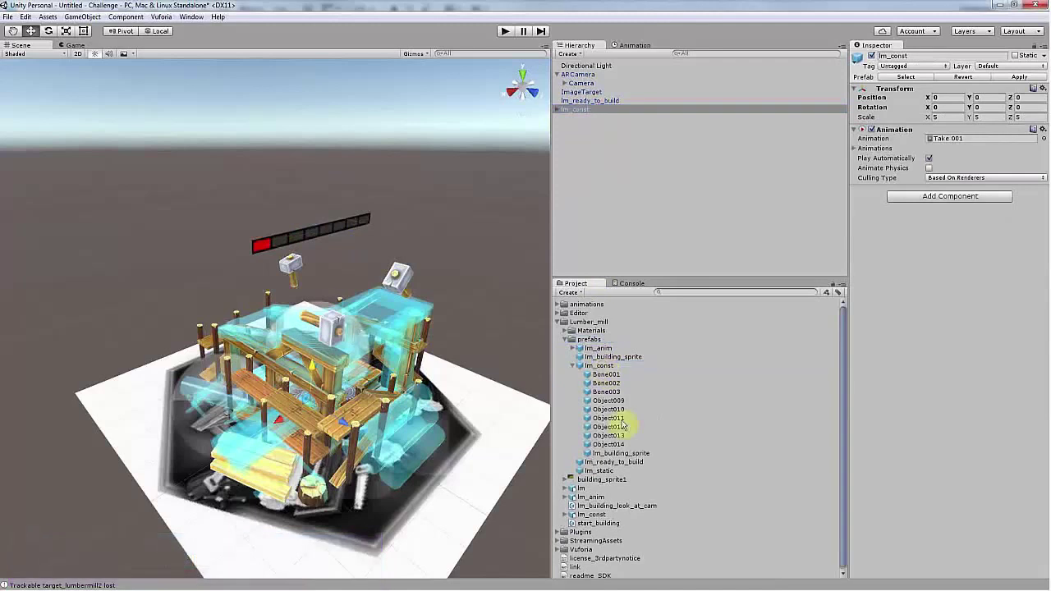
pyautogui.click(620, 454)
pyautogui.click(573, 365)
pyautogui.click(612, 358)
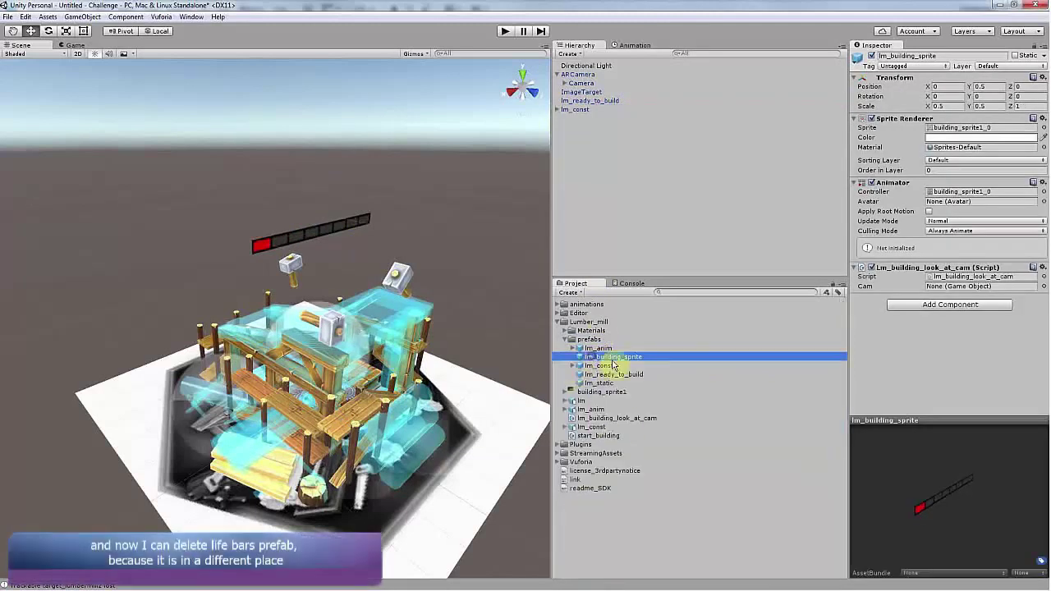
pyautogui.press('Delete')
pyautogui.click(556, 321)
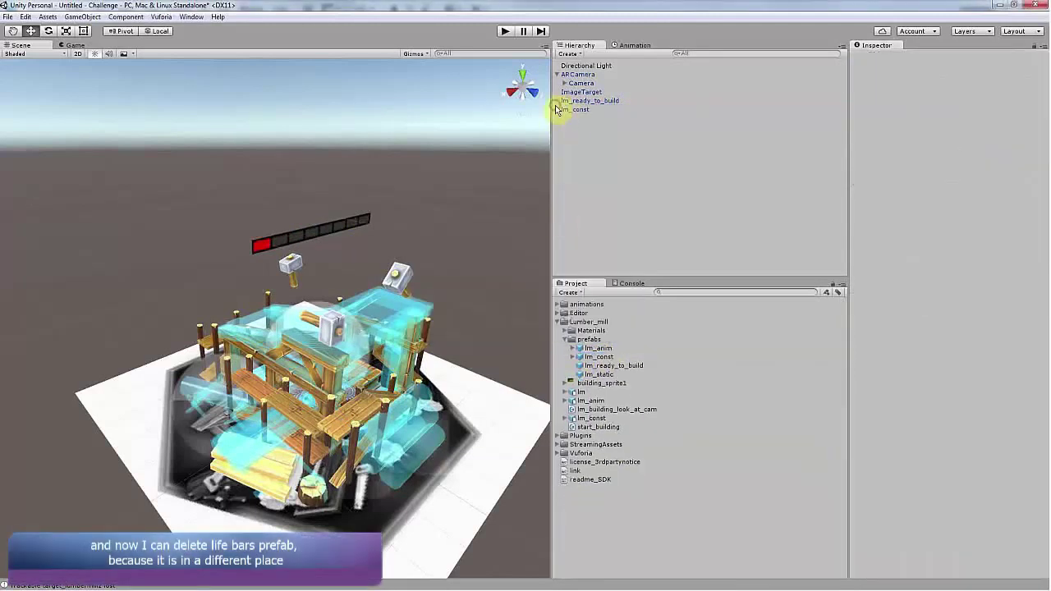
# Remove lm_const from the scene.
pyautogui.click(557, 109)
pyautogui.click(579, 109)
pyautogui.press('Delete')
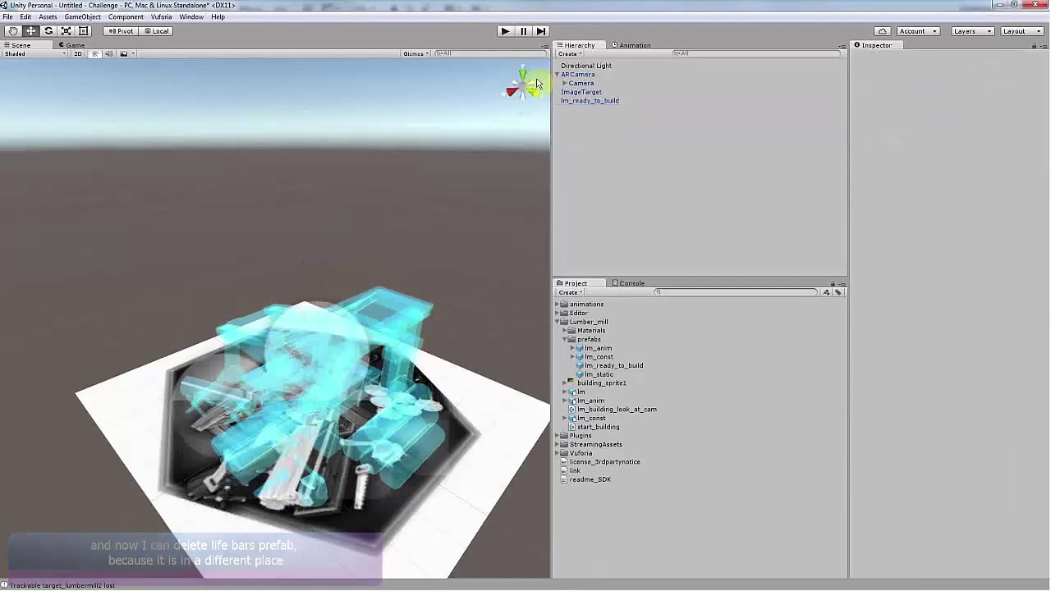
# Test-run the AR scene by tapping the transparent building to start construction, then stop.
pyautogui.click(504, 32)
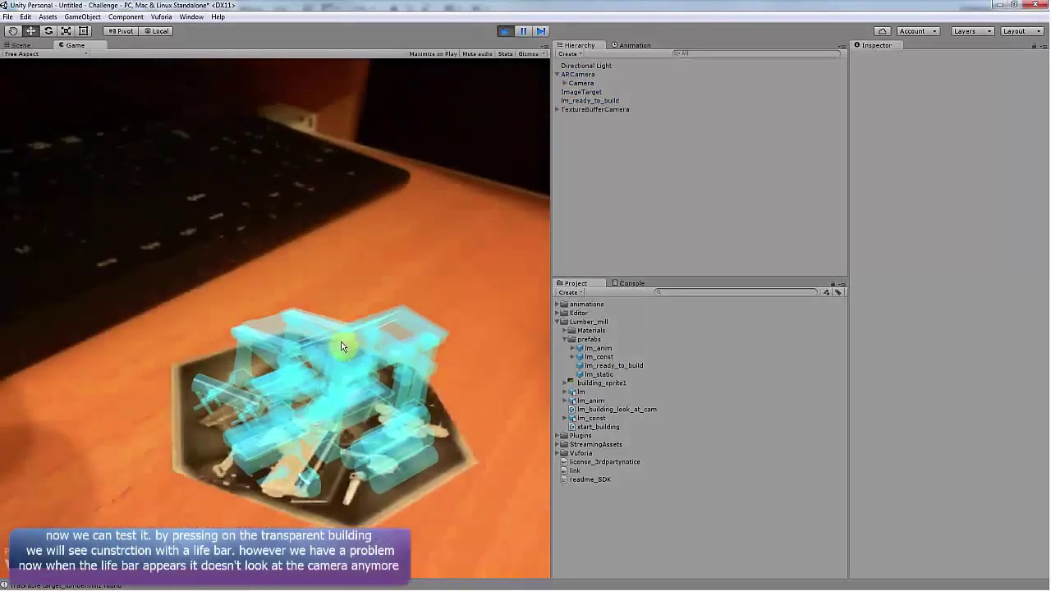
pyautogui.click(340, 347)
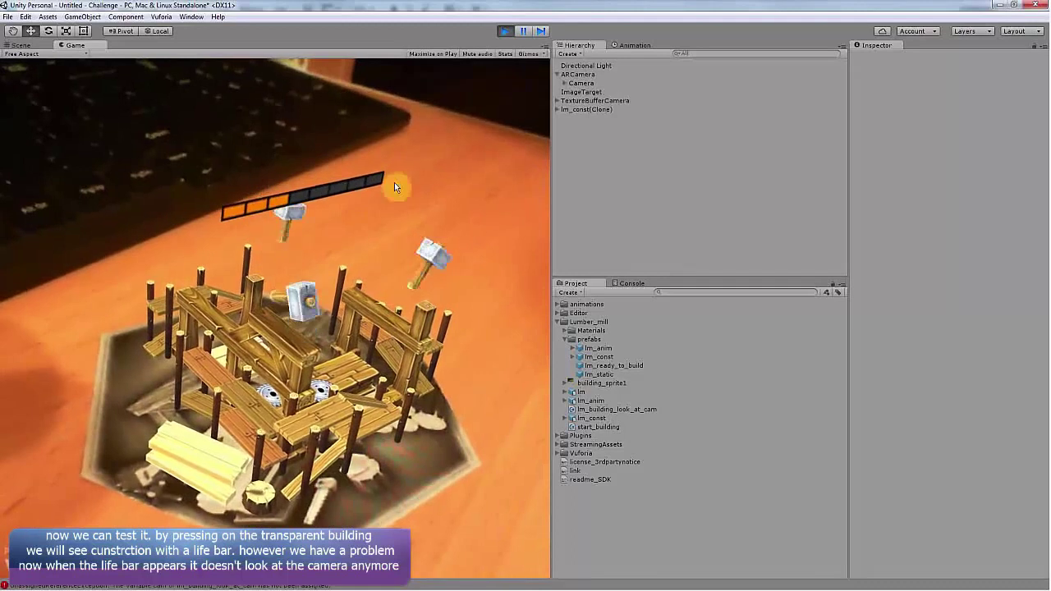
pyautogui.click(505, 31)
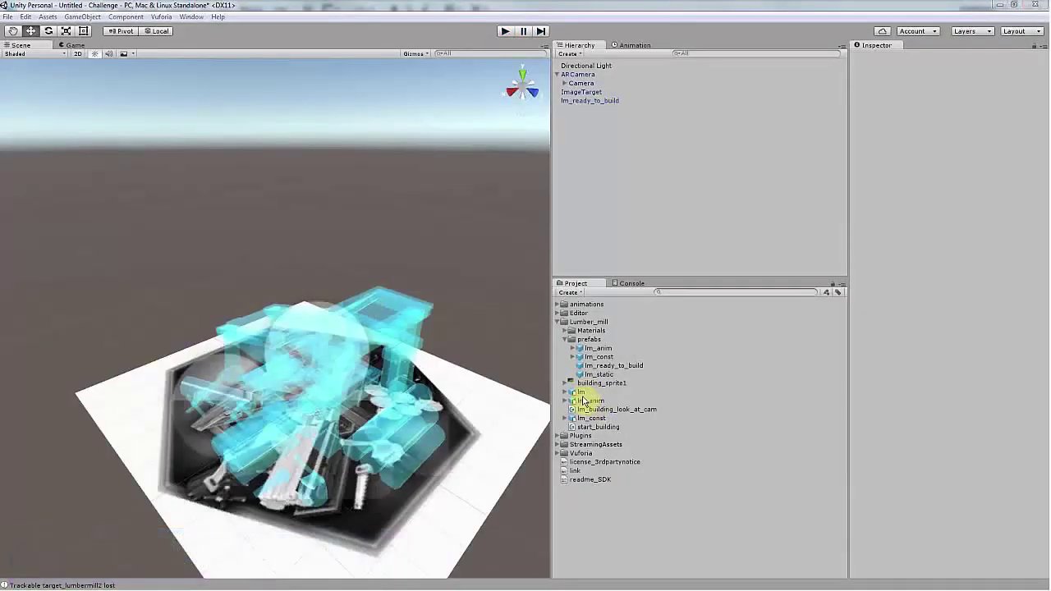
pyautogui.click(611, 410)
# Open lm_building_look_at_cam and begin typing cam = GameObject.Find( at the top of Update.
pyautogui.doubleClick(613, 410)
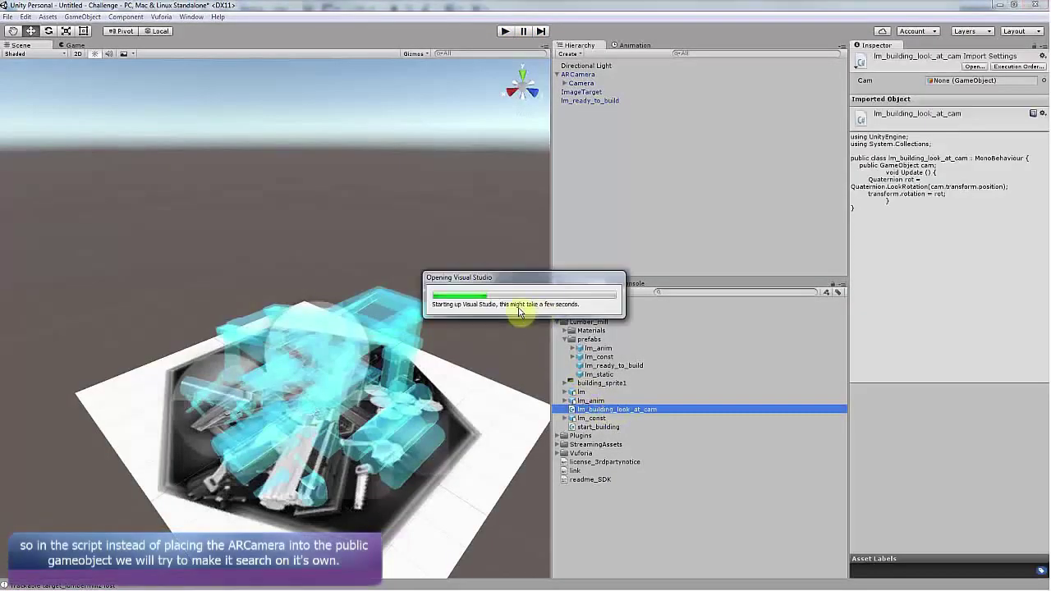
pyautogui.write('cam = gam;')
pyautogui.press('Tab')
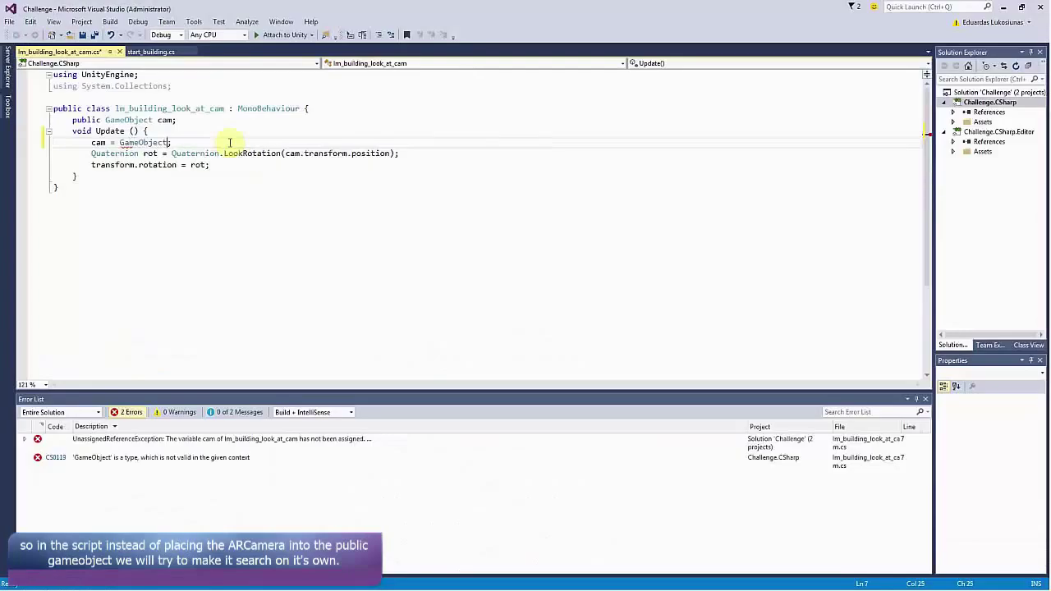
pyautogui.write('.Find(')
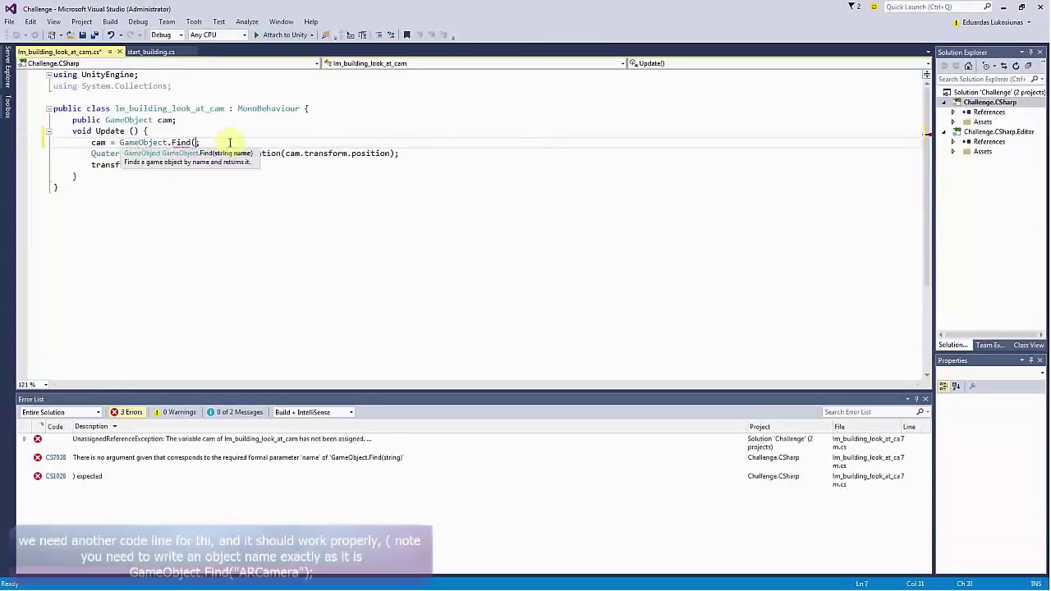
pyautogui.write(')')
pyautogui.write('""')
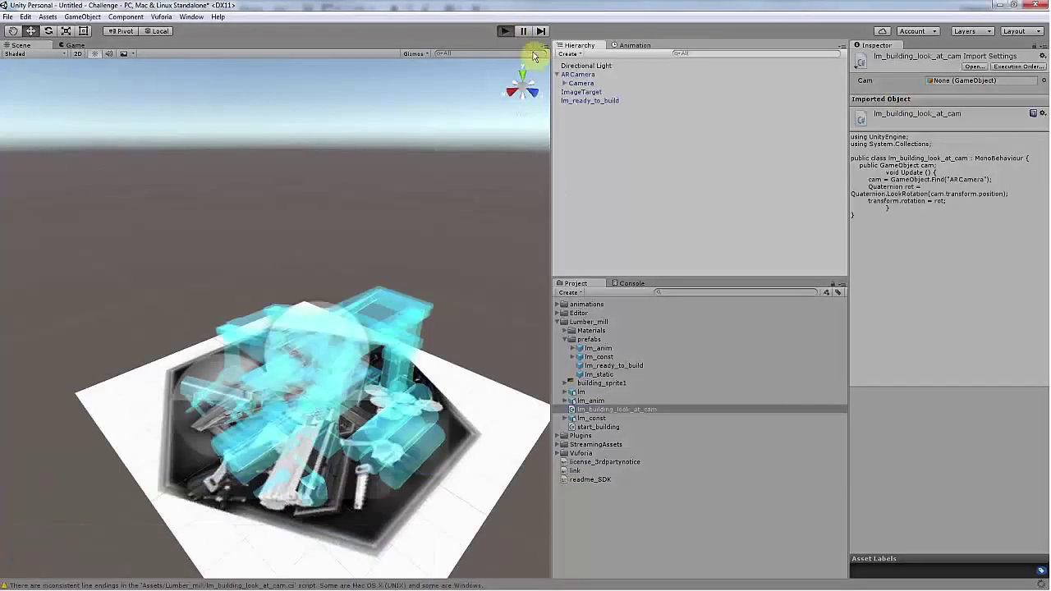
pyautogui.hotkey('ctrl', 'p')
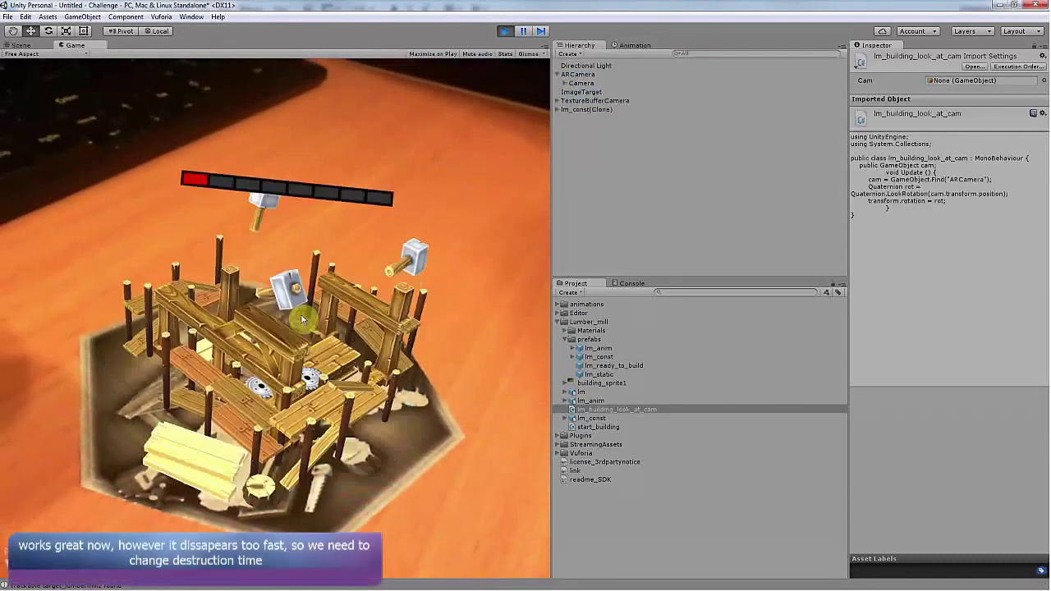
pyautogui.click(586, 109)
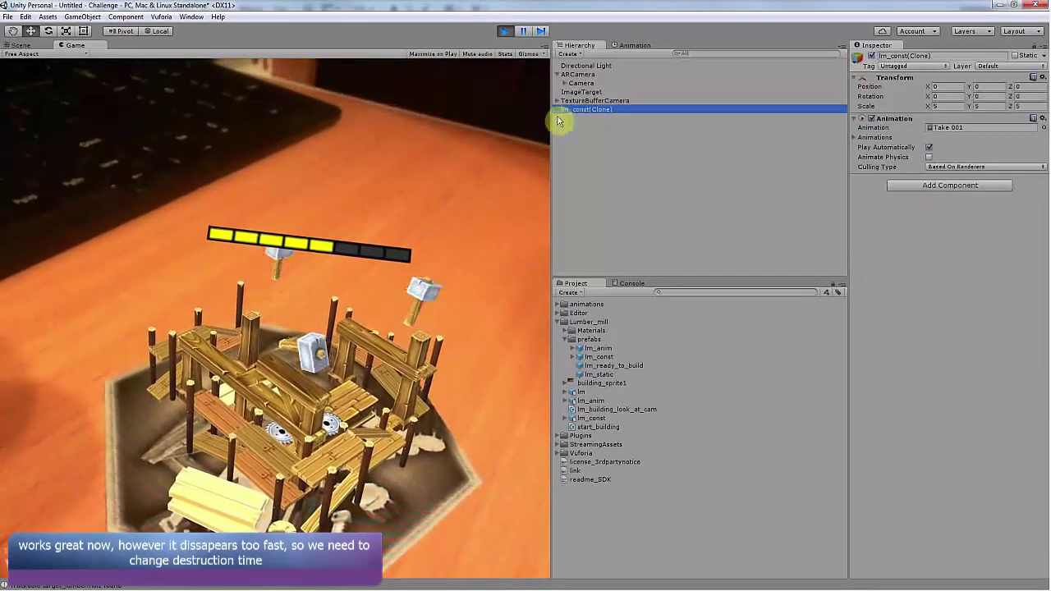
pyautogui.click(513, 32)
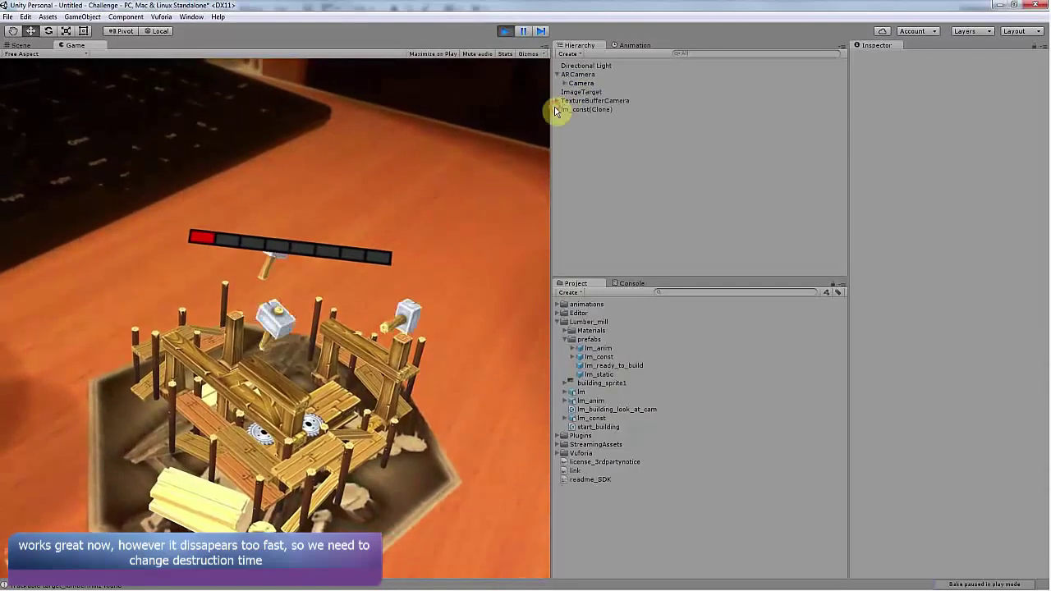
pyautogui.click(558, 109)
pyautogui.click(632, 197)
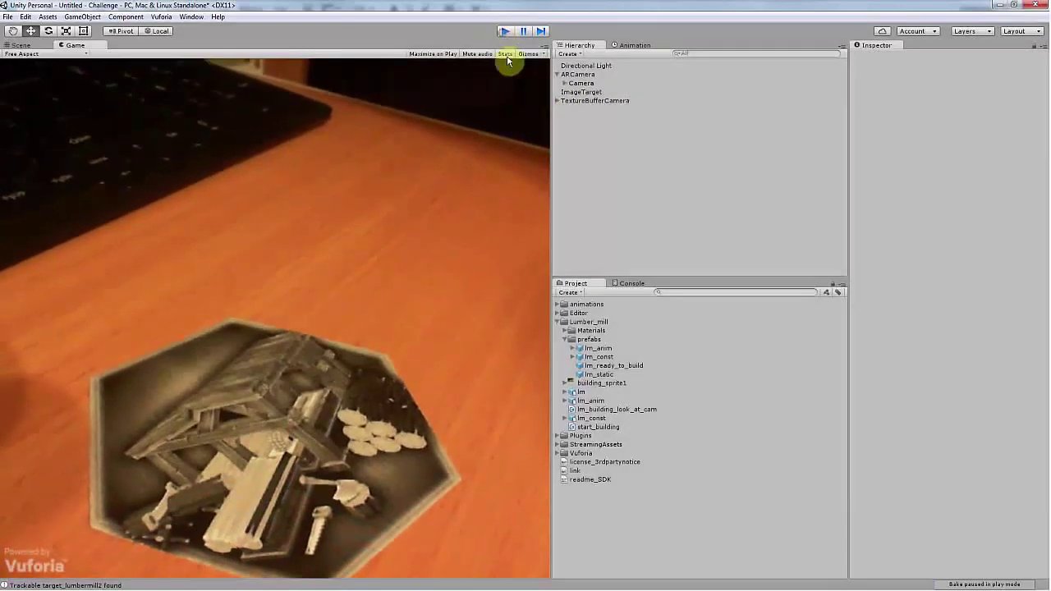
pyautogui.click(505, 32)
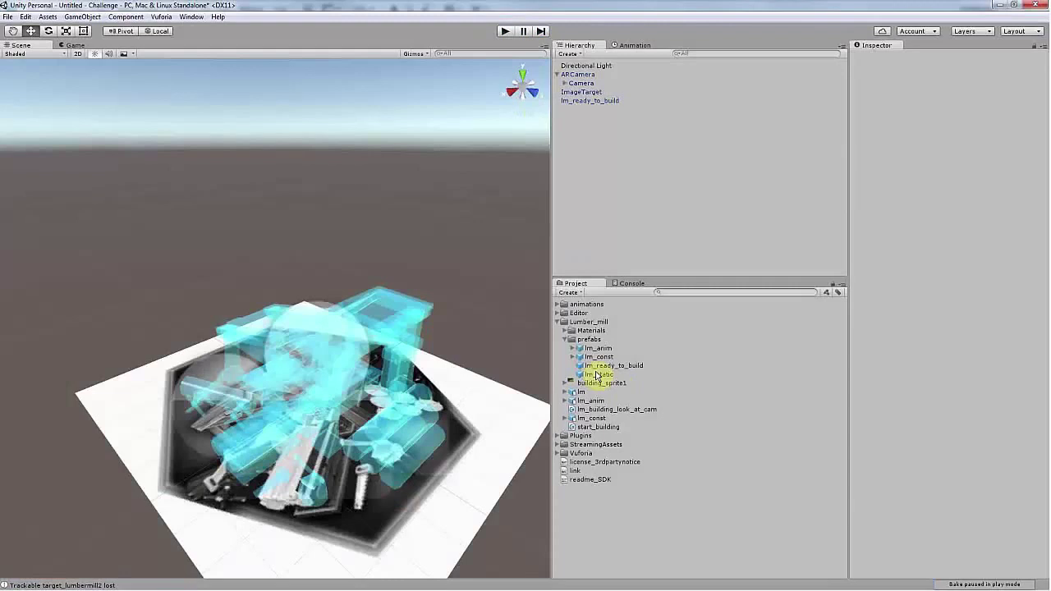
# Change start_building's Destroy delay from 5f to 8f and go back to Unity.
pyautogui.click(600, 427)
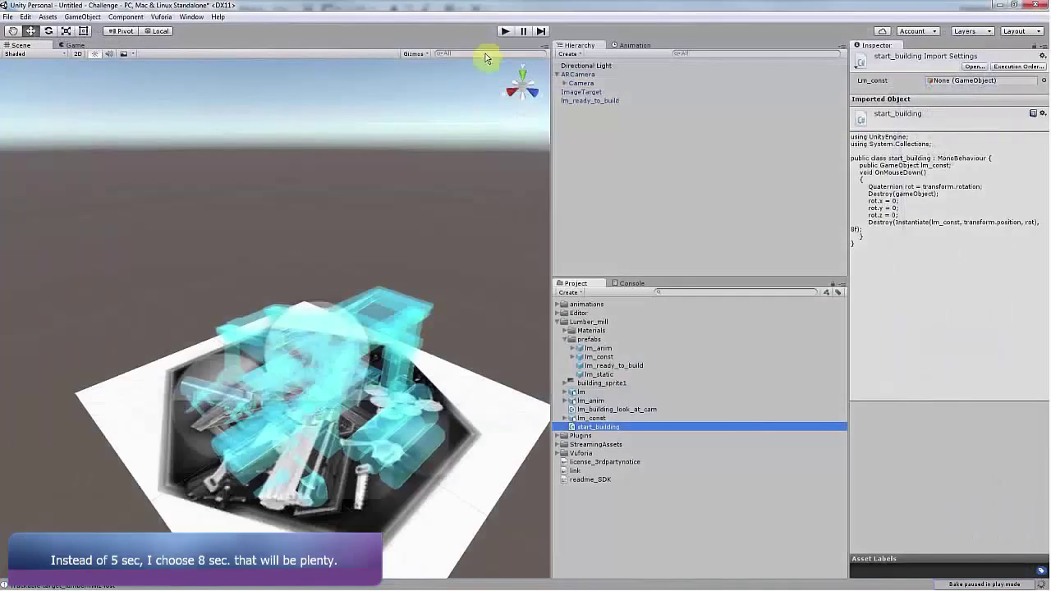
pyautogui.click(506, 32)
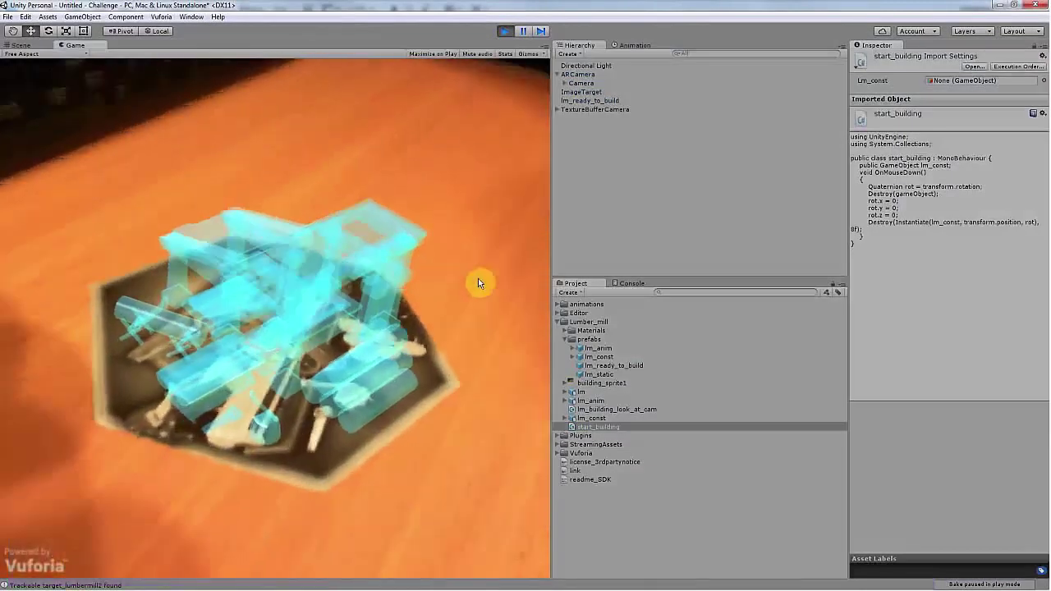
# Test the 8-second construction by tapping the model, then drag lm_const back into the scene.
pyautogui.click(478, 278)
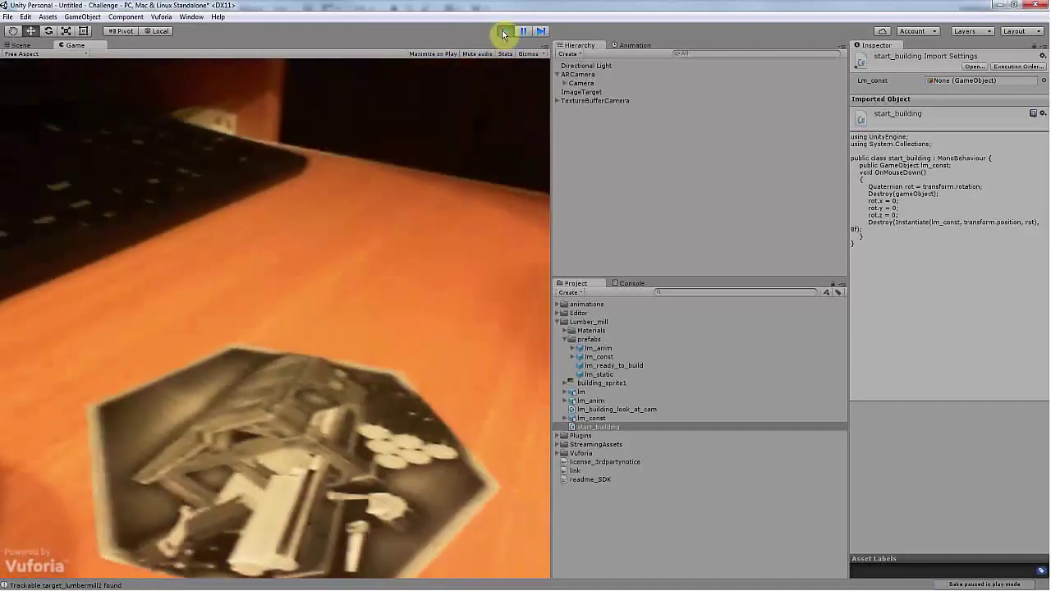
pyautogui.click(503, 30)
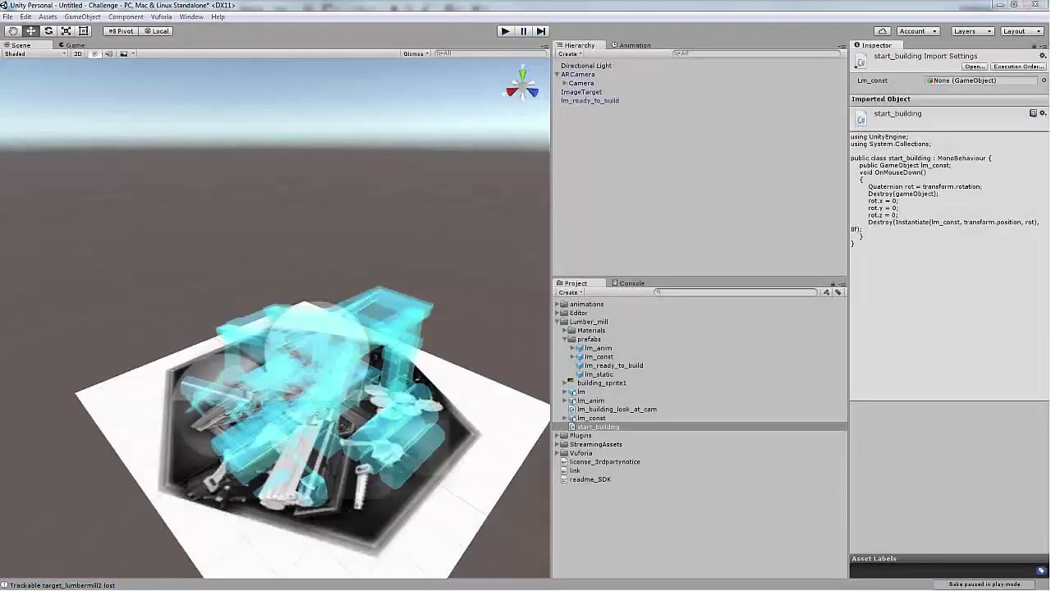
pyautogui.click(597, 356)
pyautogui.moveTo(598, 361); pyautogui.dragTo(592, 198)
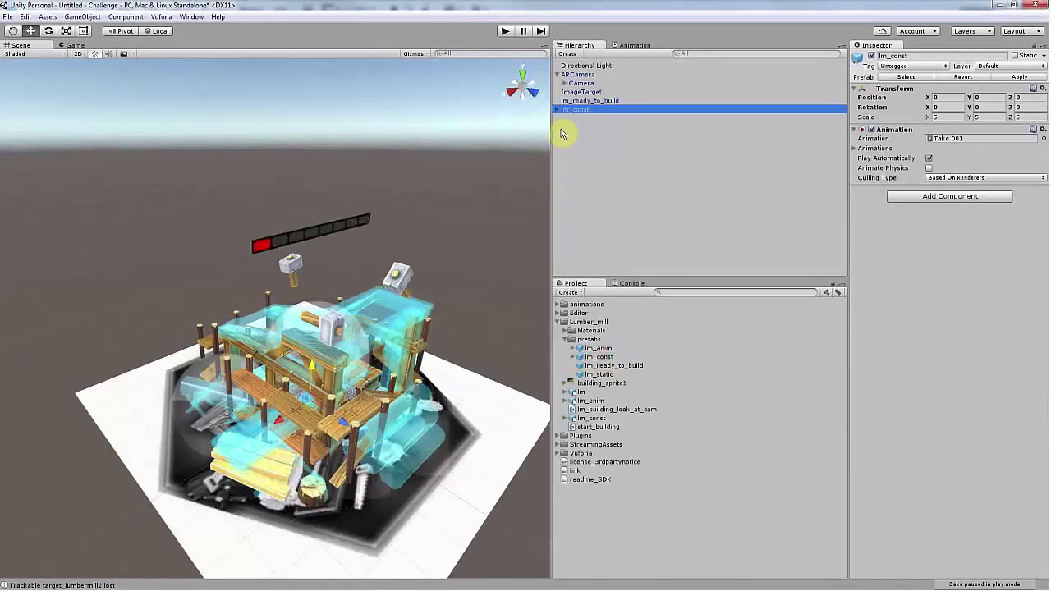
pyautogui.click(608, 100)
# Add lm_static to the scene nested under lm_const, and place lm_ready_to_build.
pyautogui.click(871, 55)
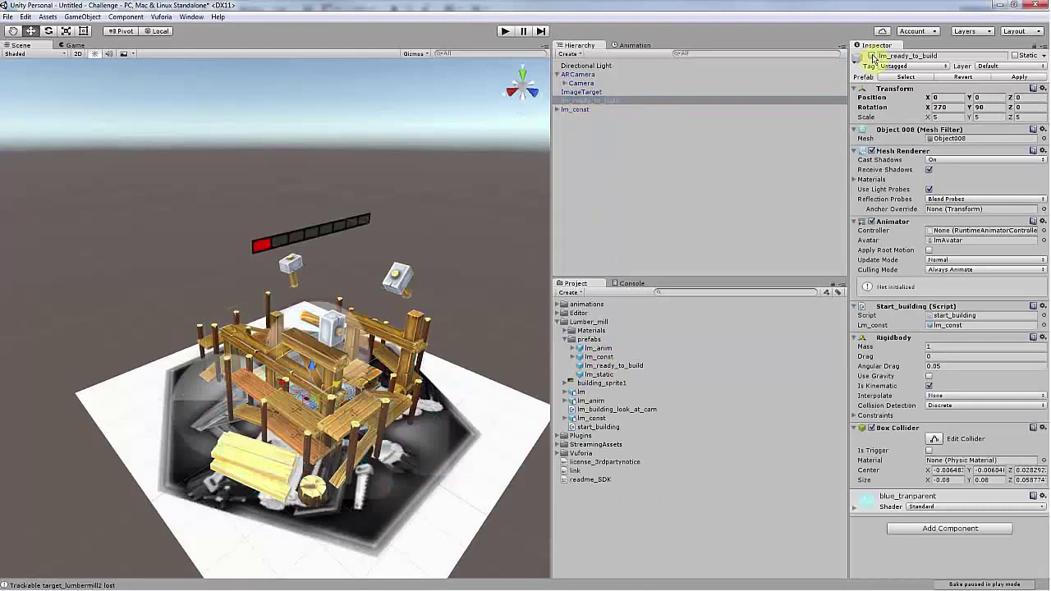
pyautogui.click(871, 55)
pyautogui.click(575, 109)
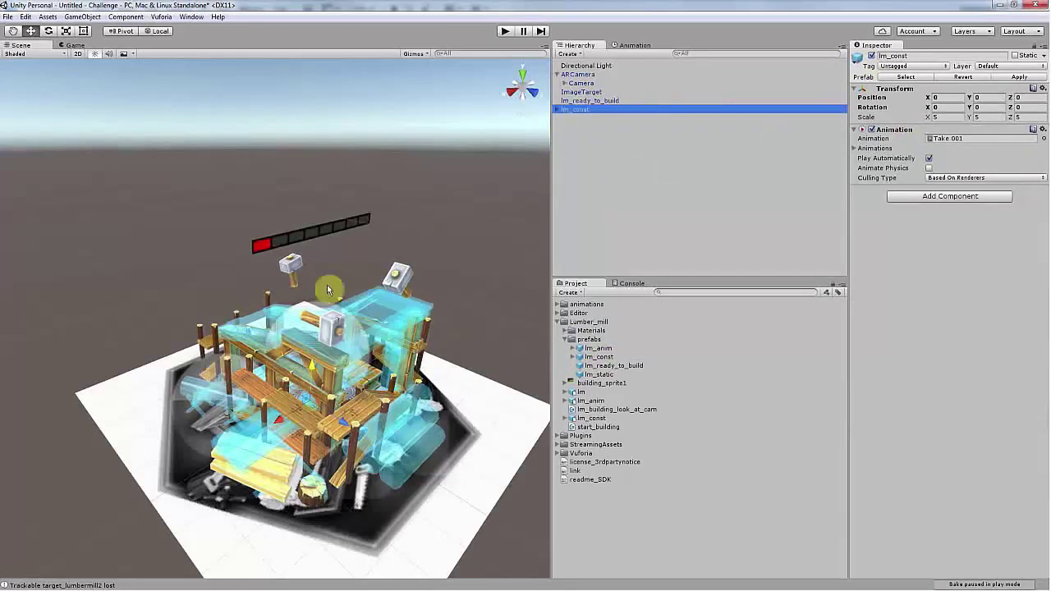
pyautogui.moveTo(327, 288); pyautogui.dragTo(235, 316, button='middle')
pyautogui.click(603, 374)
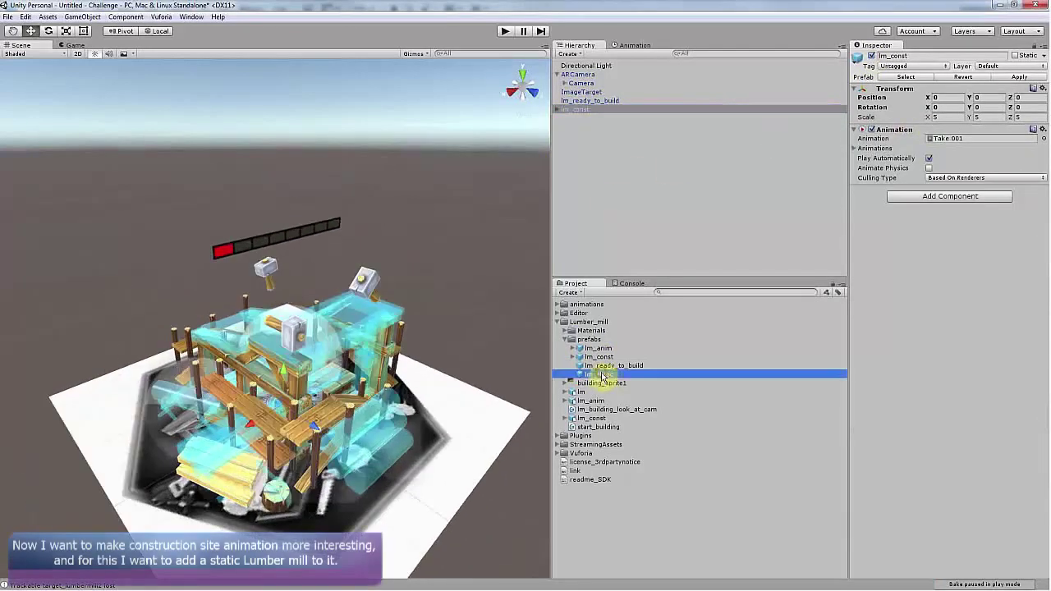
pyautogui.moveTo(604, 375); pyautogui.dragTo(603, 174)
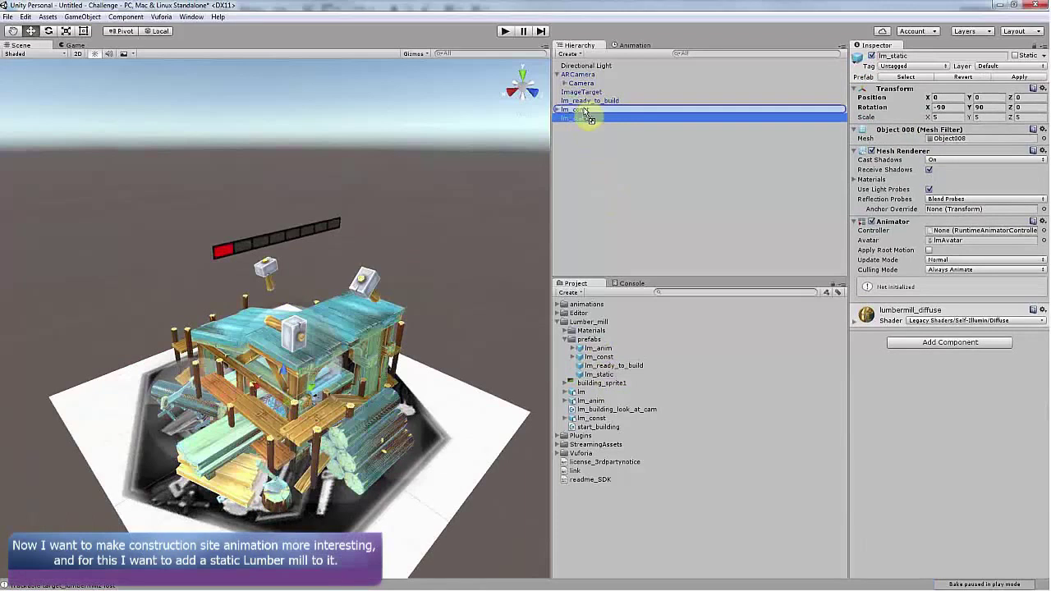
pyautogui.moveTo(584, 111); pyautogui.dragTo(583, 109)
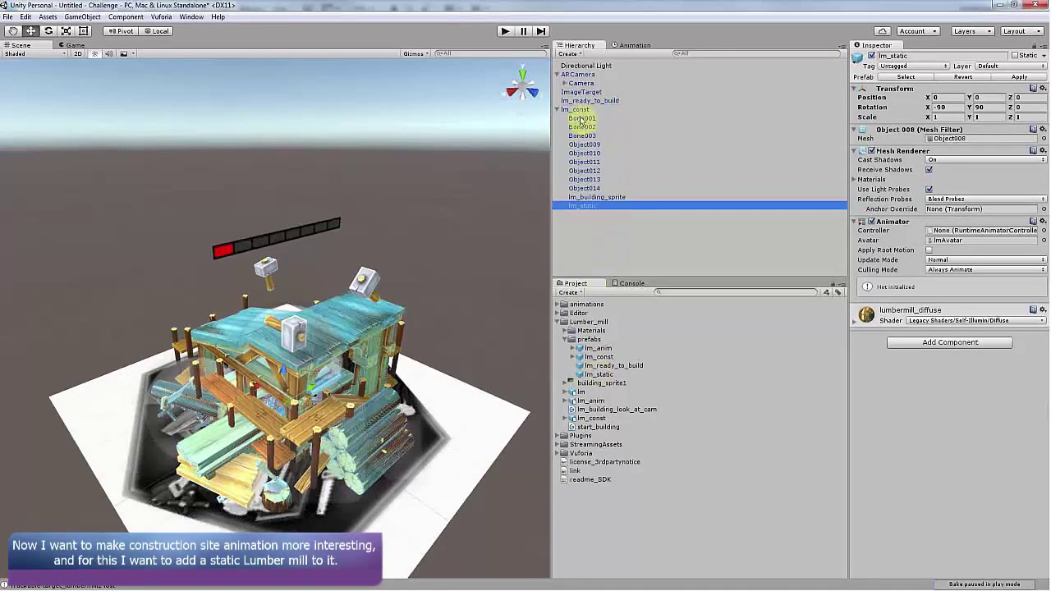
pyautogui.moveTo(611, 366)
pyautogui.mouseDown()
pyautogui.moveTo(605, 372)
pyautogui.moveTo(572, 123)
pyautogui.mouseUp()
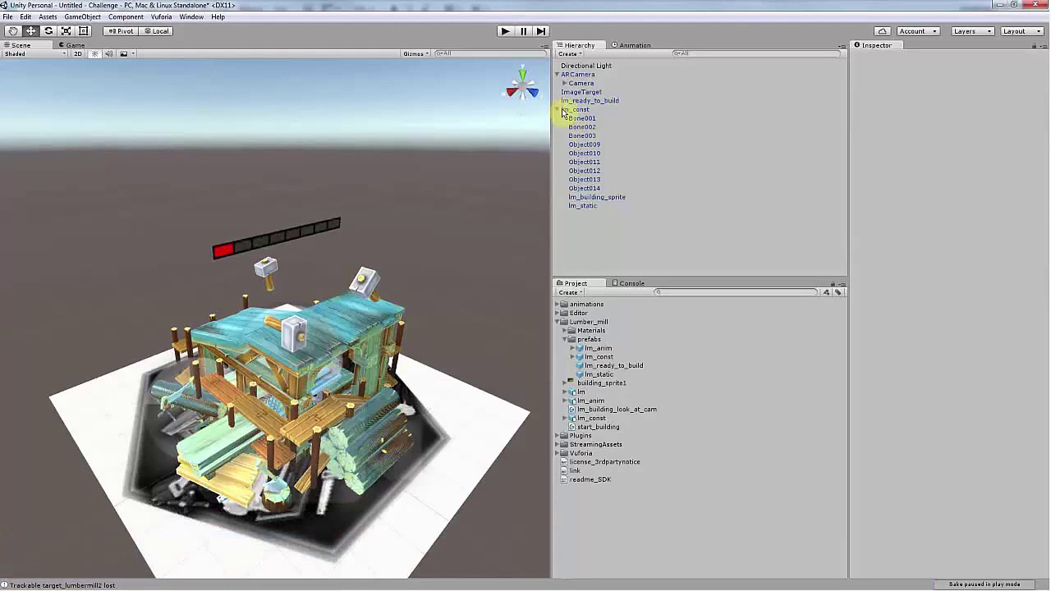
pyautogui.moveTo(572, 123); pyautogui.dragTo(586, 105)
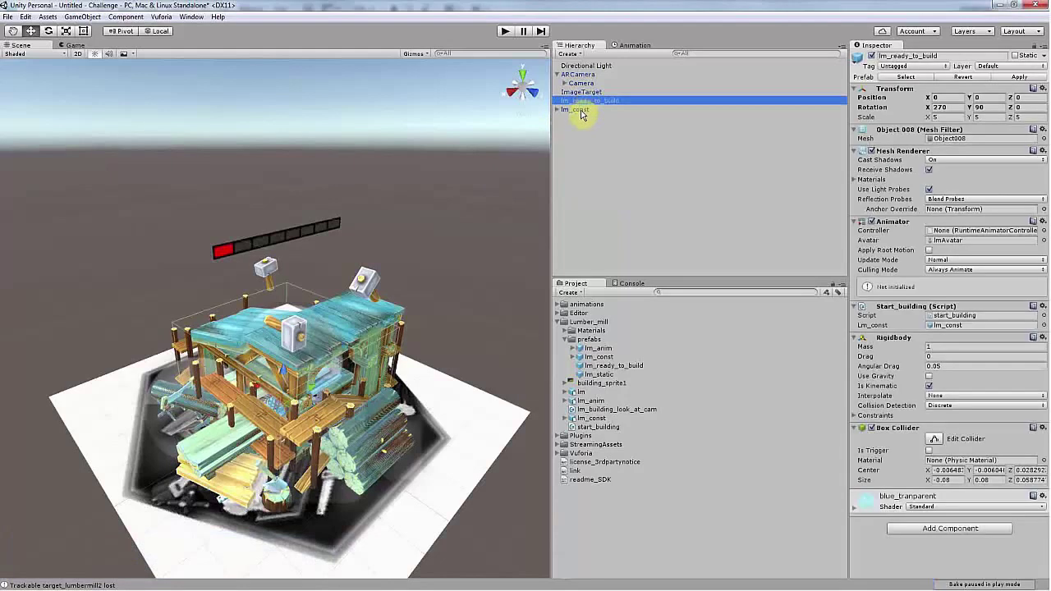
# Delete the lm_static prefab from the prefabs folder.
pyautogui.click(619, 375)
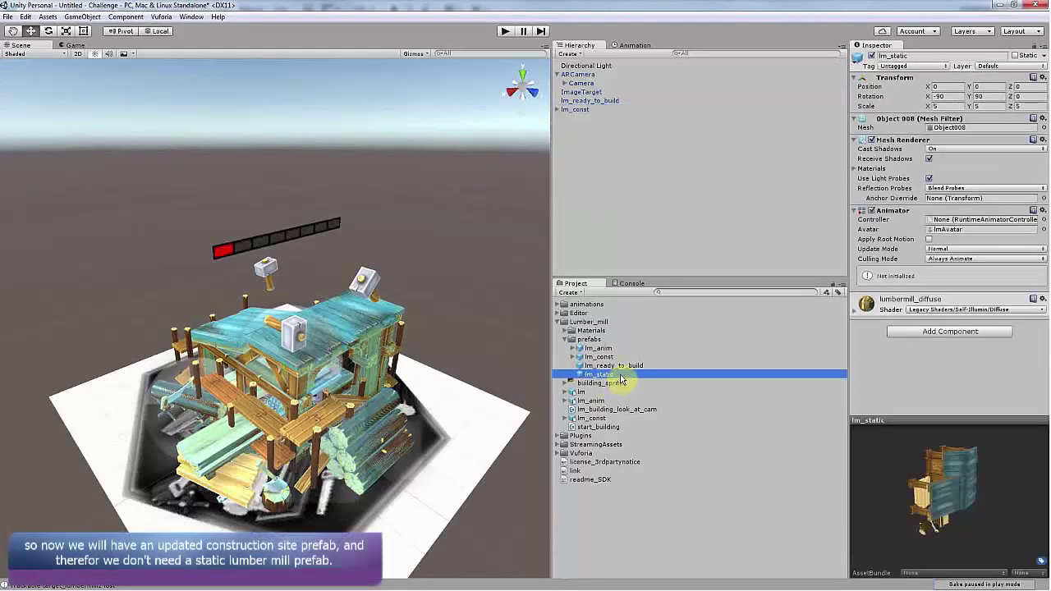
pyautogui.press('Delete')
pyautogui.click(560, 316)
# Expand lm_const and lower lm_static to Position Y -0.06.
pyautogui.click(557, 109)
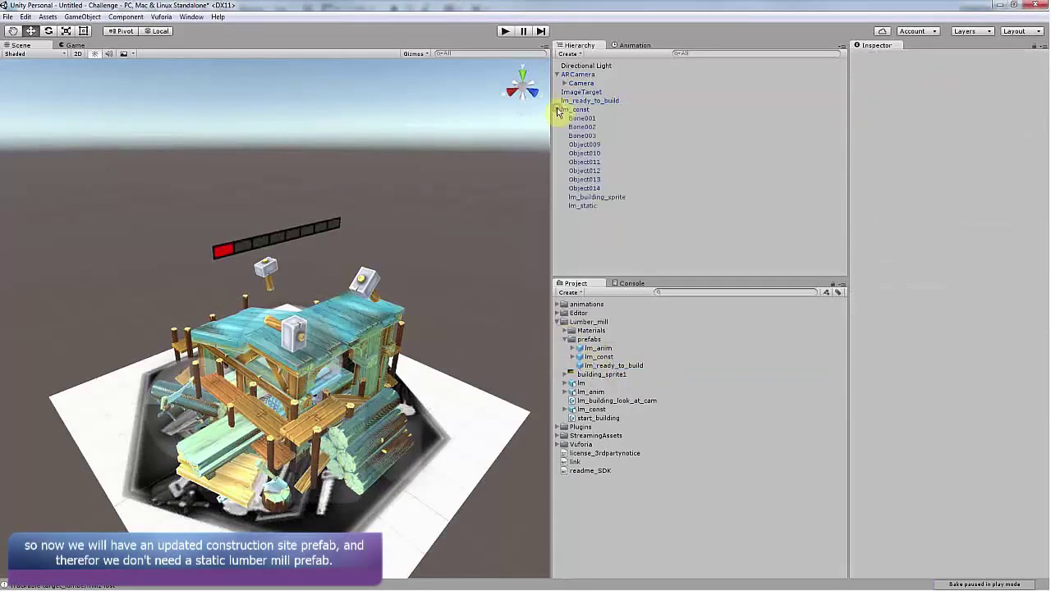
pyautogui.click(558, 109)
pyautogui.click(578, 109)
pyautogui.click(558, 109)
pyautogui.click(582, 205)
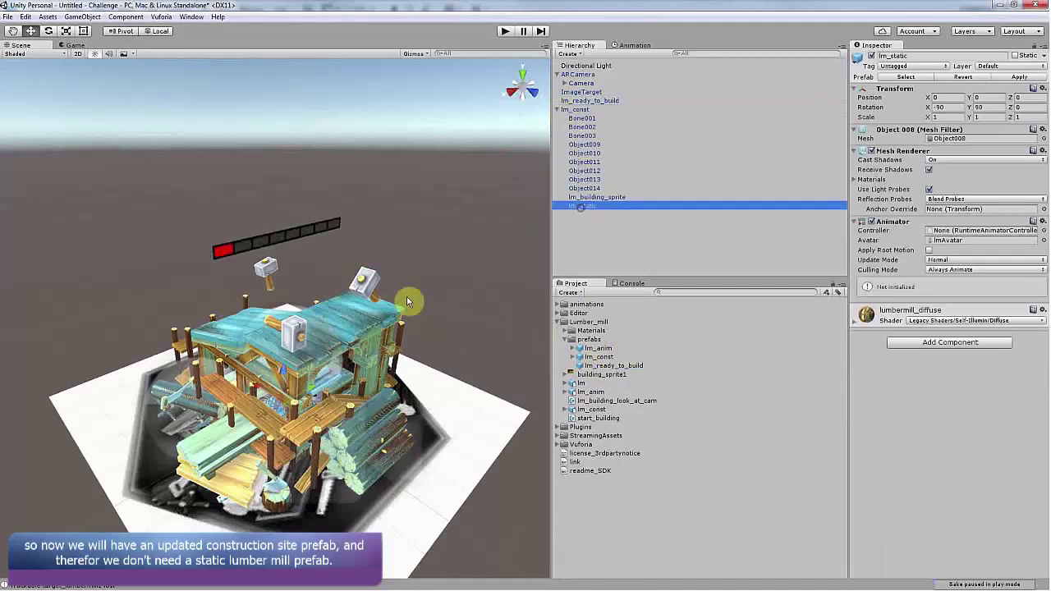
pyautogui.keyDown('alt'); pyautogui.moveTo(279, 378); pyautogui.dragTo(331, 383); pyautogui.keyUp('alt')
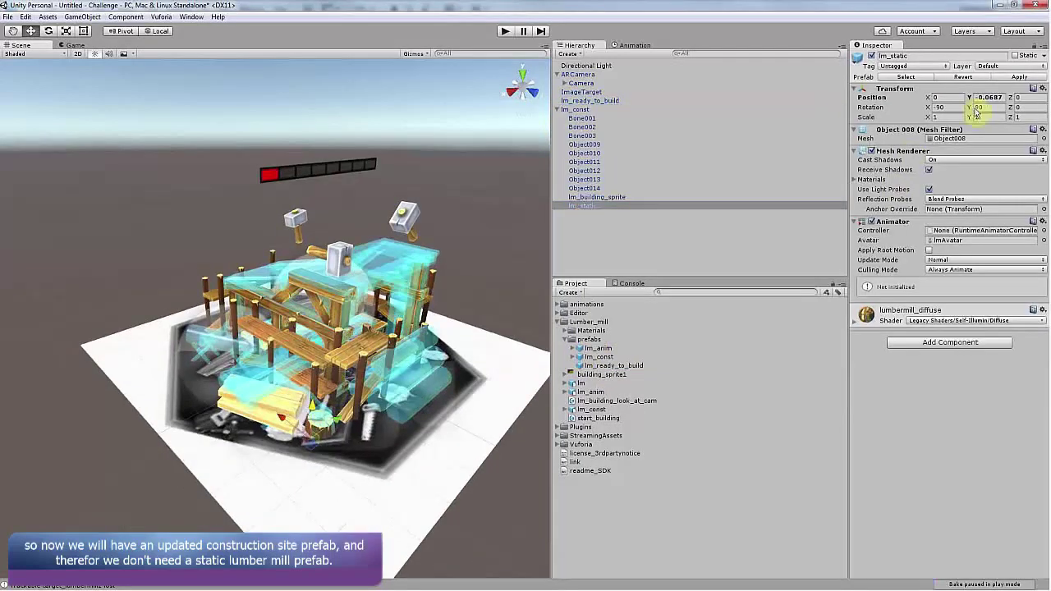
pyautogui.write('-0.05')
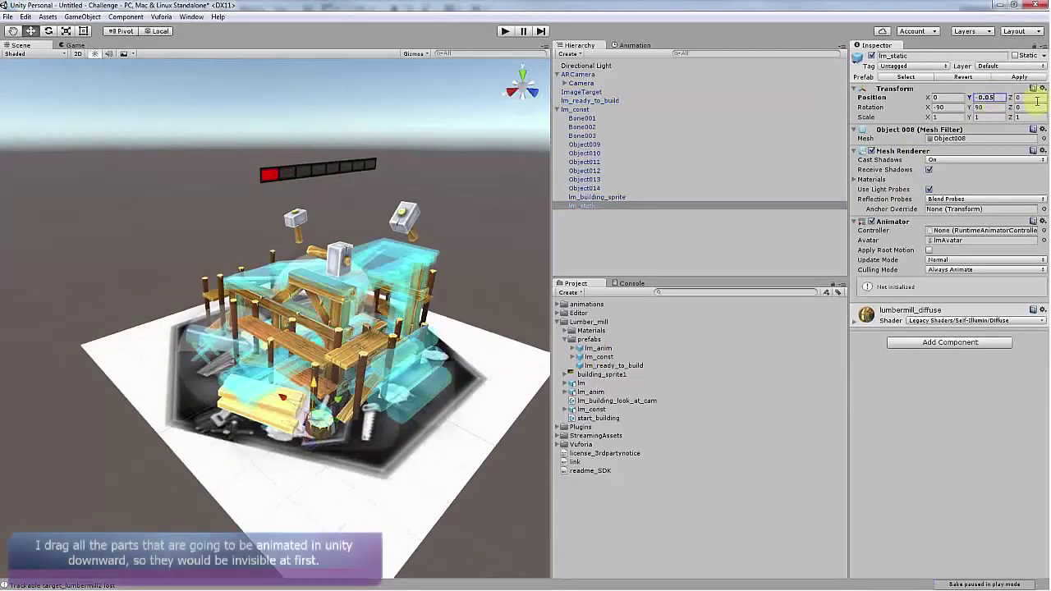
pyautogui.moveTo(378, 283)
pyautogui.keyDown('alt'); pyautogui.mouseDown()
pyautogui.moveTo(380, 372)
pyautogui.moveTo(386, 246)
pyautogui.mouseUp(); pyautogui.keyUp('alt')
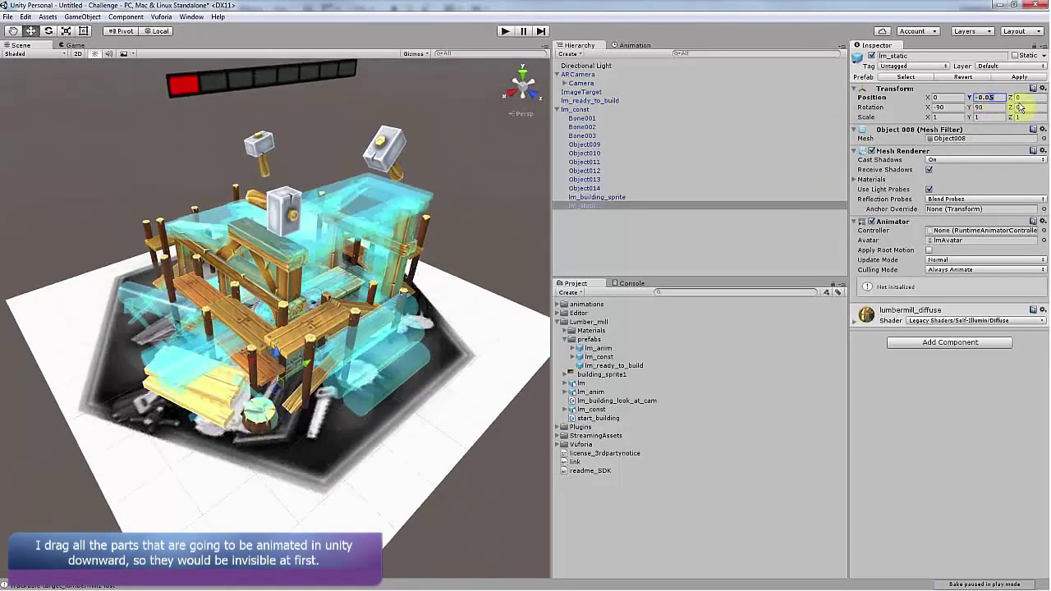
pyautogui.write('-0.06')
# Lower Object012 to Position Y -0.06 and shift Object011 slightly downward.
pyautogui.click(579, 189)
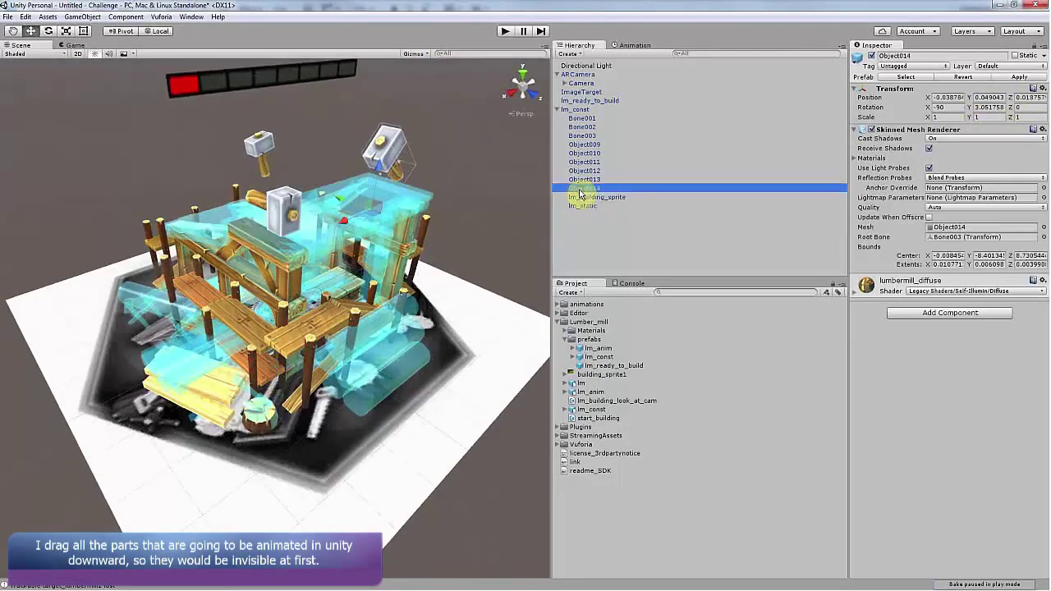
pyautogui.click(584, 170)
pyautogui.moveTo(277, 289); pyautogui.dragTo(292, 321)
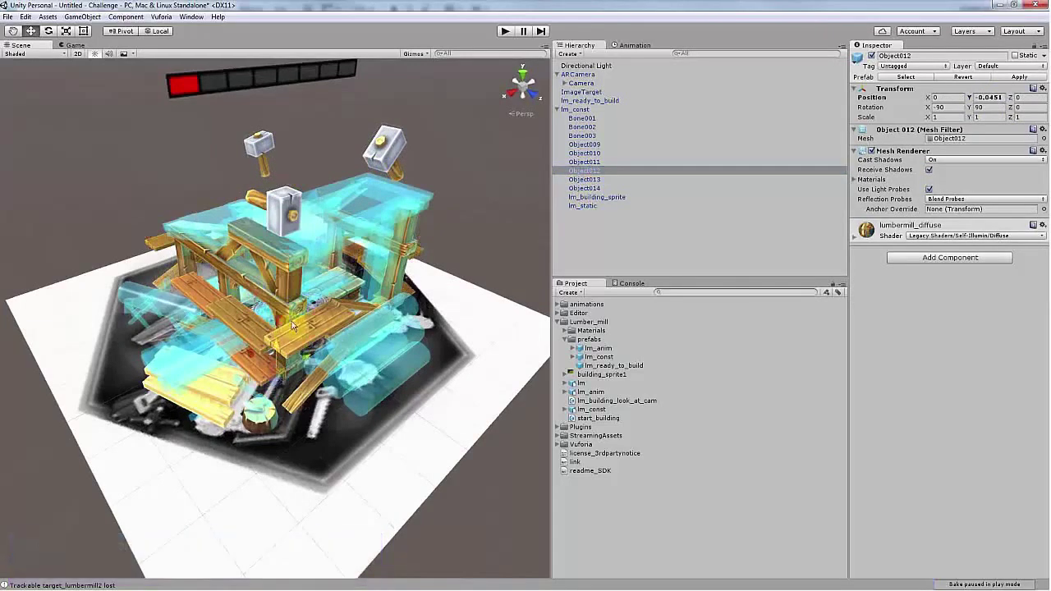
pyautogui.write('-0.06')
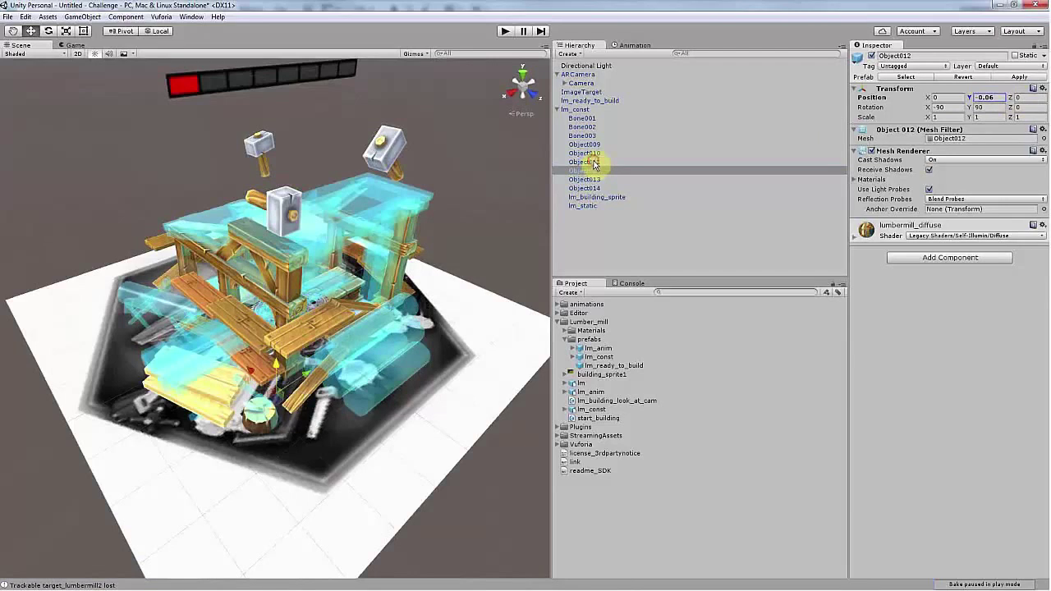
pyautogui.click(595, 162)
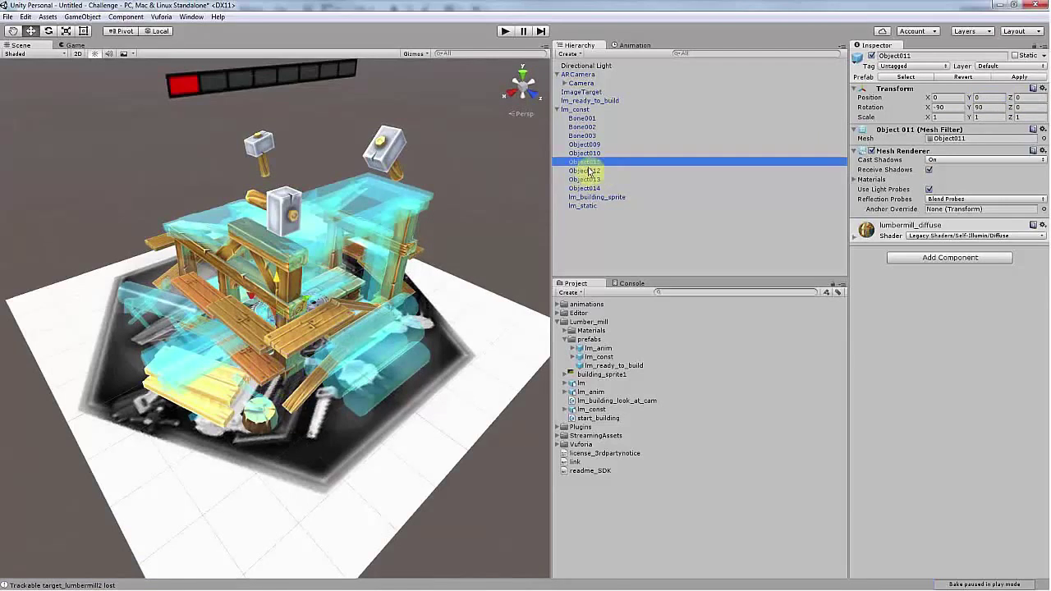
pyautogui.moveTo(277, 277)
pyautogui.mouseDown()
pyautogui.moveTo(272, 267)
pyautogui.moveTo(276, 299)
pyautogui.mouseUp()
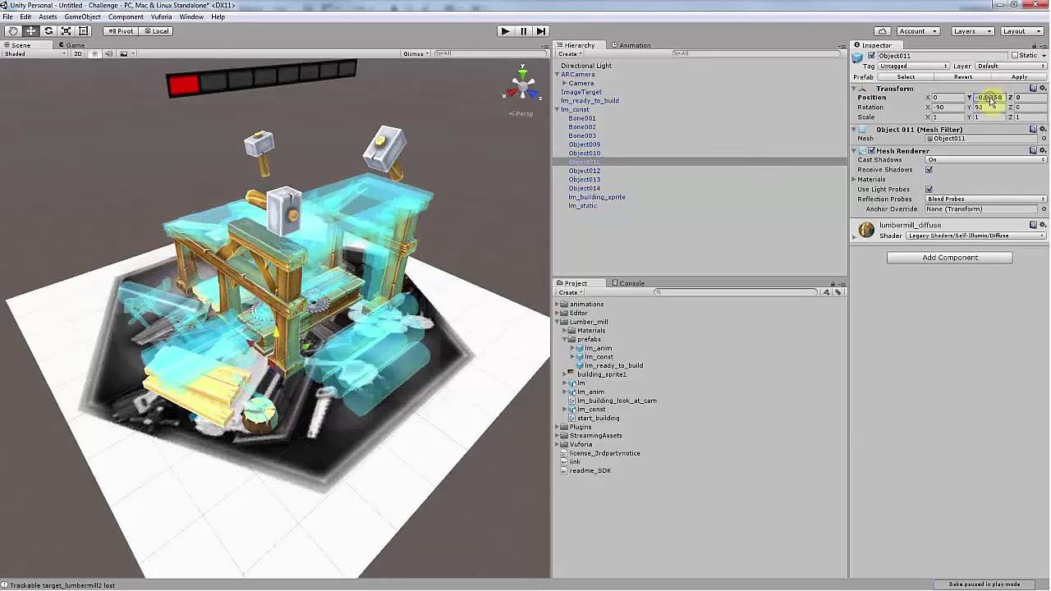
# Check the heights of Object009 through Object014, then drag lm_const to the prefabs folder.
pyautogui.click(592, 172)
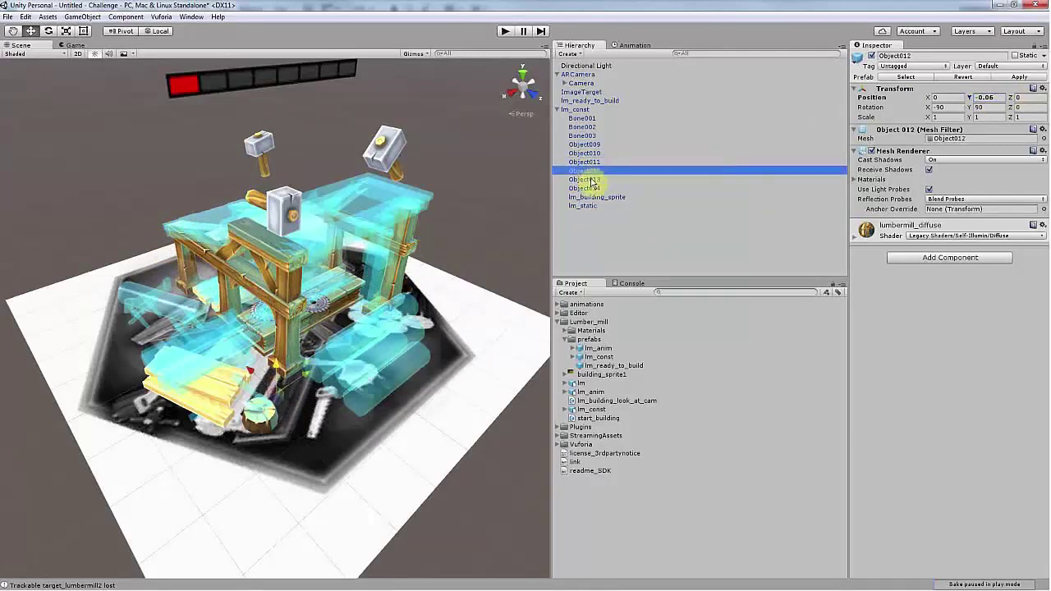
pyautogui.click(591, 179)
pyautogui.click(598, 189)
pyautogui.click(586, 171)
pyautogui.click(595, 163)
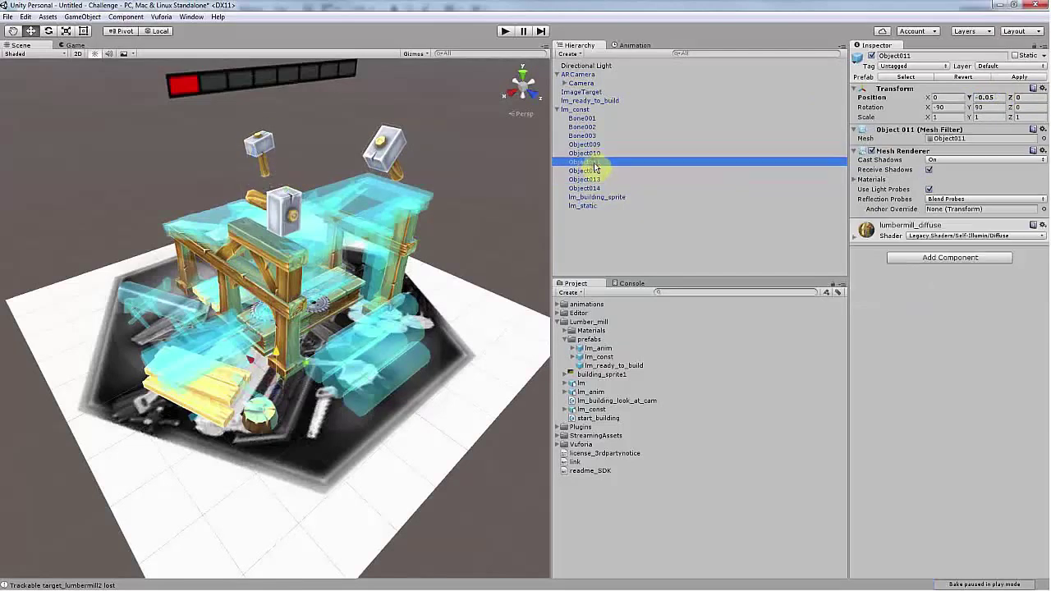
pyautogui.click(595, 170)
pyautogui.click(596, 179)
pyautogui.click(596, 188)
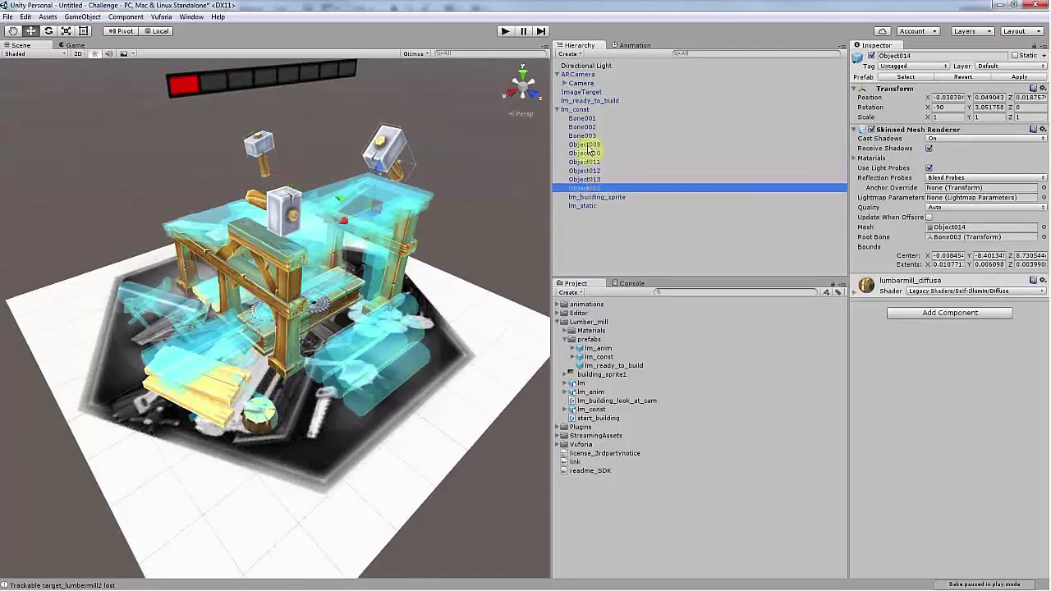
pyautogui.click(588, 145)
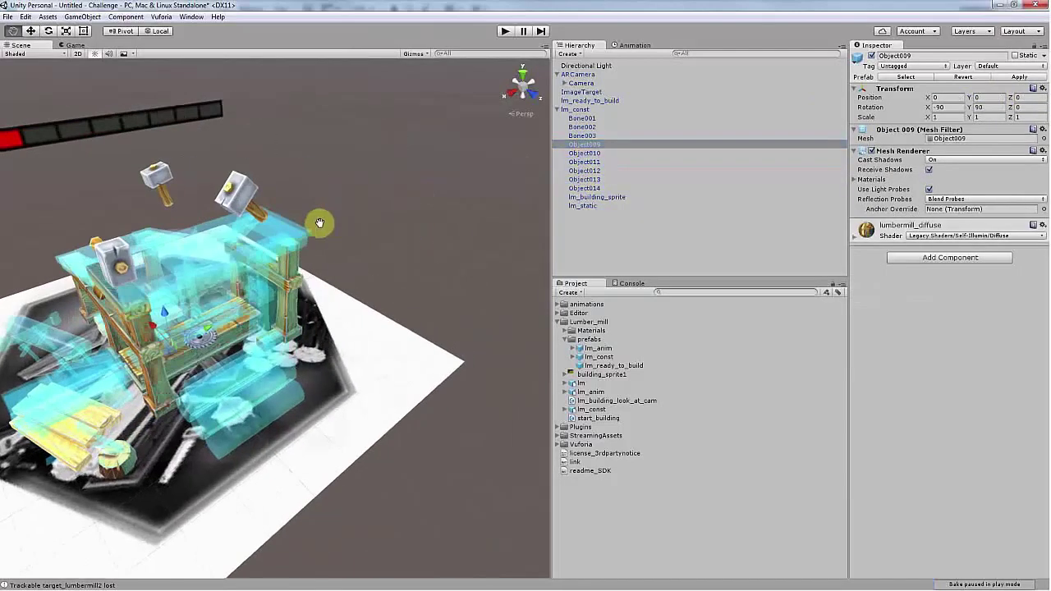
pyautogui.click(557, 109)
pyautogui.moveTo(574, 110); pyautogui.dragTo(599, 351)
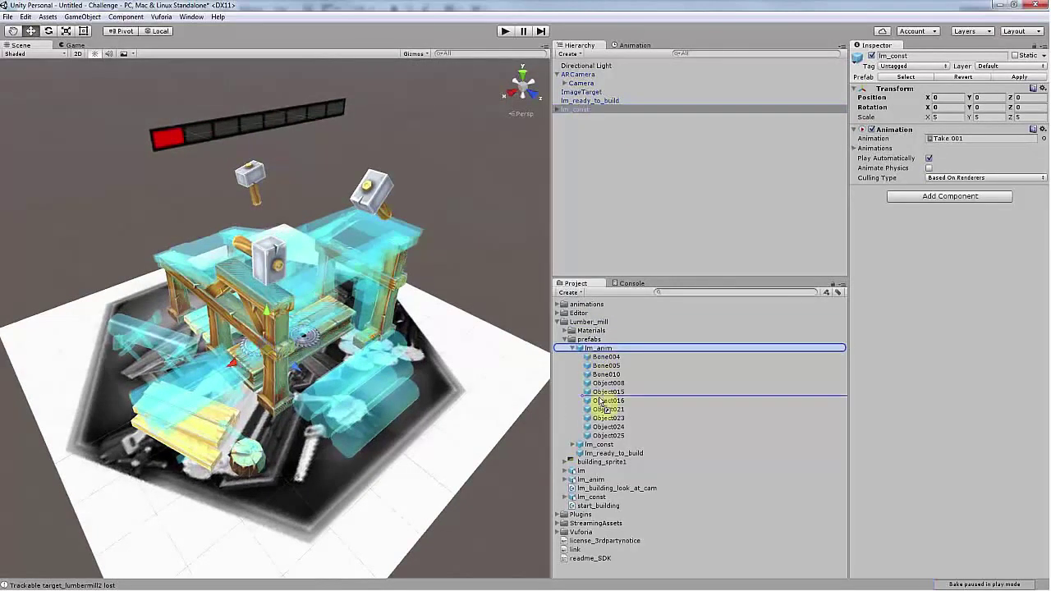
# Overwrite the lm_const prefab and create a lm_finish_building C# script in Lumber_mill.
pyautogui.moveTo(599, 352); pyautogui.dragTo(582, 343)
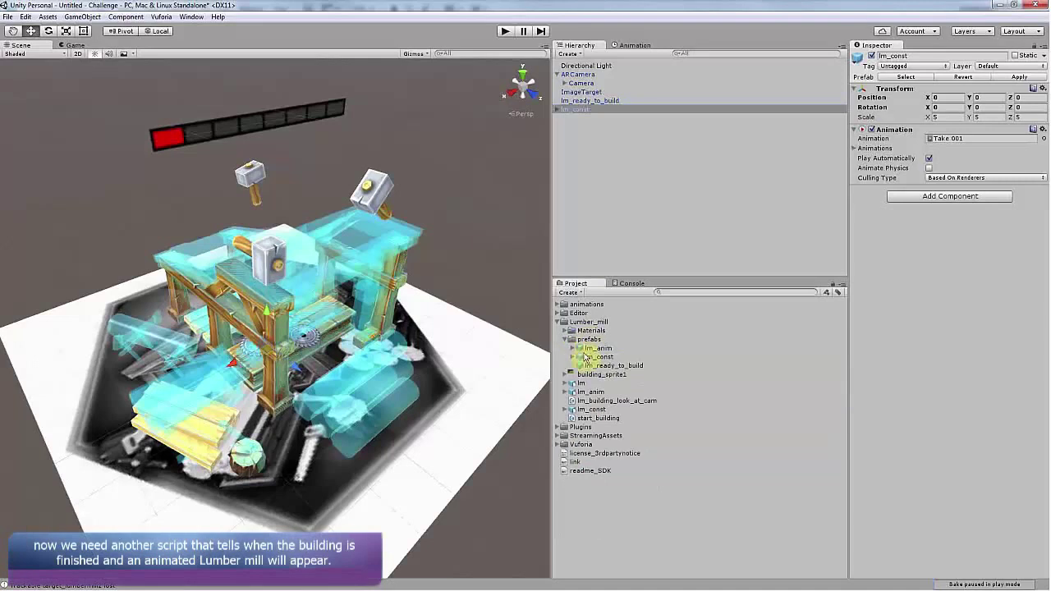
pyautogui.click(610, 420)
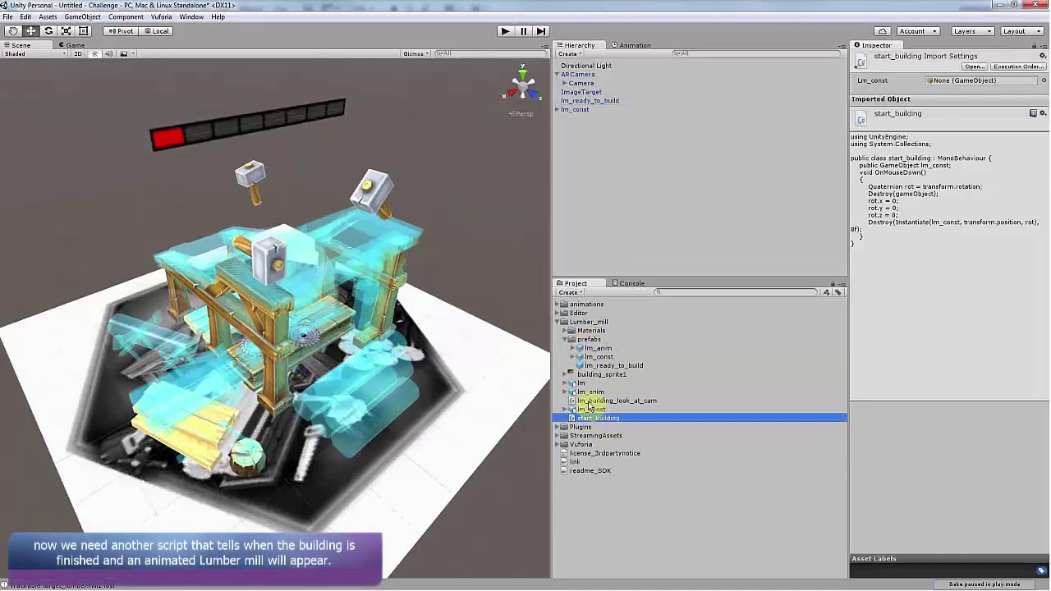
pyautogui.rightClick(581, 322)
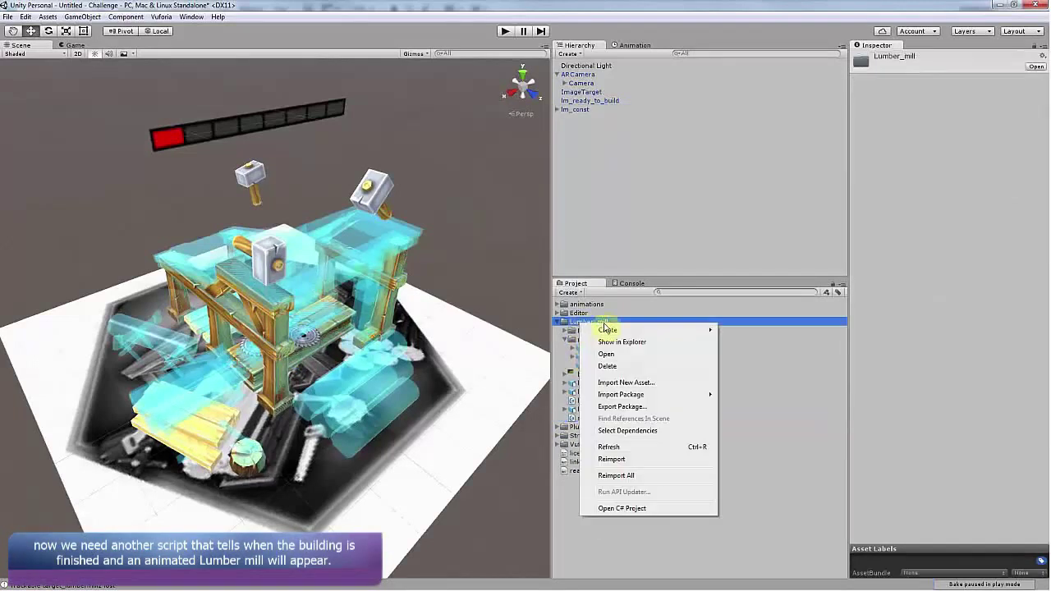
pyautogui.moveTo(611, 329)
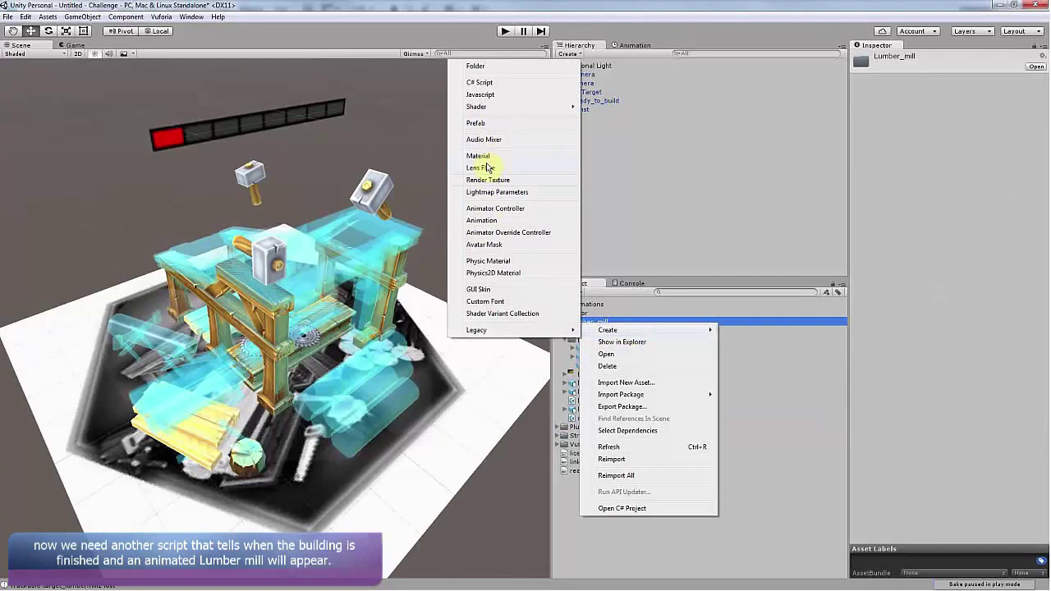
pyautogui.click(480, 83)
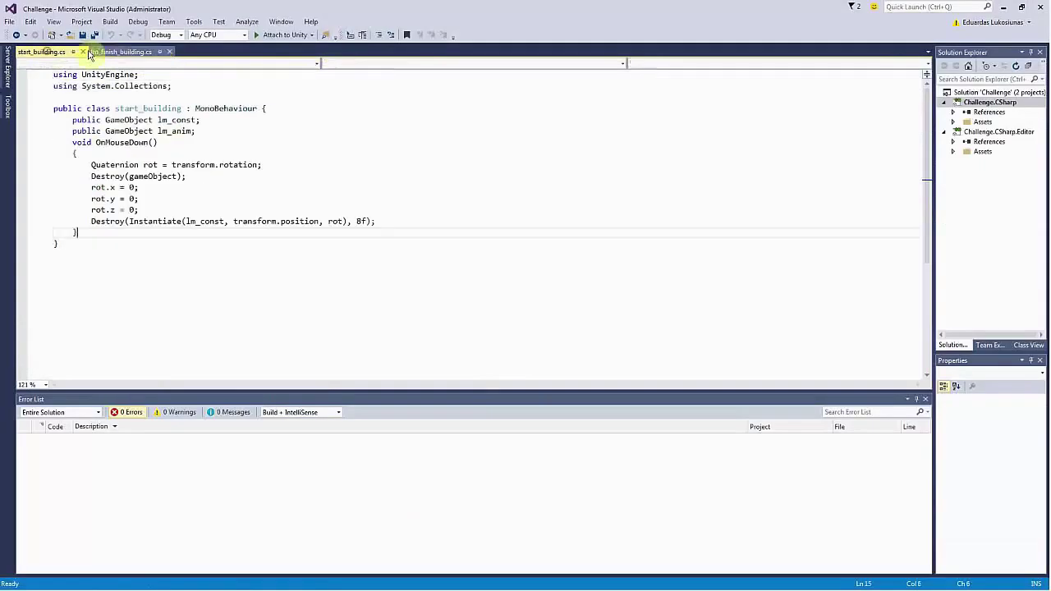
pyautogui.moveTo(66, 228); pyautogui.dragTo(64, 133)
# Replace Start and Update with a public GameObject field and an OnDestroy that instantiates lm_anim.
pyautogui.press('Delete')
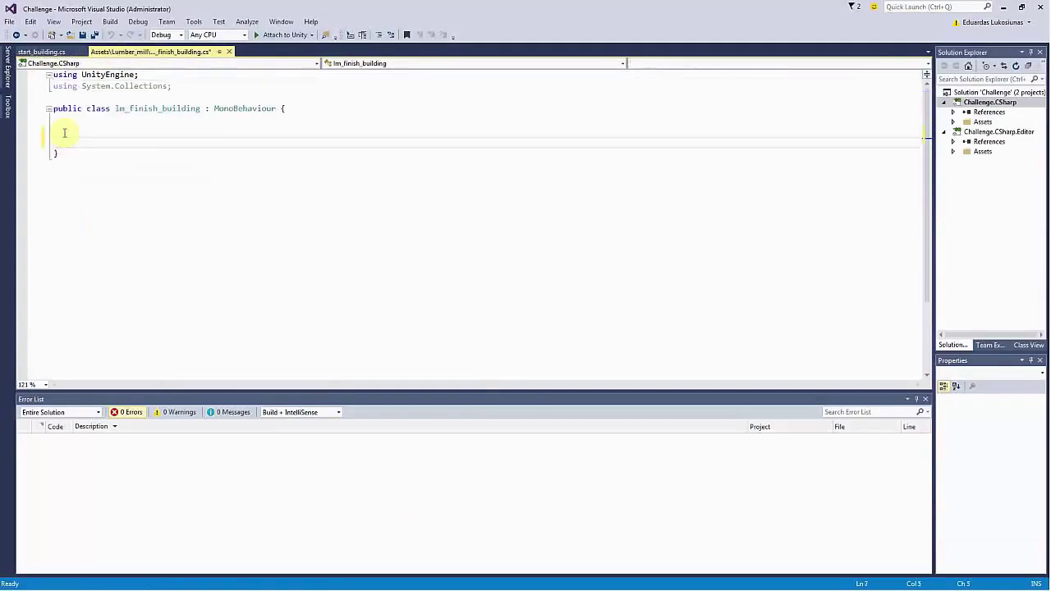
pyautogui.click(71, 120)
pyautogui.write('public GameObject lm_anim;')
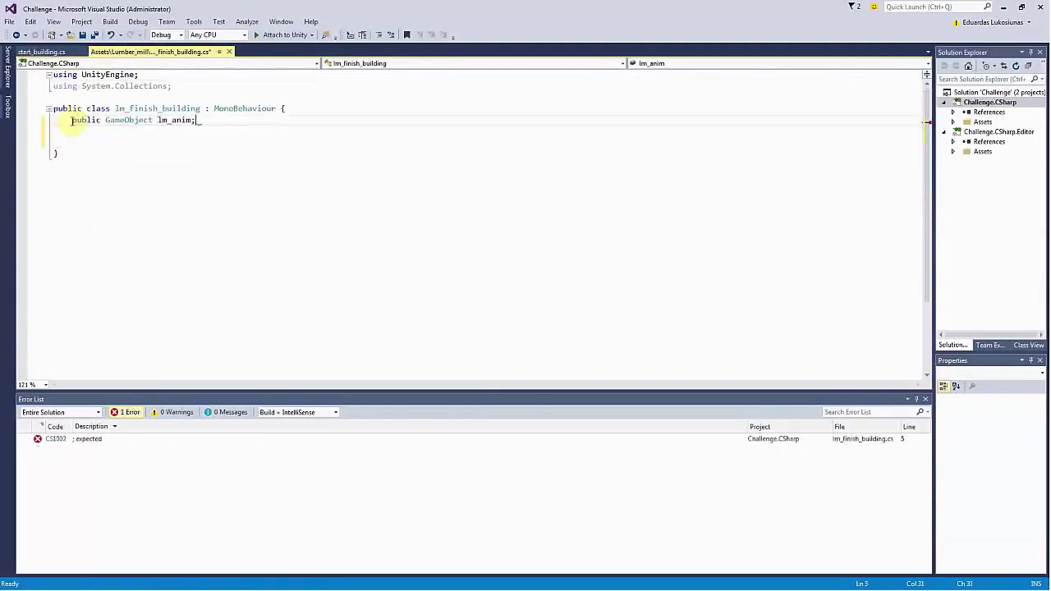
pyautogui.press('Return')
pyautogui.write('void')
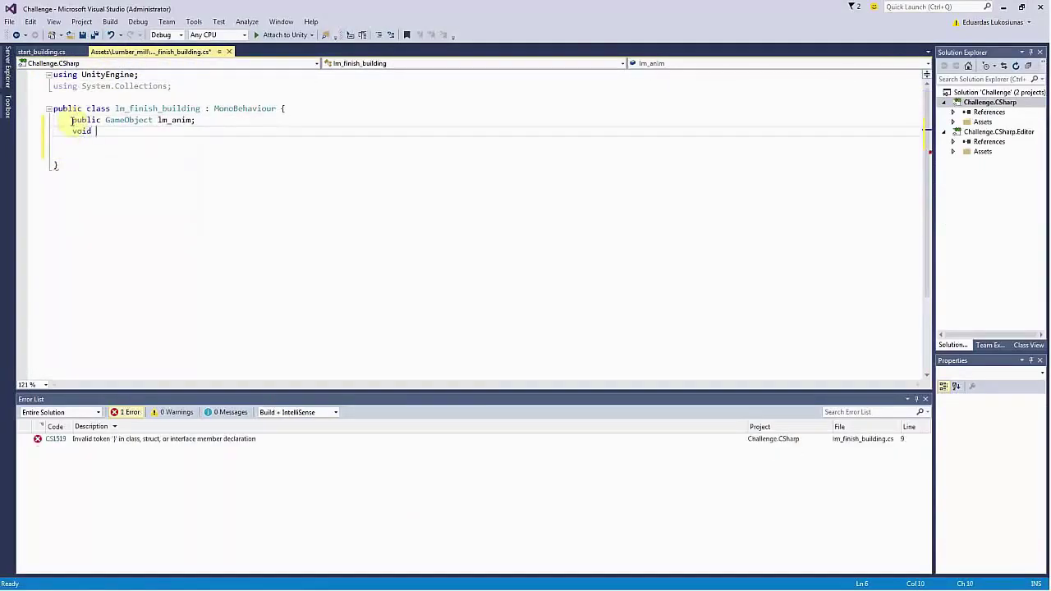
pyautogui.write(' OnDestroy ()')
pyautogui.press('Return')
pyautogui.write('{')
pyautogui.press('Return')
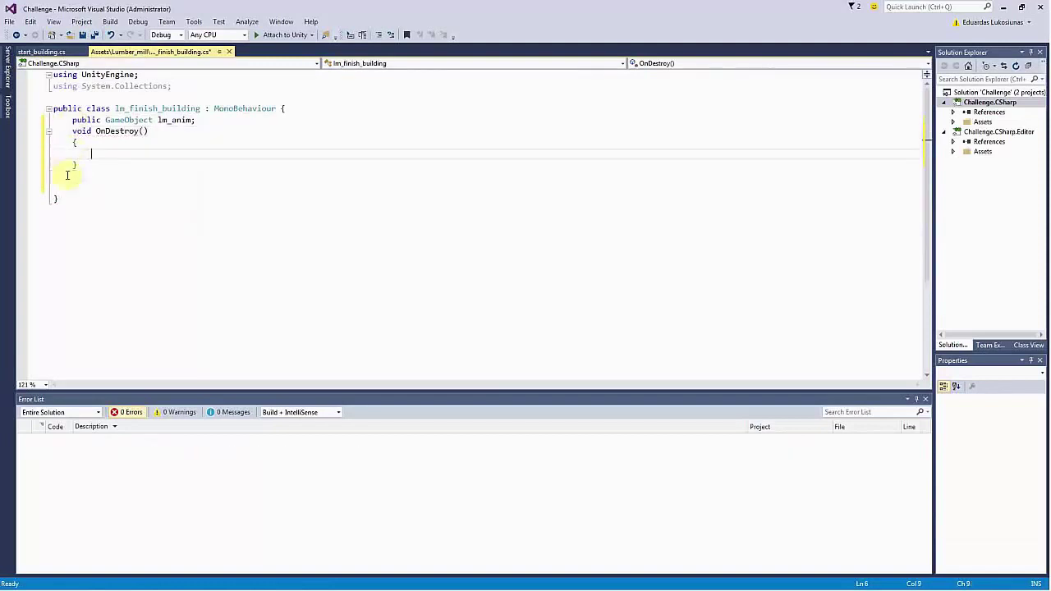
pyautogui.write('Instantiate(lm')
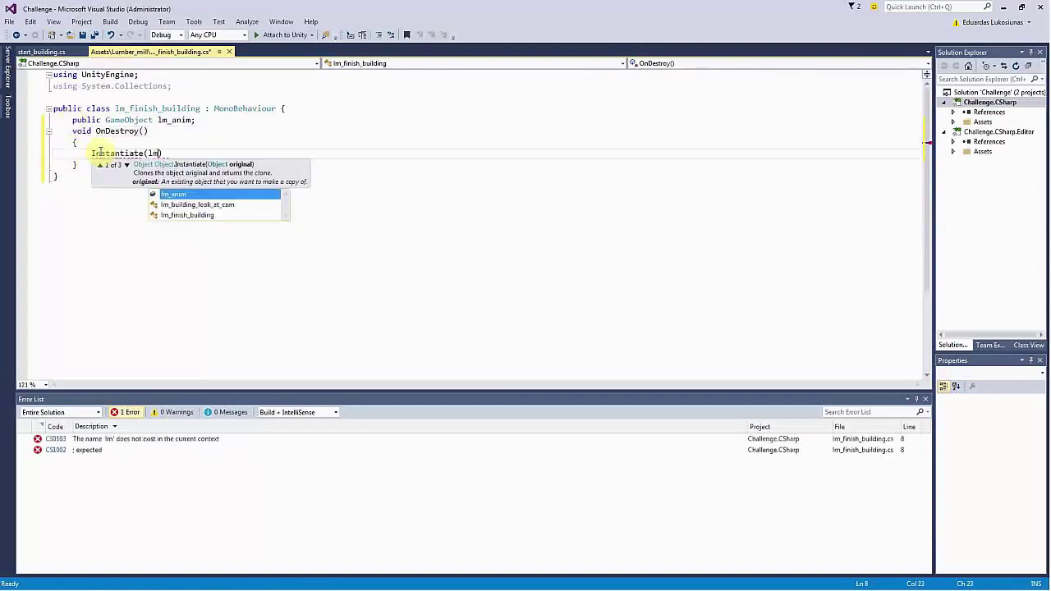
pyautogui.write('_anim, transform')
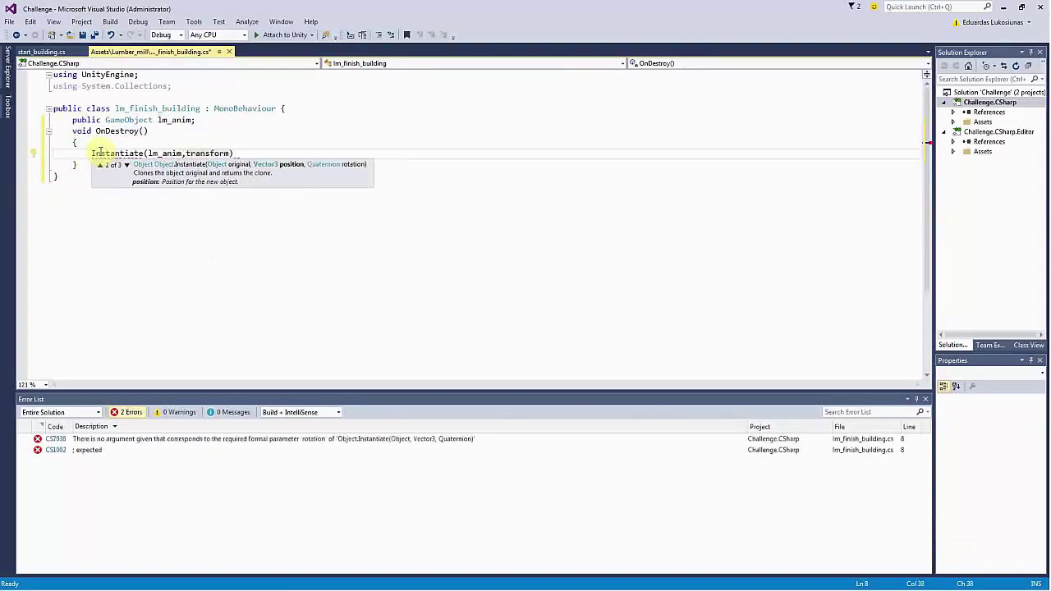
pyautogui.write('.position, transform.rotation);')
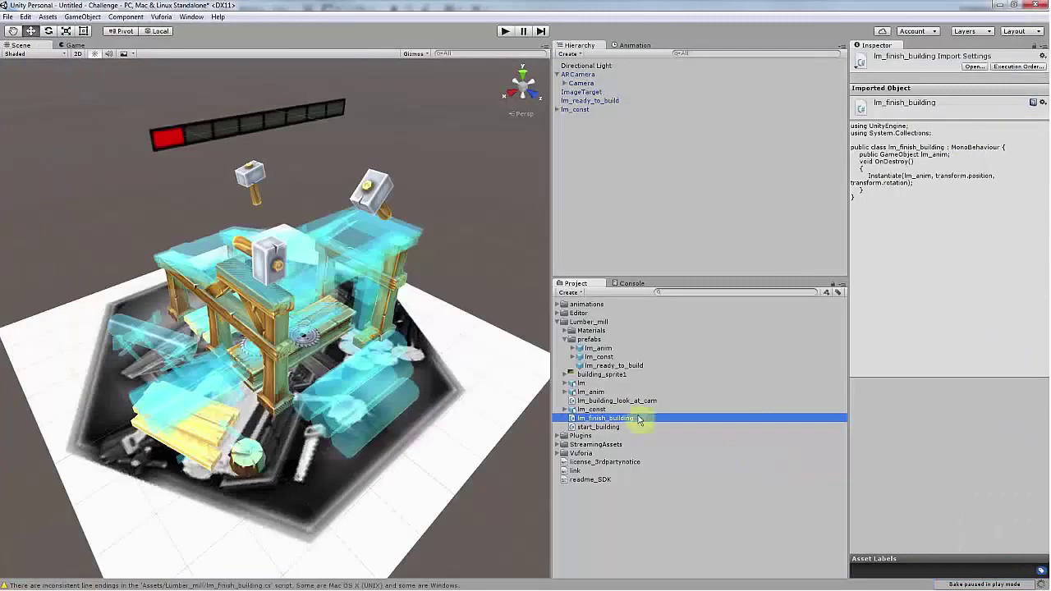
# Attach the lm_finish_building script to the lm_const prefab.
pyautogui.click(615, 367)
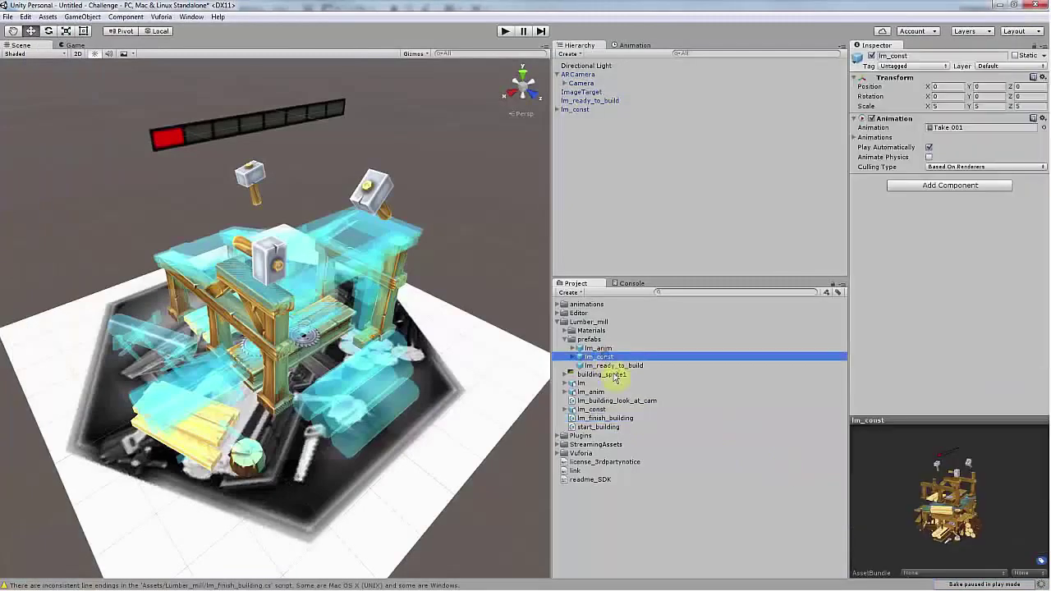
pyautogui.click(612, 420)
pyautogui.moveTo(616, 404)
pyautogui.mouseDown()
pyautogui.moveTo(611, 358)
pyautogui.moveTo(943, 206)
pyautogui.mouseUp()
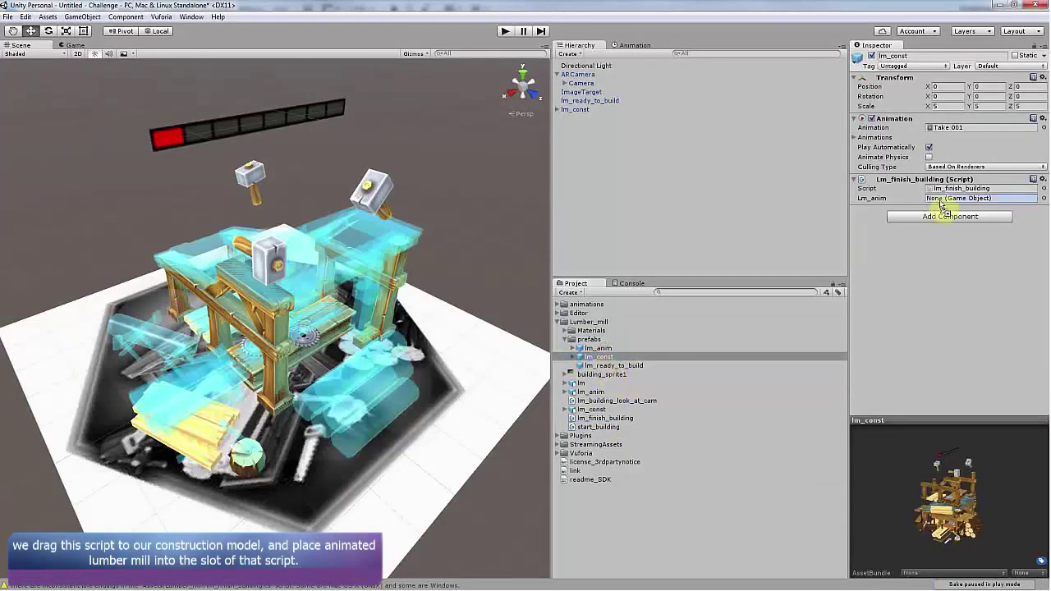
# Delete lm_const from the scene and start a test run.
pyautogui.click(575, 109)
pyautogui.press('Delete')
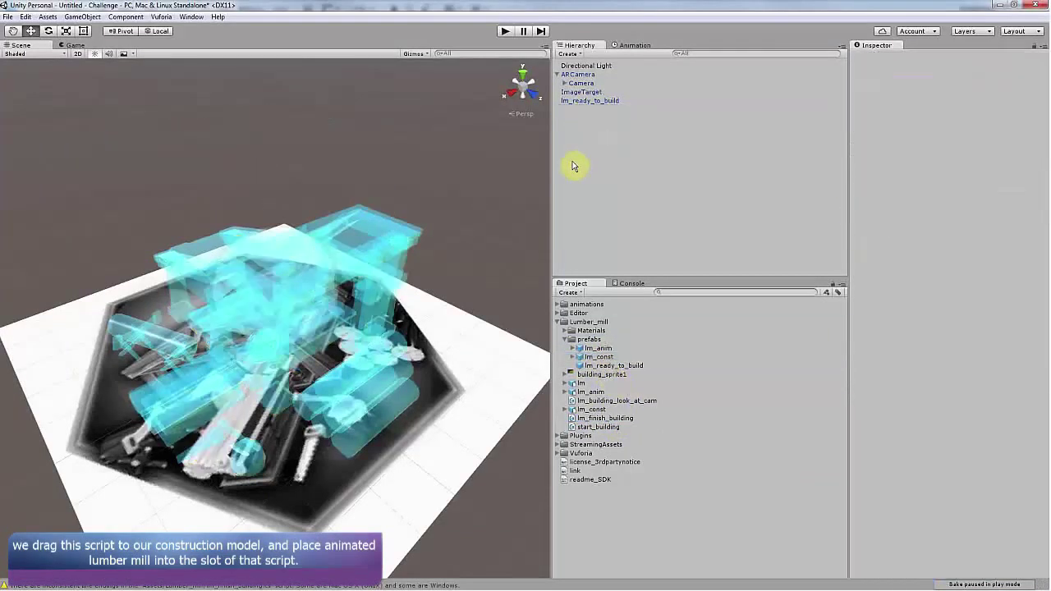
pyautogui.click(507, 33)
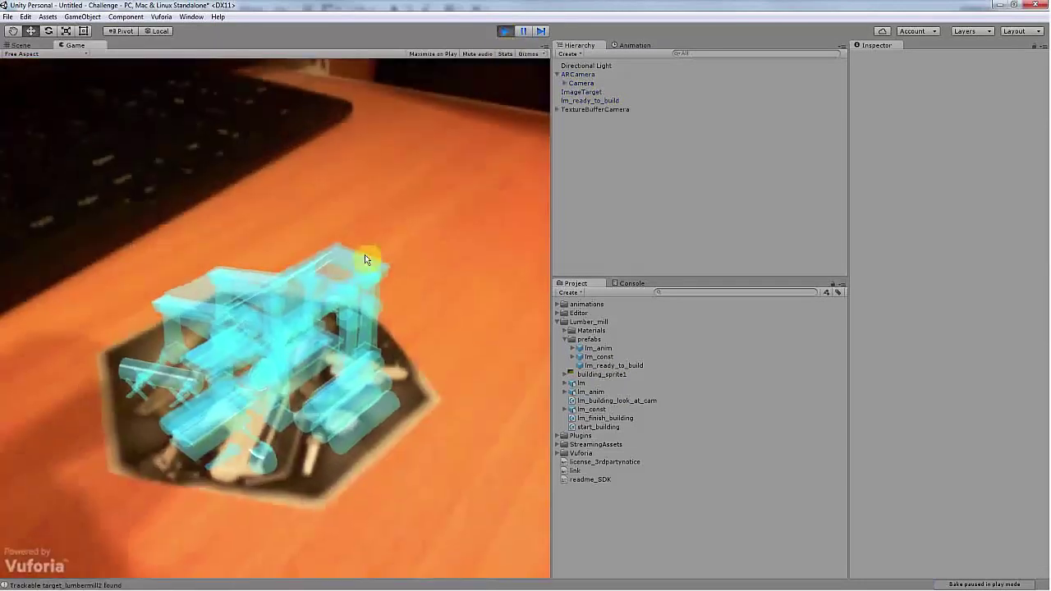
# Start building in the game, inspect lm_const(Clone) while paused, then resume until finished and stop.
pyautogui.click(365, 255)
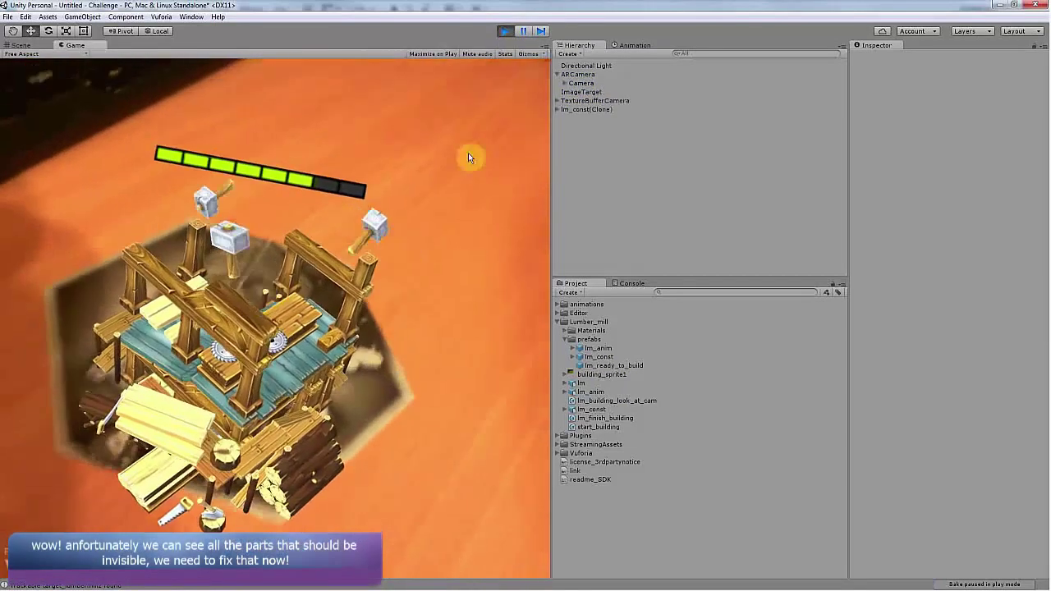
pyautogui.click(520, 33)
pyautogui.moveTo(168, 64)
pyautogui.mouseDown()
pyautogui.moveTo(224, 221)
pyautogui.moveTo(235, 155)
pyautogui.mouseUp()
pyautogui.click(586, 109)
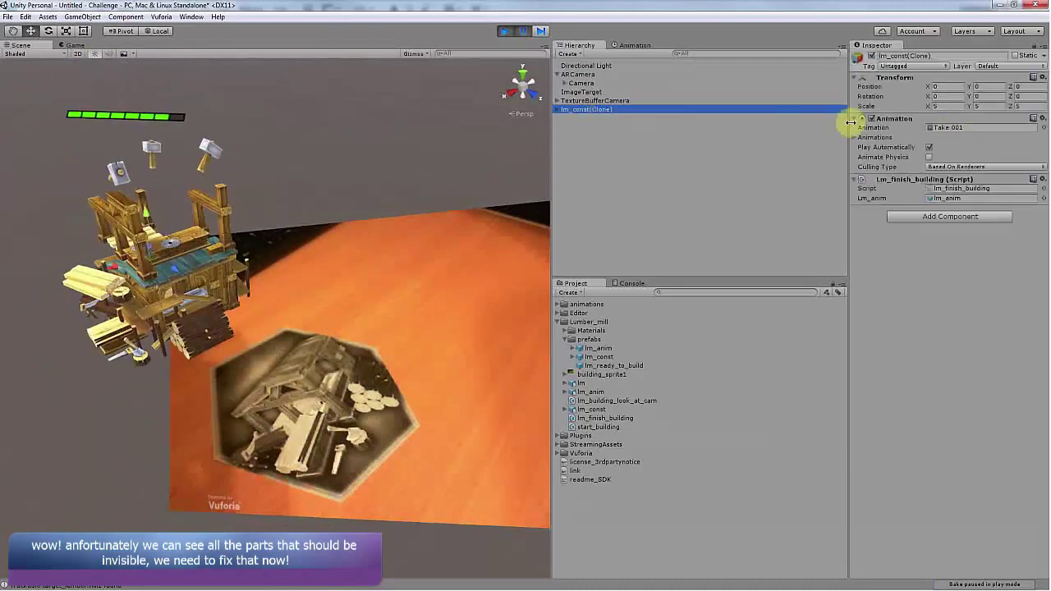
pyautogui.moveTo(337, 195); pyautogui.dragTo(289, 100, button='right')
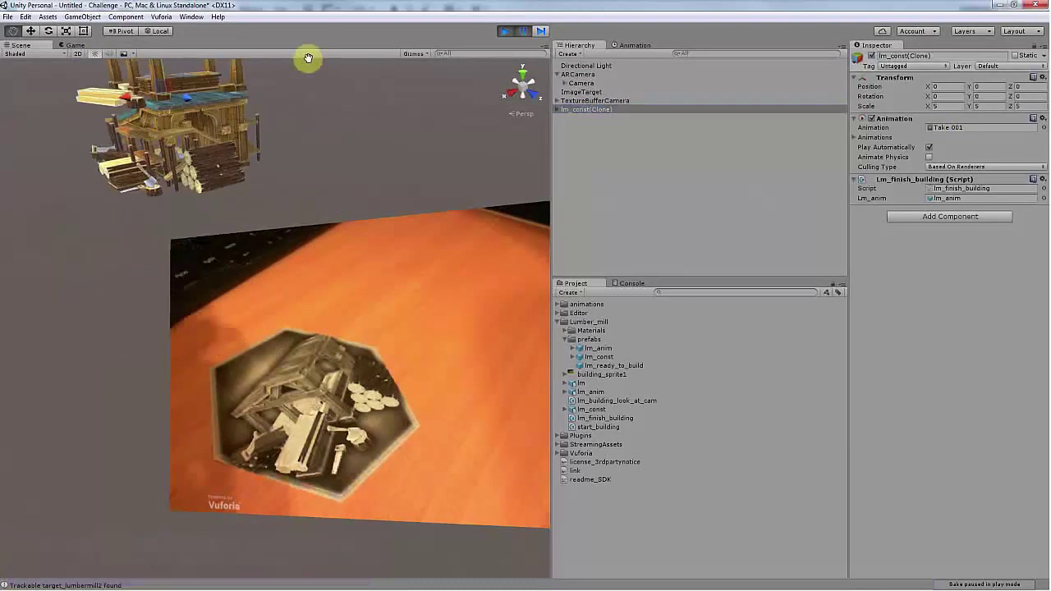
pyautogui.click(74, 45)
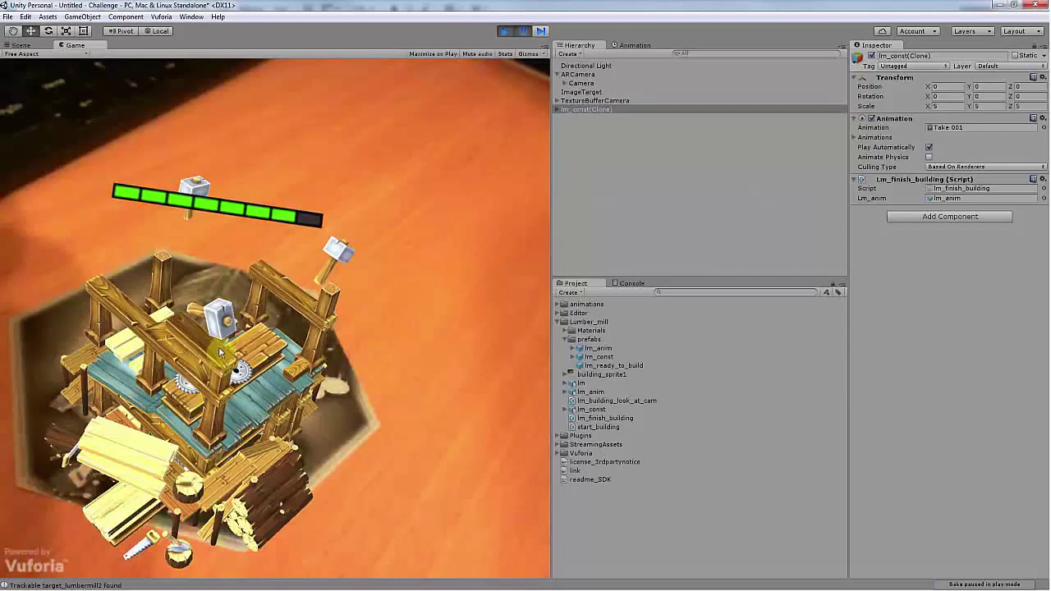
pyautogui.click(525, 33)
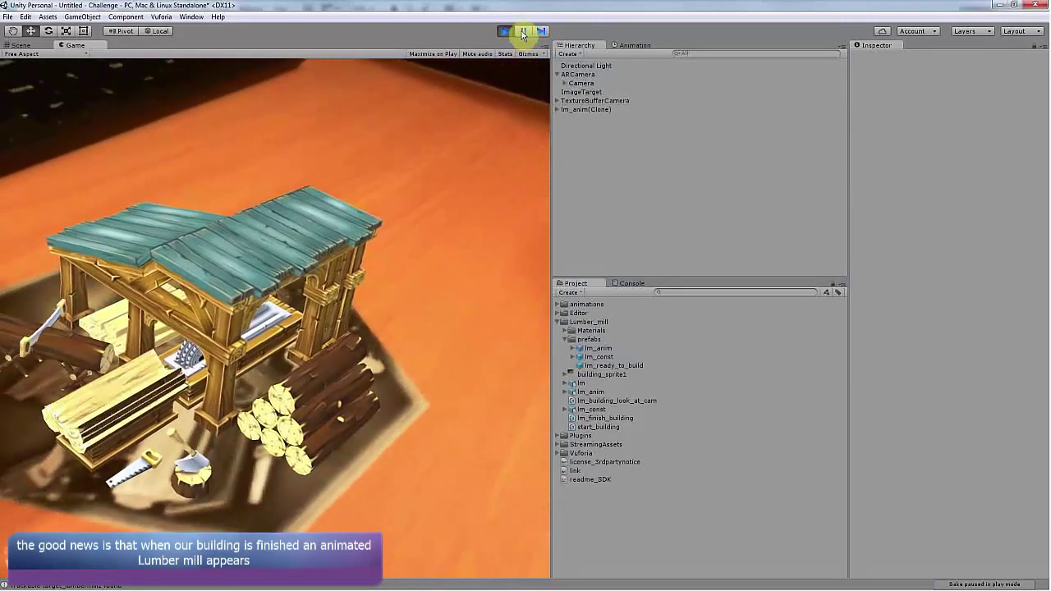
pyautogui.click(504, 31)
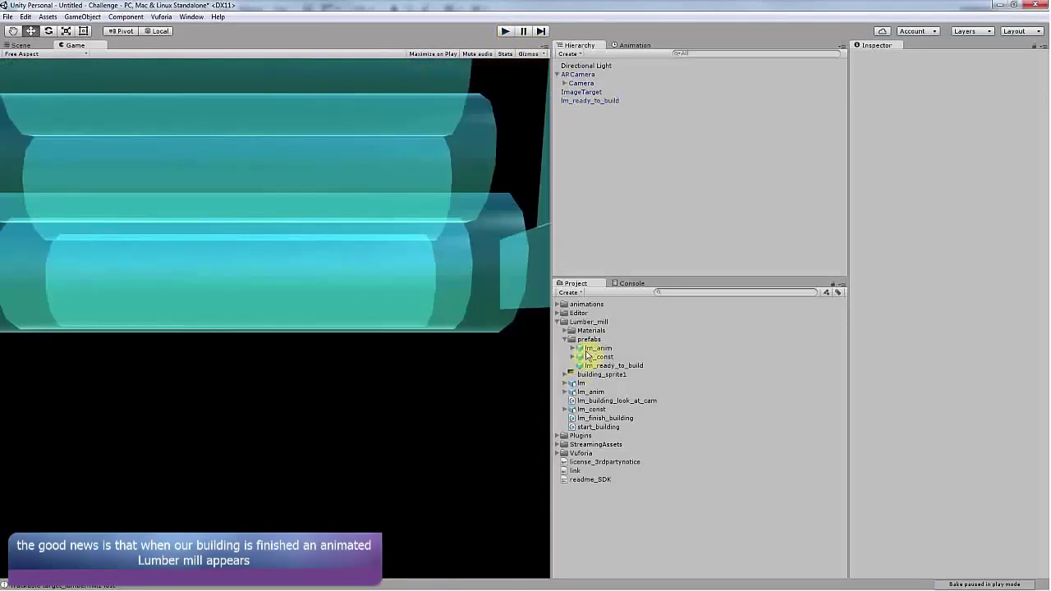
# Review the lm_const prefab, ARCamera and lm_ready_to_build settings in the editor.
pyautogui.click(588, 355)
pyautogui.click(20, 46)
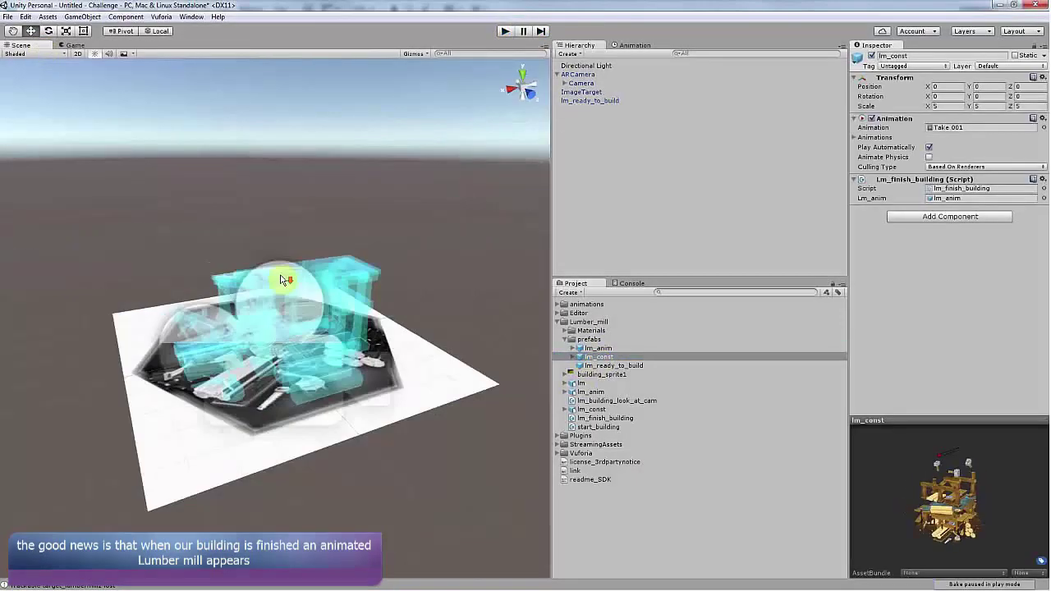
pyautogui.click(577, 74)
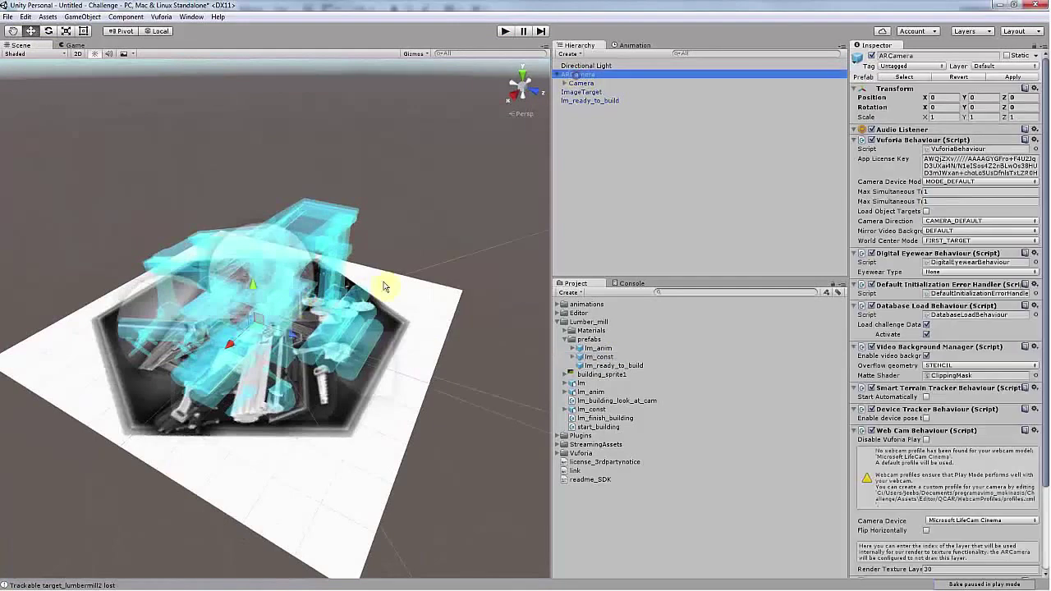
pyautogui.click(74, 45)
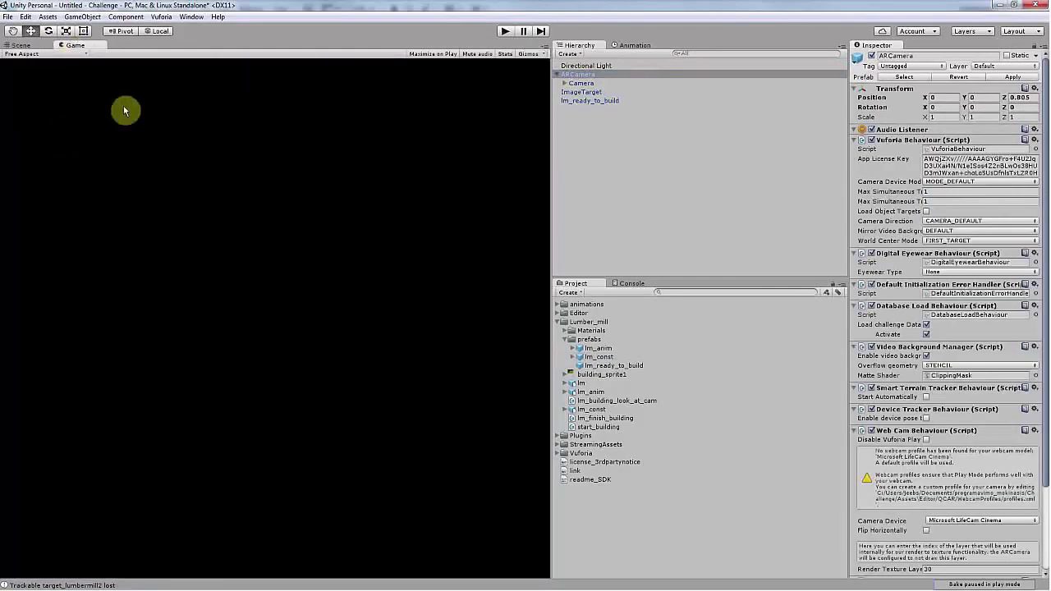
pyautogui.click(21, 45)
pyautogui.click(413, 233)
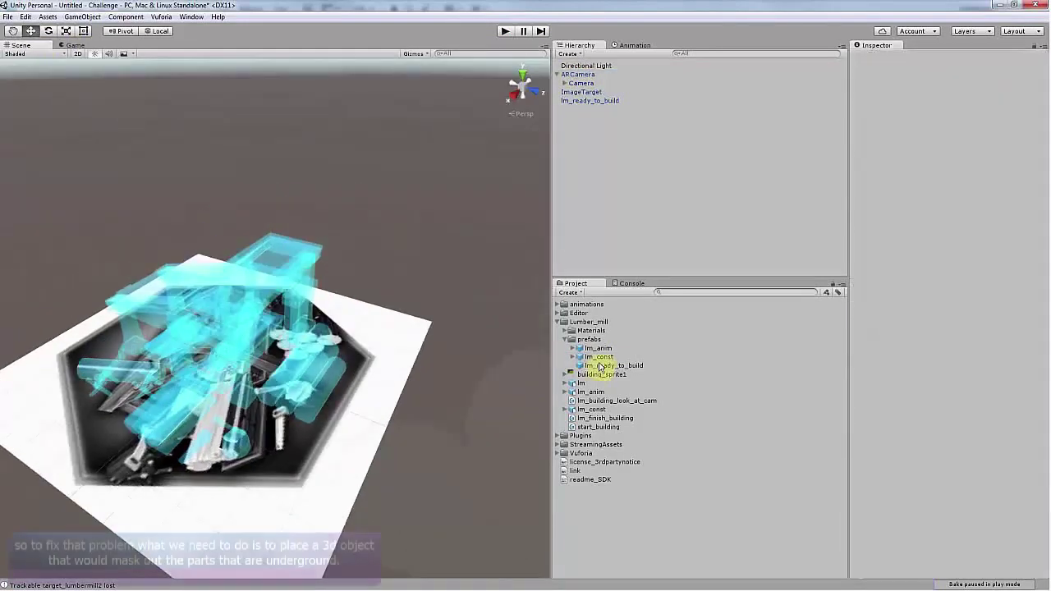
pyautogui.click(607, 365)
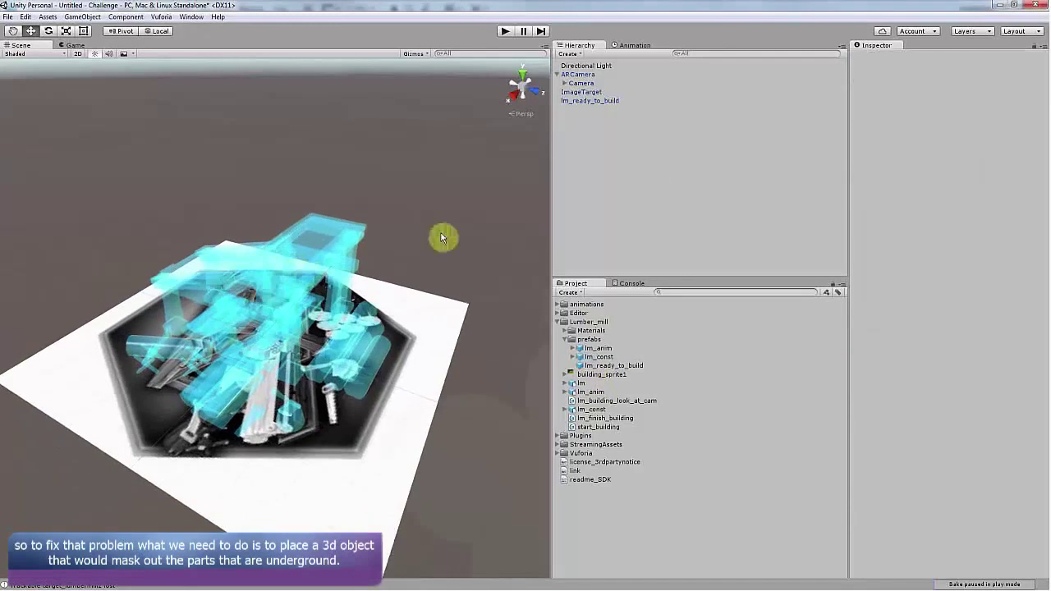
# Add a Plane object to the scene from the Hierarchy's 3D Object menu.
pyautogui.rightClick(648, 171)
pyautogui.moveTo(702, 276)
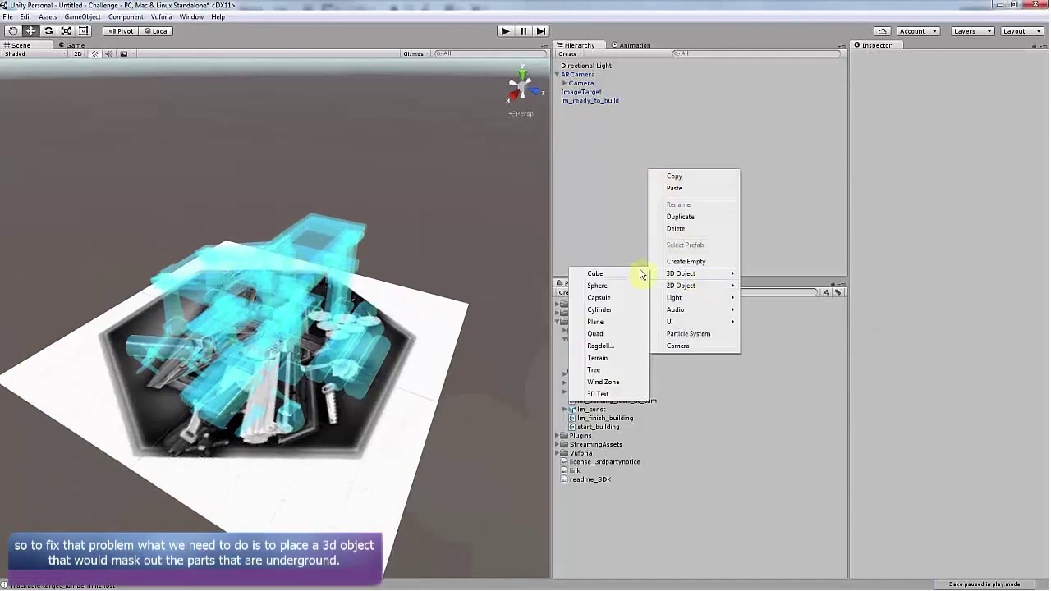
pyautogui.click(595, 322)
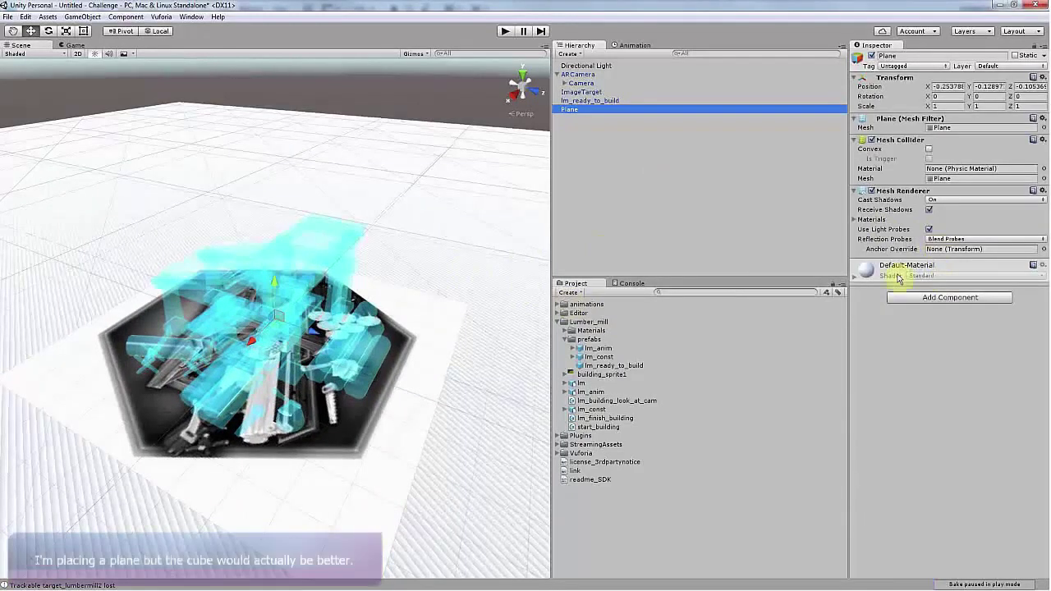
# Create a 'scripts' folder in Lumber_mill and move lm_building_look_at_cam, lm_finish_building and start_building into it.
pyautogui.click(566, 339)
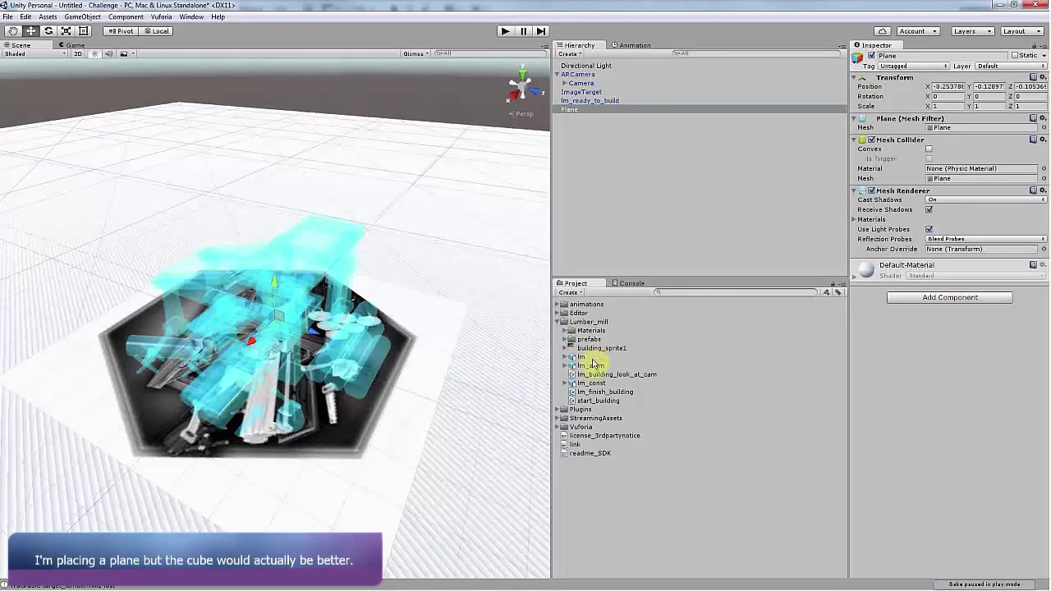
pyautogui.rightClick(579, 322)
pyautogui.moveTo(624, 326)
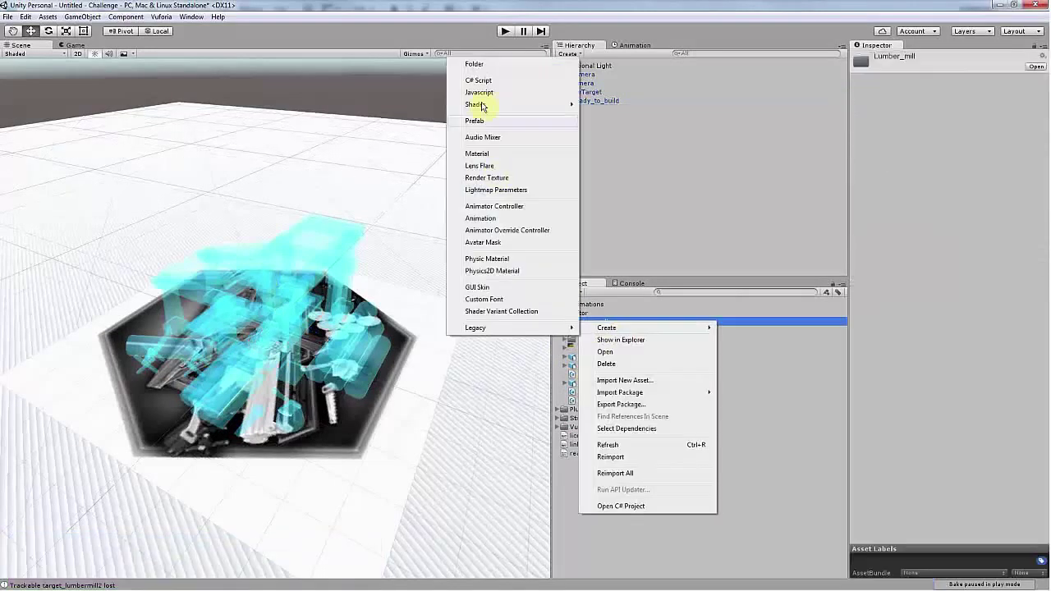
pyautogui.click(476, 68)
pyautogui.write('scripts')
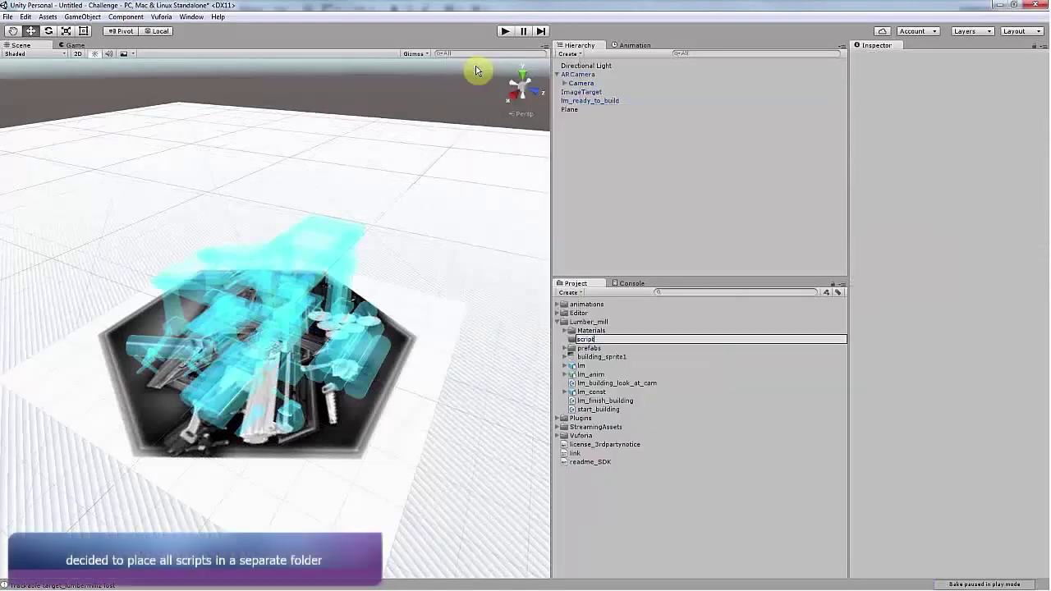
pyautogui.press('Return')
pyautogui.click(607, 382)
pyautogui.keyDown('ctrl'); pyautogui.click(605, 401); pyautogui.keyUp('ctrl')
pyautogui.keyDown('ctrl'); pyautogui.click(598, 409); pyautogui.keyUp('ctrl')
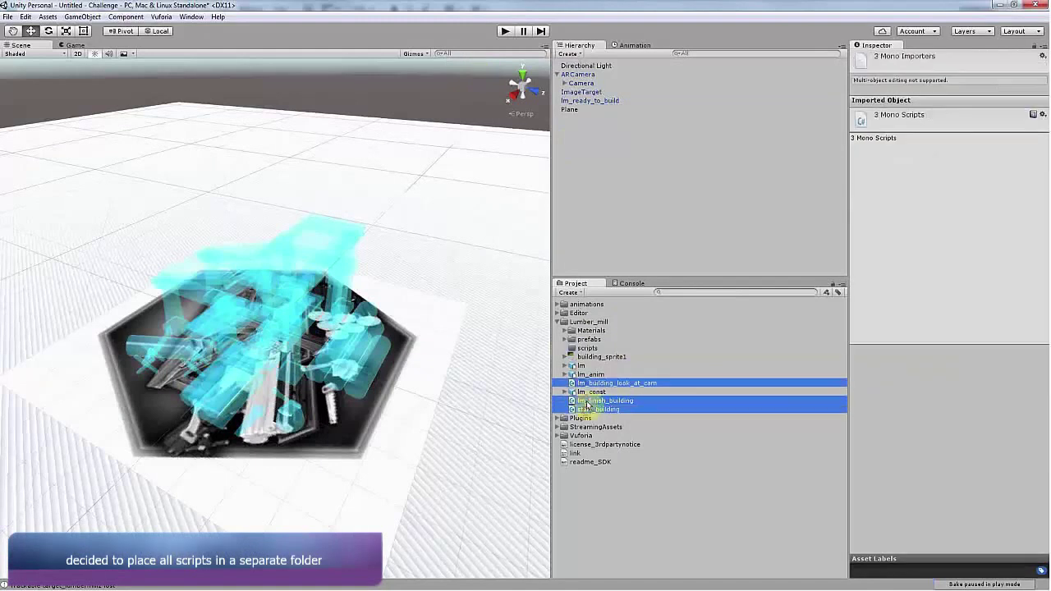
pyautogui.moveTo(598, 409); pyautogui.dragTo(594, 350)
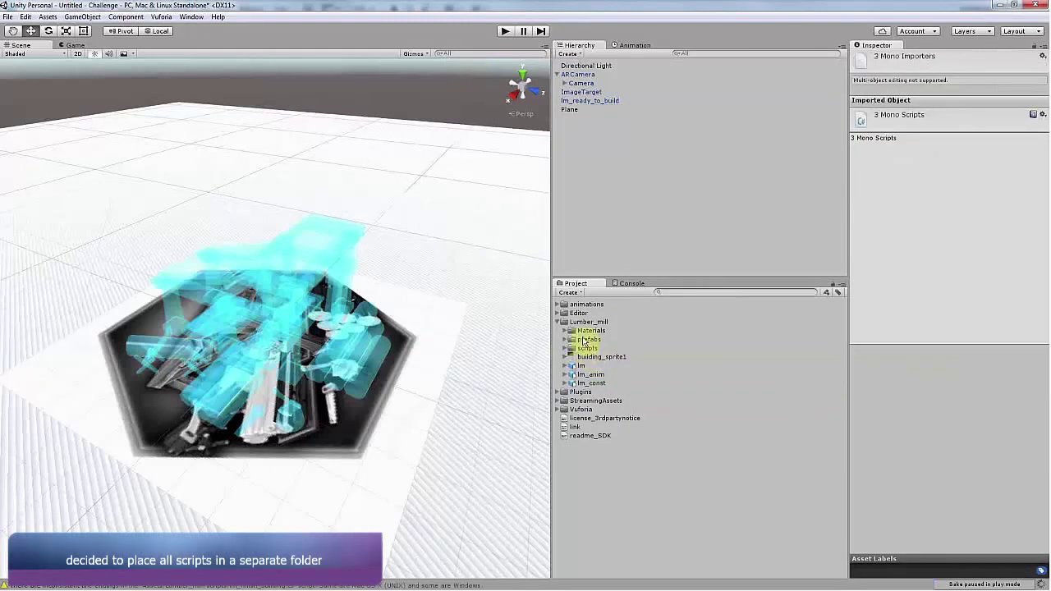
pyautogui.click(570, 111)
pyautogui.click(858, 279)
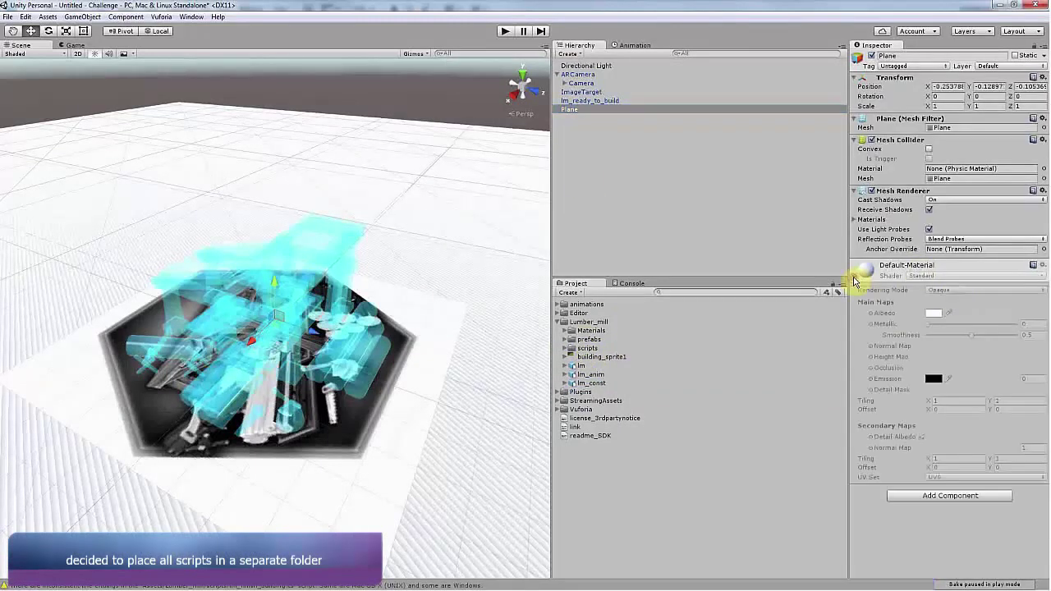
# Create a new material named 'mask' in the Materials folder.
pyautogui.click(565, 330)
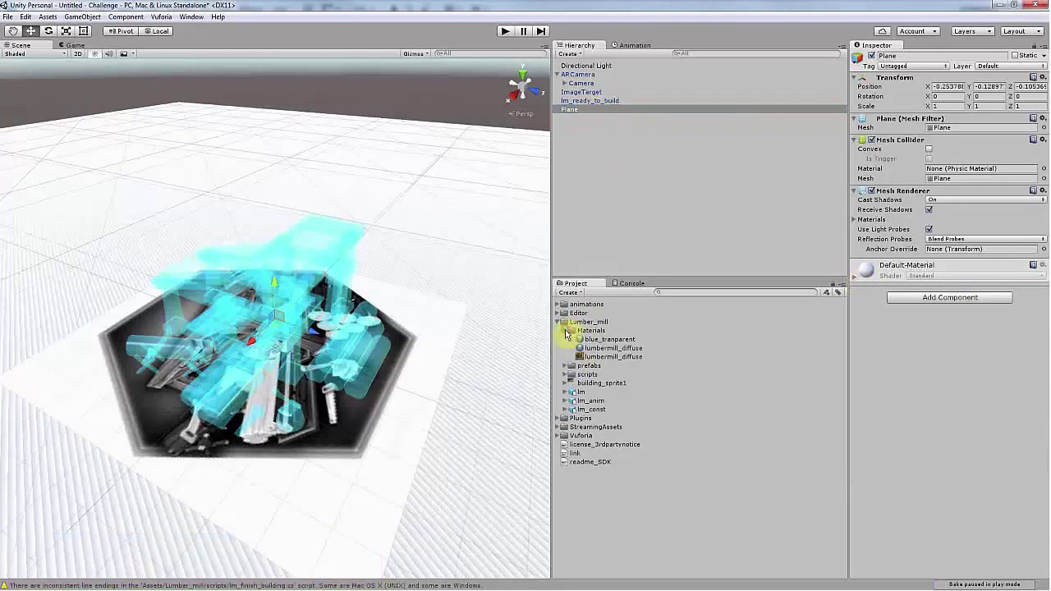
pyautogui.click(590, 331)
pyautogui.rightClick(590, 331)
pyautogui.moveTo(598, 337)
pyautogui.click(488, 165)
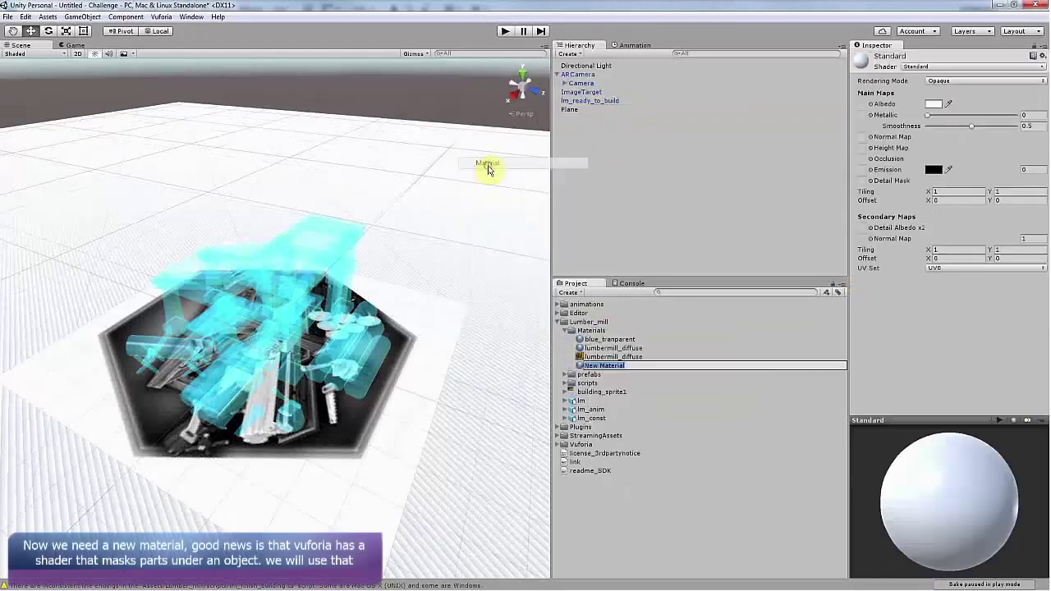
pyautogui.write('mask')
pyautogui.press('Return')
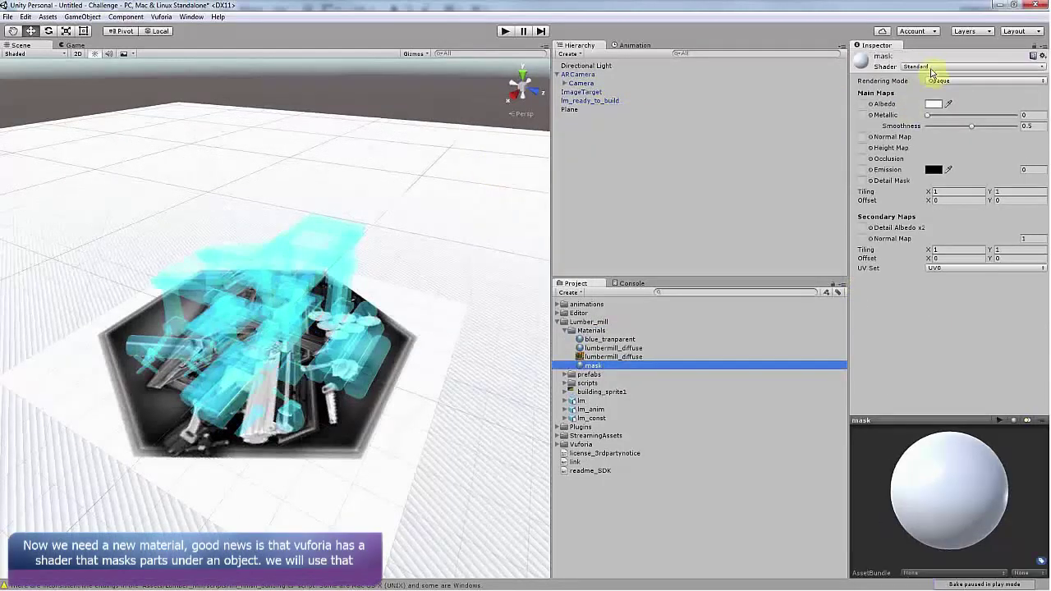
# Set the mask material's shader to DepthMask, apply it to the Plane, and start Play.
pyautogui.click(931, 68)
pyautogui.click(938, 91)
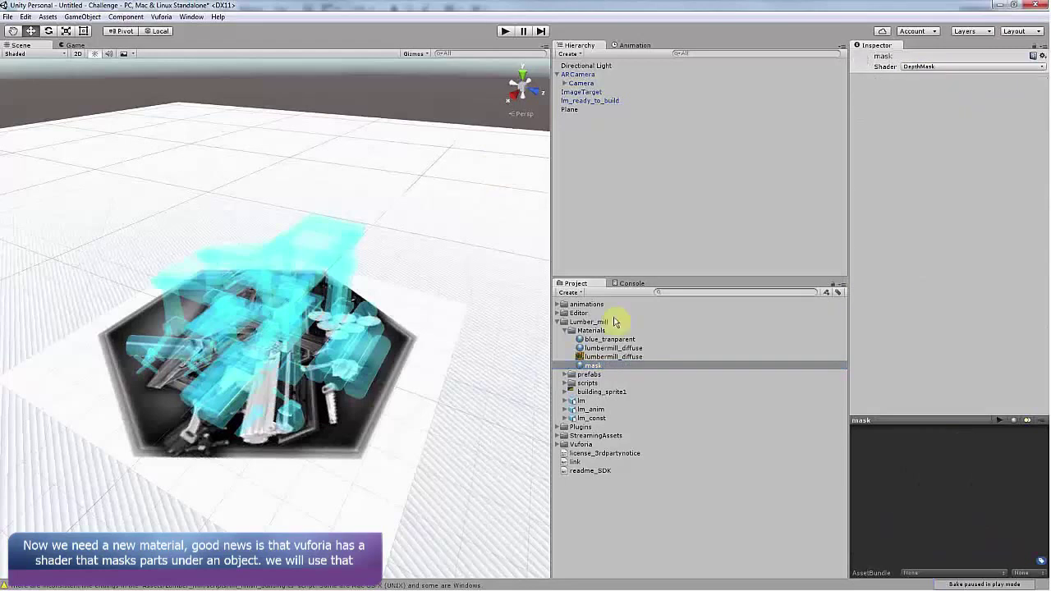
pyautogui.moveTo(603, 364); pyautogui.dragTo(566, 111)
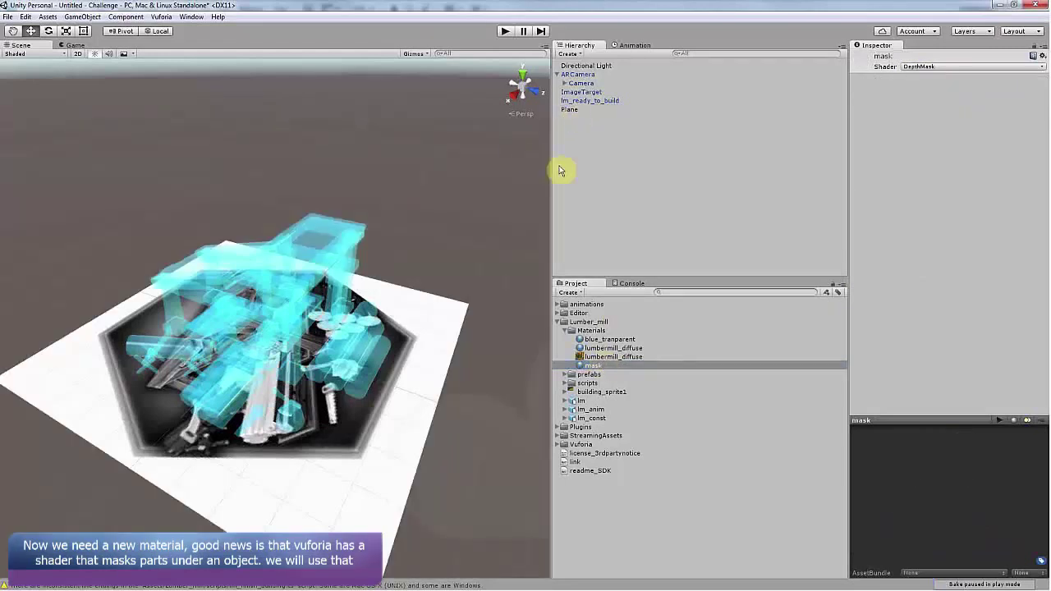
pyautogui.click(504, 30)
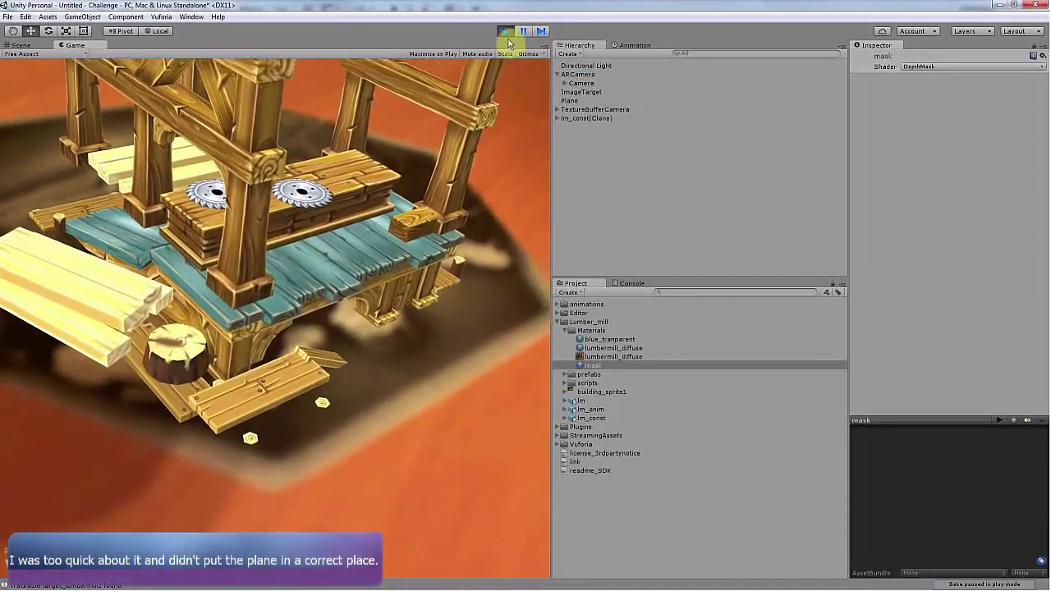
# Pause the test run and orbit the view to inspect the mill model.
pyautogui.click(521, 30)
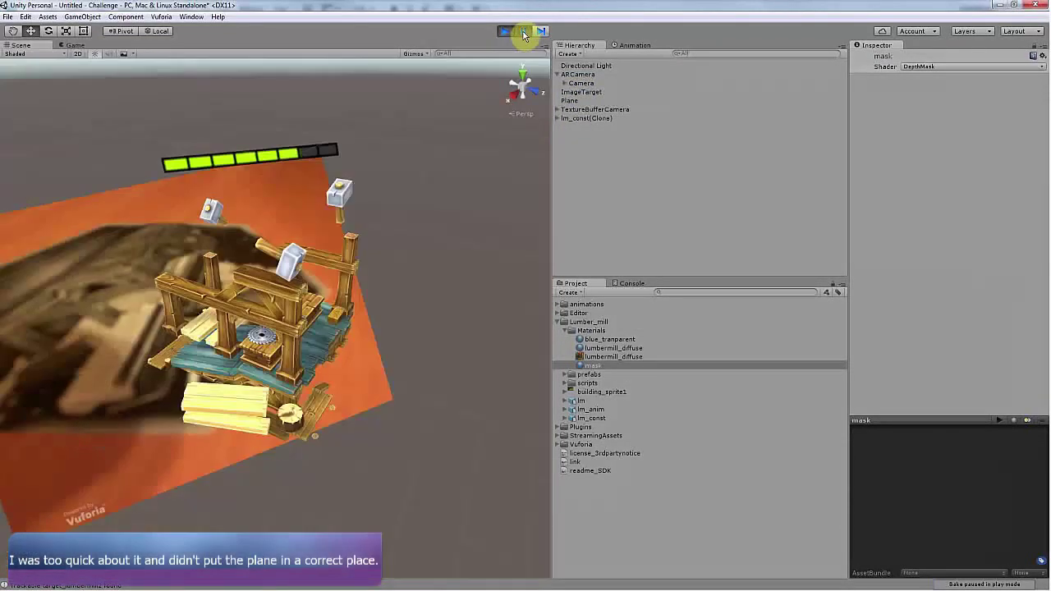
pyautogui.keyDown('alt'); pyautogui.moveTo(521, 31); pyautogui.dragTo(368, 254); pyautogui.keyUp('alt')
pyautogui.scroll(5, 400, 241)
pyautogui.scroll(-3, 334, 289)
pyautogui.moveTo(334, 289)
pyautogui.keyDown('alt'); pyautogui.mouseDown()
pyautogui.moveTo(208, 208)
pyautogui.moveTo(448, 197)
pyautogui.mouseUp(); pyautogui.keyUp('alt')
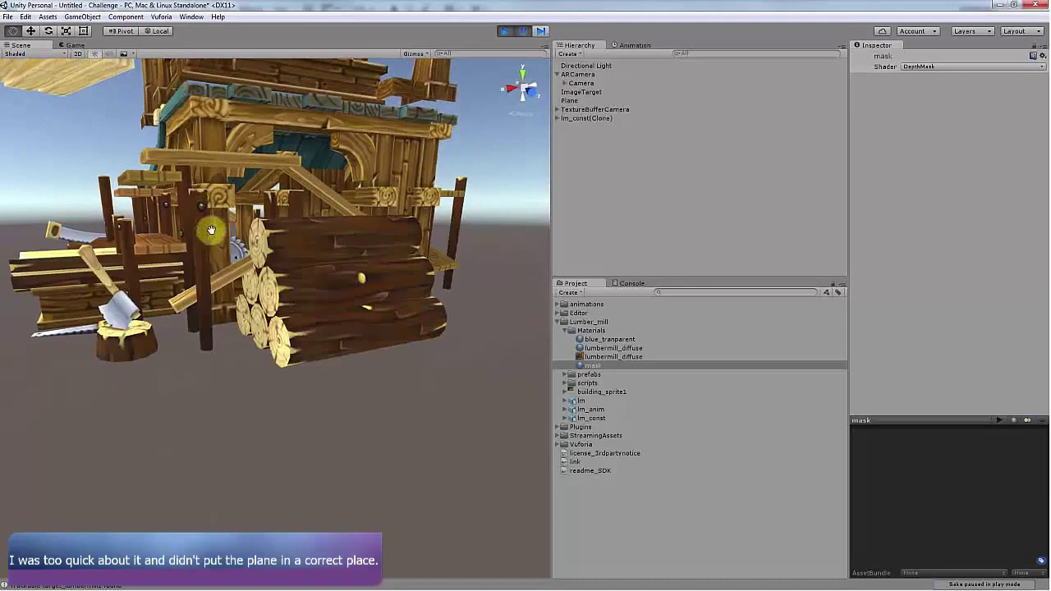
# Stop Play, set the Plane's position to 0, 0, 0, and run the scene again.
pyautogui.click(569, 102)
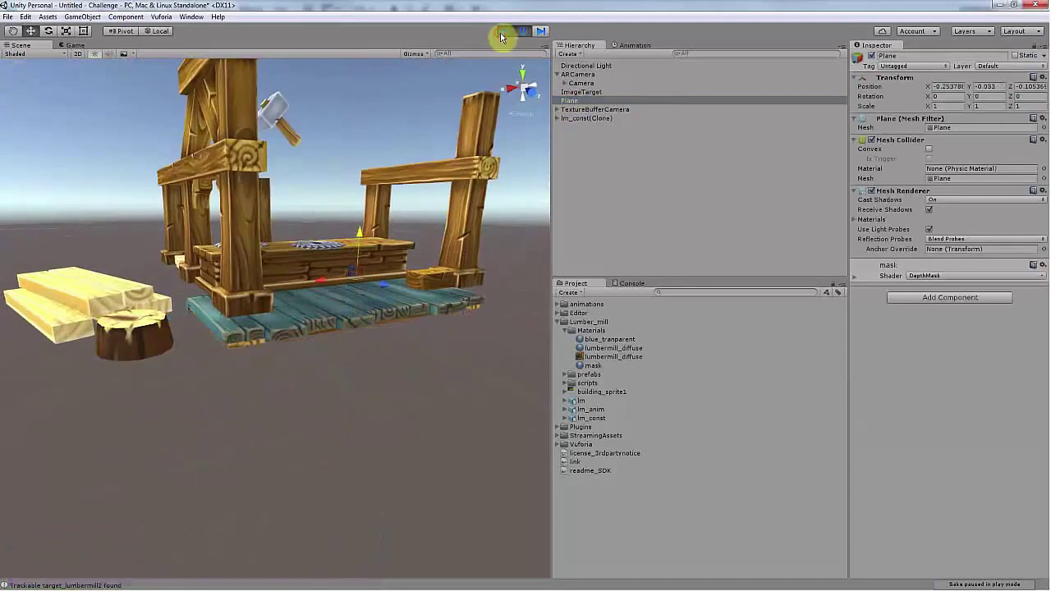
pyautogui.click(504, 31)
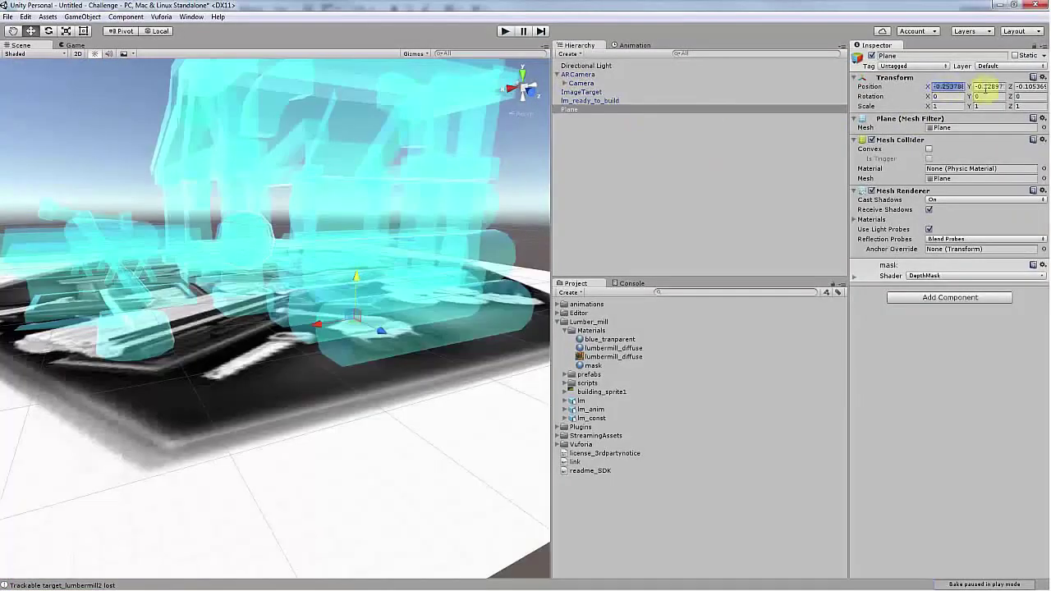
pyautogui.write('0')
pyautogui.click(997, 86)
pyautogui.write('0')
pyautogui.click(1024, 86)
pyautogui.write('0')
pyautogui.scroll(-5, 265, 255)
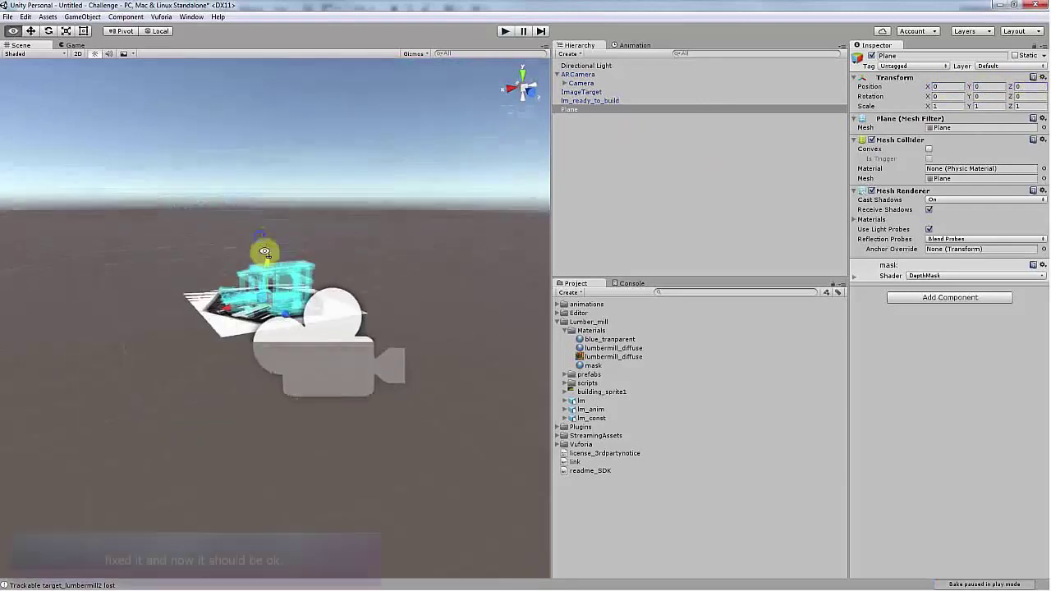
pyautogui.keyDown('alt'); pyautogui.moveTo(265, 254); pyautogui.dragTo(275, 241); pyautogui.keyUp('alt')
pyautogui.scroll(5, 322, 243)
pyautogui.click(506, 31)
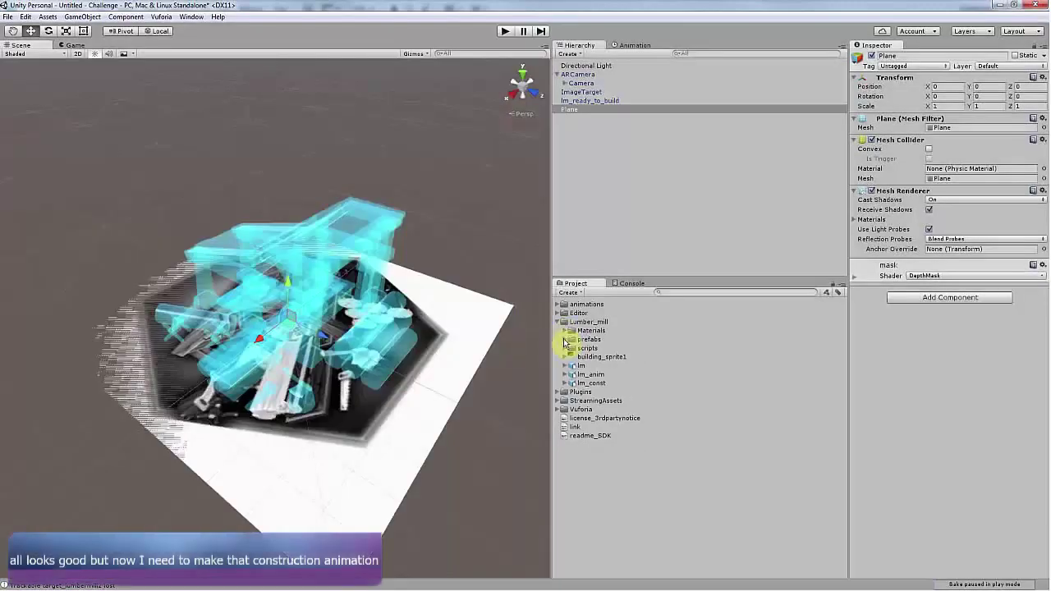
# Place an lm_const prefab instance from the prefabs folder into the scene.
pyautogui.click(600, 358)
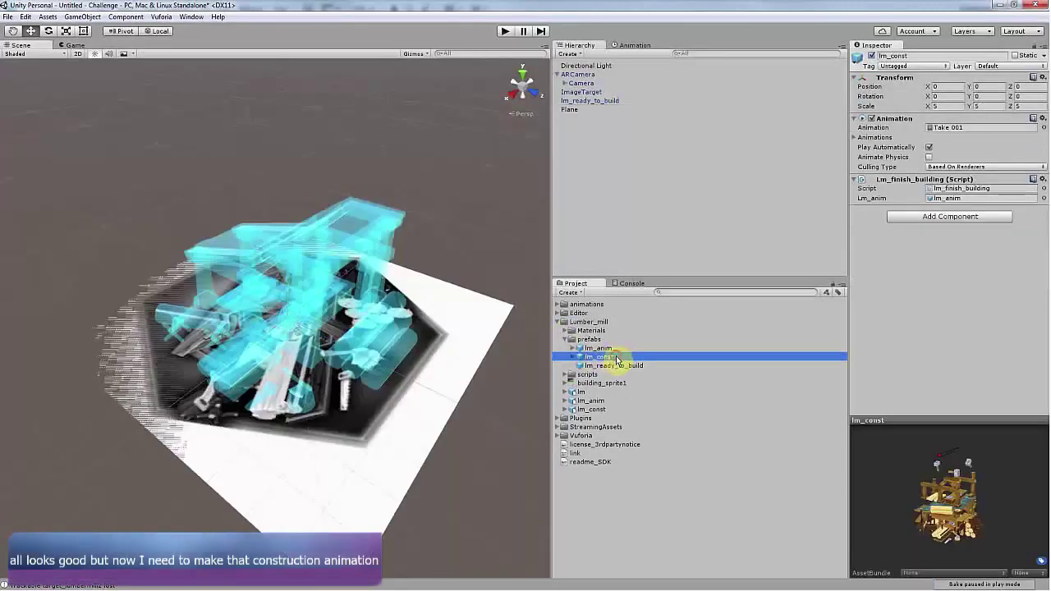
pyautogui.moveTo(616, 362); pyautogui.dragTo(605, 188)
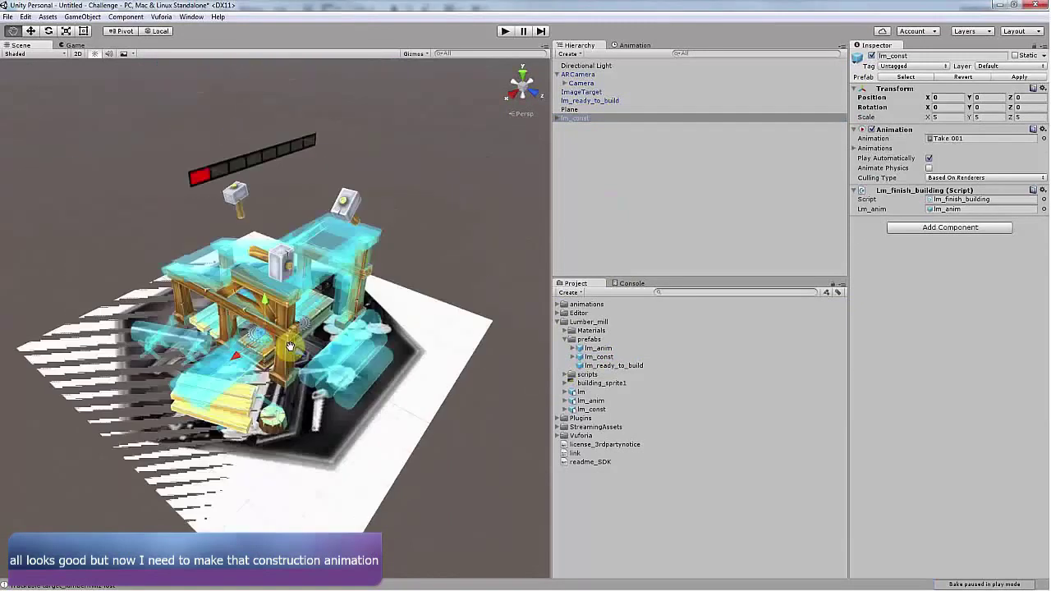
pyautogui.scroll(3, 290, 347)
# Deactivate lm_ready_to_build and frame lm_const in the Scene view.
pyautogui.click(583, 101)
pyautogui.click(871, 55)
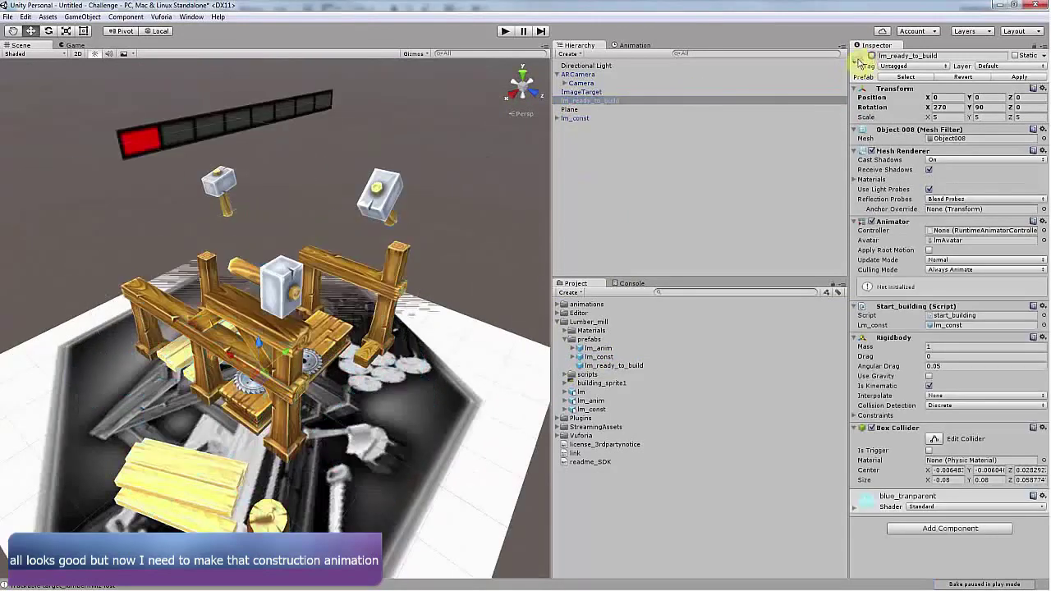
pyautogui.click(558, 74)
pyautogui.doubleClick(575, 109)
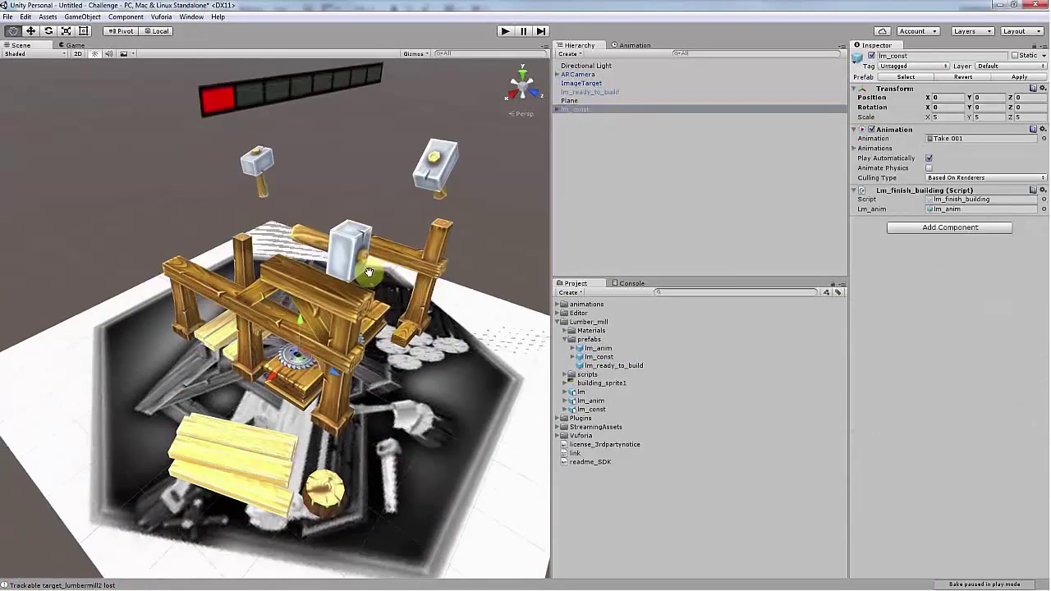
# Create C# script lm_building_parts_movement in scripts, attach it to lm_const, and open it.
pyautogui.rightClick(593, 348)
pyautogui.moveTo(620, 352)
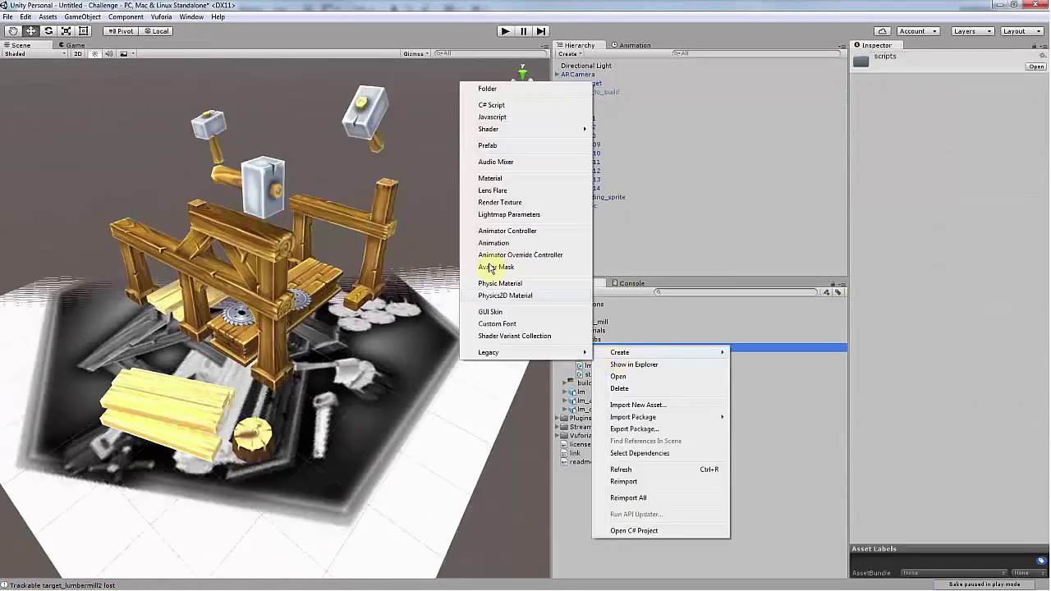
pyautogui.click(493, 105)
pyautogui.write('lm_building_parts')
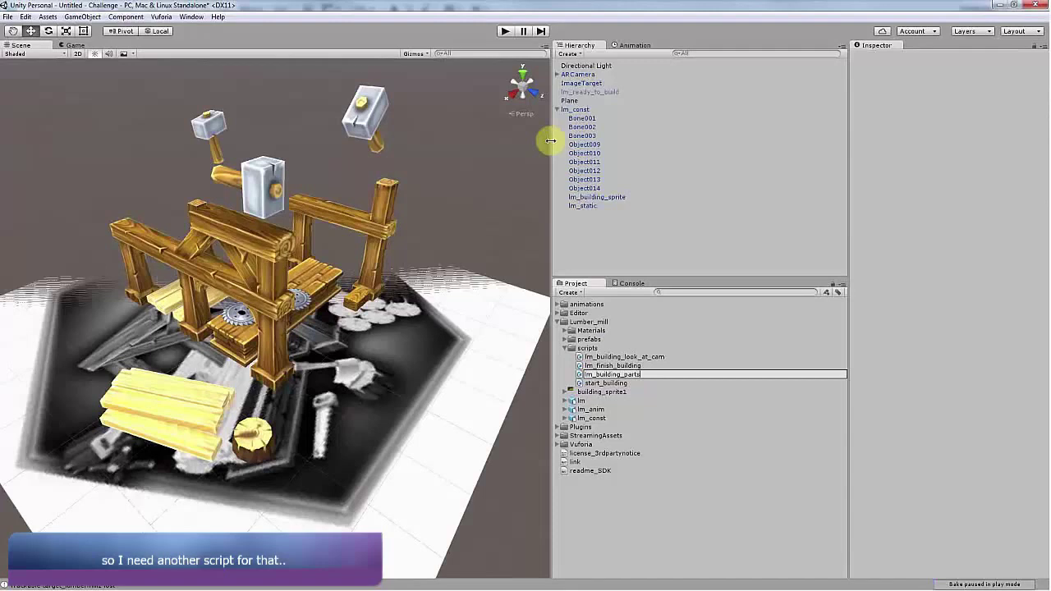
pyautogui.write('_moveme')
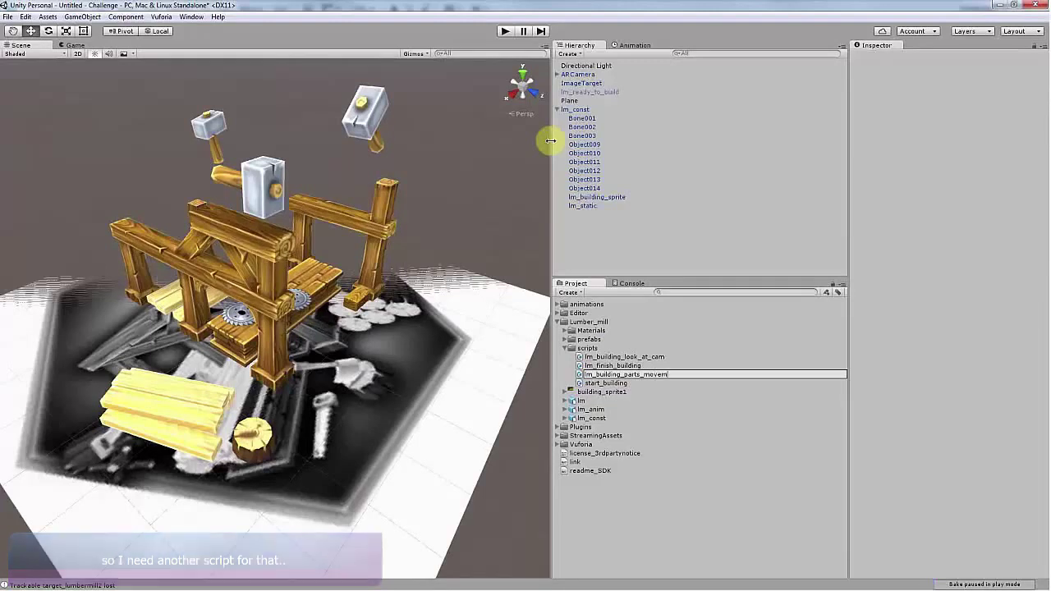
pyautogui.write('nt')
pyautogui.press('Return')
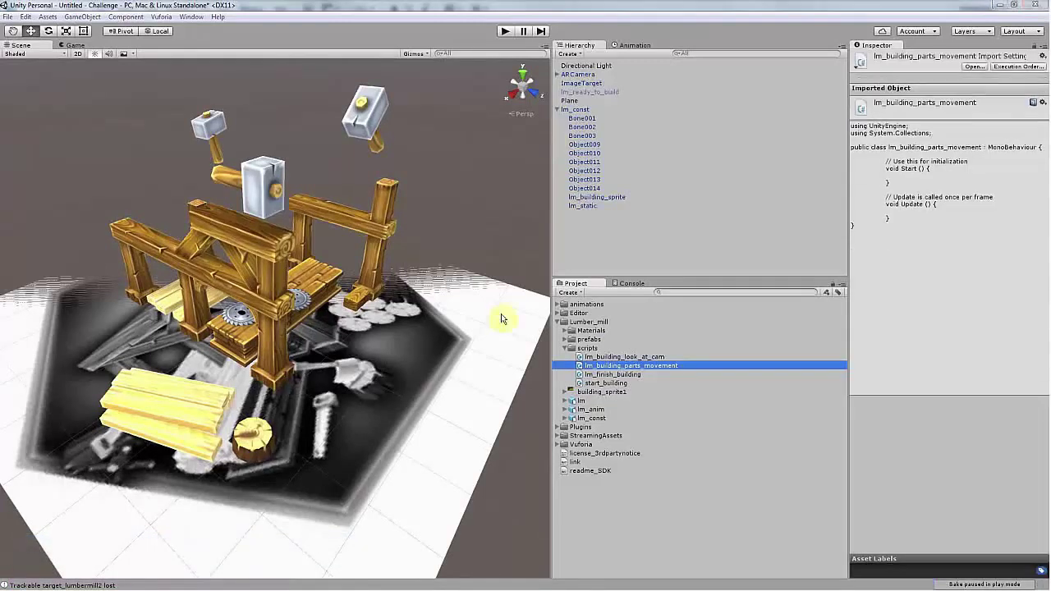
pyautogui.moveTo(597, 370); pyautogui.dragTo(577, 111)
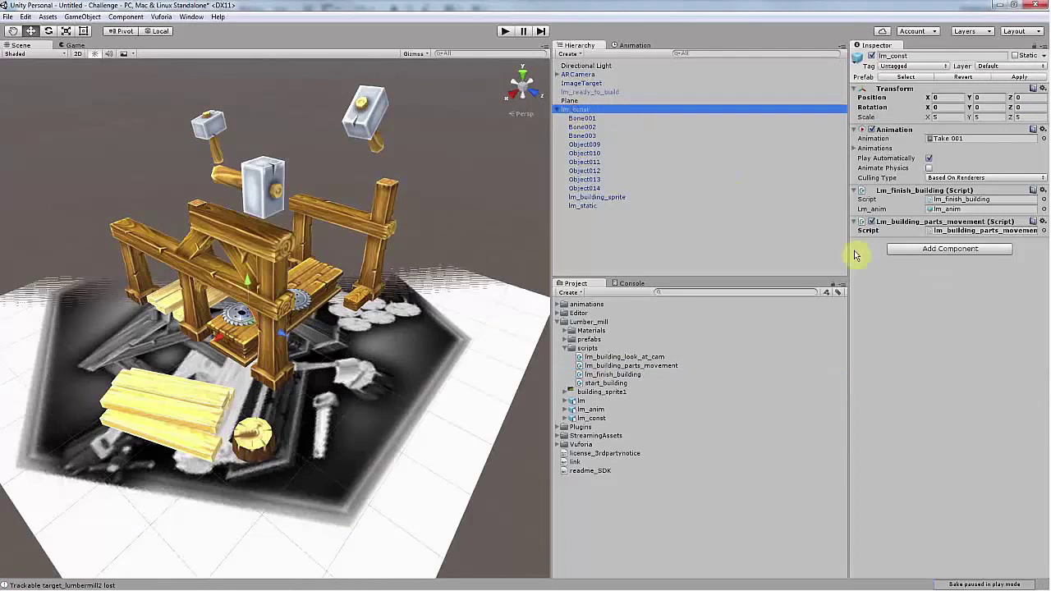
pyautogui.doubleClick(623, 365)
pyautogui.write('pu')
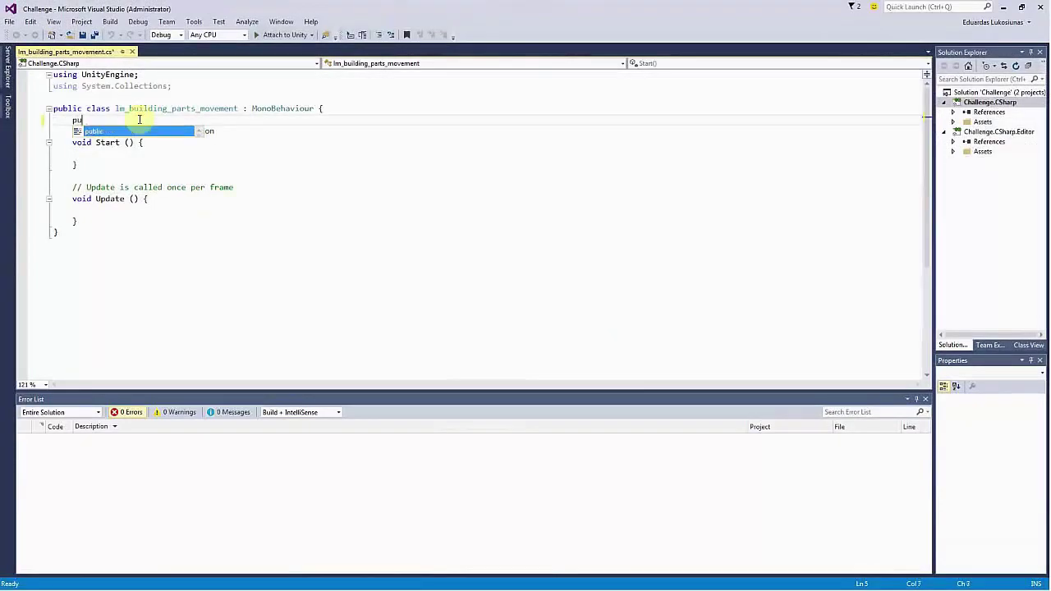
# Declare public GameObject fields lm, part1 and part2 in the movement script.
pyautogui.write('blic Ga')
pyautogui.press('Tab')
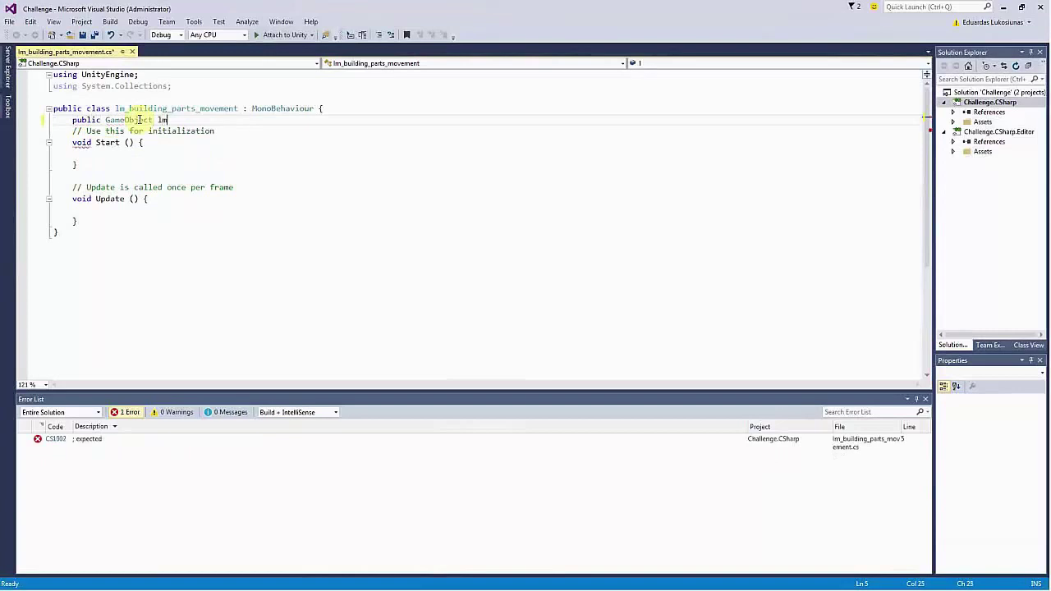
pyautogui.write(';')
pyautogui.press('Return')
pyautogui.write('public Ga')
pyautogui.press('Tab')
pyautogui.write('part1')
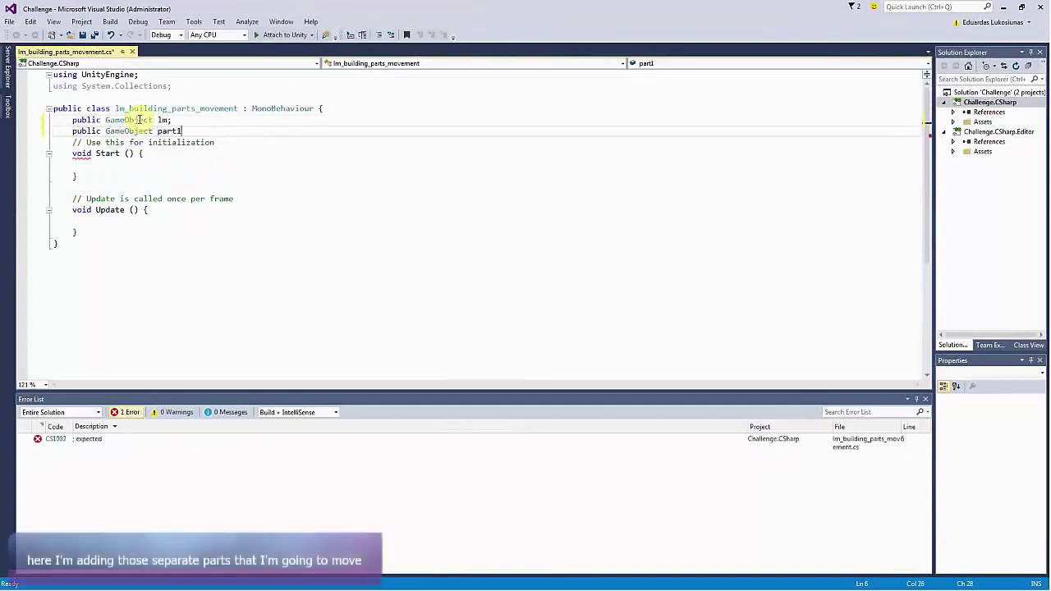
pyautogui.write(';')
pyautogui.press('Return')
pyautogui.write('public Ga')
pyautogui.press('Tab')
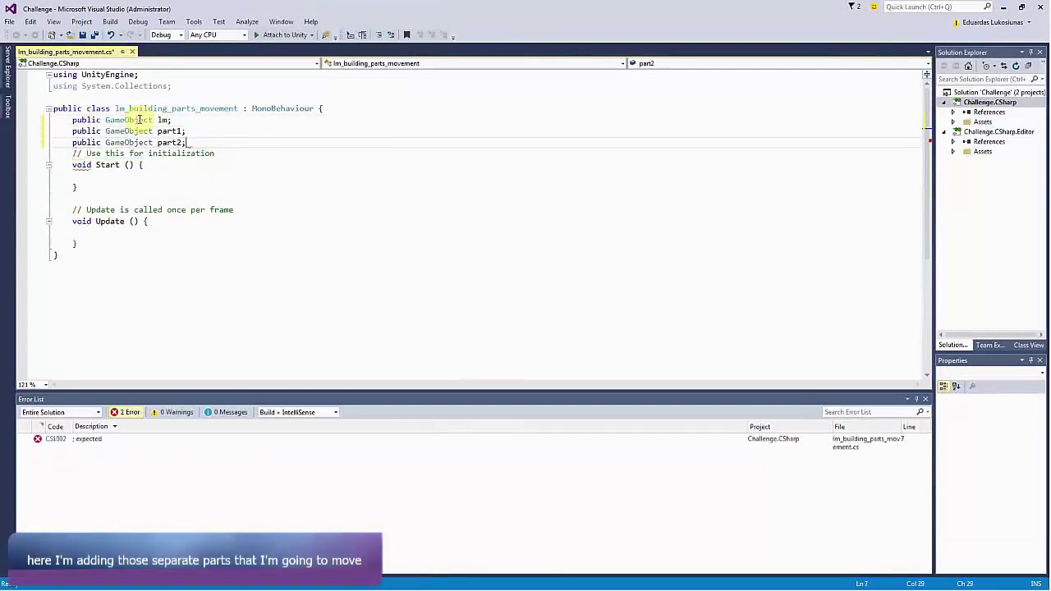
# Remove Start, add private float smooth = 2f, and lerp part1 toward this object's position in Update.
pyautogui.moveTo(57, 153); pyautogui.dragTo(260, 211)
pyautogui.press('Delete')
pyautogui.click(115, 178)
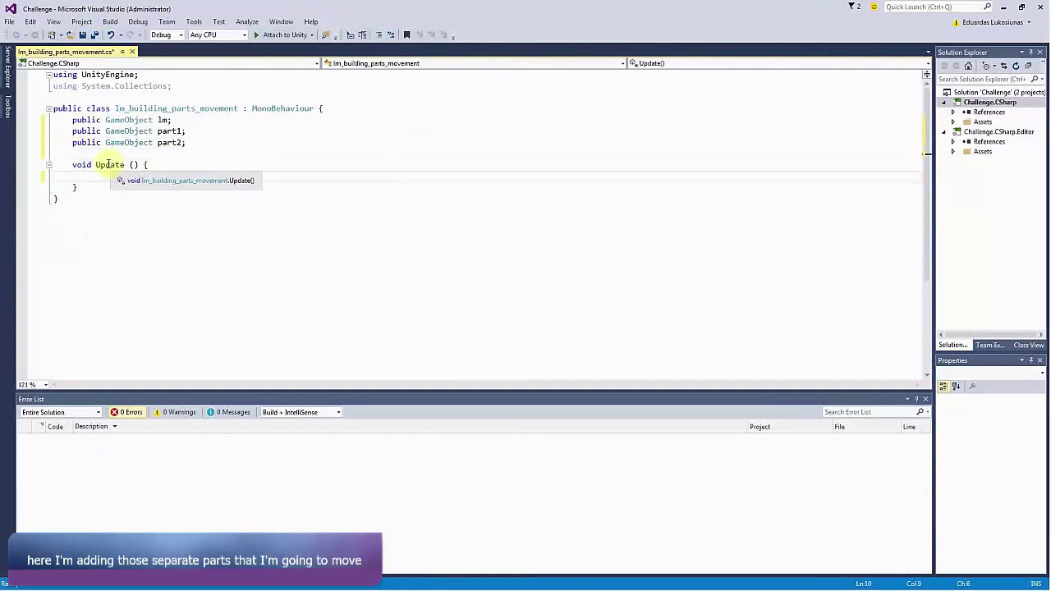
pyautogui.write('part1')
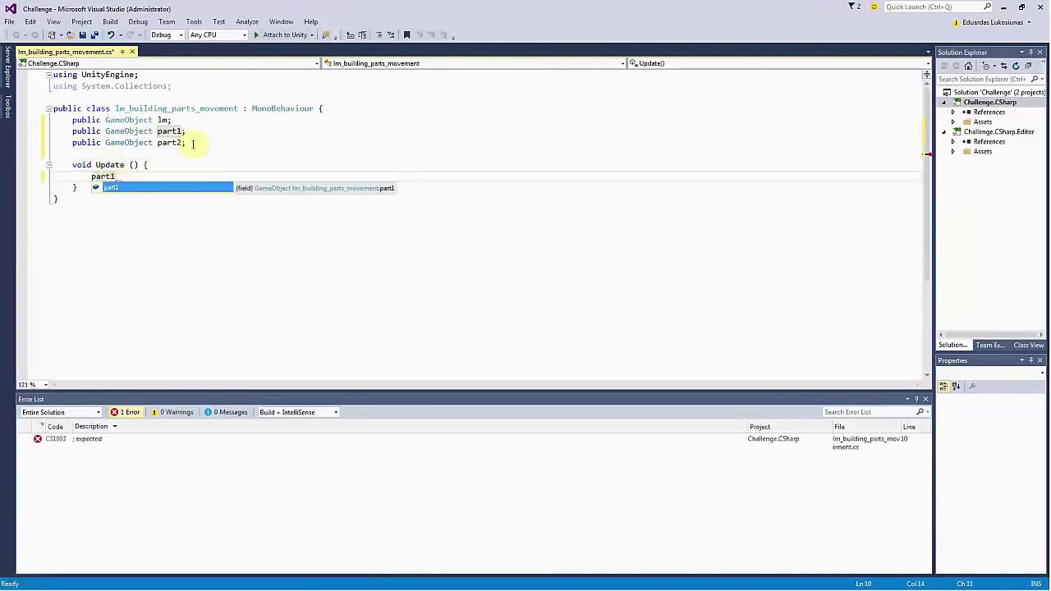
pyautogui.click(193, 143)
pyautogui.press('Return')
pyautogui.write('private float ')
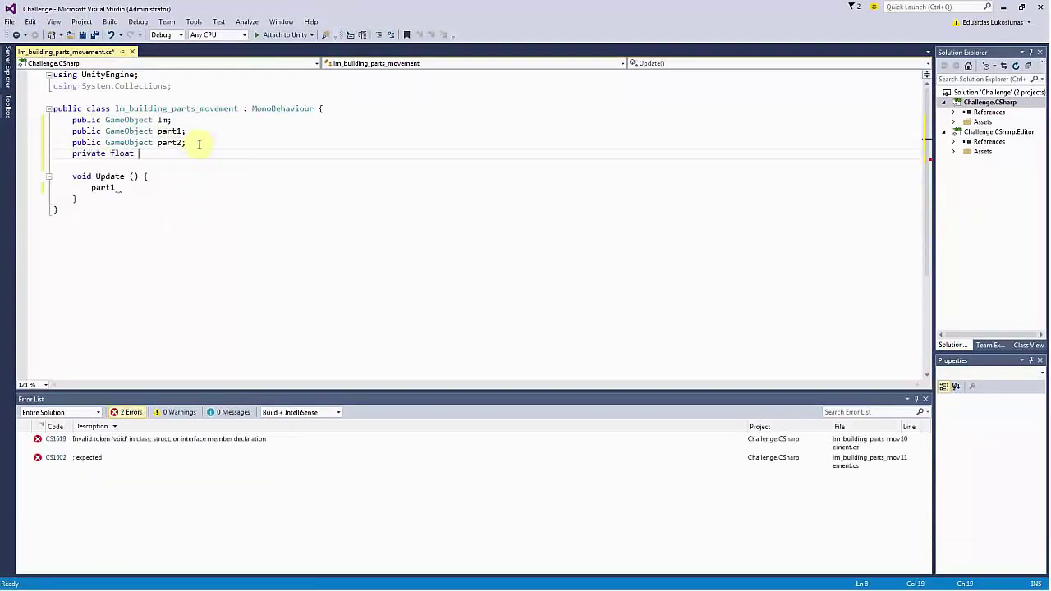
pyautogui.write('smooth;')
pyautogui.click(169, 188)
pyautogui.write('.transform.pos')
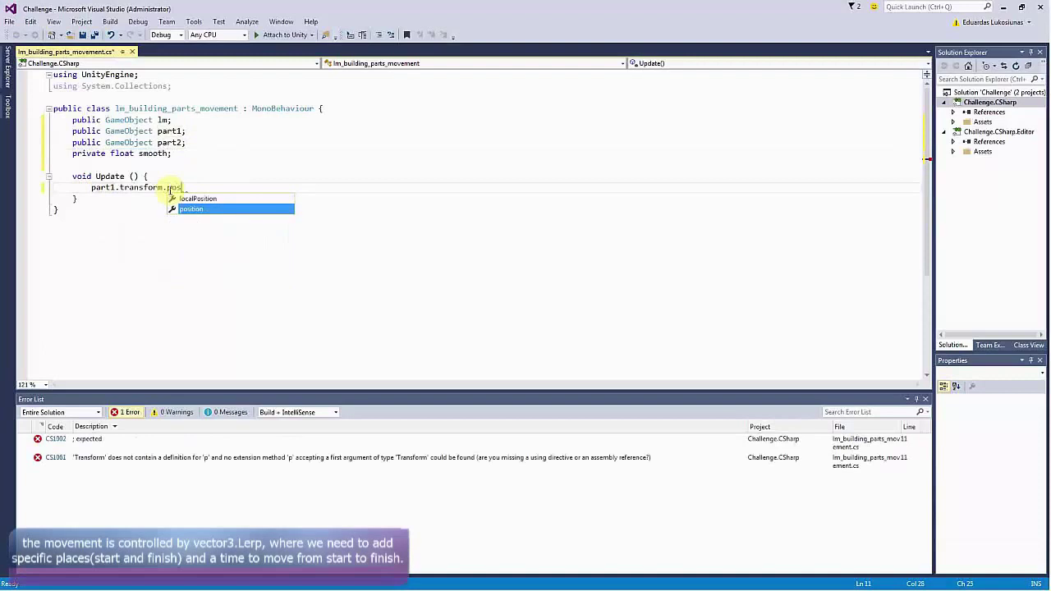
pyautogui.write('ition = Vector3.Le')
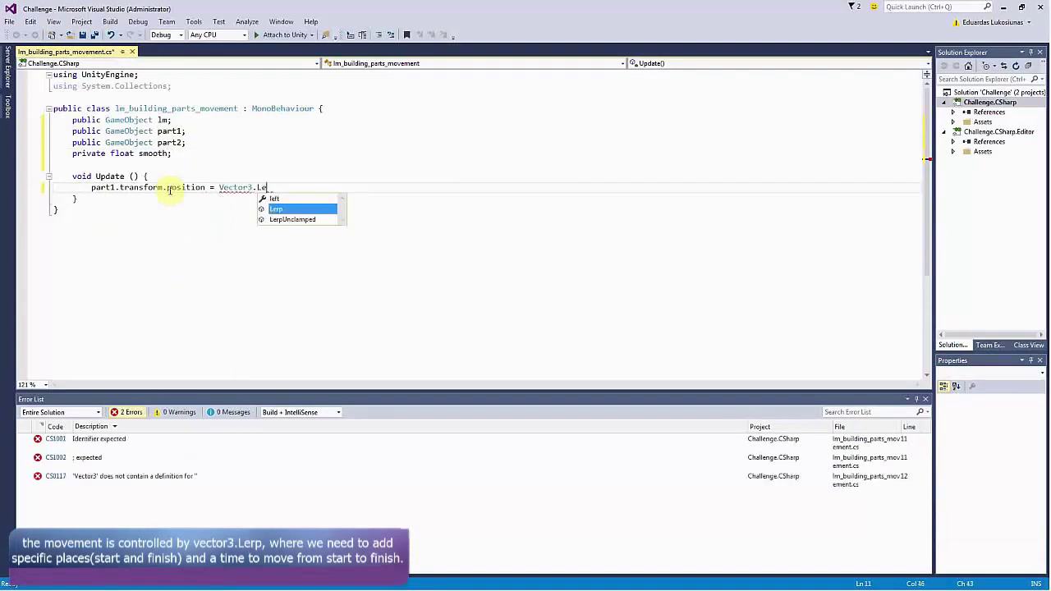
pyautogui.write('rp (part1.')
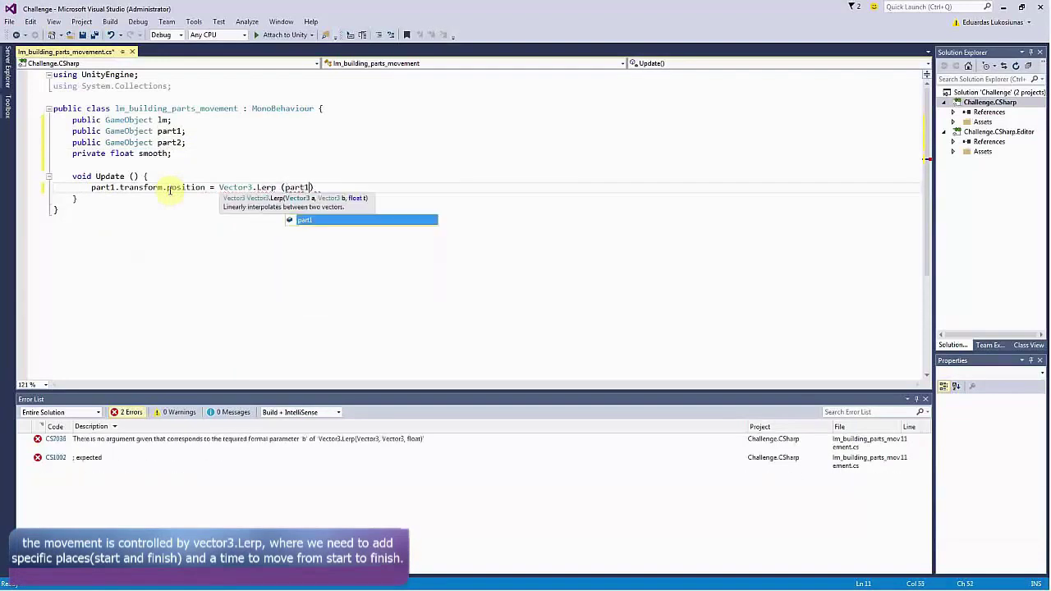
pyautogui.write('transform.position, transform.')
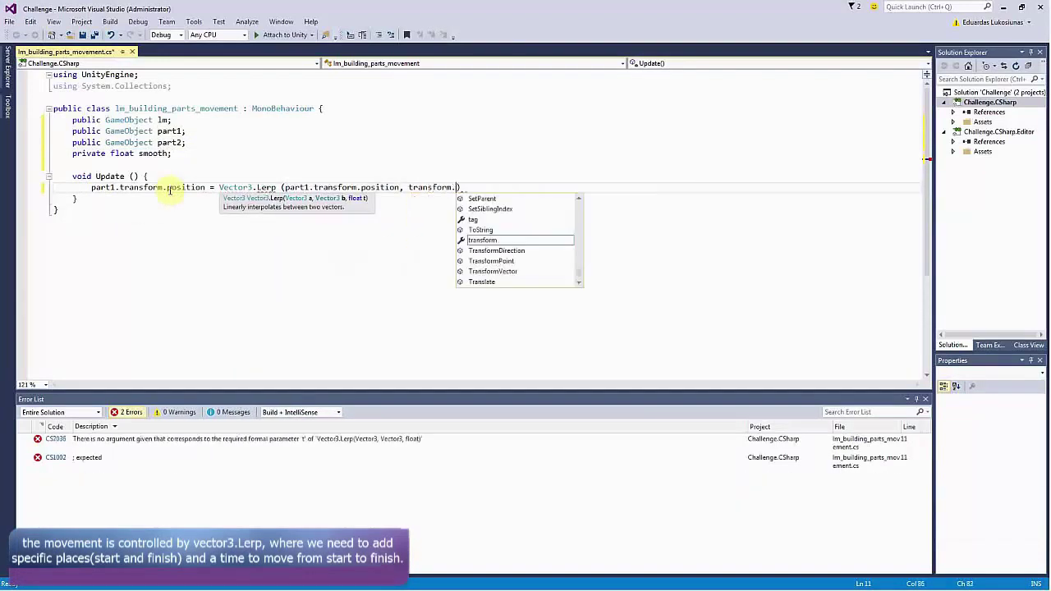
pyautogui.write('position, Time.deltaTime')
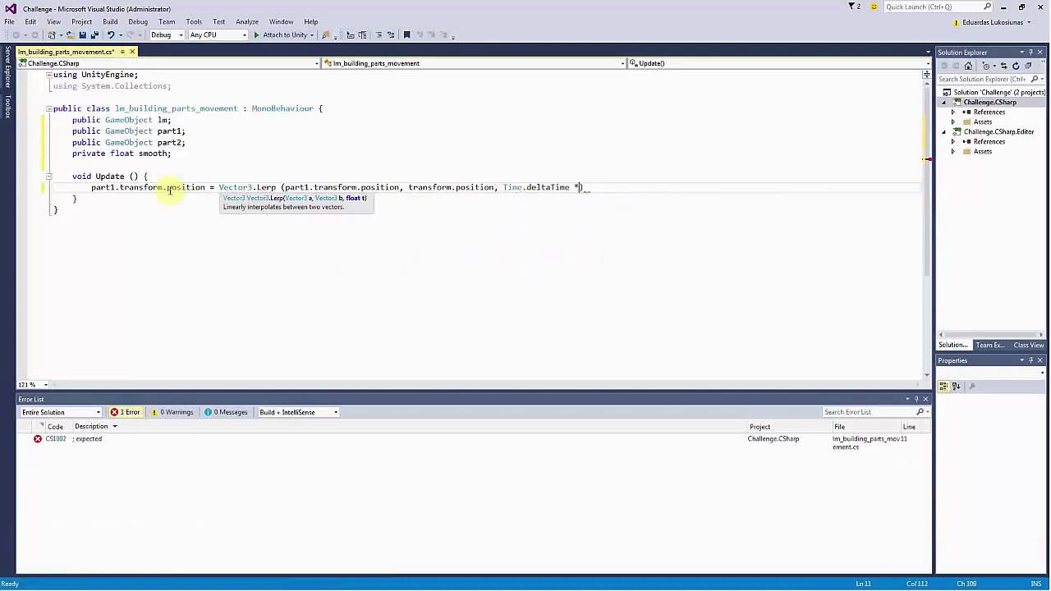
pyautogui.write(' * smooth')
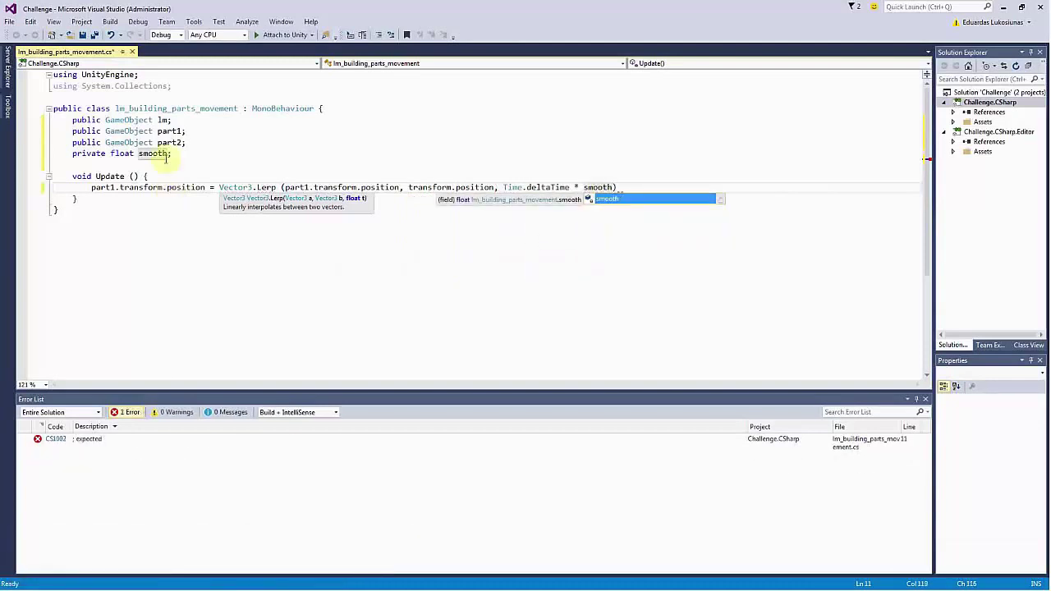
pyautogui.click(167, 154)
pyautogui.write('= 2f')
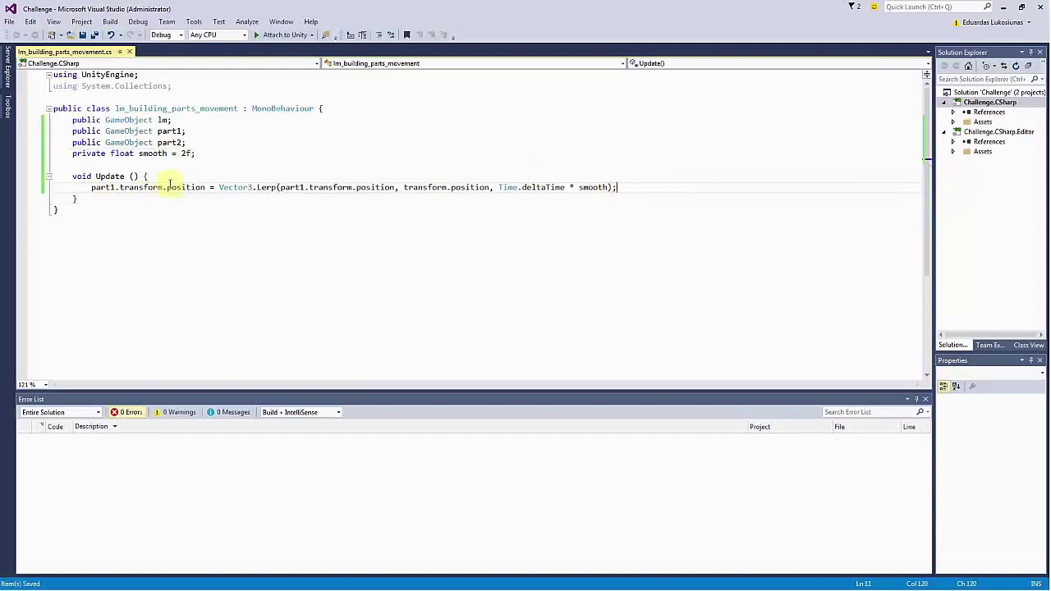
pyautogui.hotkey('alt', 'Tab')
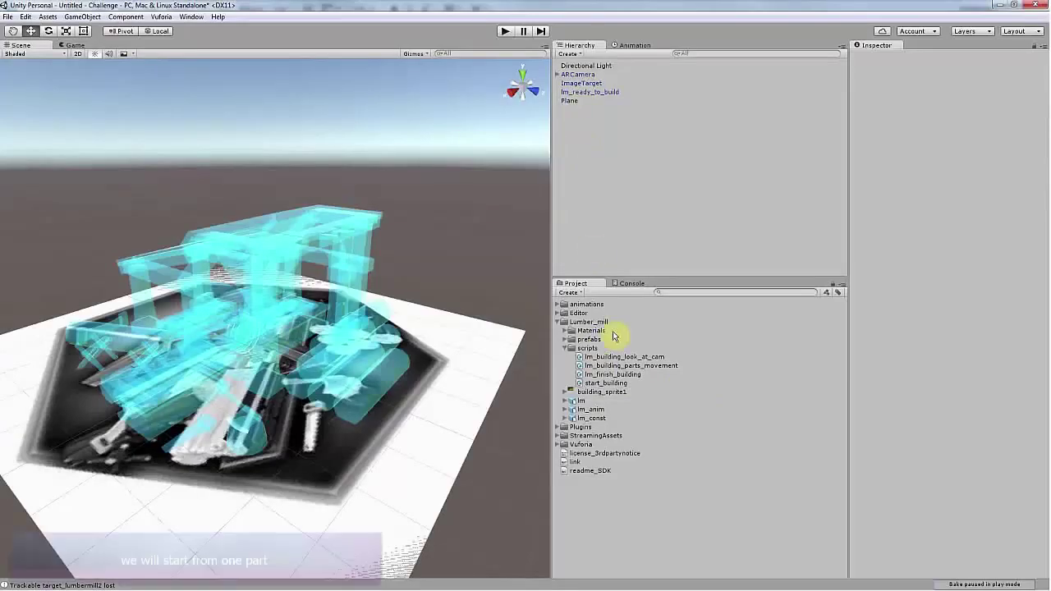
# Place lm_const with the movement script, assign Object011 as a part, and run a quick play test.
pyautogui.click(565, 339)
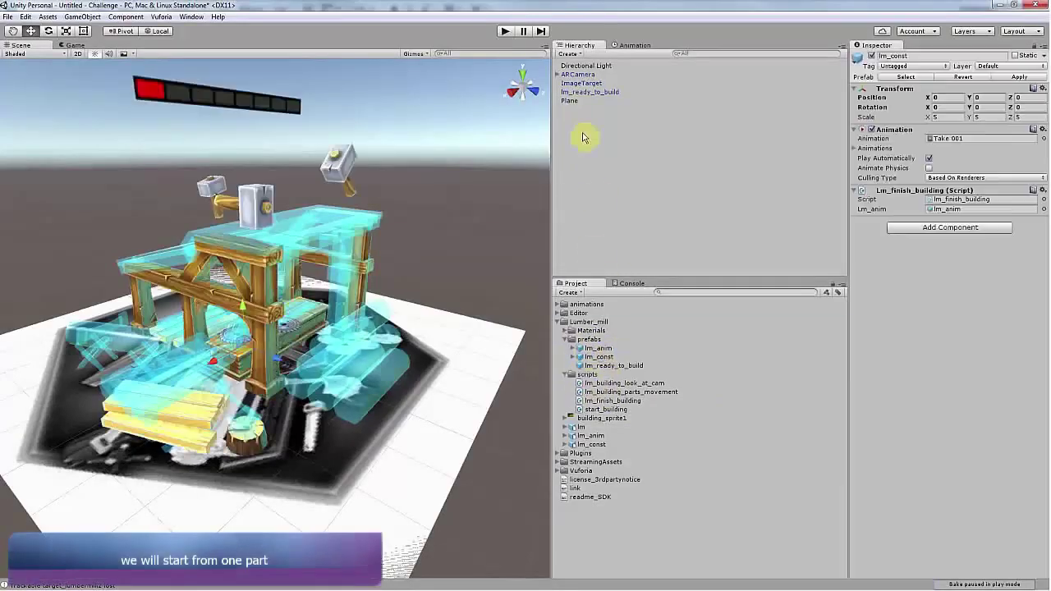
pyautogui.moveTo(598, 357); pyautogui.dragTo(557, 113)
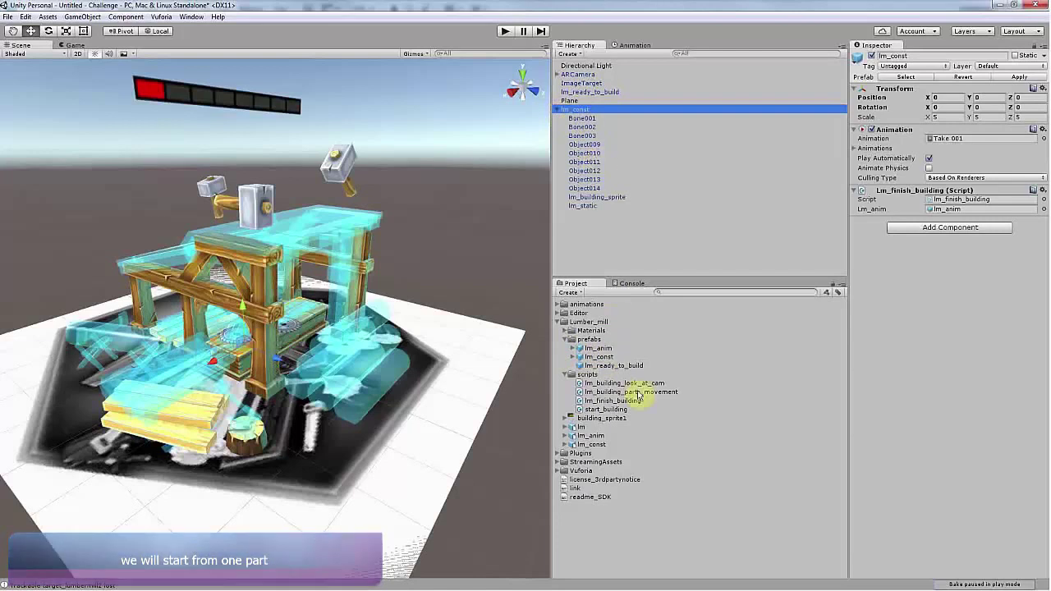
pyautogui.moveTo(631, 392); pyautogui.dragTo(576, 110)
pyautogui.moveTo(599, 166); pyautogui.dragTo(906, 235)
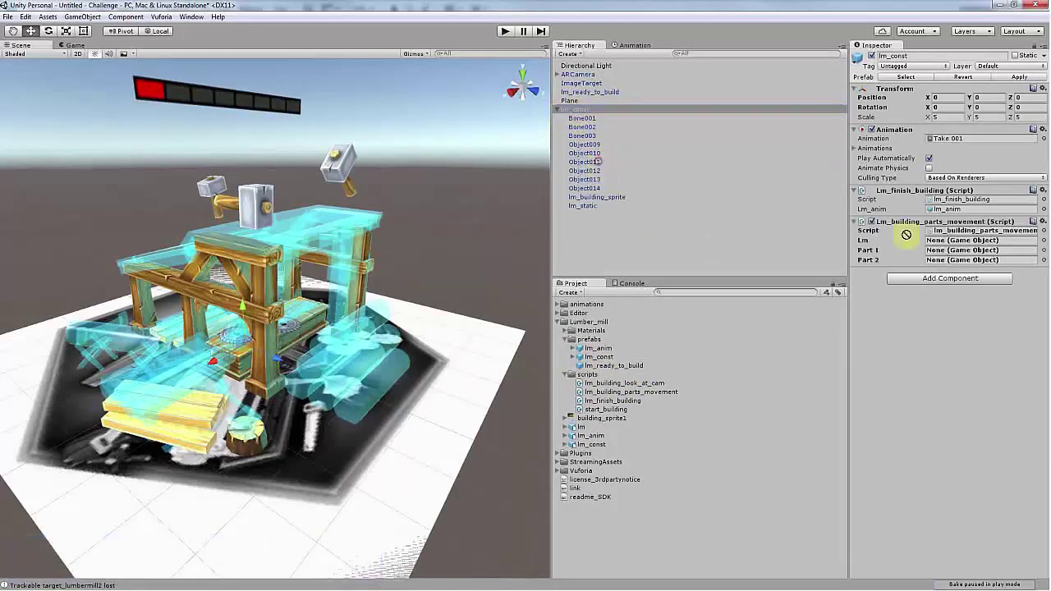
pyautogui.click(557, 110)
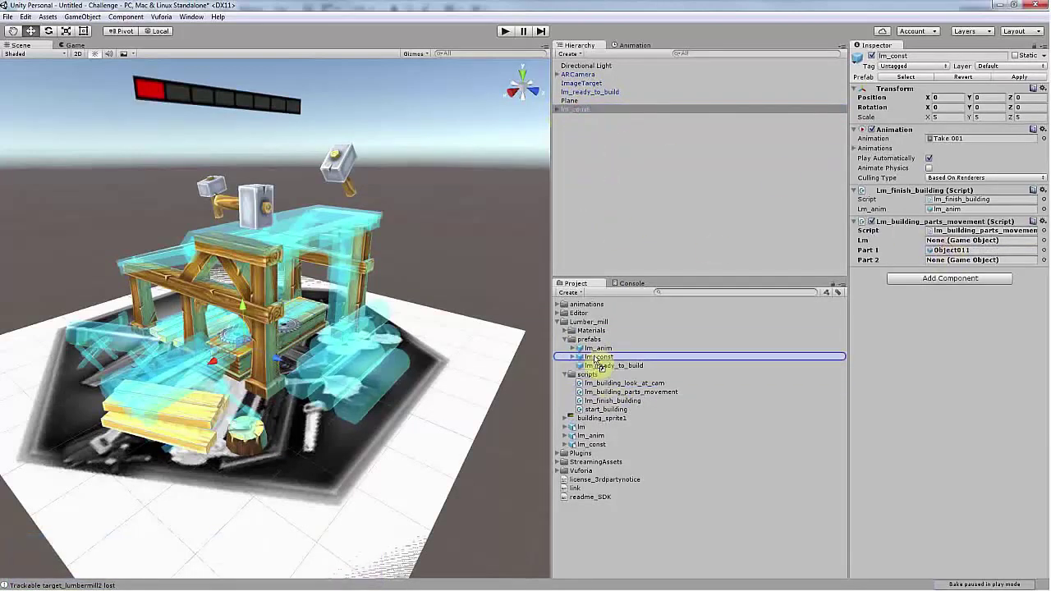
pyautogui.click(580, 110)
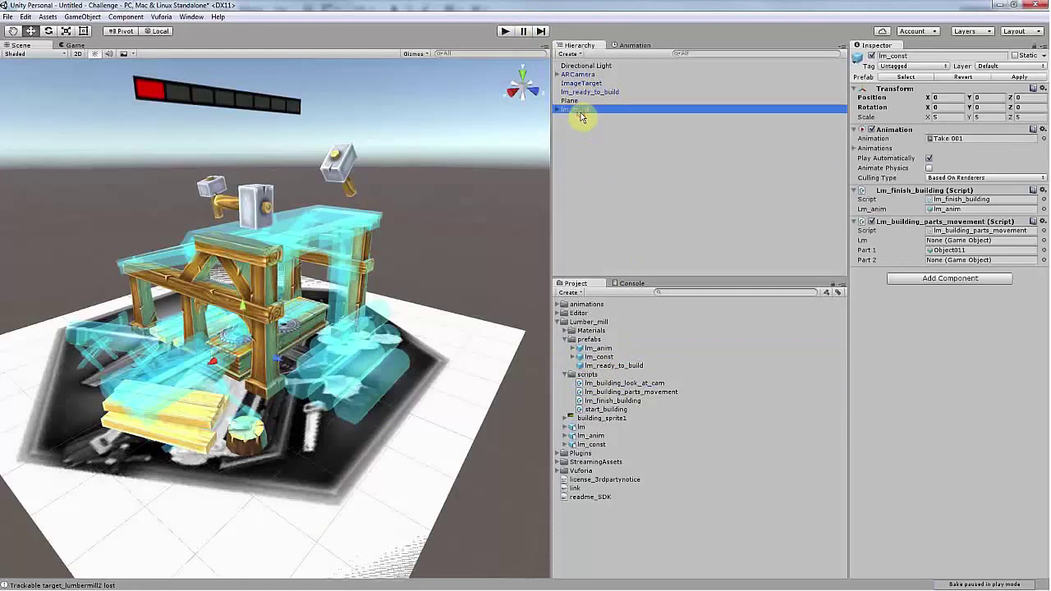
pyautogui.click(504, 31)
pyautogui.click(504, 31)
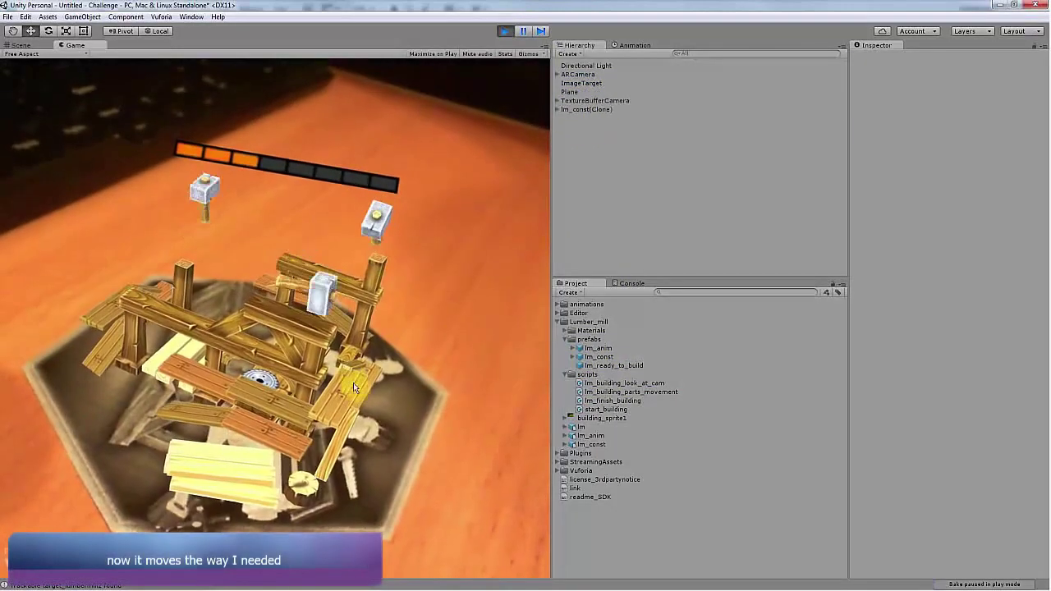
pyautogui.click(504, 31)
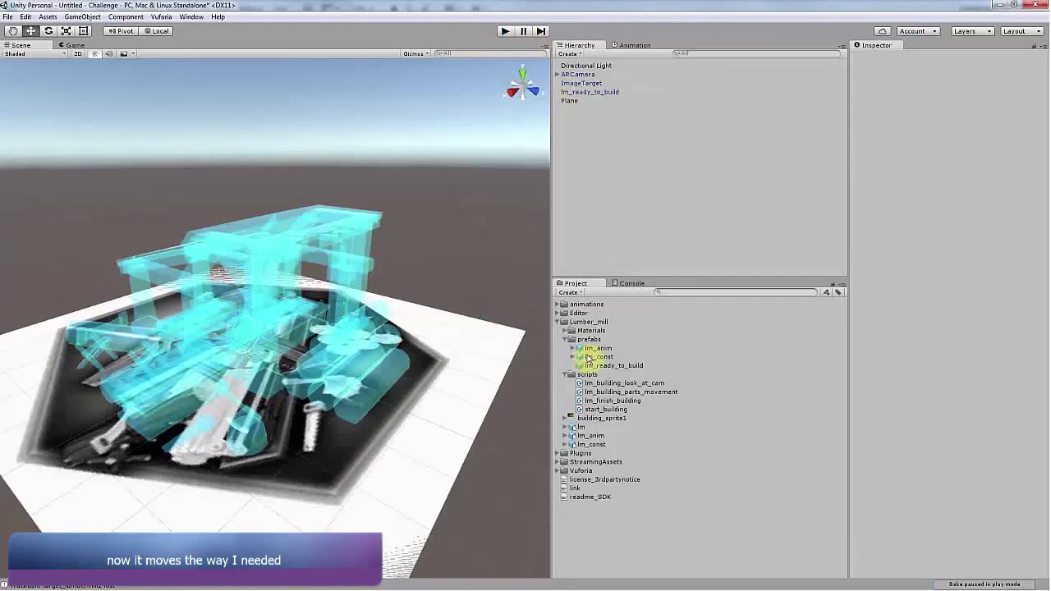
# Re-add lm_const, assign Object012, Object011 and lm_building_sprite to the slots, and open the script.
pyautogui.moveTo(588, 359); pyautogui.dragTo(577, 115)
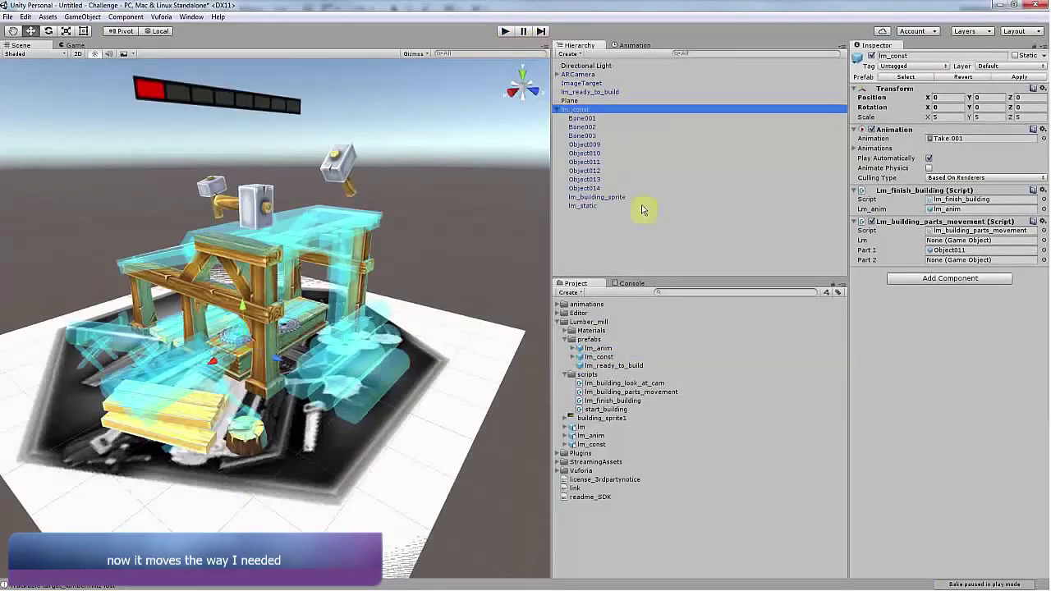
pyautogui.click(600, 172)
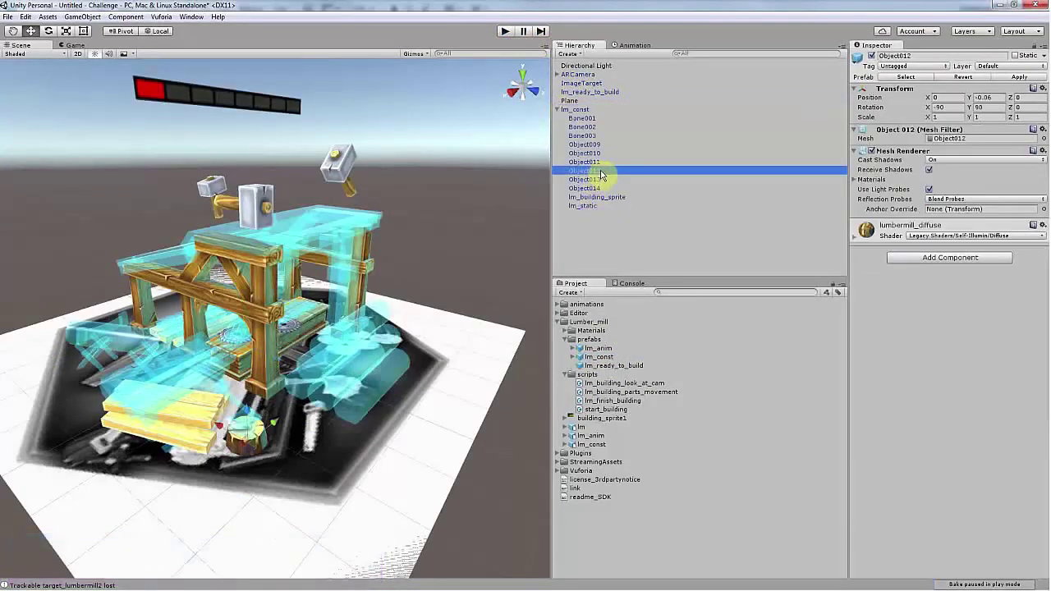
pyautogui.click(574, 109)
pyautogui.moveTo(585, 170); pyautogui.dragTo(907, 238)
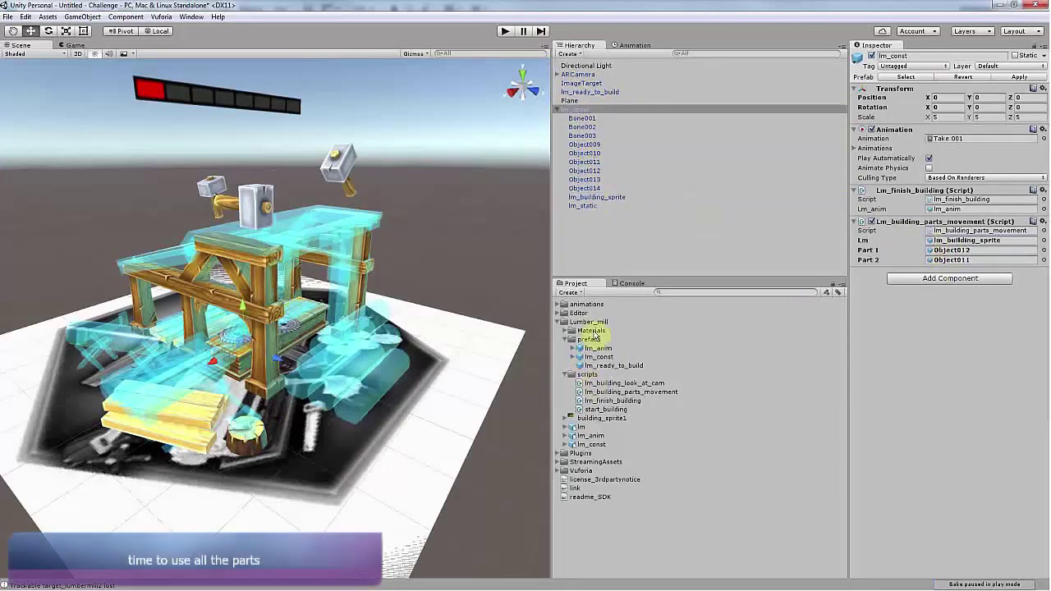
pyautogui.doubleClick(600, 395)
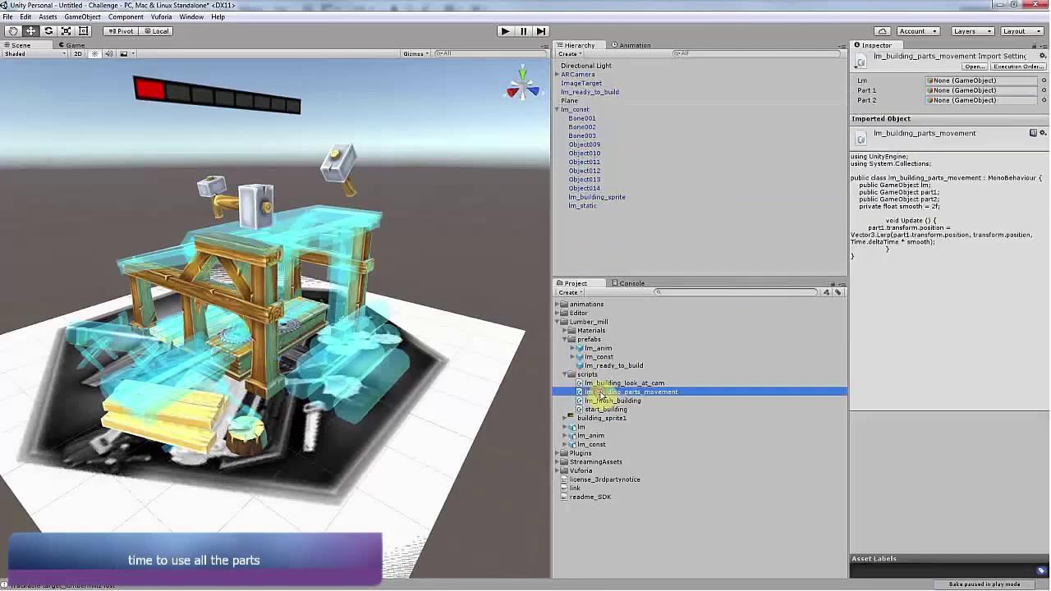
pyautogui.moveTo(90, 187); pyautogui.dragTo(602, 199)
pyautogui.hotkey('ctrl', 'c')
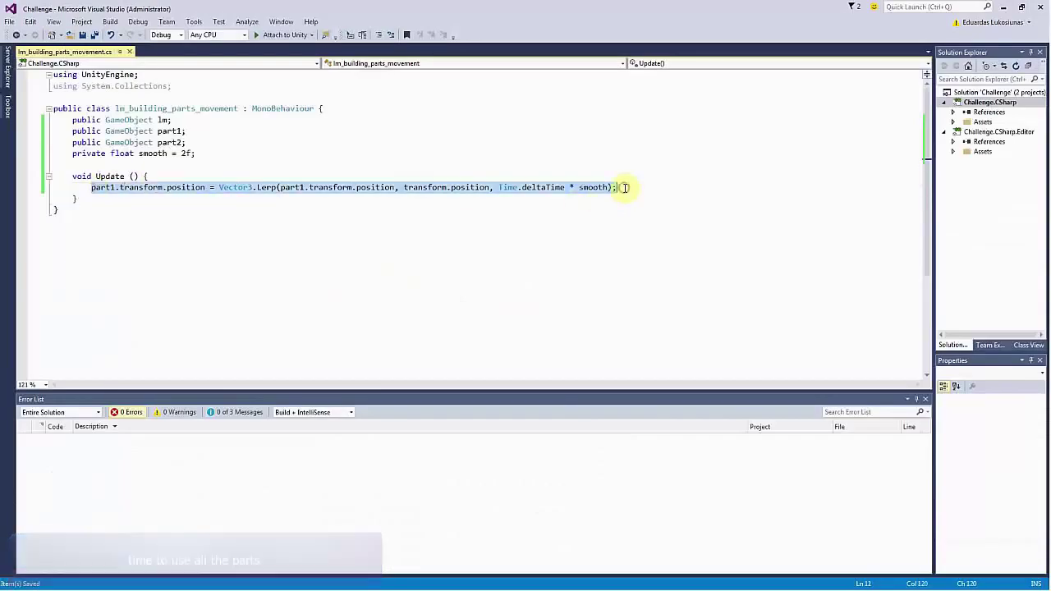
# Duplicate the Lerp line for part2 at smooth * 2 and lm at smooth * 4.
pyautogui.click(622, 188)
pyautogui.press('Return')
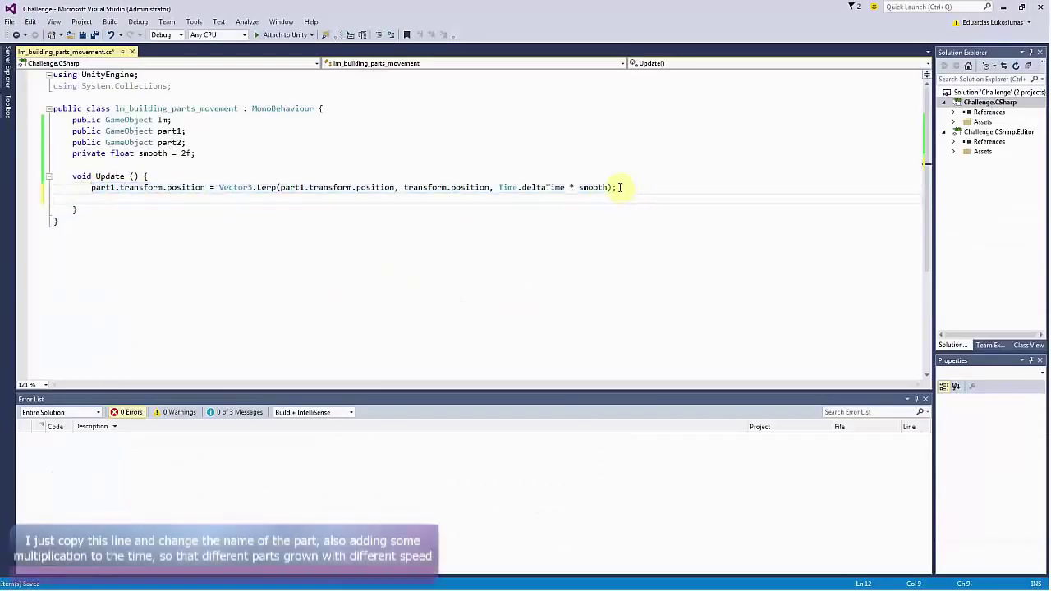
pyautogui.hotkey('ctrl', 'v')
pyautogui.click(608, 199)
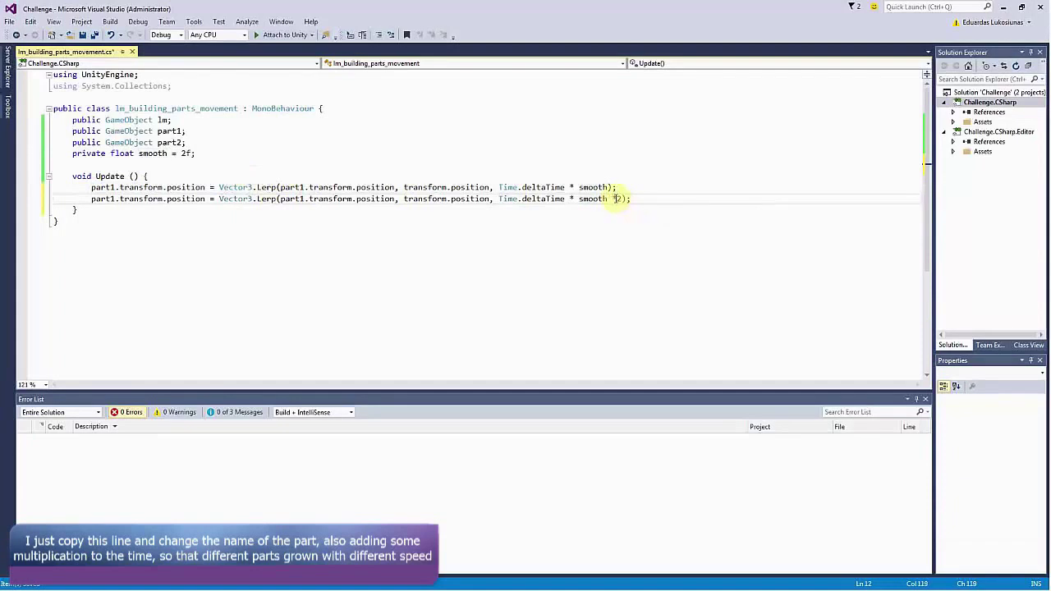
pyautogui.press('BackSpace')
pyautogui.write('2')
pyautogui.hotkey('ctrl', 'v')
pyautogui.click(614, 211)
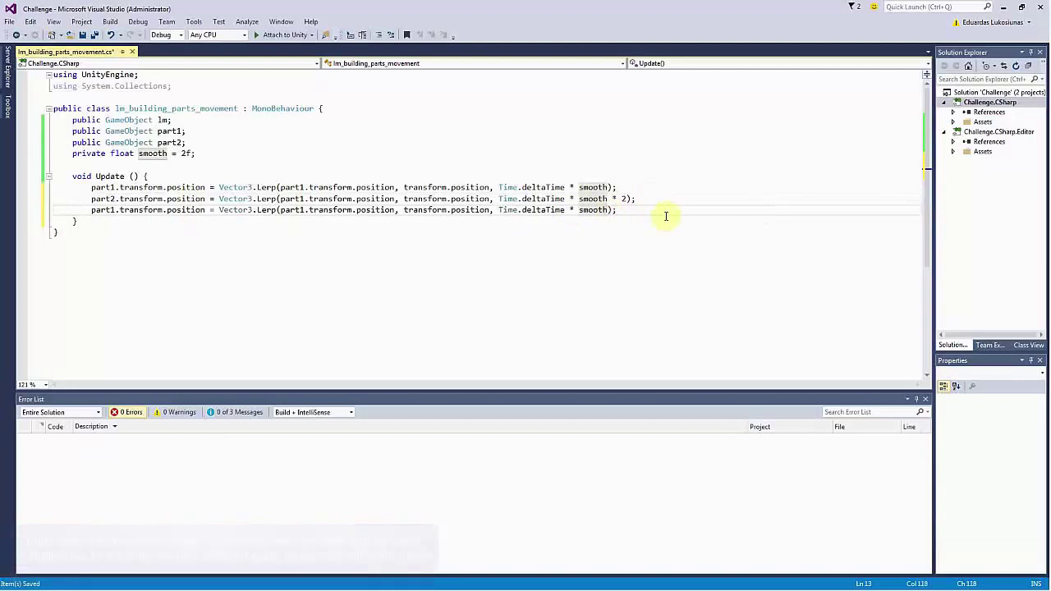
pyautogui.write('*')
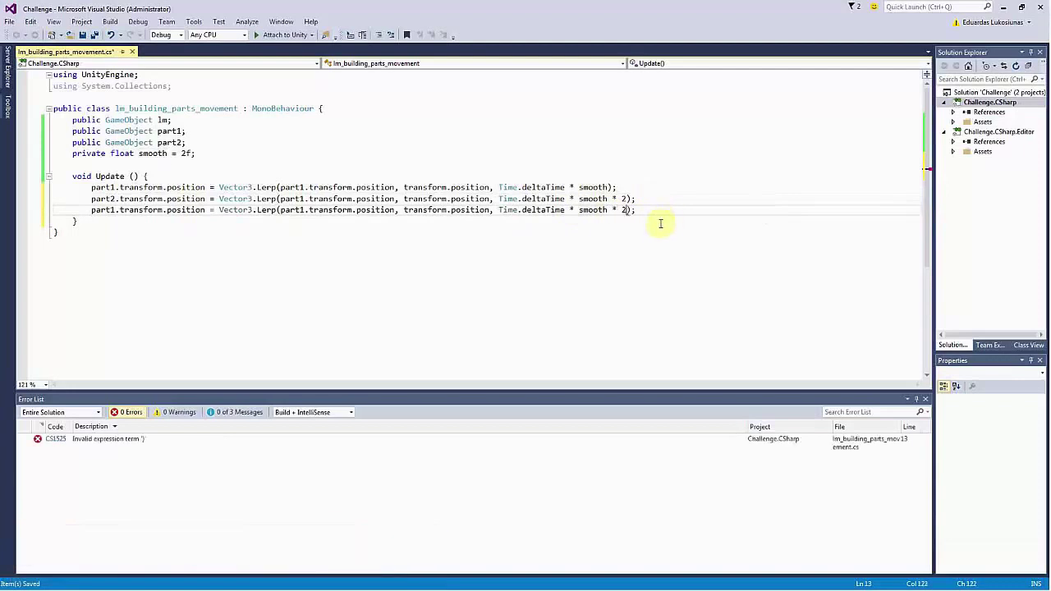
pyautogui.write('4')
pyautogui.doubleClick(103, 211)
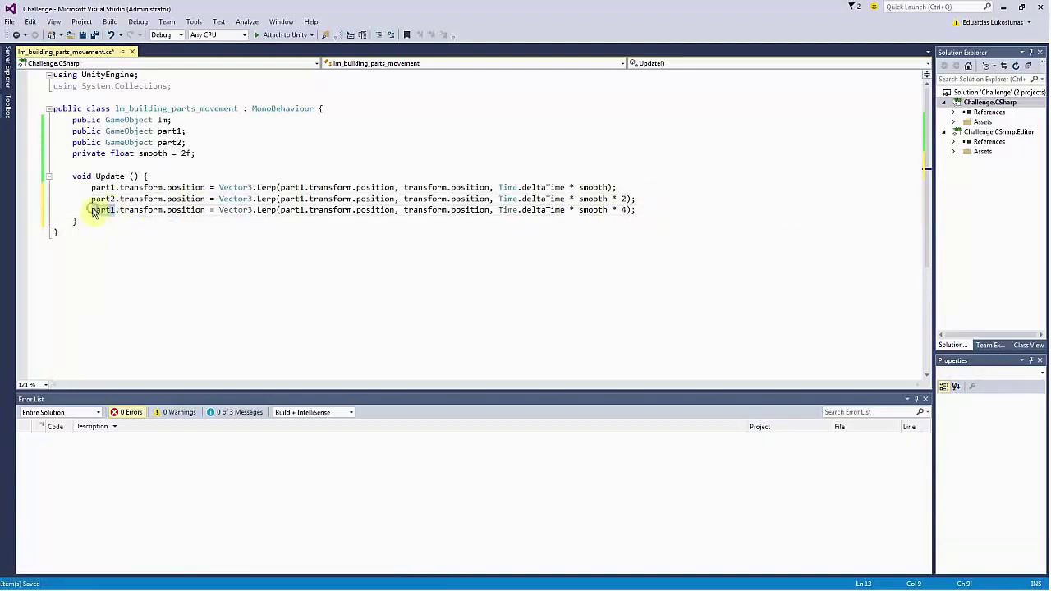
pyautogui.write('lm')
pyautogui.click(329, 290)
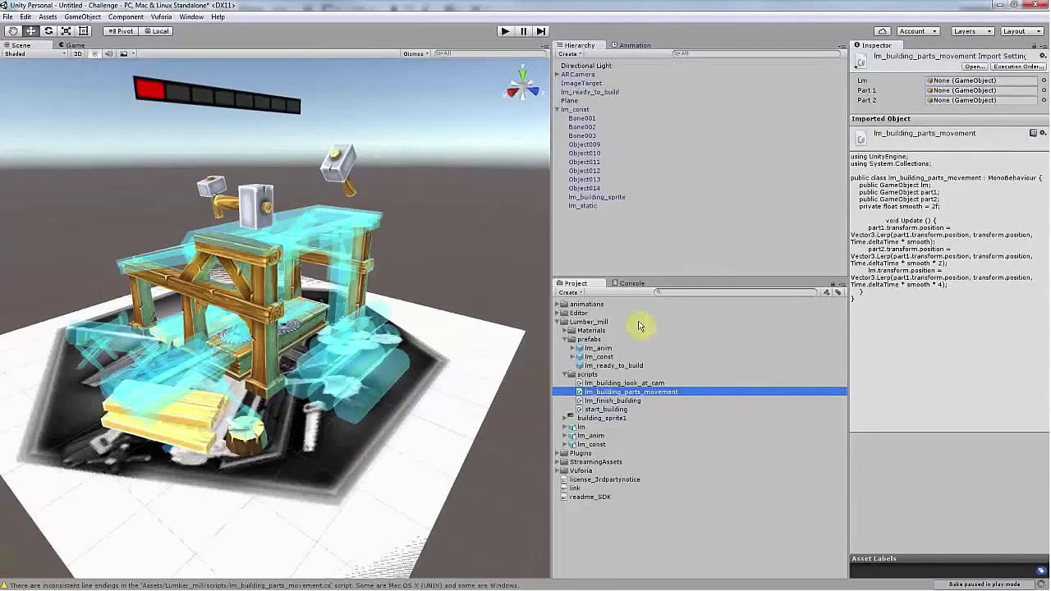
# Replace part1 with lm inside the third line's Lerp call, then close Visual Studio.
pyautogui.doubleClick(614, 392)
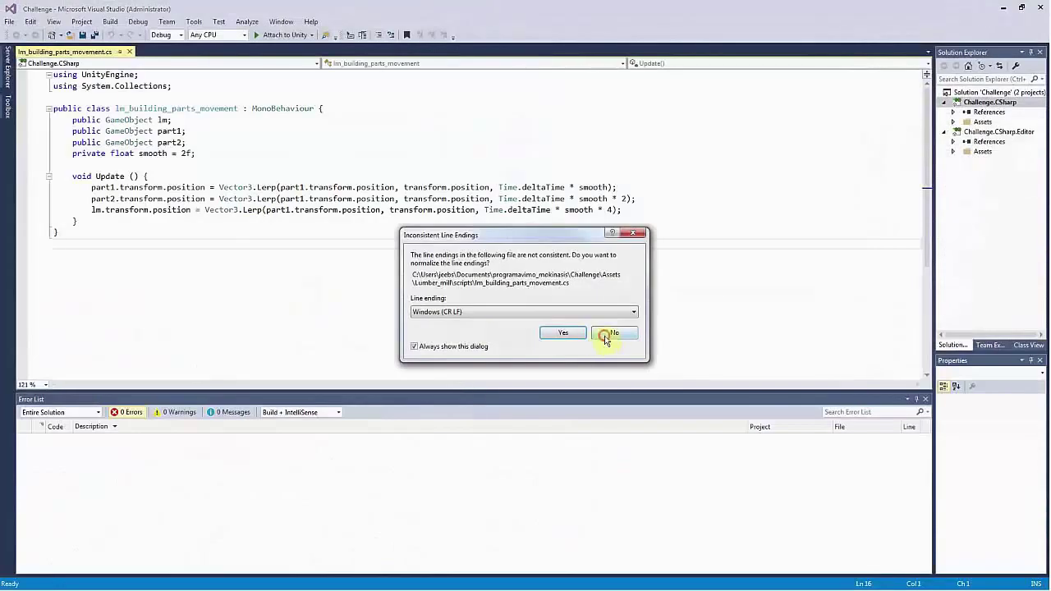
pyautogui.click(605, 332)
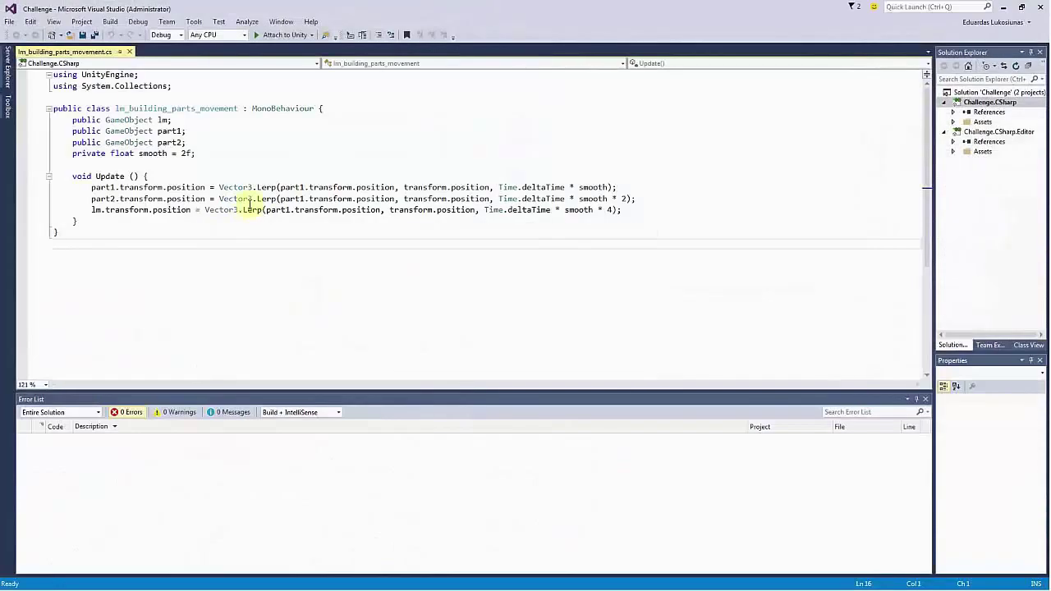
pyautogui.click(304, 198)
pyautogui.write('lm')
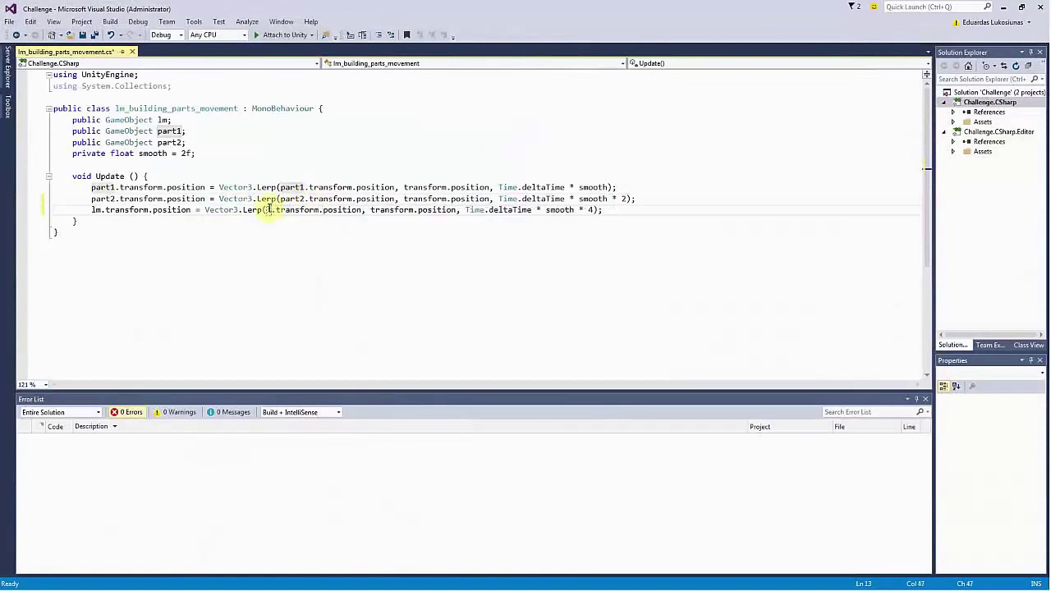
pyautogui.click(352, 308)
pyautogui.click(1041, 8)
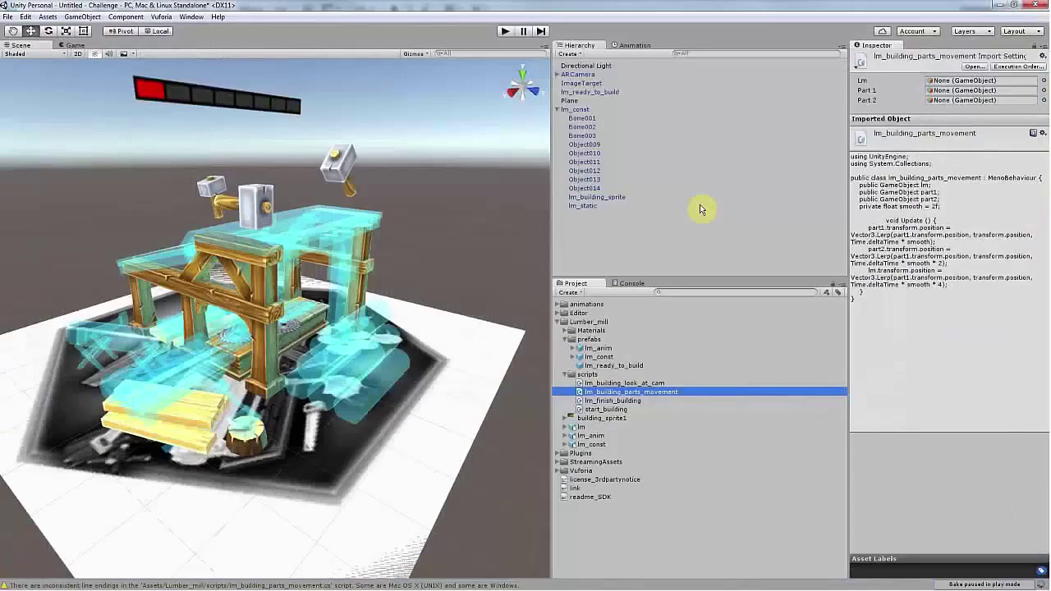
# Delete lm_const from the scene and play-test, tapping the model to complete the build.
pyautogui.click(574, 109)
pyautogui.moveTo(588, 115); pyautogui.dragTo(573, 116)
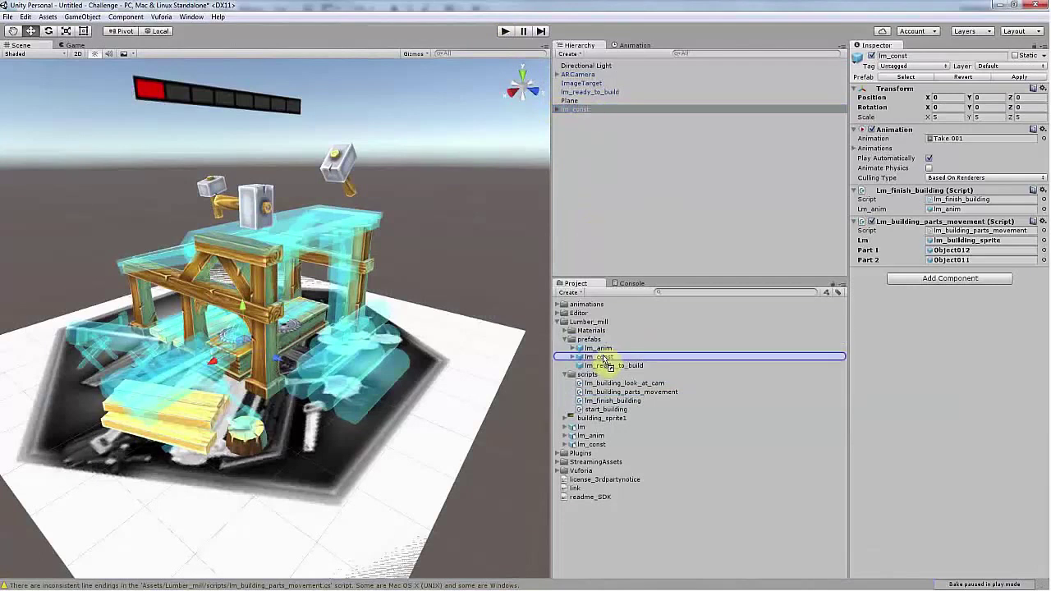
pyautogui.press('Delete')
pyautogui.click(504, 30)
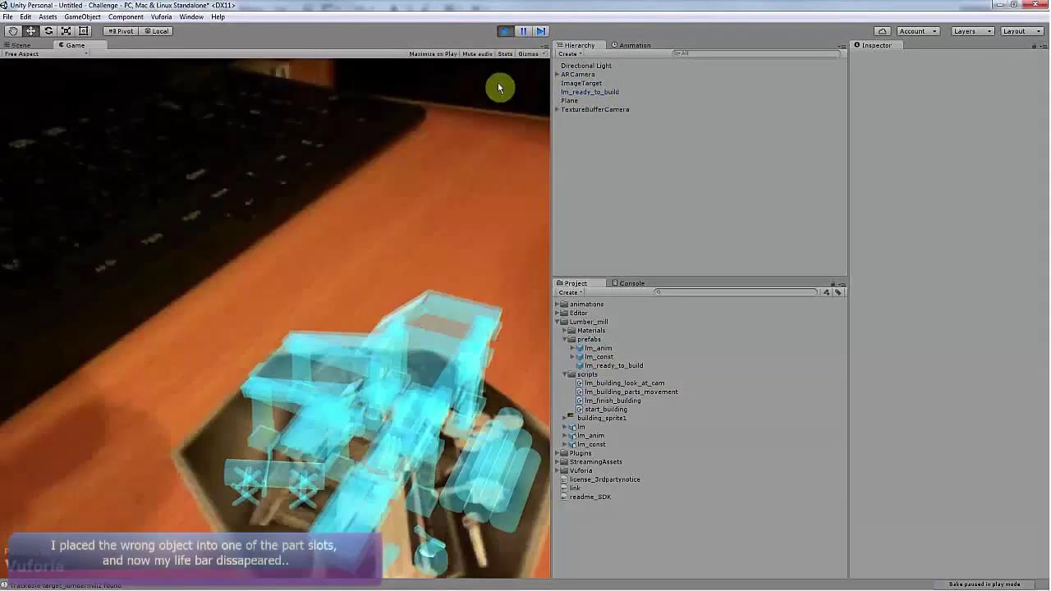
pyautogui.click(375, 279)
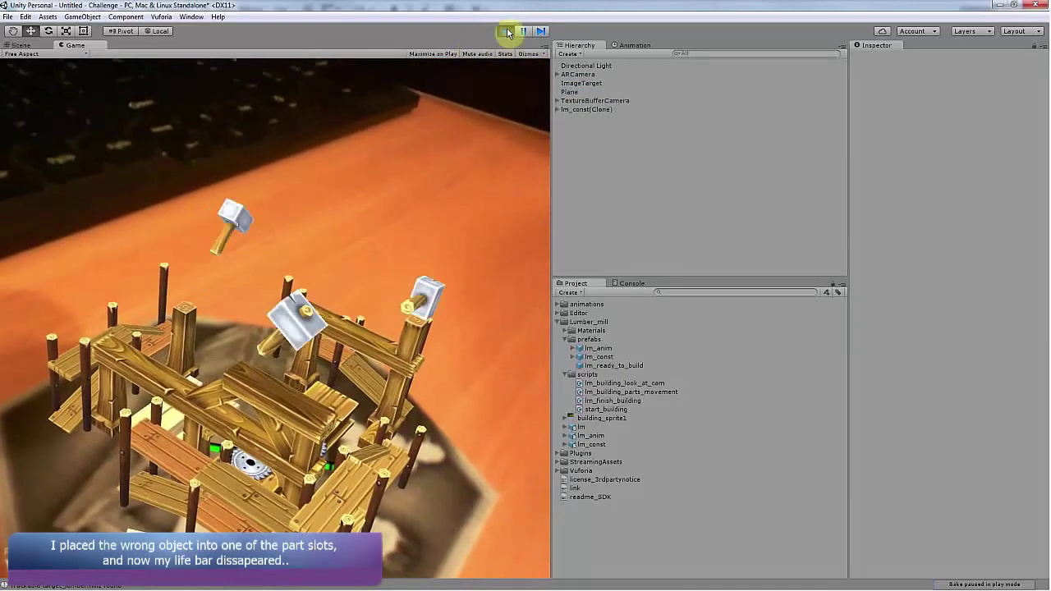
pyautogui.click(506, 30)
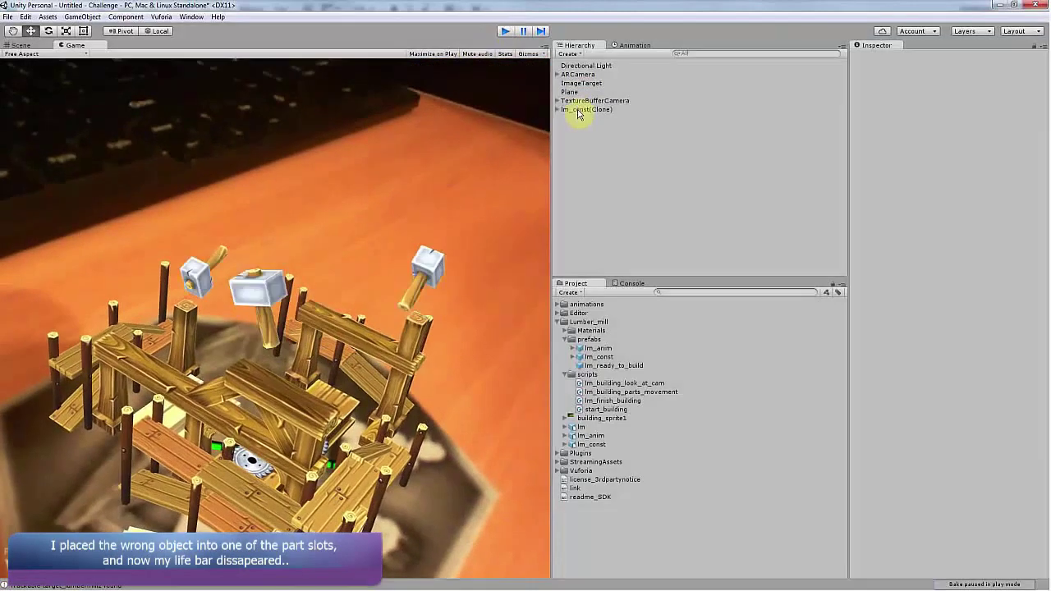
# Re-add lm_const with lm_static in the Lm slot, apply it to the prefab, remove it, and retest.
pyautogui.moveTo(599, 358); pyautogui.dragTo(590, 121)
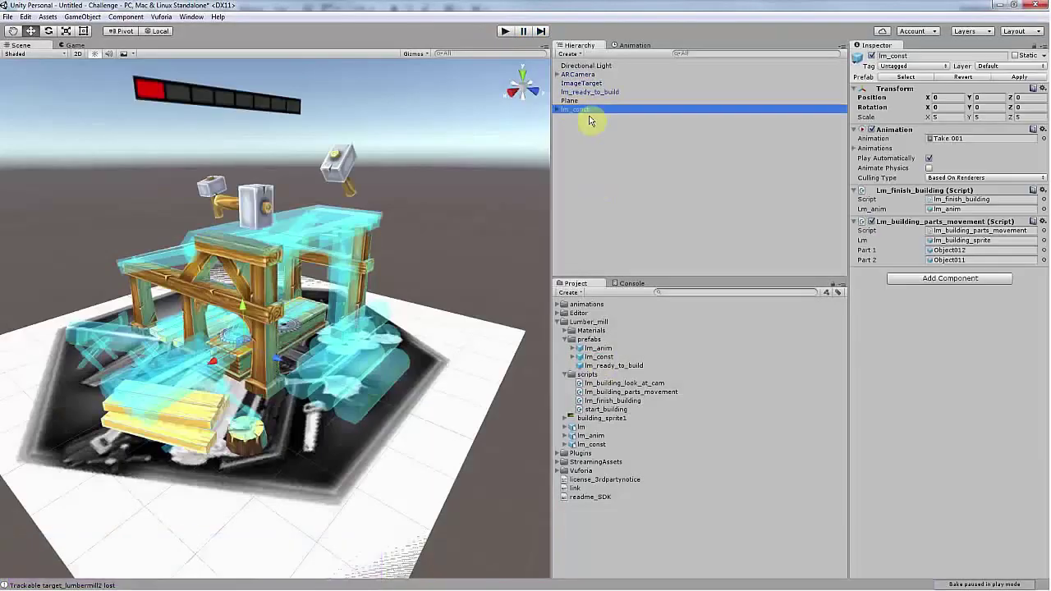
pyautogui.click(981, 241)
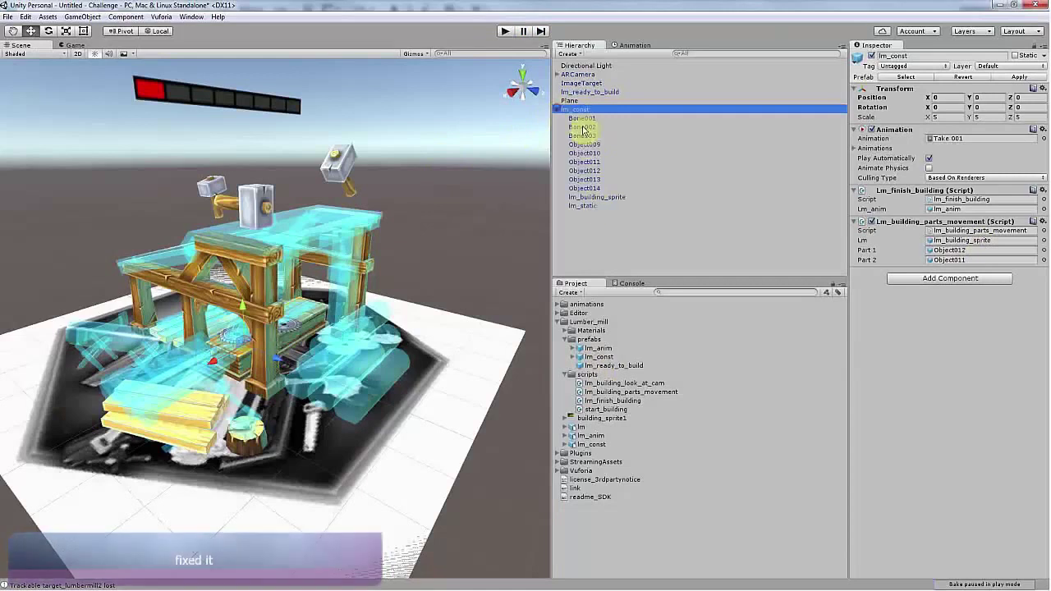
pyautogui.moveTo(583, 111); pyautogui.dragTo(599, 358)
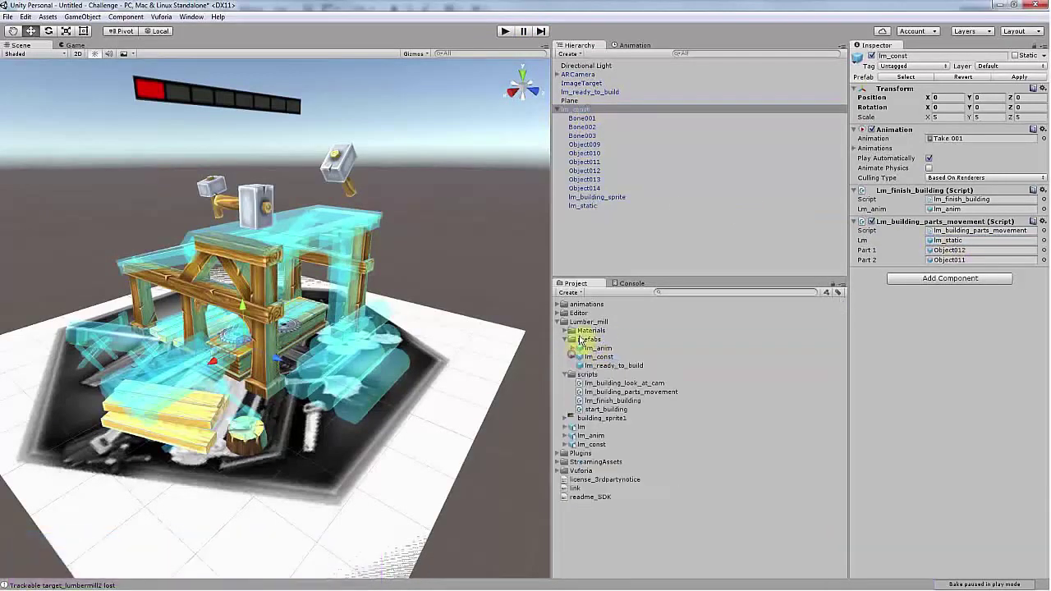
pyautogui.click(579, 109)
pyautogui.press('Delete')
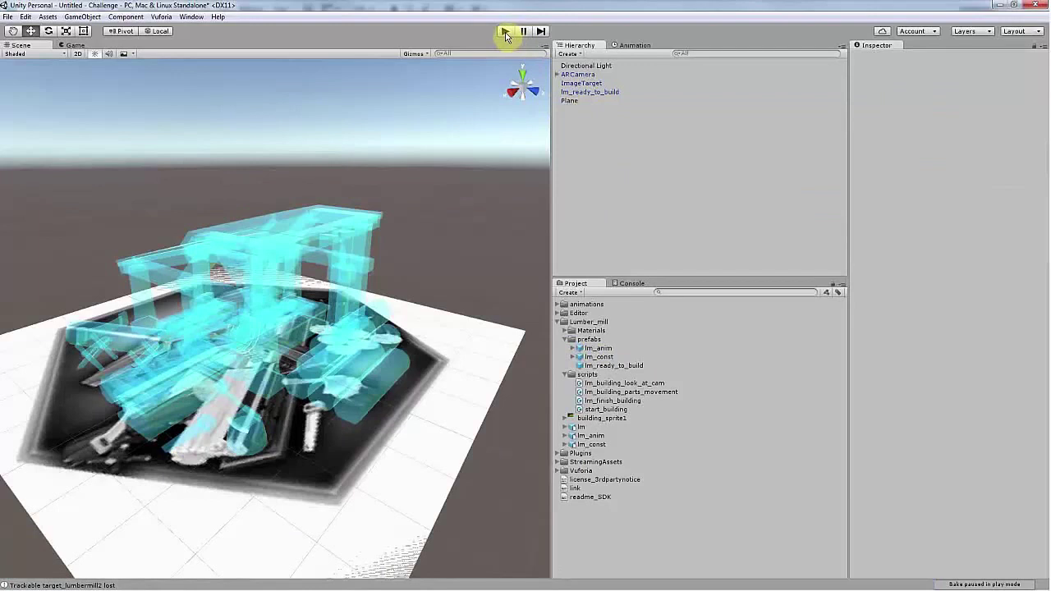
pyautogui.click(505, 33)
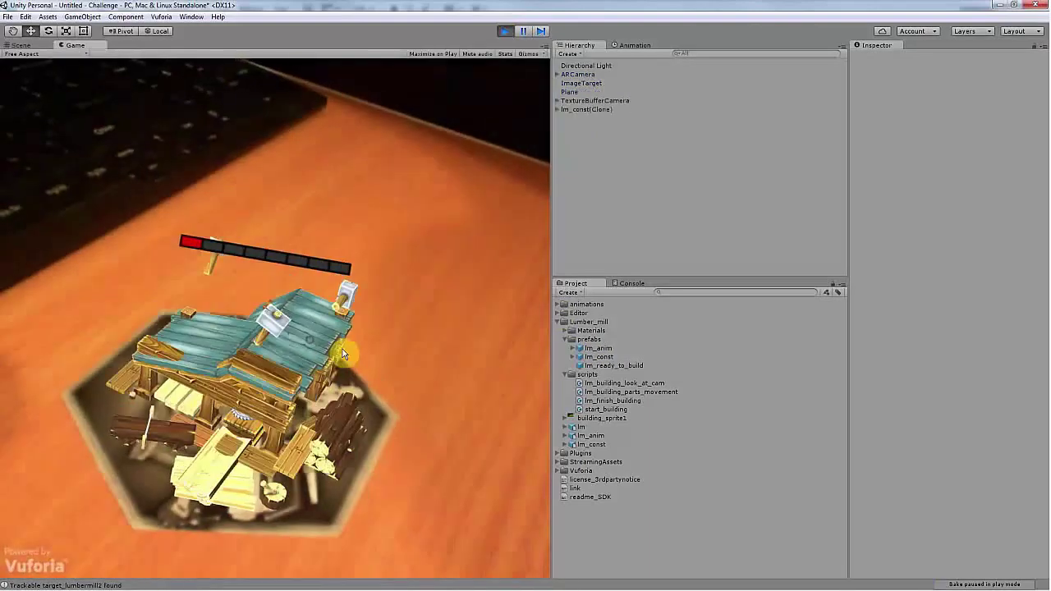
pyautogui.click(503, 32)
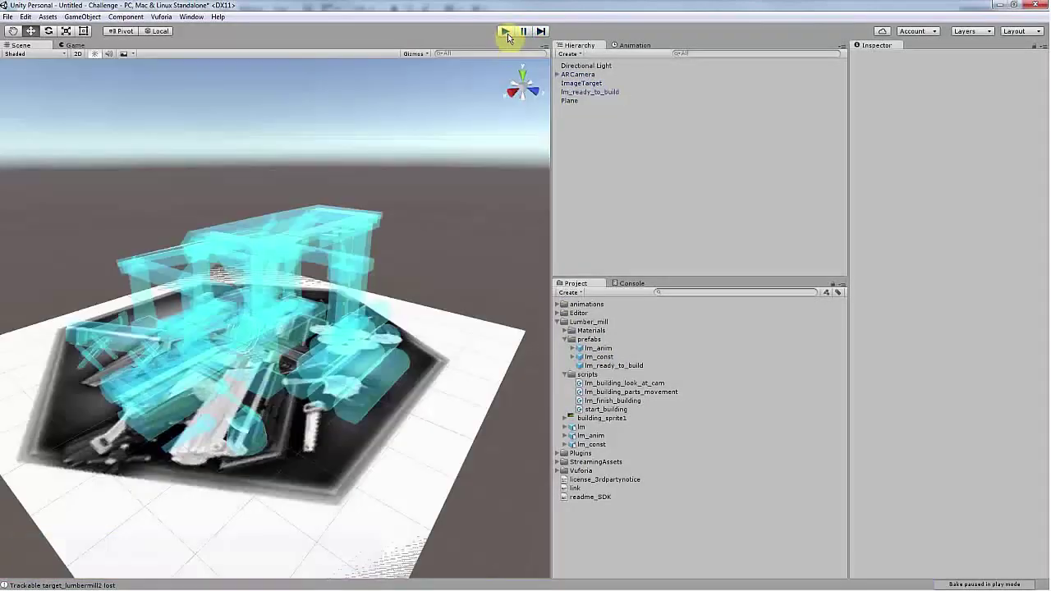
pyautogui.doubleClick(637, 392)
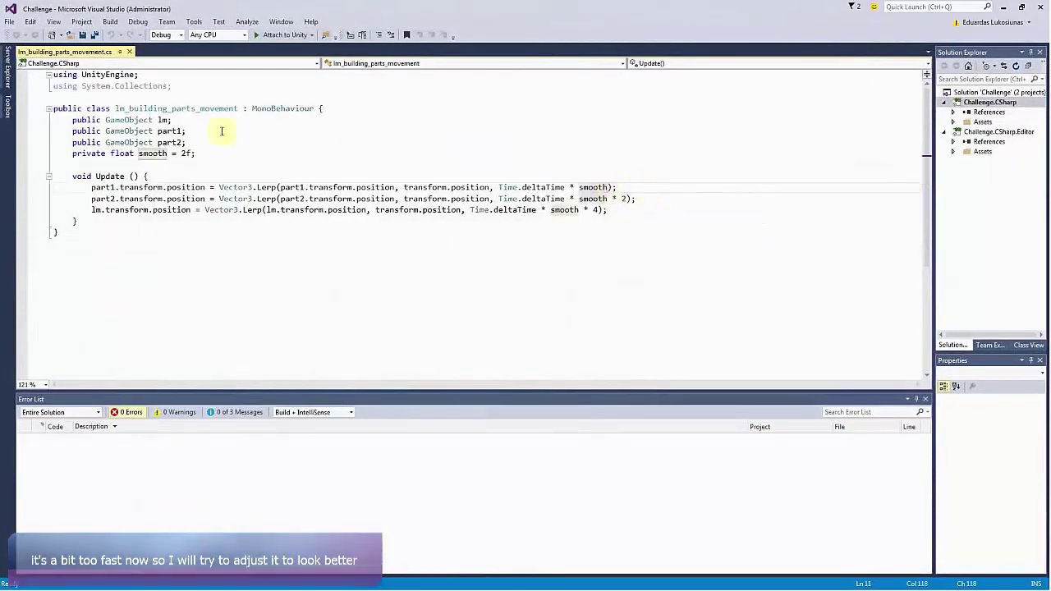
# Set smooth to 0.5f, the part2 multiplier to 0.5f and lm to 0.25f, then test in Unity.
pyautogui.click(188, 154)
pyautogui.press('BackSpace')
pyautogui.write('0.5')
pyautogui.click(625, 199)
pyautogui.press('BackSpace')
pyautogui.write('0')
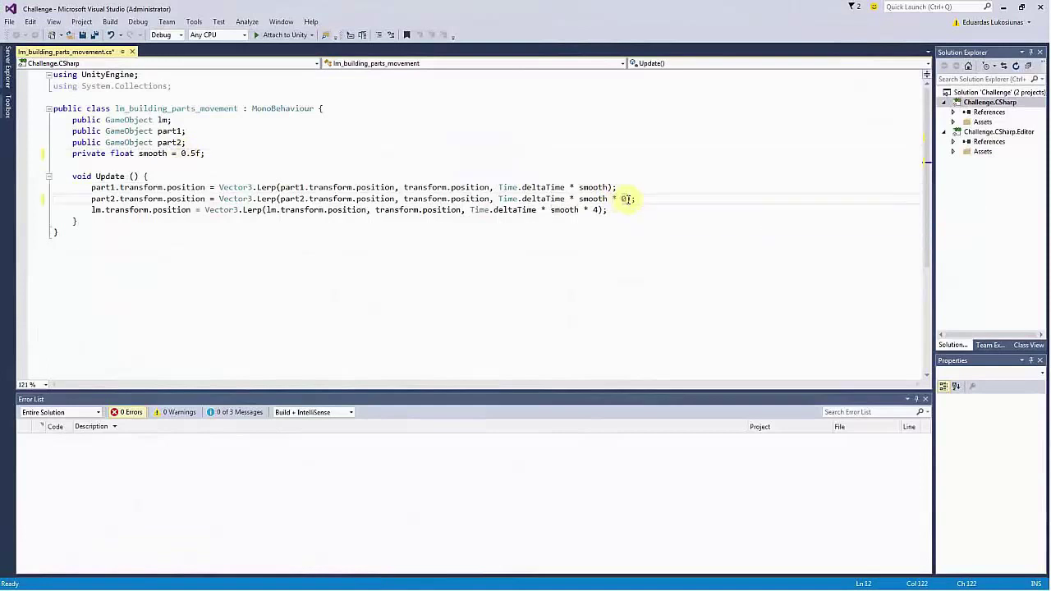
pyautogui.write('.5f')
pyautogui.click(598, 210)
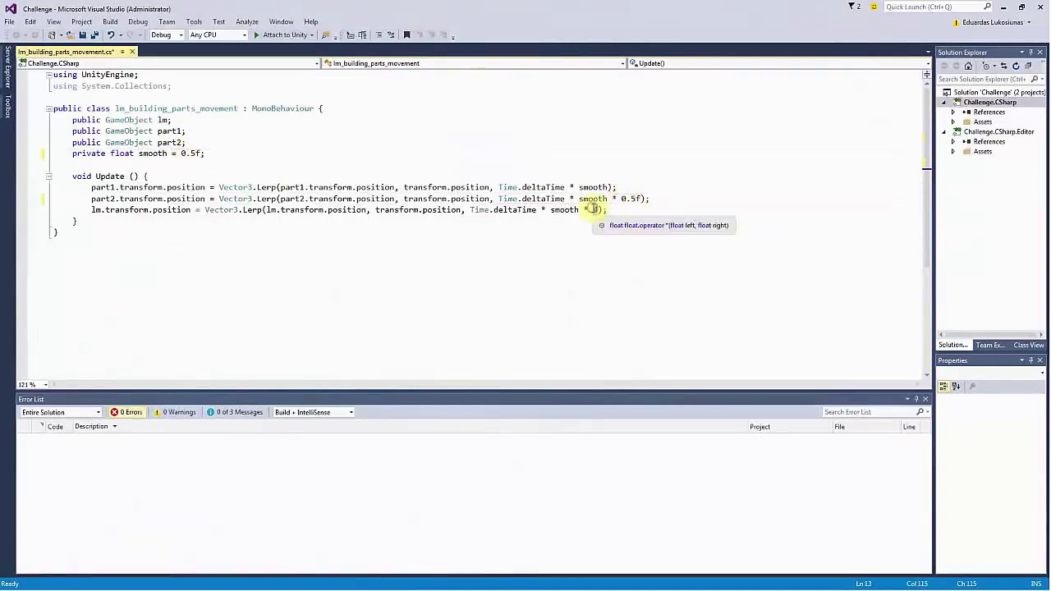
pyautogui.press('BackSpace')
pyautogui.write('0.25f')
pyautogui.hotkey('alt', 'Tab')
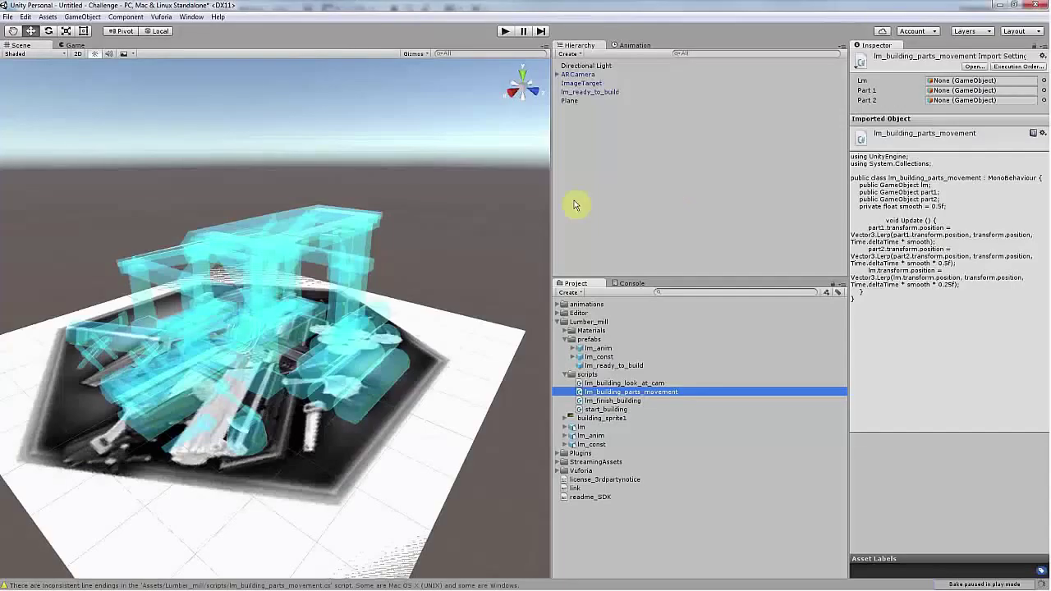
pyautogui.click(507, 31)
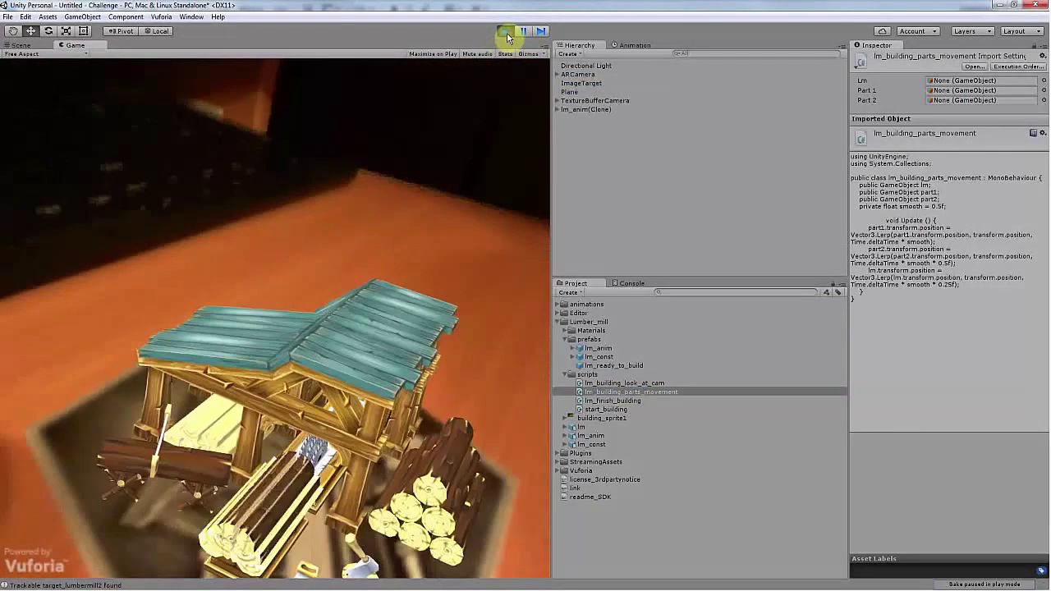
pyautogui.click(506, 31)
# Change smooth to 1f, save the script, and run the scene again to check the speed.
pyautogui.doubleClick(626, 393)
pyautogui.write('1')
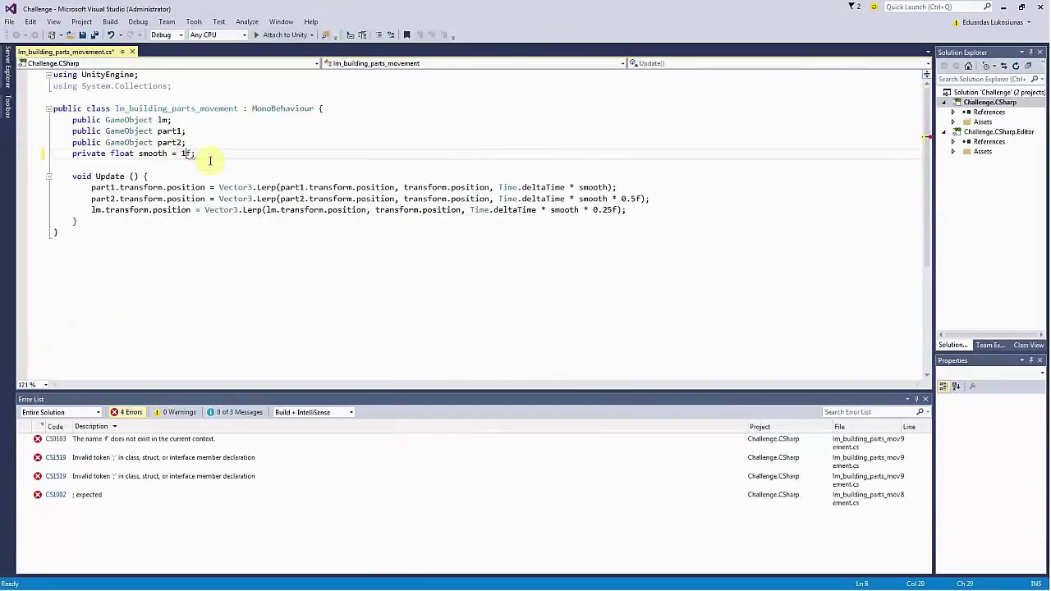
pyautogui.hotkey('ctrl', 's')
pyautogui.click(1000, 8)
pyautogui.click(504, 32)
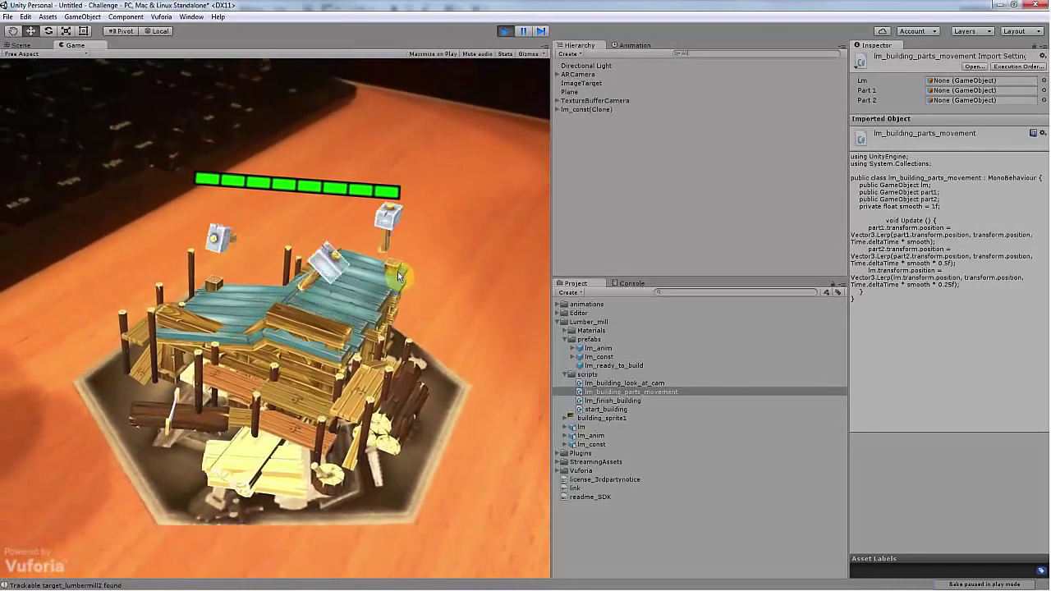
pyautogui.hotkey('ctrl', 'p')
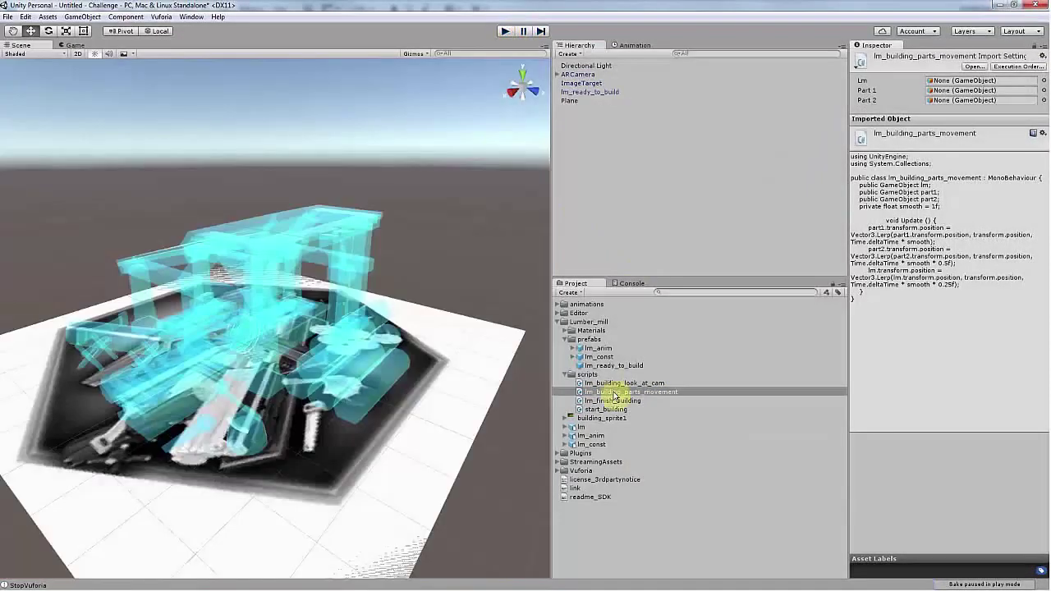
# Edit the movement script, then test the new speed in Play mode.
pyautogui.doubleClick(614, 396)
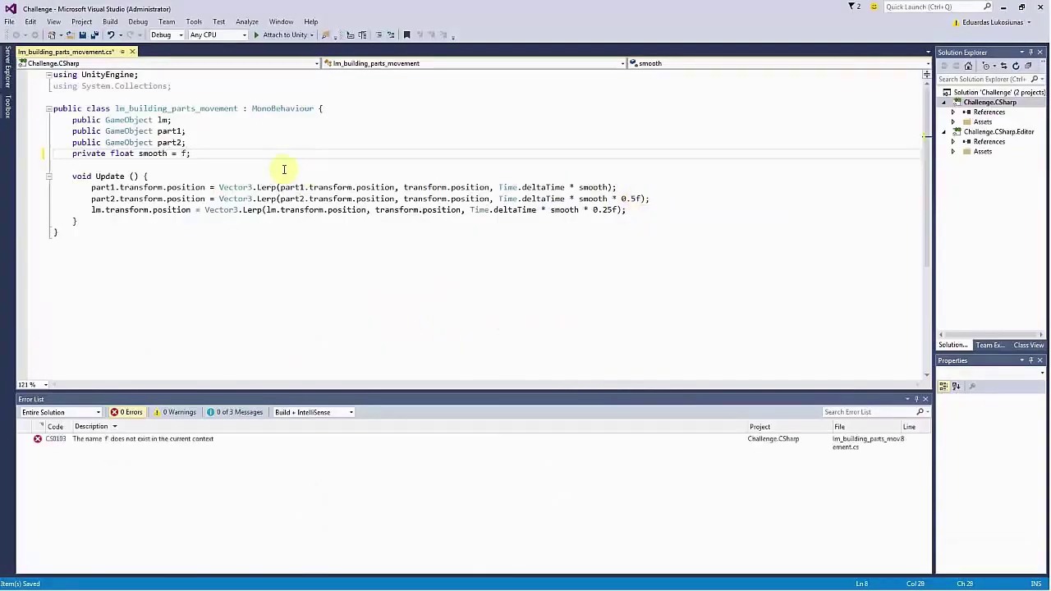
pyautogui.click(1006, 10)
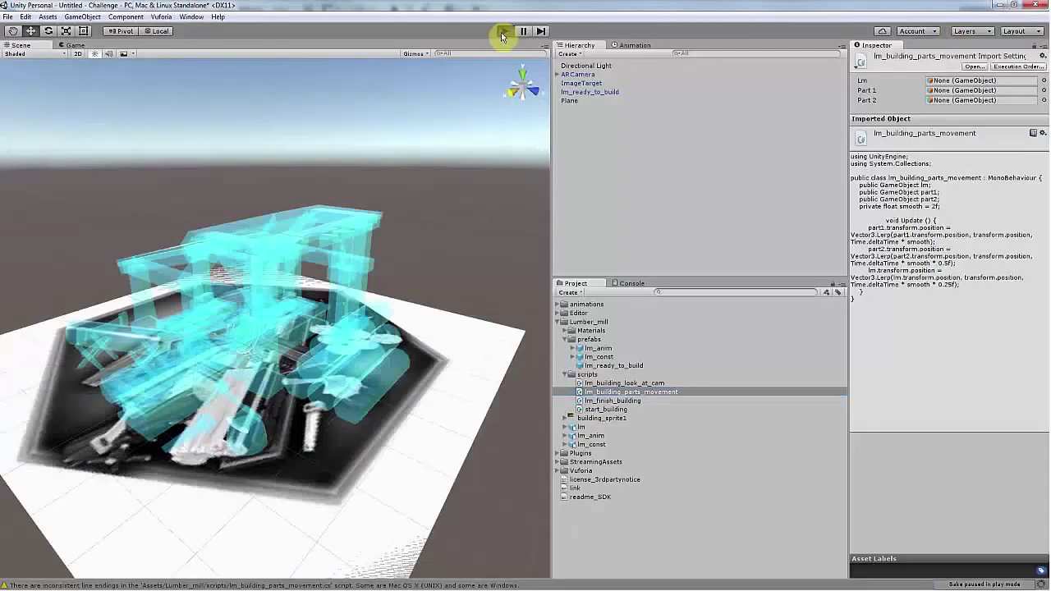
pyautogui.click(505, 39)
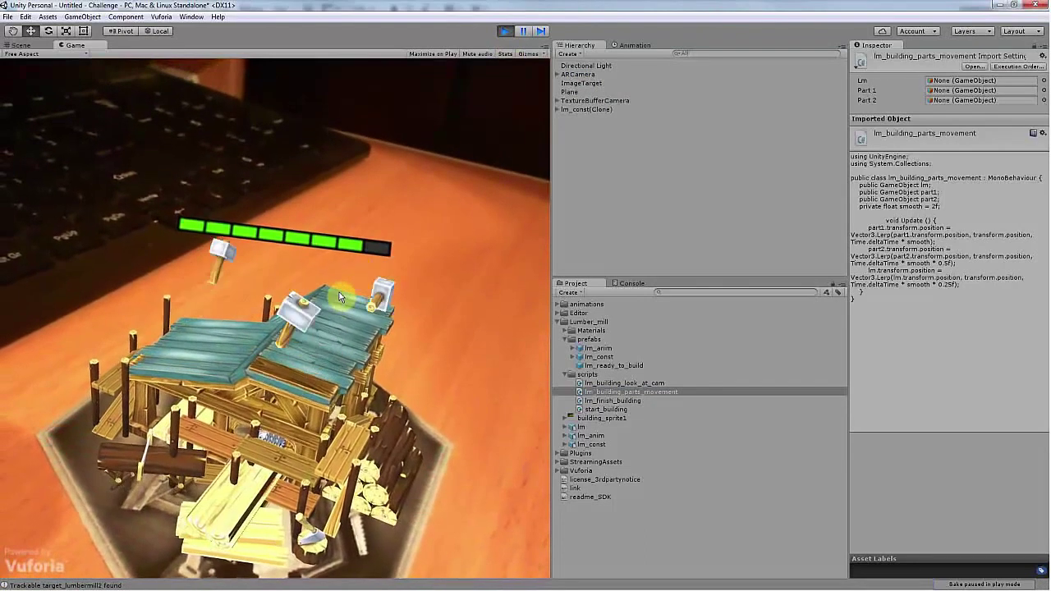
pyautogui.click(504, 30)
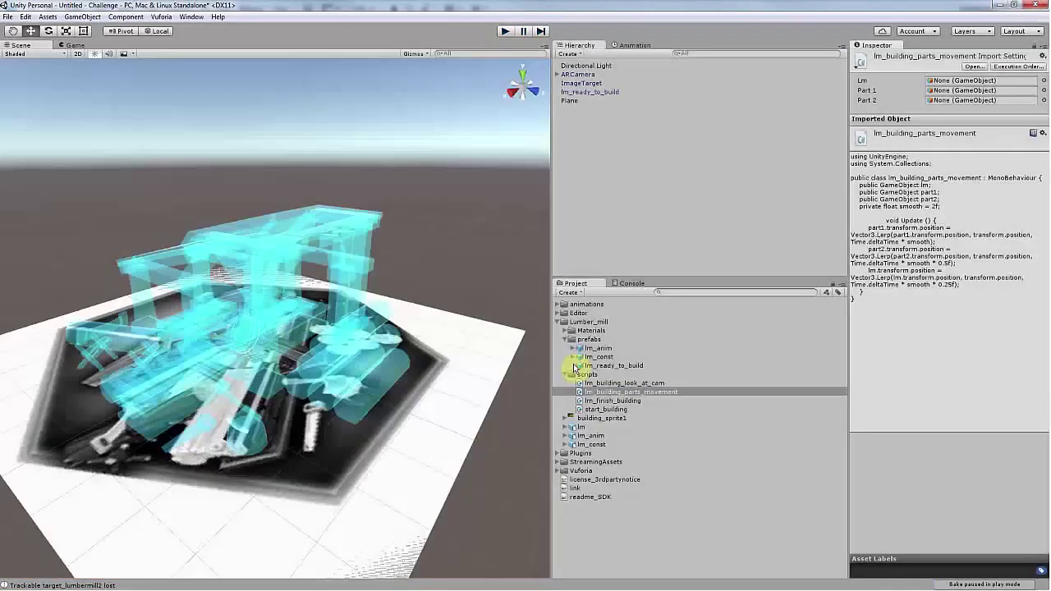
# Refine the script speeds (smooth 2f, part1 × 2f, lm 0.2f) and run a second Play test.
pyautogui.doubleClick(596, 392)
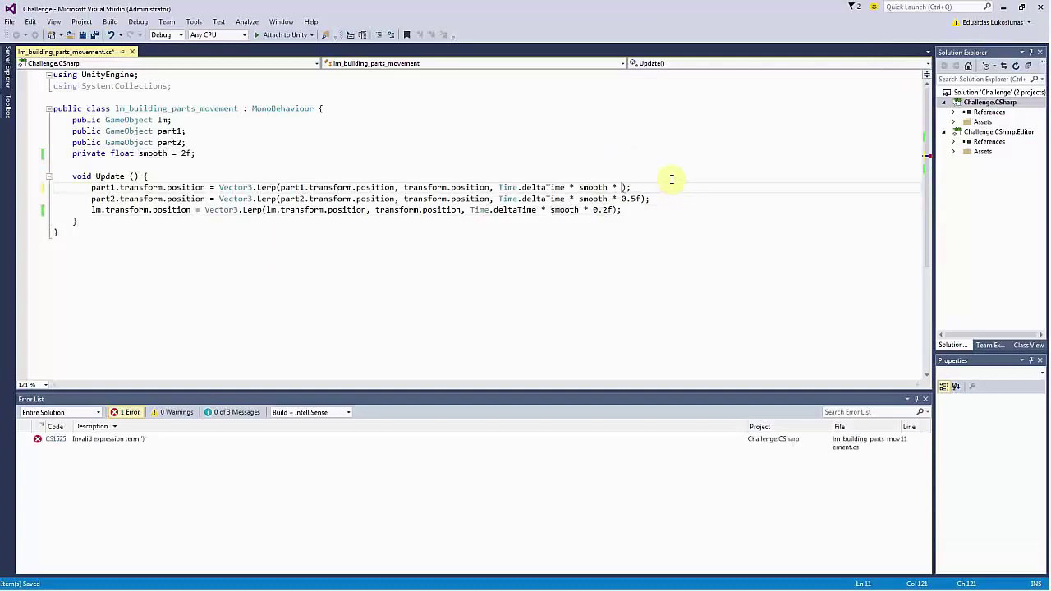
pyautogui.click(1040, 8)
pyautogui.click(502, 31)
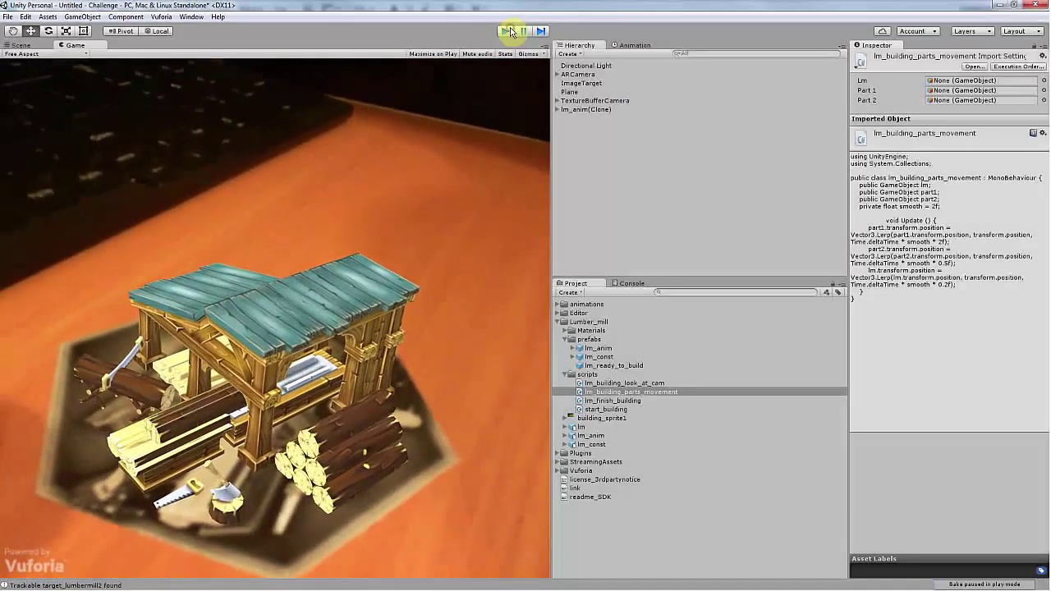
pyautogui.click(510, 31)
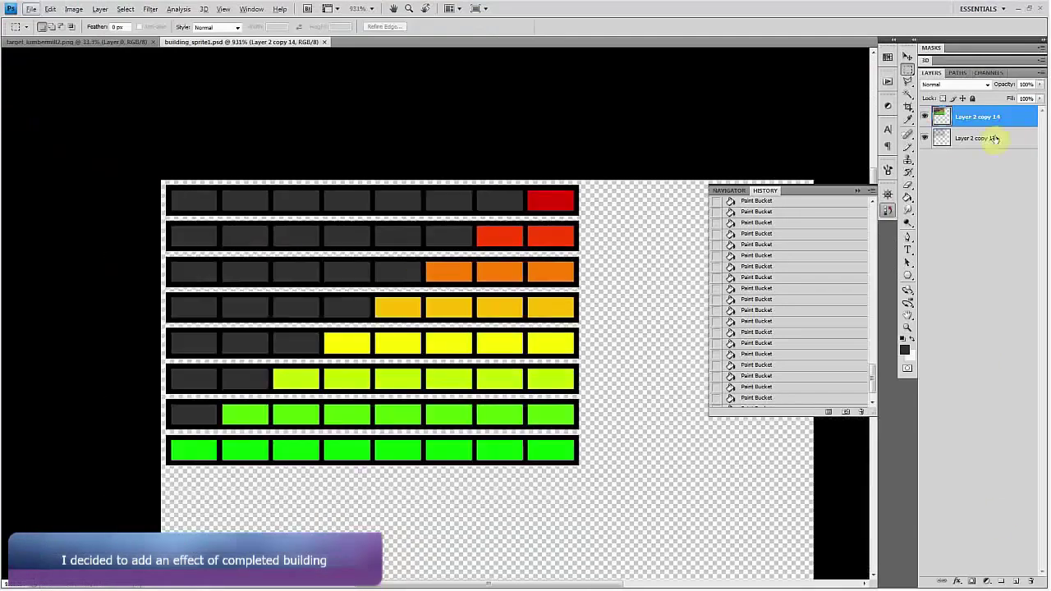
# Add a dark-grey layer and draw a white line below the sprite rows with the Pencil.
pyautogui.click(994, 138)
pyautogui.click(1017, 581)
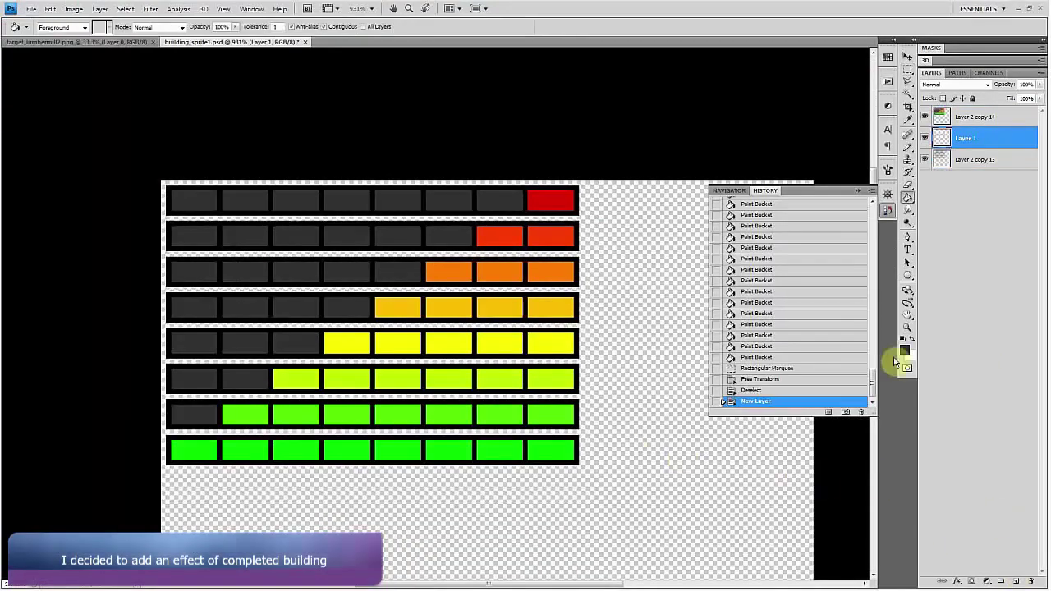
pyautogui.click(547, 246)
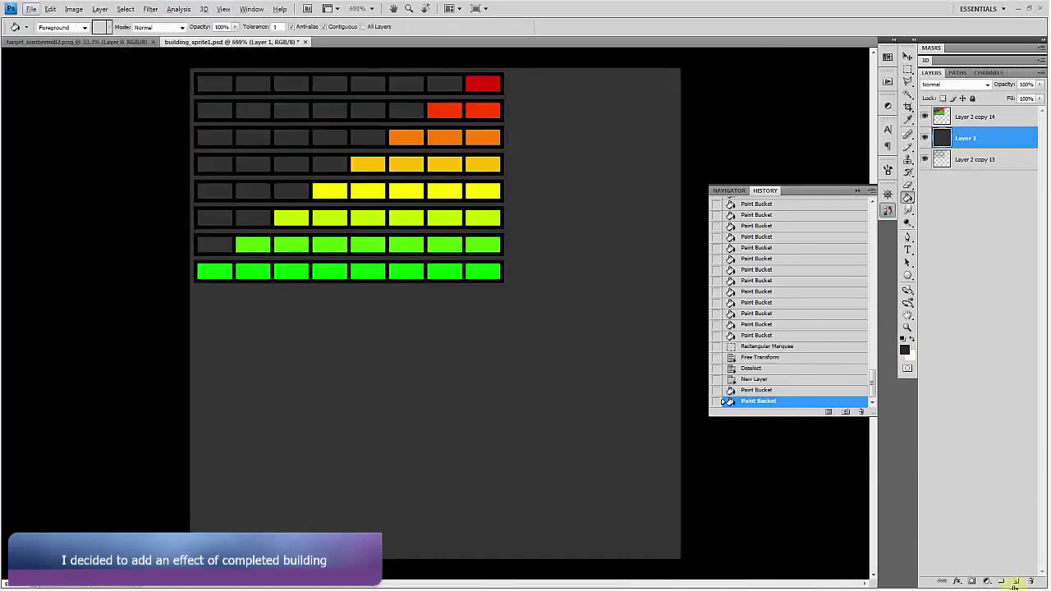
pyautogui.keyDown('alt'); pyautogui.scroll(2, 260, 301); pyautogui.keyUp('alt')
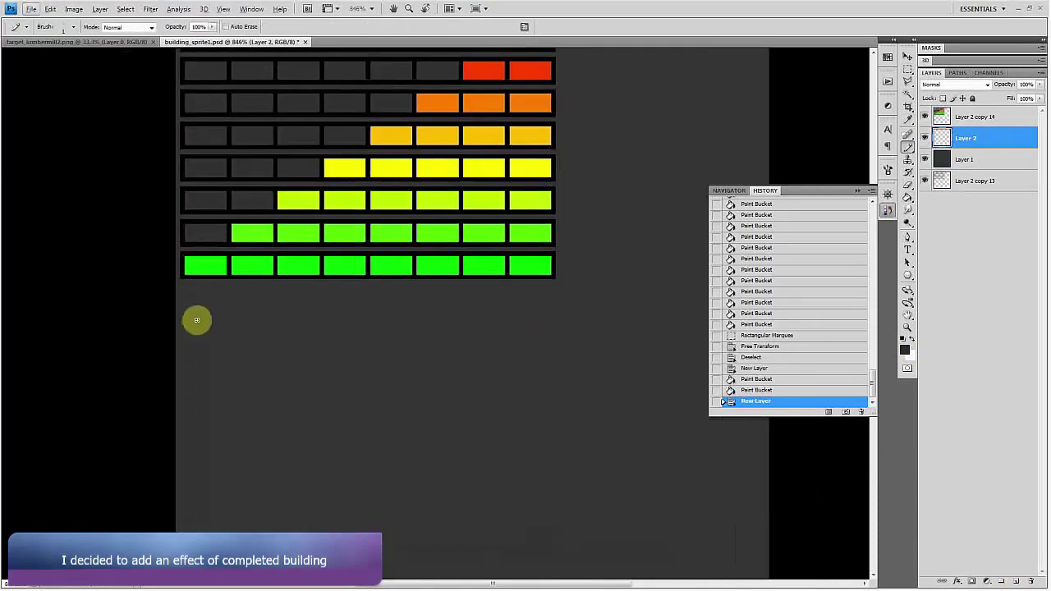
pyautogui.press('x')
pyautogui.moveTo(182, 291)
pyautogui.keyDown('shift'); pyautogui.mouseDown()
pyautogui.moveTo(538, 290)
pyautogui.moveTo(194, 297)
pyautogui.mouseUp(); pyautogui.keyUp('shift')
# Copy the white line and transform it into shorter second and third bars beneath.
pyautogui.keyDown('alt'); pyautogui.scroll(1, 312, 289); pyautogui.keyUp('alt')
pyautogui.hotkey('ctrl', 'j')
pyautogui.hotkey('ctrl', 't')
pyautogui.moveTo(570, 299)
pyautogui.mouseDown()
pyautogui.moveTo(570, 321)
pyautogui.moveTo(366, 319)
pyautogui.moveTo(381, 339)
pyautogui.mouseUp()
pyautogui.press('Return')
pyautogui.hotkey('ctrl', 'j')
pyautogui.hotkey('ctrl', 't')
pyautogui.keyDown('alt'); pyautogui.scroll(1, 239, 331); pyautogui.keyUp('alt')
pyautogui.keyDown('alt'); pyautogui.scroll(1, 239, 331); pyautogui.keyUp('alt')
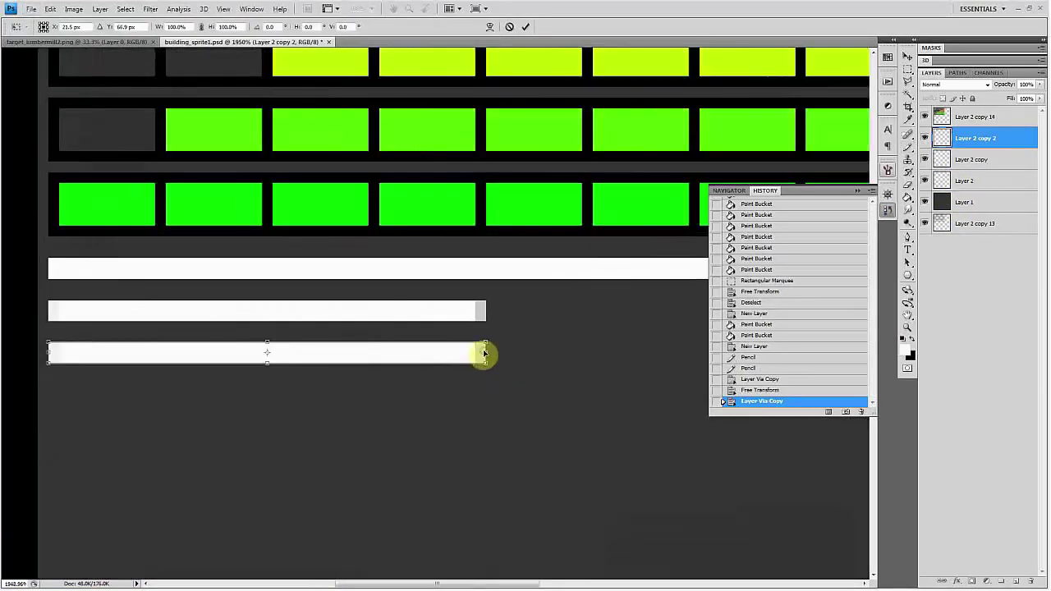
pyautogui.moveTo(481, 352)
pyautogui.mouseDown()
pyautogui.moveTo(284, 352)
pyautogui.moveTo(252, 401)
pyautogui.moveTo(166, 394)
pyautogui.moveTo(135, 436)
pyautogui.mouseUp()
pyautogui.press('Return')
# Add the shortened fourth and fifth bar copies on their own layers.
pyautogui.hotkey('ctrl', 'j')
pyautogui.press('b')
pyautogui.hotkey('ctrl', 't')
pyautogui.press('Return')
pyautogui.hotkey('ctrl', 'j')
pyautogui.hotkey('ctrl', 't')
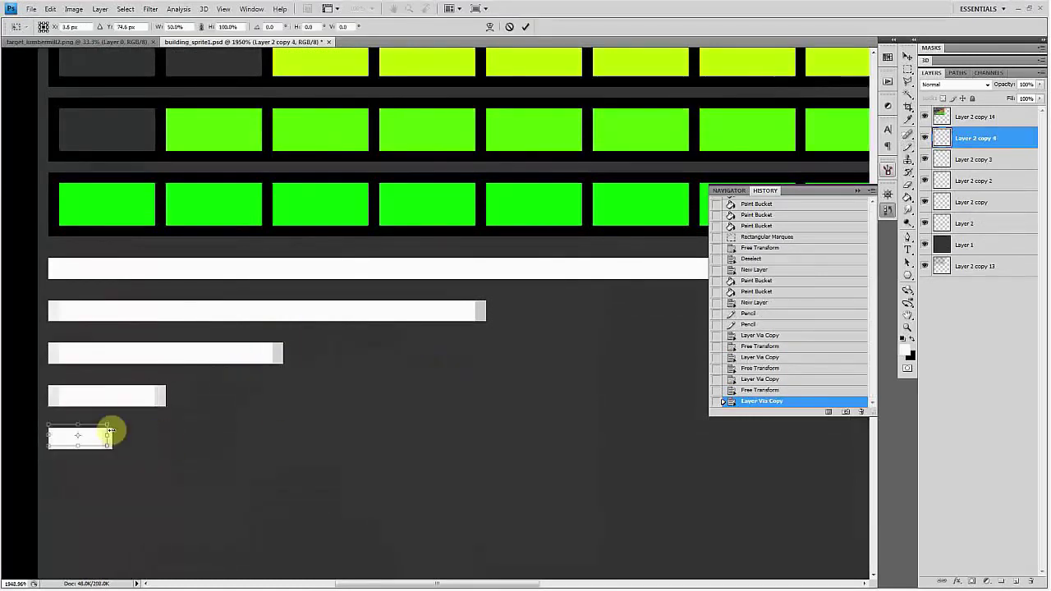
pyautogui.press('Return')
# Hide the dark background layer and save over building_sprite1 in Lumber_mill.
pyautogui.keyDown('alt'); pyautogui.scroll(-3, 238, 340); pyautogui.keyUp('alt')
pyautogui.click(926, 243)
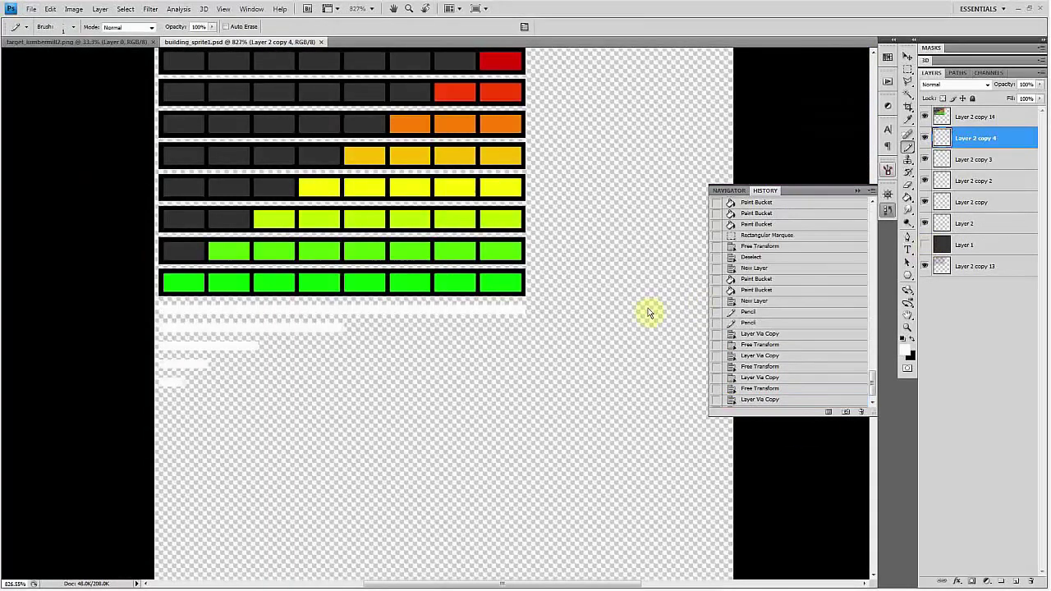
pyautogui.hotkey('ctrl', 'shift', 's')
pyautogui.doubleClick(450, 176)
pyautogui.doubleClick(435, 191)
pyautogui.click(505, 226)
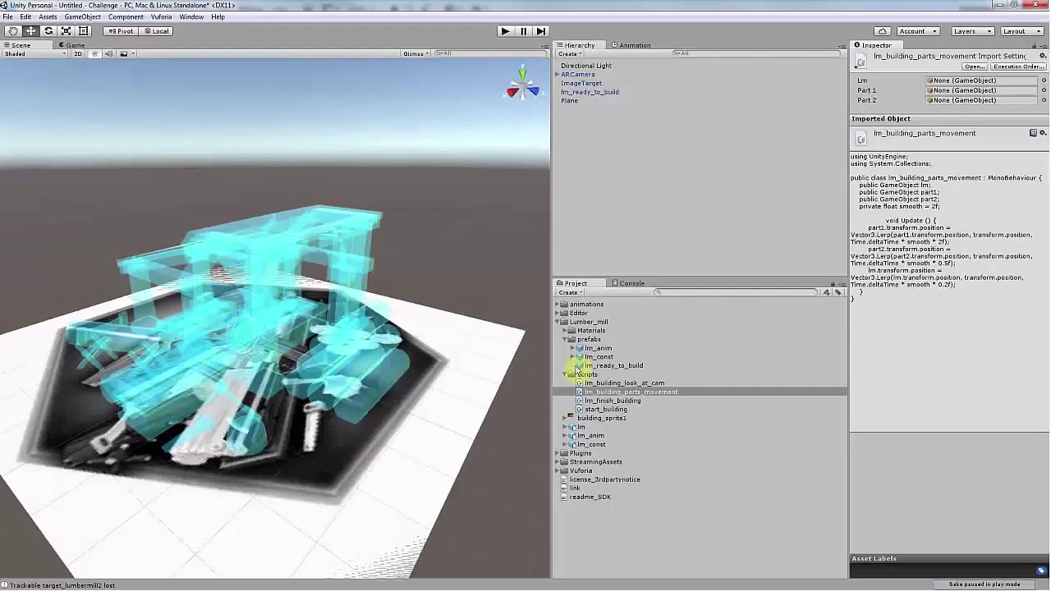
# Open building_sprite1 in the Sprite Editor and slice the first two white bars.
pyautogui.click(581, 418)
pyautogui.click(1025, 122)
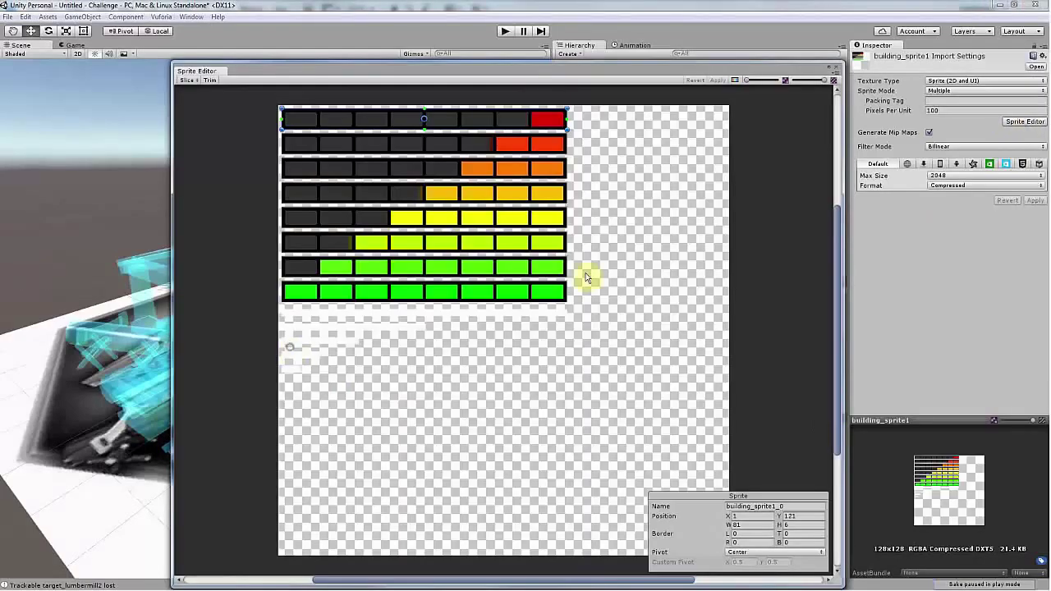
pyautogui.scroll(3, 586, 279)
pyautogui.moveTo(210, 308); pyautogui.dragTo(291, 326)
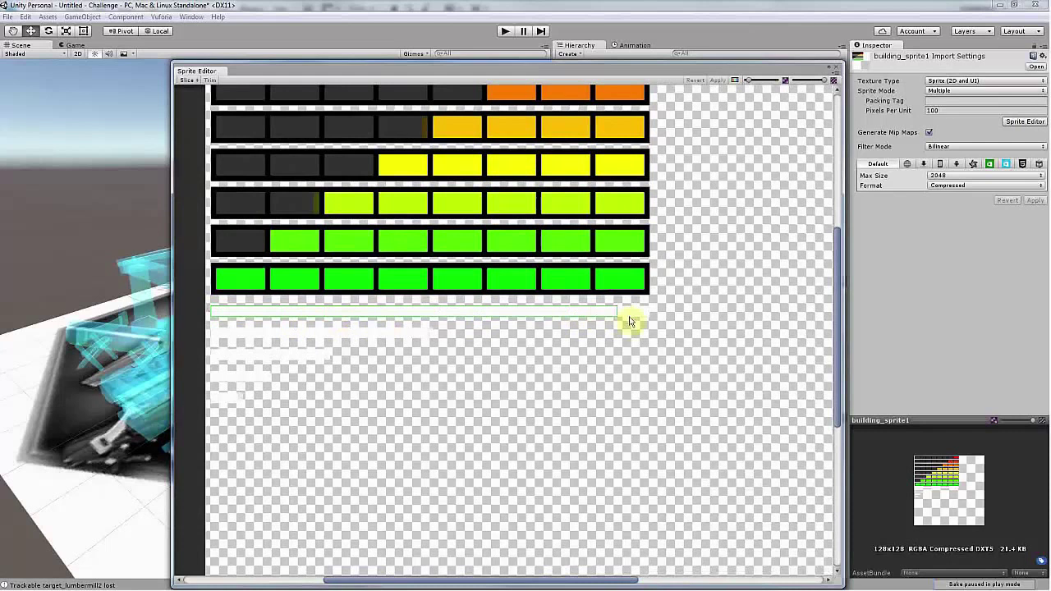
pyautogui.moveTo(631, 322); pyautogui.dragTo(648, 317)
pyautogui.moveTo(210, 333); pyautogui.dragTo(428, 342)
pyautogui.moveTo(211, 350); pyautogui.dragTo(251, 362)
# Slice the remaining smaller bars, close the Sprite Editor and apply the import settings.
pyautogui.moveTo(324, 367); pyautogui.dragTo(324, 361)
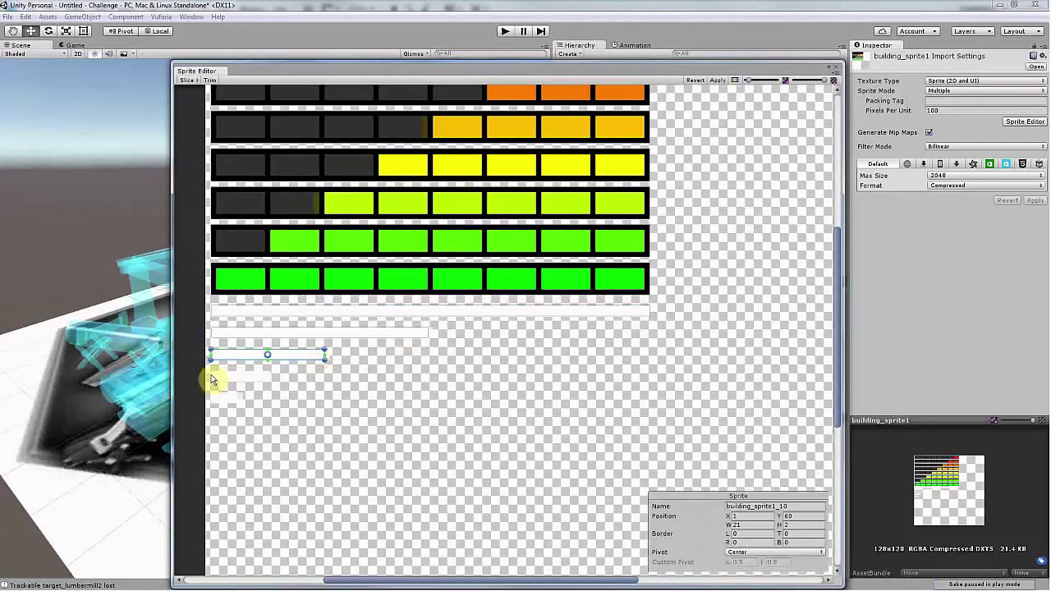
pyautogui.moveTo(211, 371)
pyautogui.mouseDown()
pyautogui.moveTo(264, 380)
pyautogui.moveTo(224, 397)
pyautogui.moveTo(242, 402)
pyautogui.mouseUp()
pyautogui.click(530, 146)
pyautogui.click(836, 69)
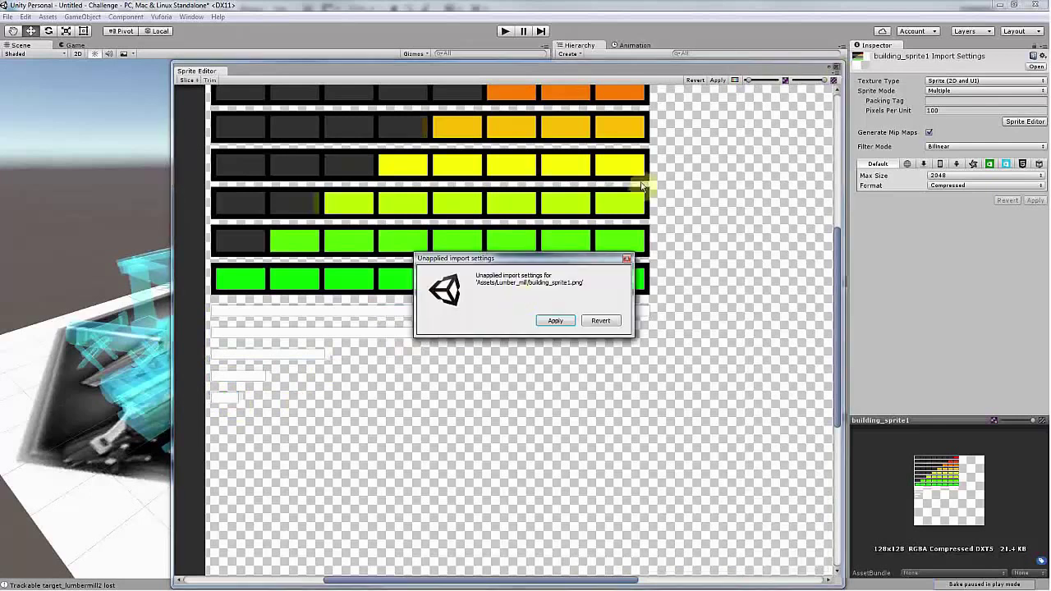
pyautogui.click(548, 318)
pyautogui.keyDown('alt'); pyautogui.moveTo(301, 356); pyautogui.dragTo(379, 322); pyautogui.keyUp('alt')
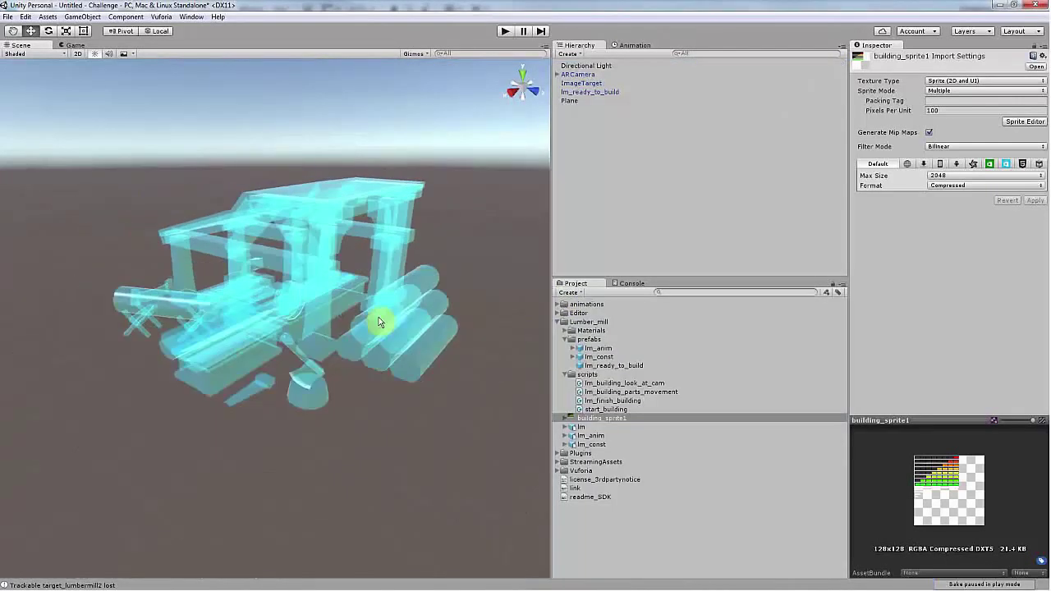
# Place building_sprite1_8 in the scene and rename the object building_finished.
pyautogui.click(565, 417)
pyautogui.click(638, 503)
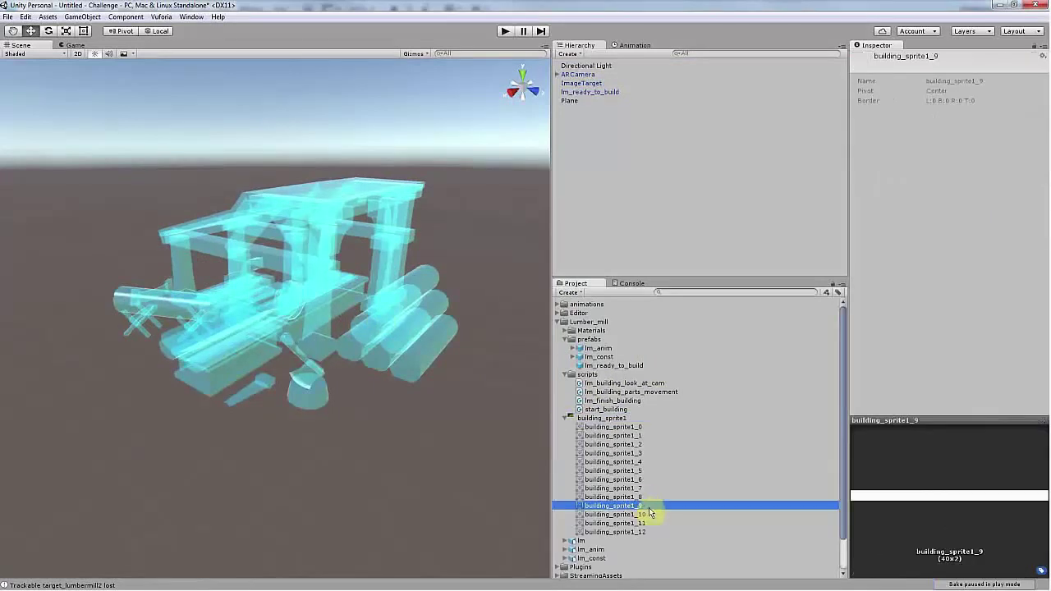
pyautogui.click(653, 514)
pyautogui.click(643, 532)
pyautogui.click(633, 506)
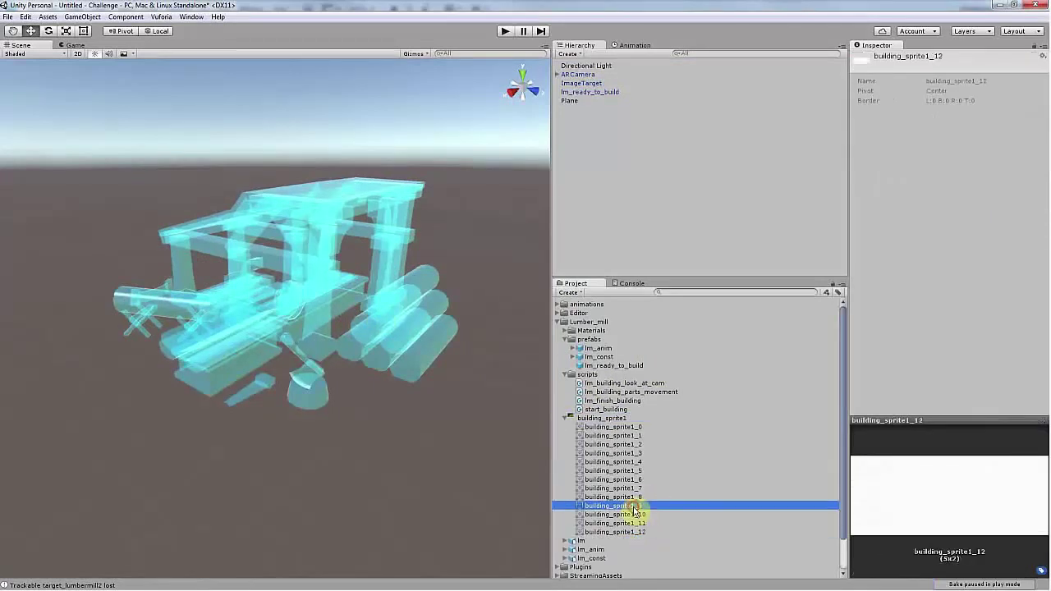
pyautogui.click(633, 497)
pyautogui.click(635, 487)
pyautogui.click(639, 496)
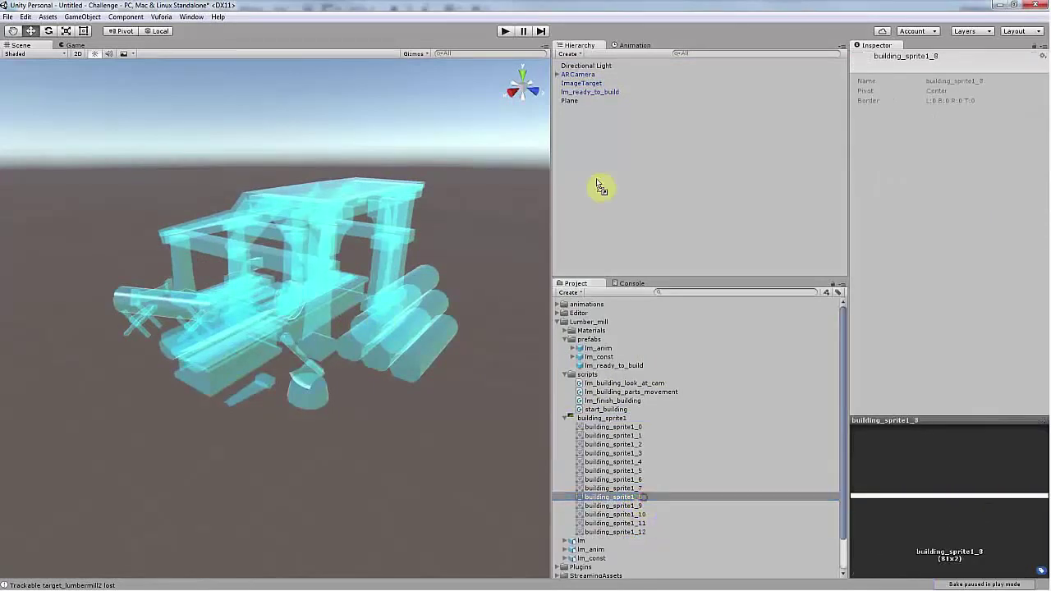
pyautogui.moveTo(638, 499); pyautogui.dragTo(566, 134)
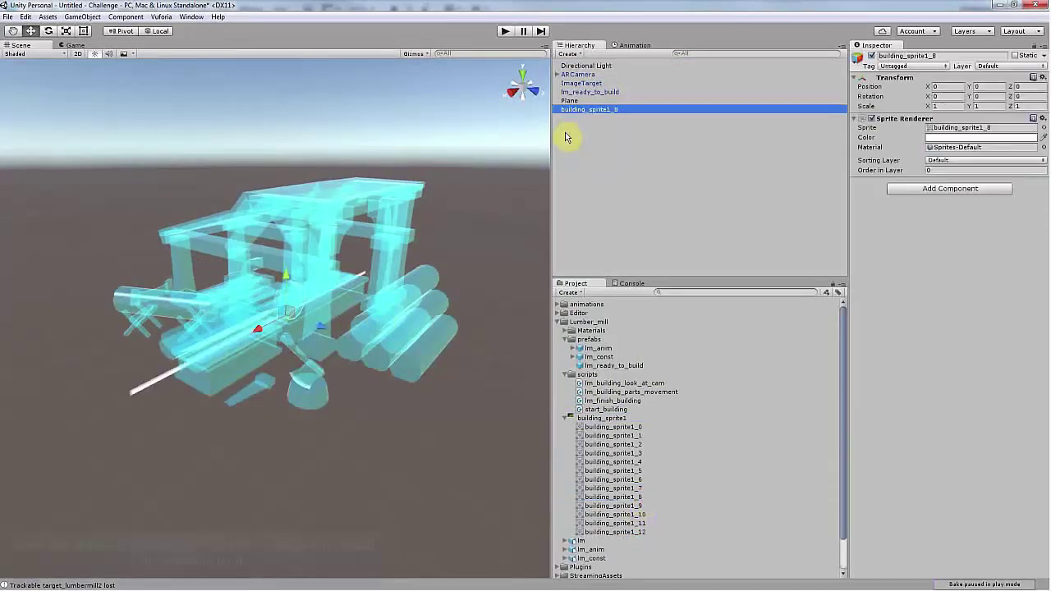
pyautogui.click(601, 110)
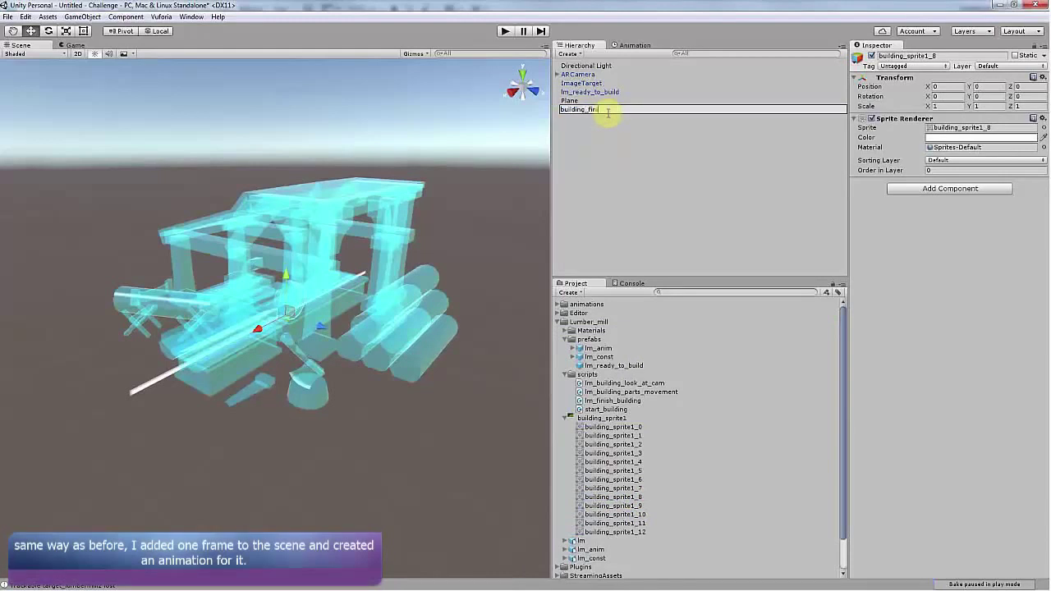
pyautogui.write('ished')
pyautogui.press('Return')
# Create the animation clip building_finish_lm.anim in the animations folder.
pyautogui.click(637, 44)
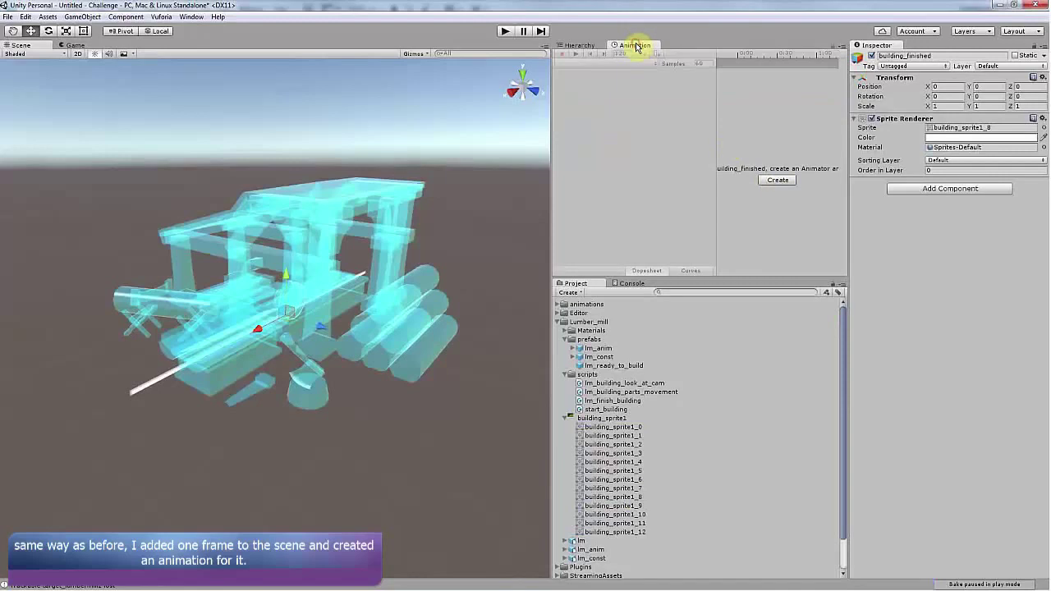
pyautogui.click(777, 181)
pyautogui.doubleClick(92, 121)
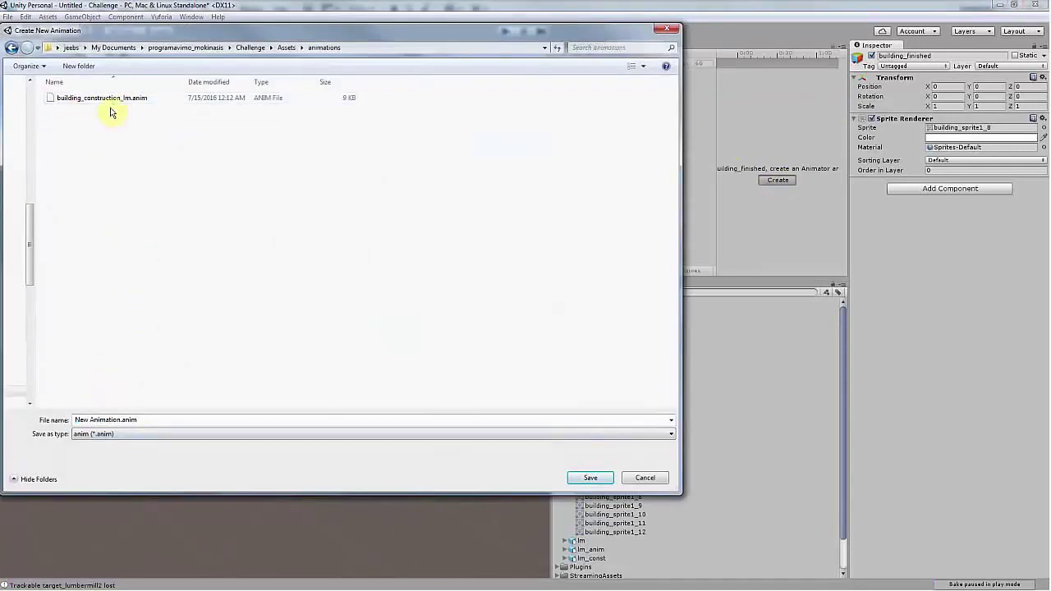
pyautogui.click(110, 102)
pyautogui.click(107, 419)
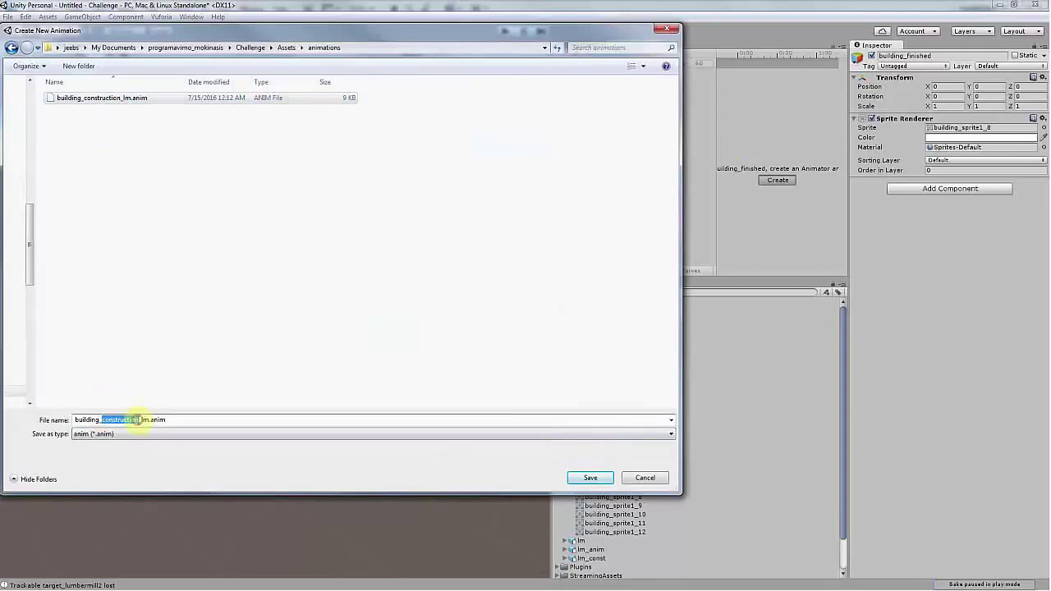
pyautogui.write('finish')
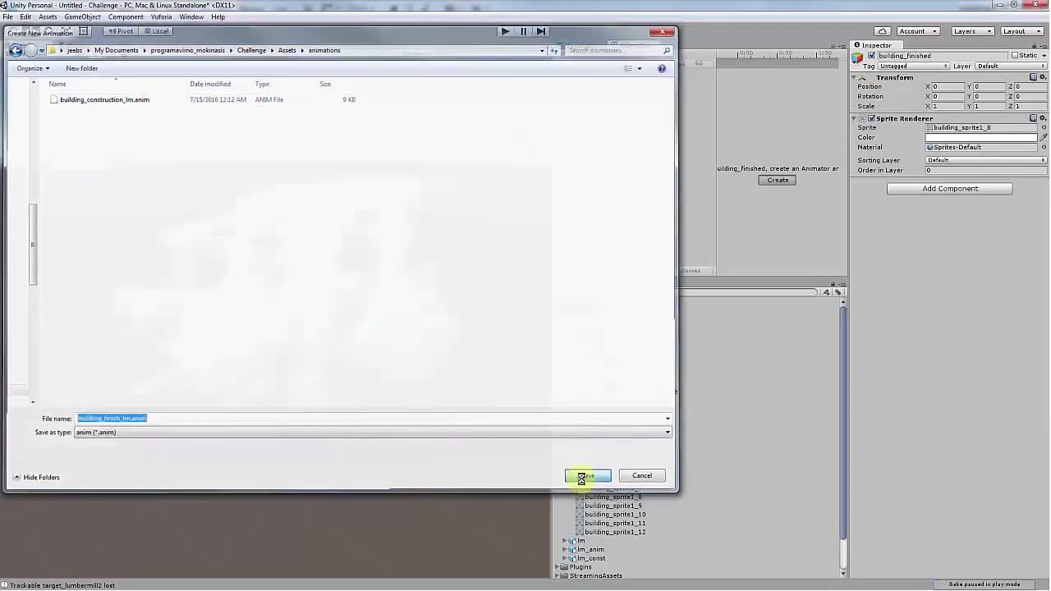
pyautogui.click(591, 478)
pyautogui.click(632, 497)
# Add sprites building_sprite1_8 through _12 as frames in the Animation dopesheet.
pyautogui.keyDown('shift'); pyautogui.click(632, 532); pyautogui.keyUp('shift')
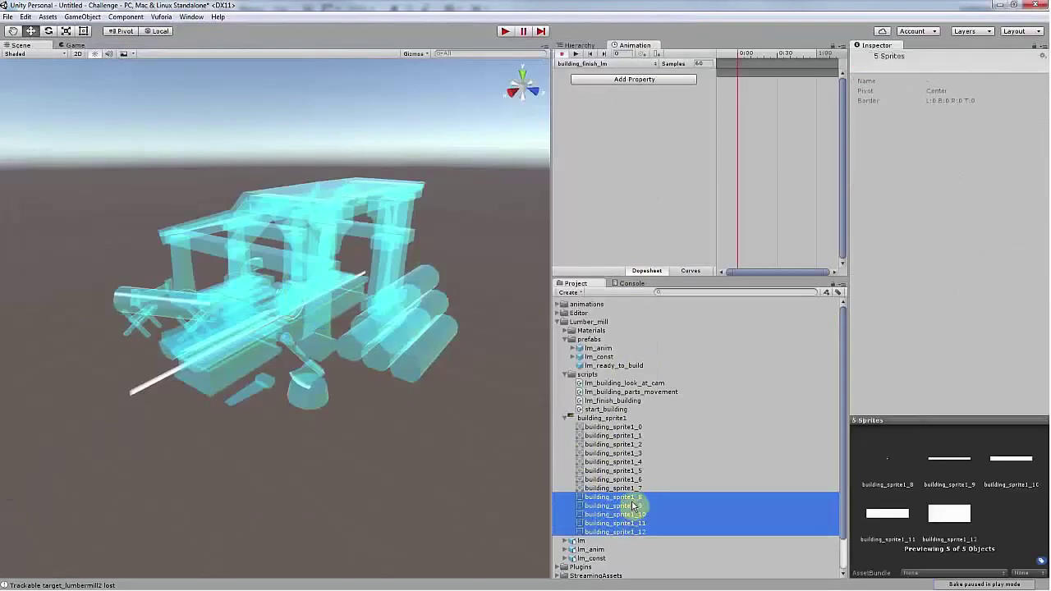
pyautogui.moveTo(629, 504)
pyautogui.mouseDown()
pyautogui.moveTo(754, 97)
pyautogui.moveTo(579, 529)
pyautogui.moveTo(610, 499)
pyautogui.mouseUp()
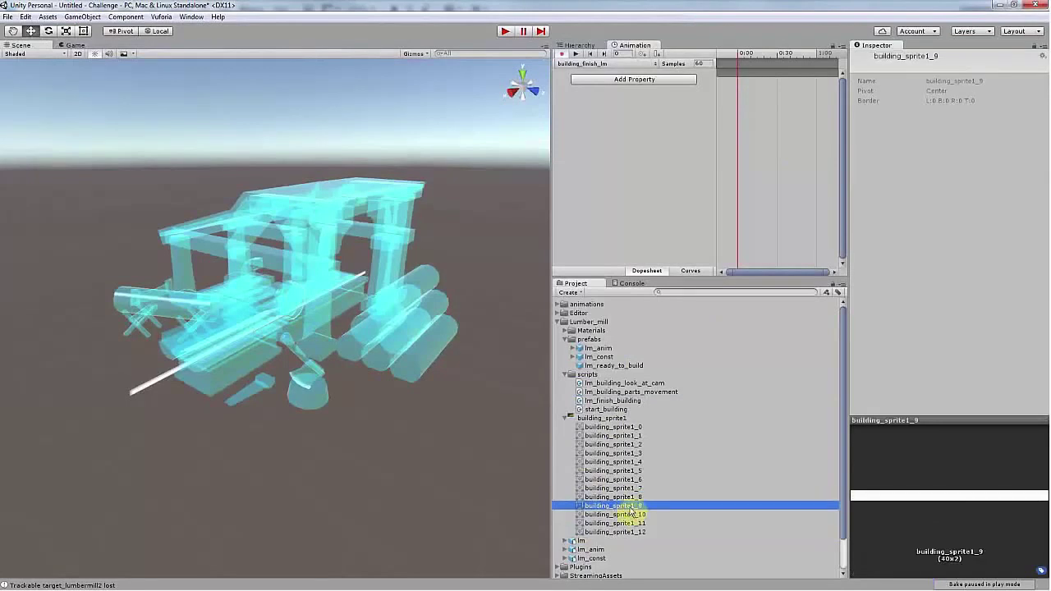
pyautogui.keyDown('shift'); pyautogui.click(643, 532); pyautogui.keyUp('shift')
pyautogui.moveTo(642, 532); pyautogui.dragTo(747, 100)
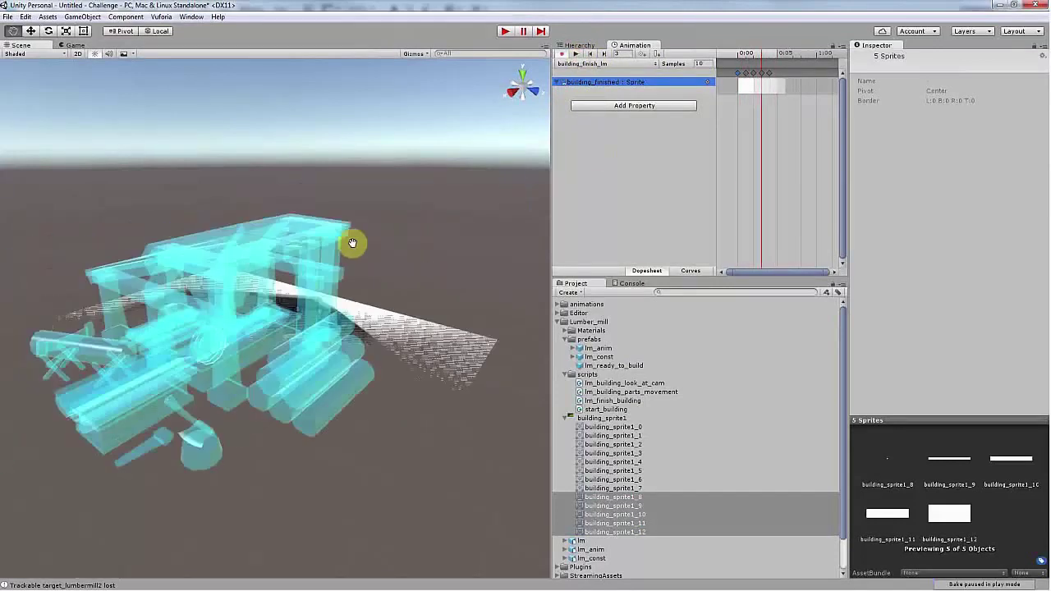
# Position the building_finished sprite above the lumber mill.
pyautogui.click(423, 250)
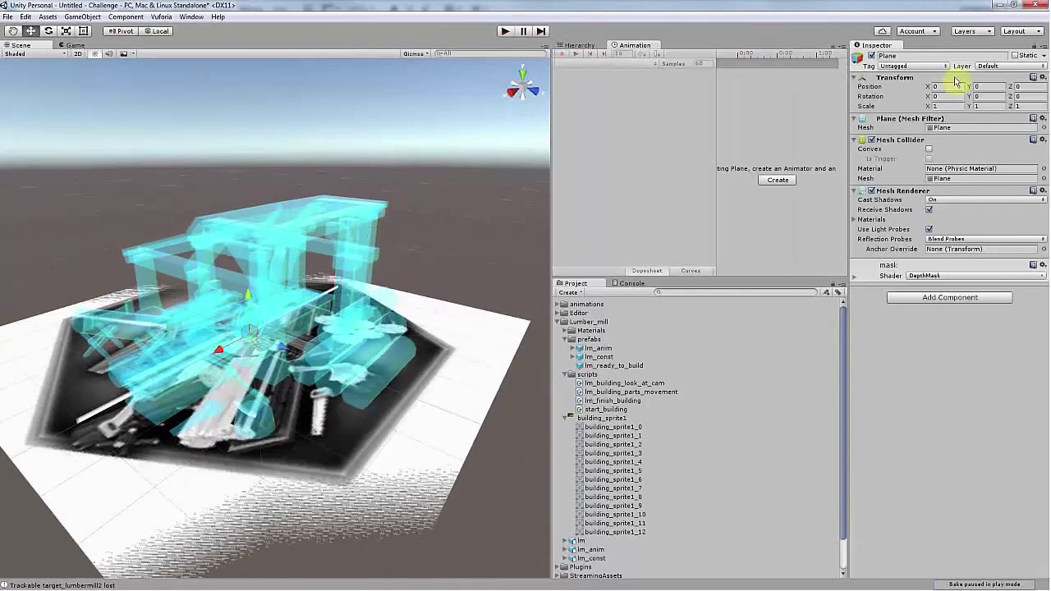
pyautogui.moveTo(250, 294); pyautogui.dragTo(251, 298)
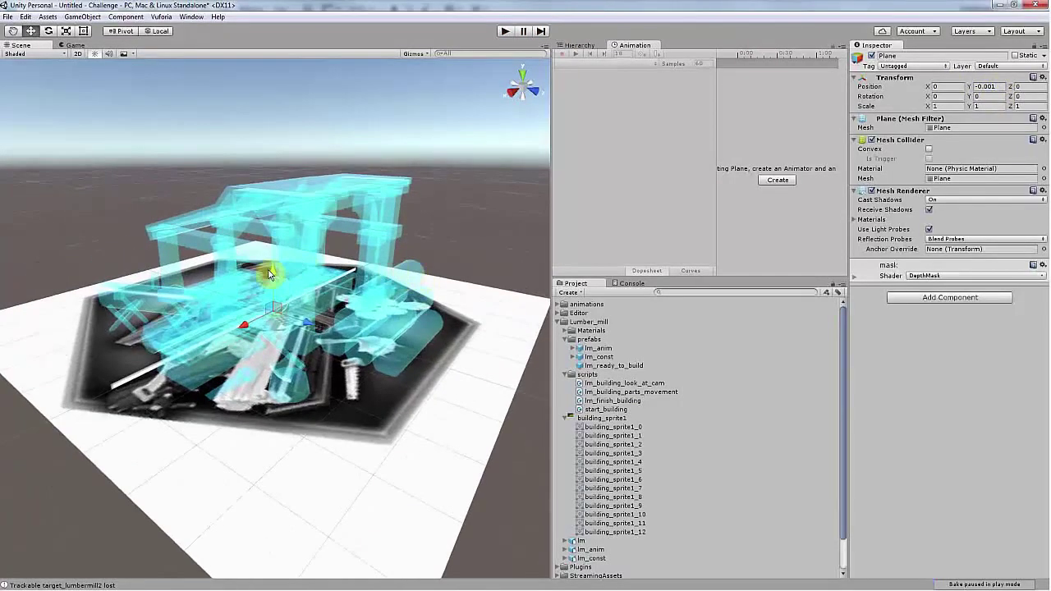
pyautogui.moveTo(269, 273); pyautogui.dragTo(270, 194)
pyautogui.hotkey('ctrl', 'z')
pyautogui.click(579, 45)
pyautogui.click(585, 111)
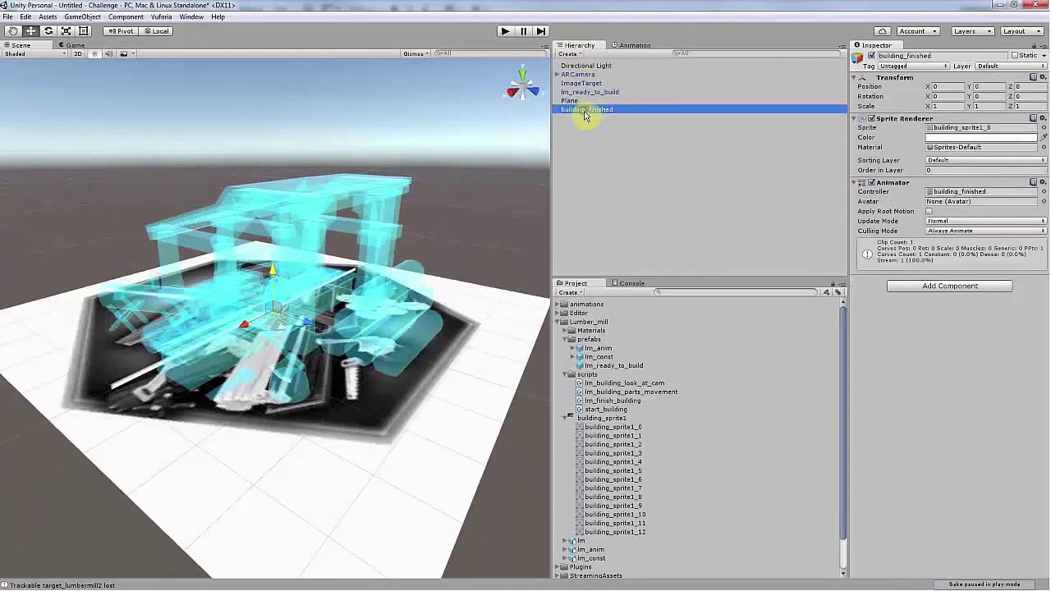
pyautogui.moveTo(272, 278); pyautogui.dragTo(286, 169)
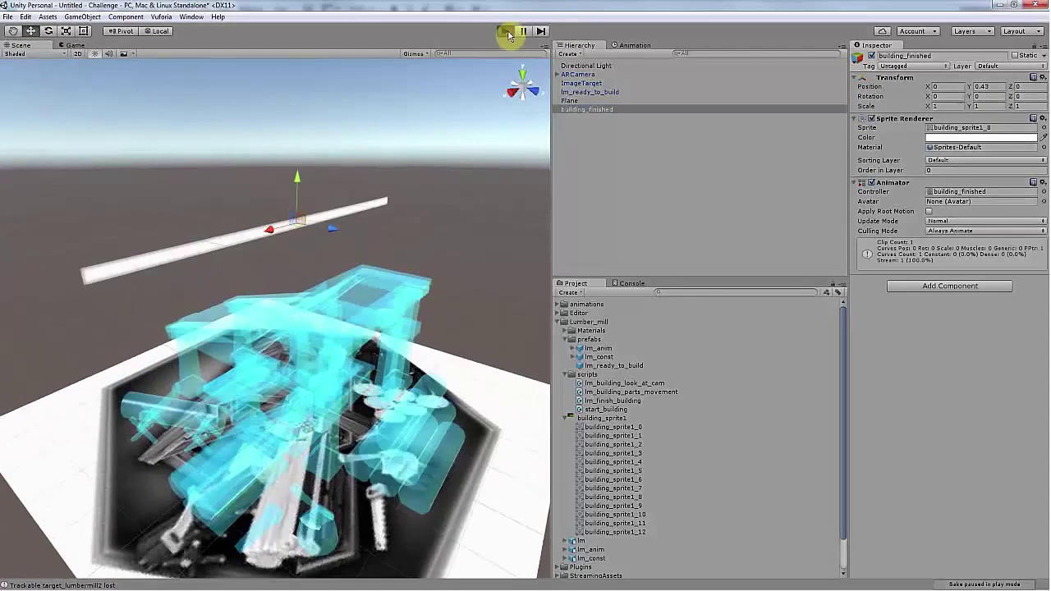
# Play the scene to preview the flashing animation and inspect it from above.
pyautogui.click(506, 32)
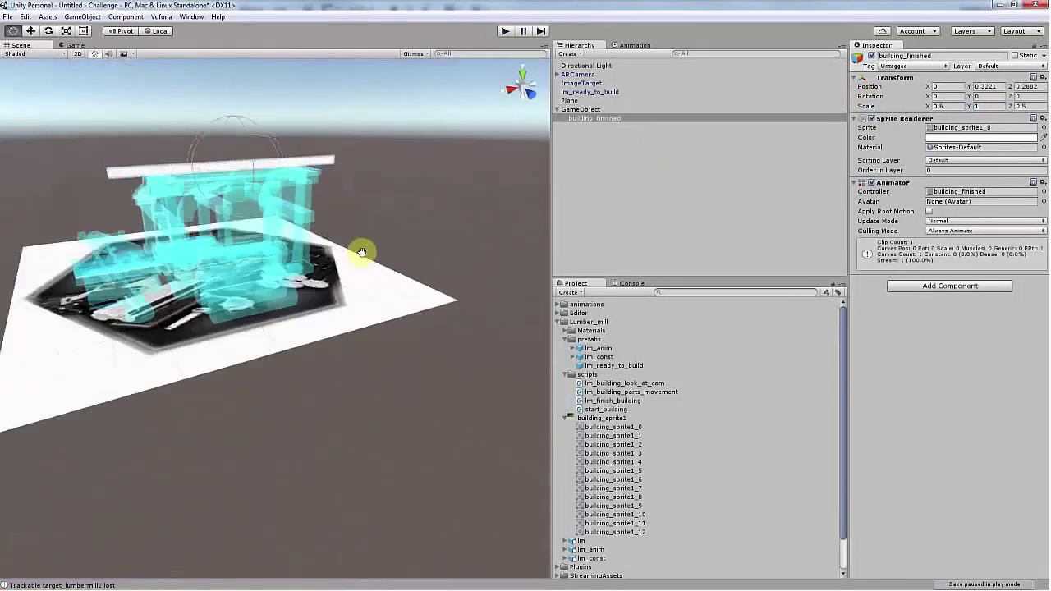
pyautogui.keyDown('alt'); pyautogui.moveTo(394, 228); pyautogui.dragTo(257, 134); pyautogui.keyUp('alt')
pyautogui.keyDown('alt'); pyautogui.moveTo(258, 133); pyautogui.dragTo(332, 269, button='right'); pyautogui.keyUp('alt')
pyautogui.moveTo(331, 269)
pyautogui.keyDown('alt'); pyautogui.mouseDown()
pyautogui.moveTo(292, 330)
pyautogui.moveTo(364, 329)
pyautogui.mouseUp(); pyautogui.keyUp('alt')
# Duplicate building_finished, lay the copy flat at 90° X, and place it at the mill's left edge at height 0.02.
pyautogui.hotkey('ctrl', 'd')
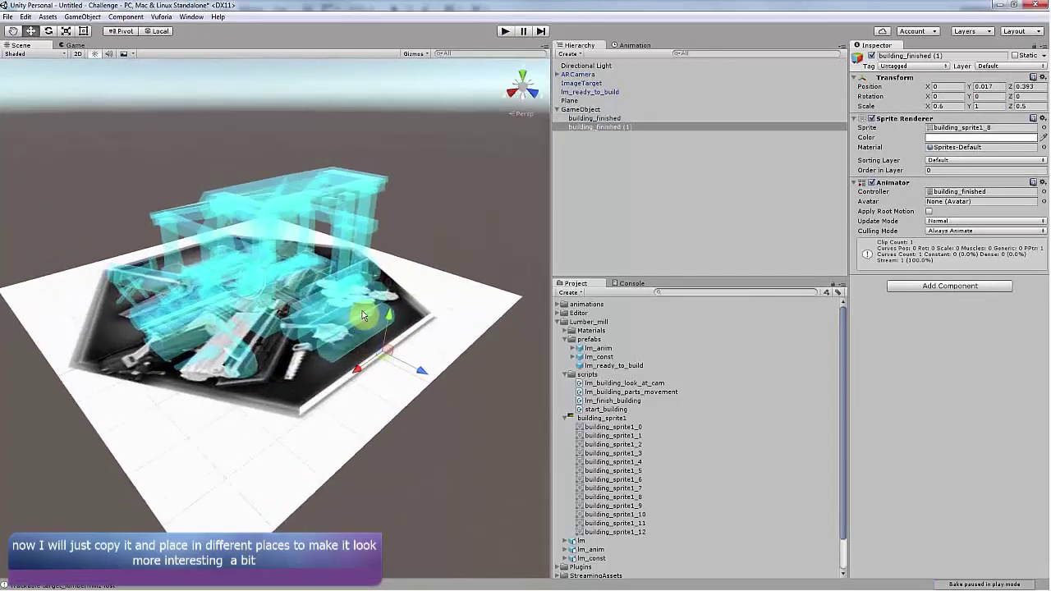
pyautogui.click(944, 96)
pyautogui.write('90')
pyautogui.press('Tab')
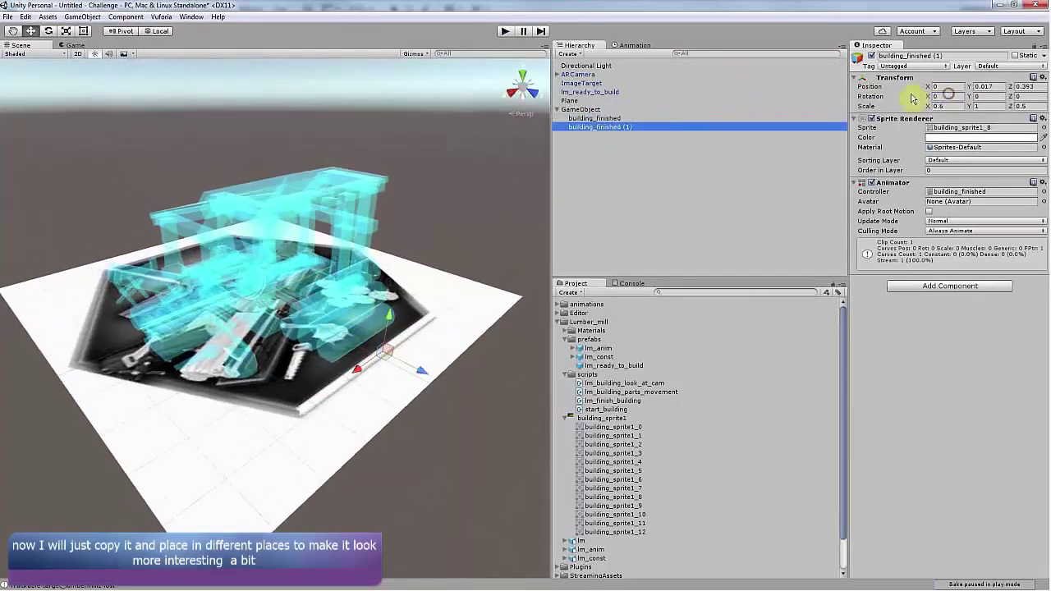
pyautogui.write('60')
pyautogui.moveTo(352, 364)
pyautogui.mouseDown()
pyautogui.moveTo(153, 387)
pyautogui.moveTo(230, 404)
pyautogui.mouseUp()
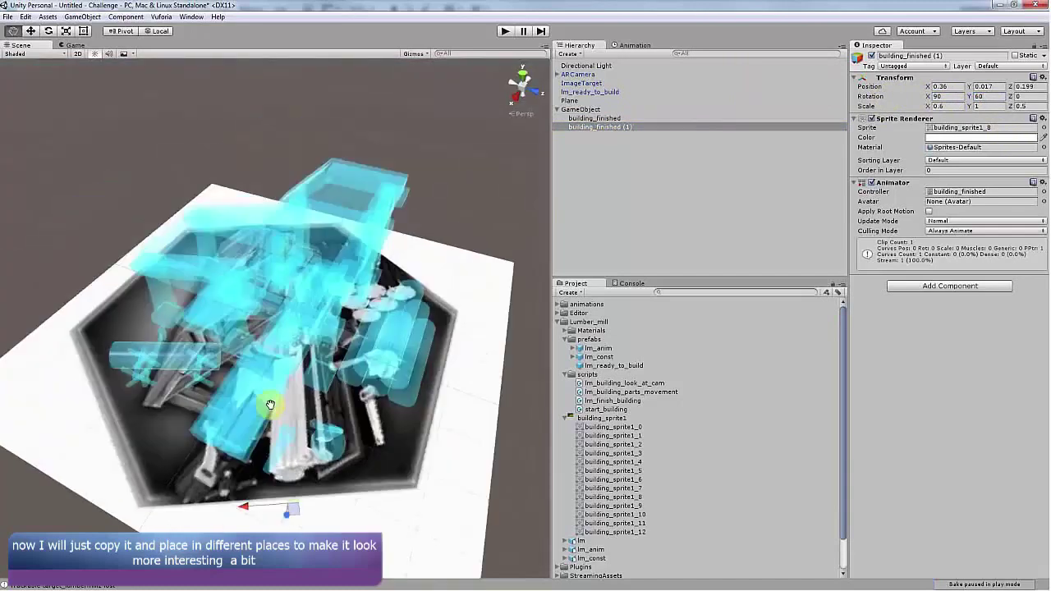
pyautogui.keyDown('alt'); pyautogui.moveTo(398, 427); pyautogui.dragTo(152, 364); pyautogui.keyUp('alt')
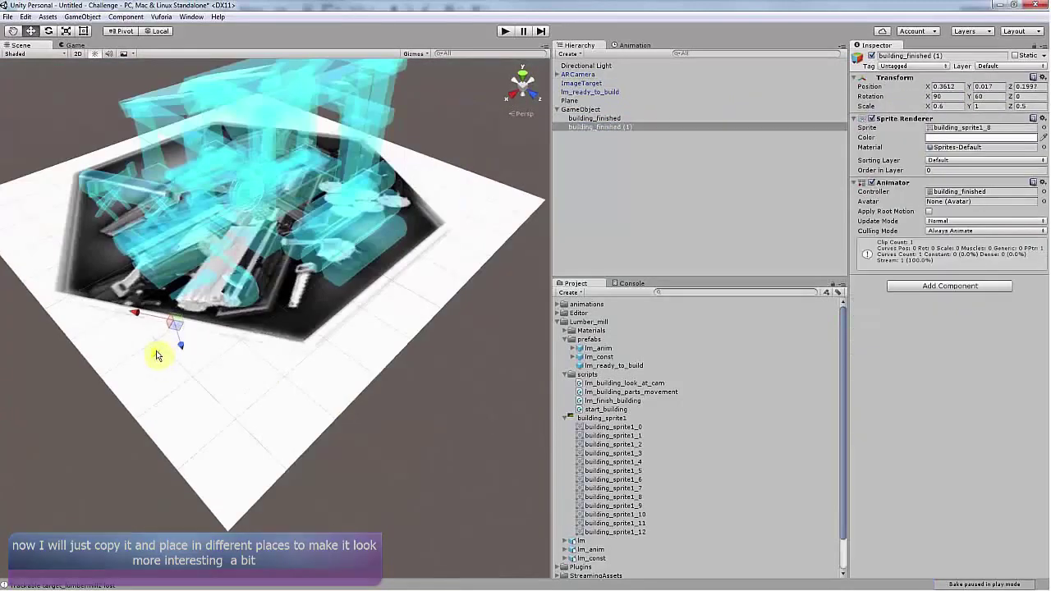
pyautogui.moveTo(430, 298)
pyautogui.keyDown('alt'); pyautogui.mouseDown()
pyautogui.moveTo(345, 324)
pyautogui.moveTo(304, 427)
pyautogui.mouseUp(); pyautogui.keyUp('alt')
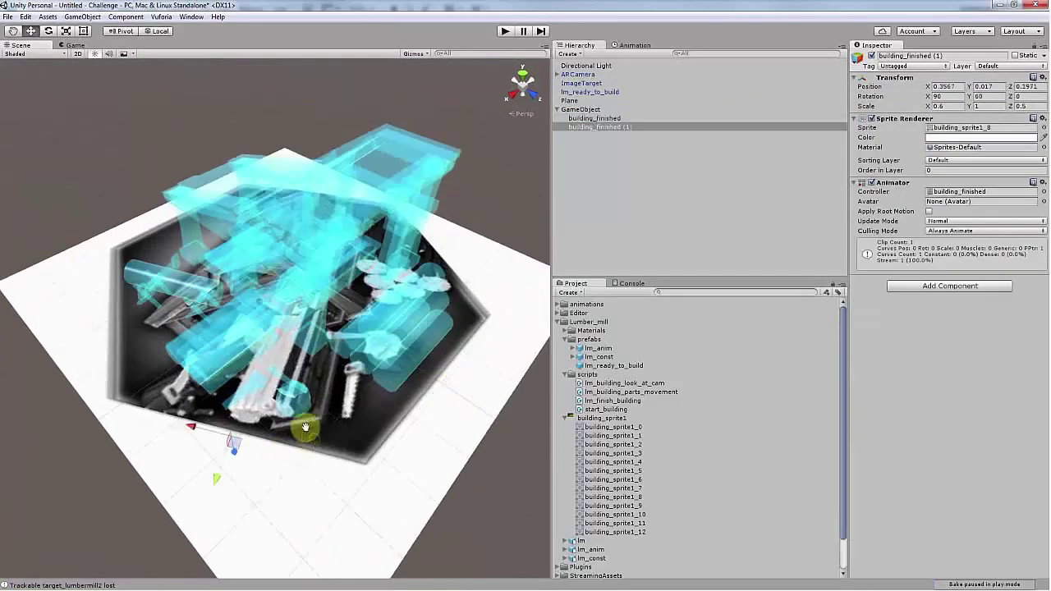
pyautogui.click(581, 83)
pyautogui.keyDown('alt'); pyautogui.moveTo(282, 216); pyautogui.dragTo(300, 441); pyautogui.keyUp('alt')
pyautogui.click(301, 441)
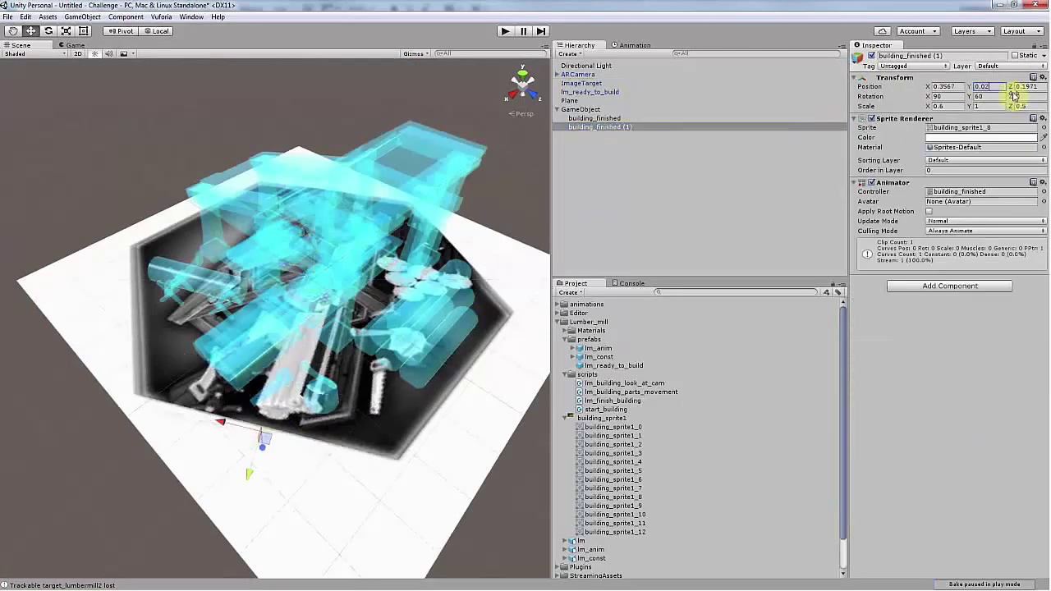
pyautogui.click(593, 119)
# Make four more sprite copies and place them around the hexagon.
pyautogui.hotkey('ctrl', 'd')
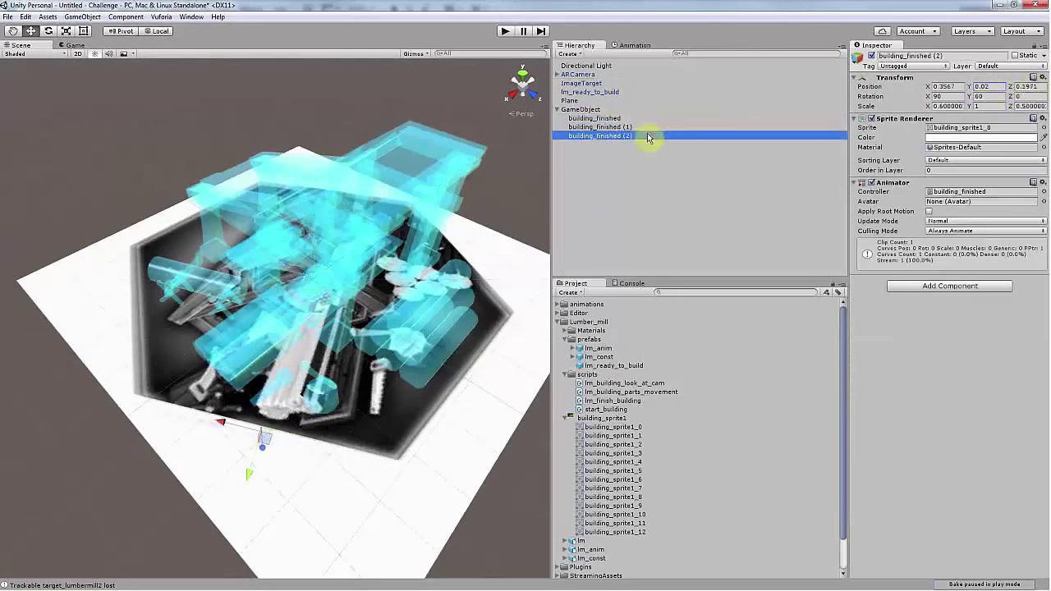
pyautogui.moveTo(140, 328); pyautogui.dragTo(128, 315)
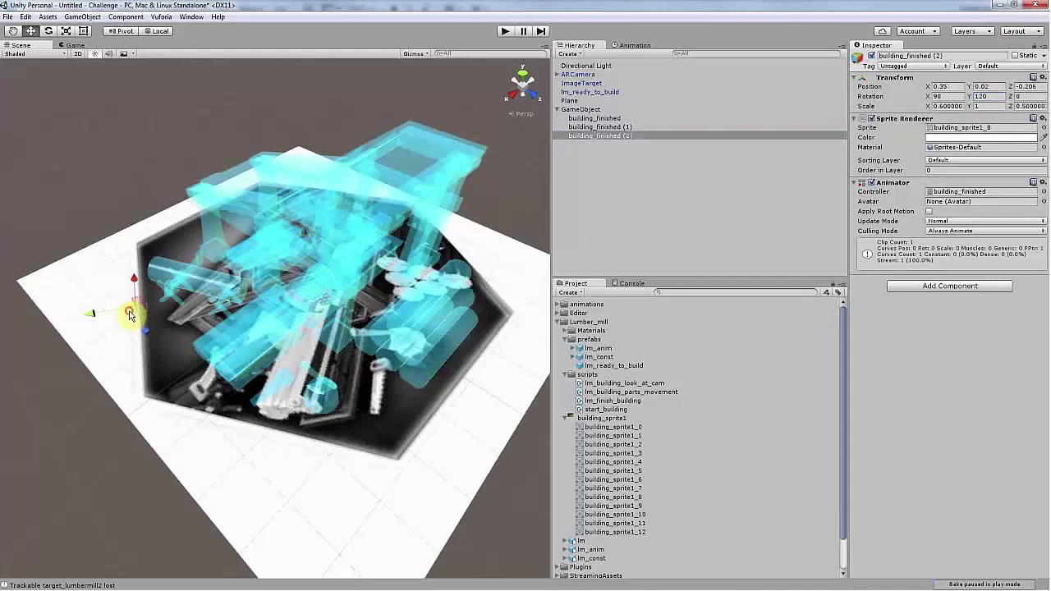
pyautogui.click(621, 118)
pyautogui.hotkey('ctrl', 'd')
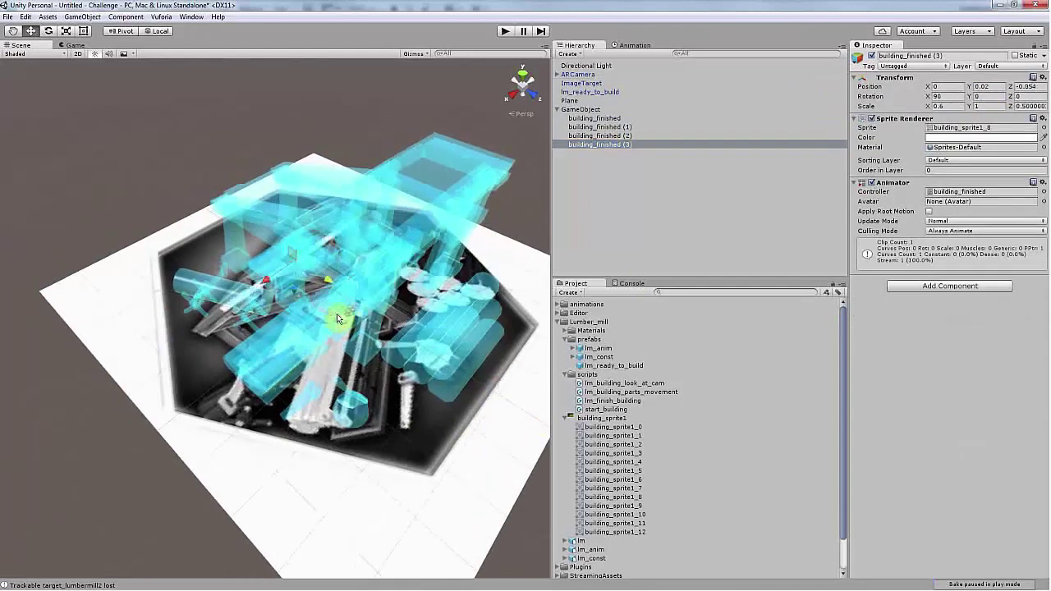
pyautogui.moveTo(340, 300)
pyautogui.keyDown('alt'); pyautogui.mouseDown()
pyautogui.moveTo(285, 326)
pyautogui.moveTo(311, 441)
pyautogui.mouseUp(); pyautogui.keyUp('alt')
pyautogui.hotkey('ctrl', 'd')
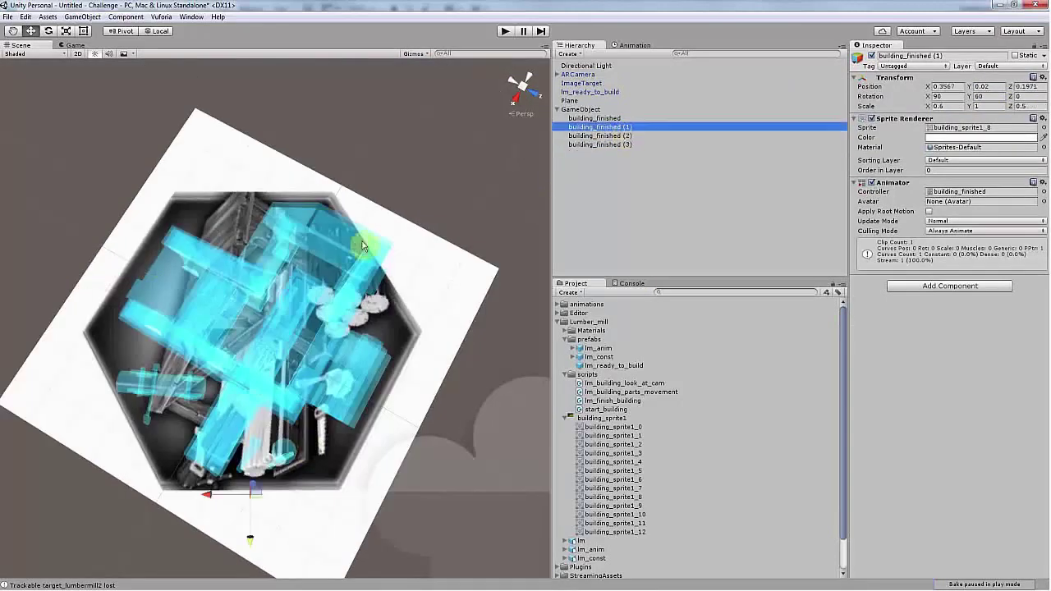
pyautogui.moveTo(364, 241); pyautogui.dragTo(257, 270)
pyautogui.click(621, 153)
pyautogui.hotkey('ctrl', 'd')
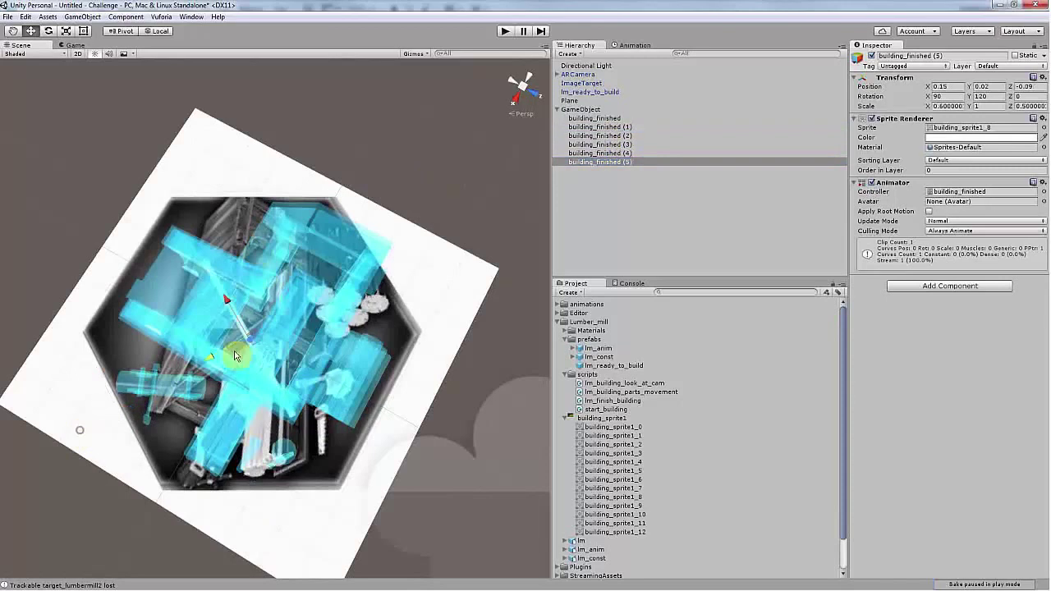
pyautogui.moveTo(235, 351); pyautogui.dragTo(451, 228)
# Hide the image target and check each copy's position around the hexagonal ring.
pyautogui.click(582, 83)
pyautogui.click(871, 55)
pyautogui.click(251, 498)
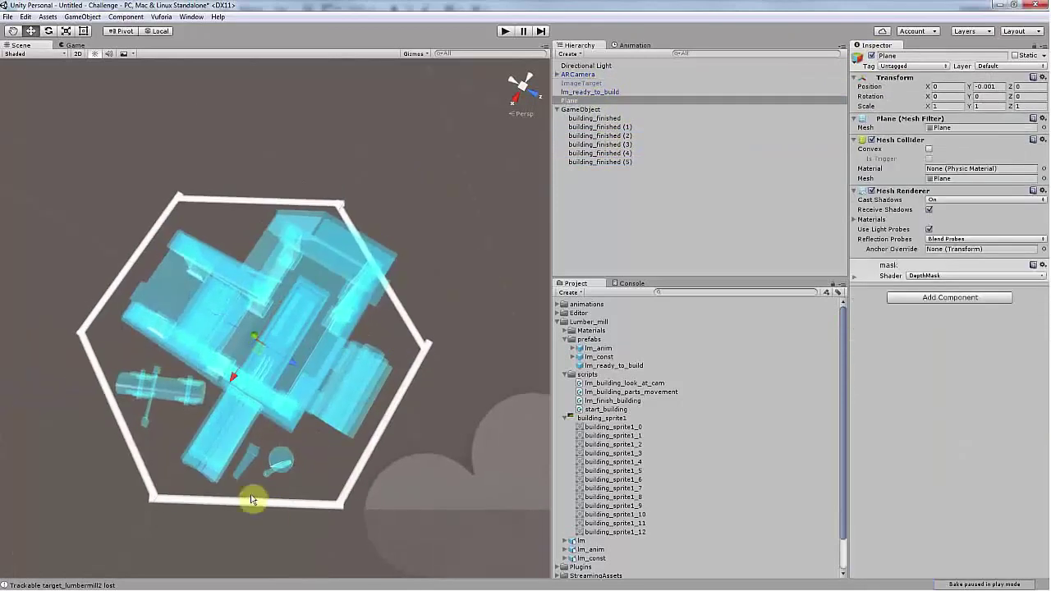
pyautogui.click(250, 497)
pyautogui.click(140, 469)
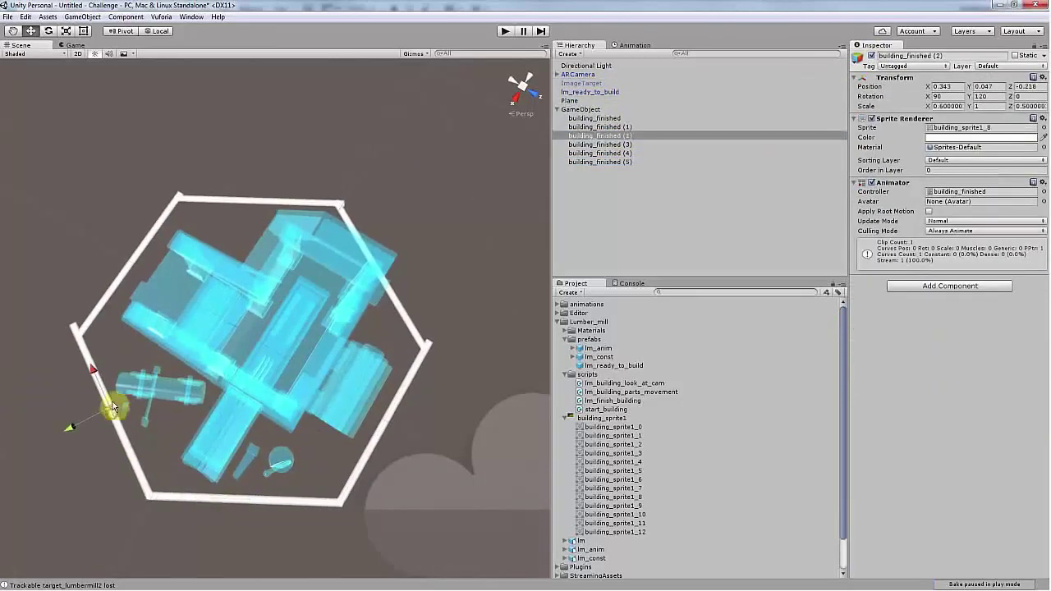
pyautogui.click(161, 285)
pyautogui.click(97, 378)
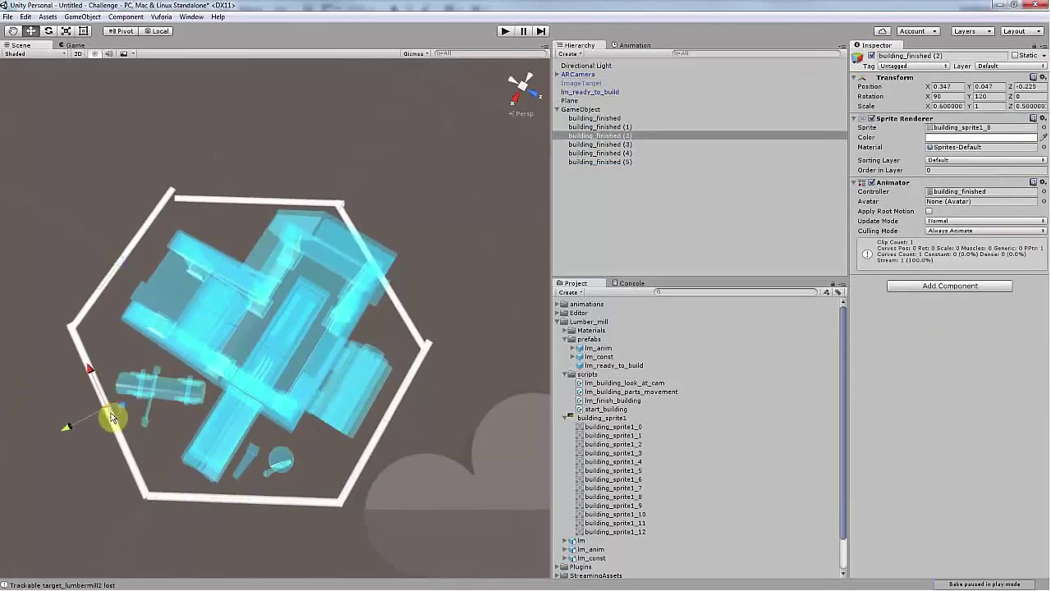
pyautogui.click(104, 358)
pyautogui.click(251, 229)
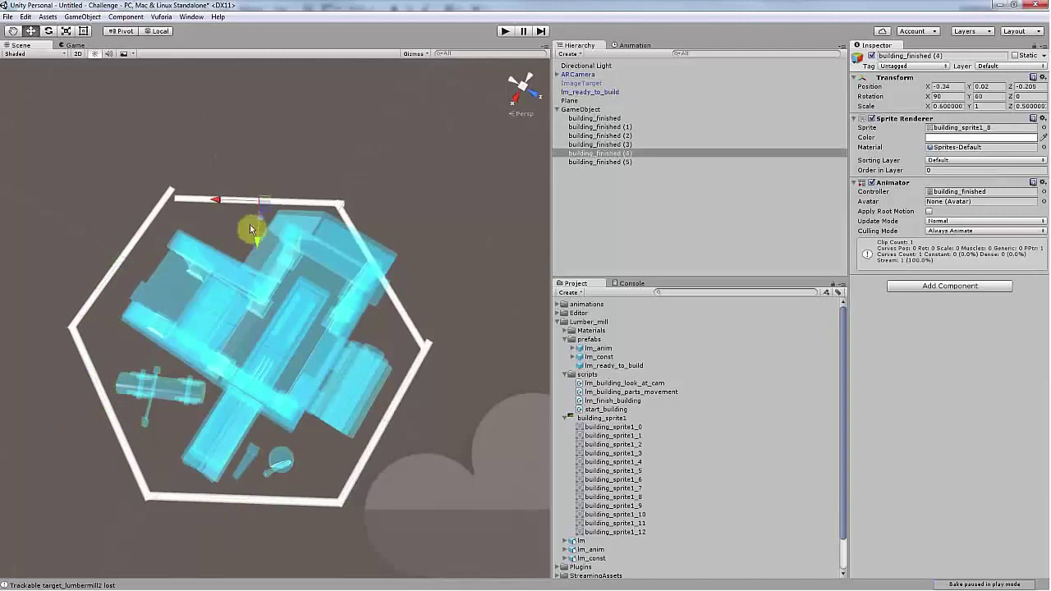
pyautogui.click(345, 222)
pyautogui.keyDown('alt'); pyautogui.moveTo(378, 277); pyautogui.dragTo(232, 214); pyautogui.keyUp('alt')
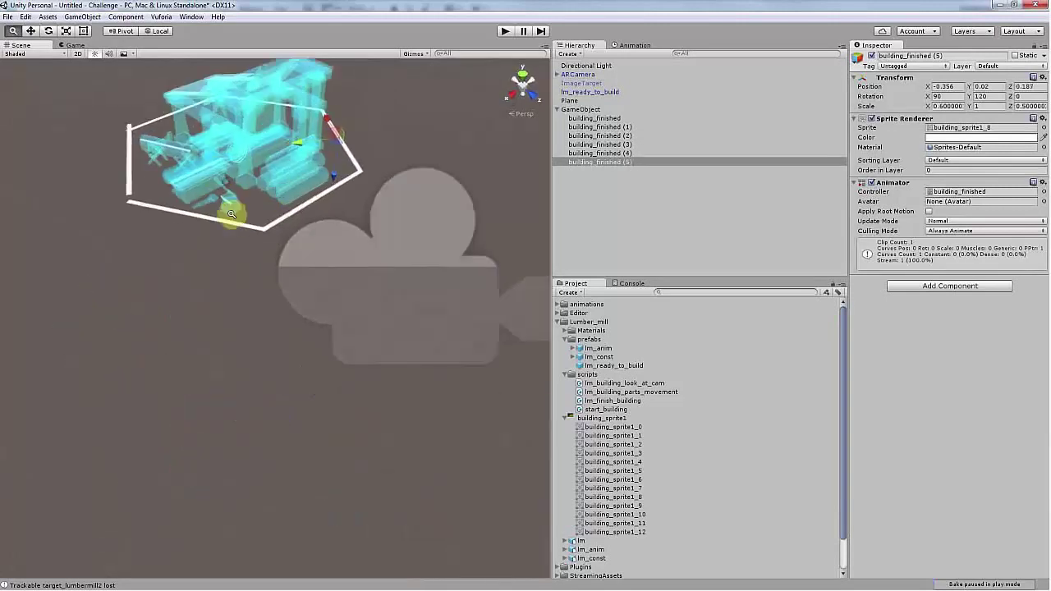
pyautogui.keyDown('alt'); pyautogui.moveTo(231, 214); pyautogui.dragTo(301, 311, button='right'); pyautogui.keyUp('alt')
pyautogui.click(300, 310)
pyautogui.keyDown('alt'); pyautogui.moveTo(242, 227); pyautogui.dragTo(507, 246); pyautogui.keyUp('alt')
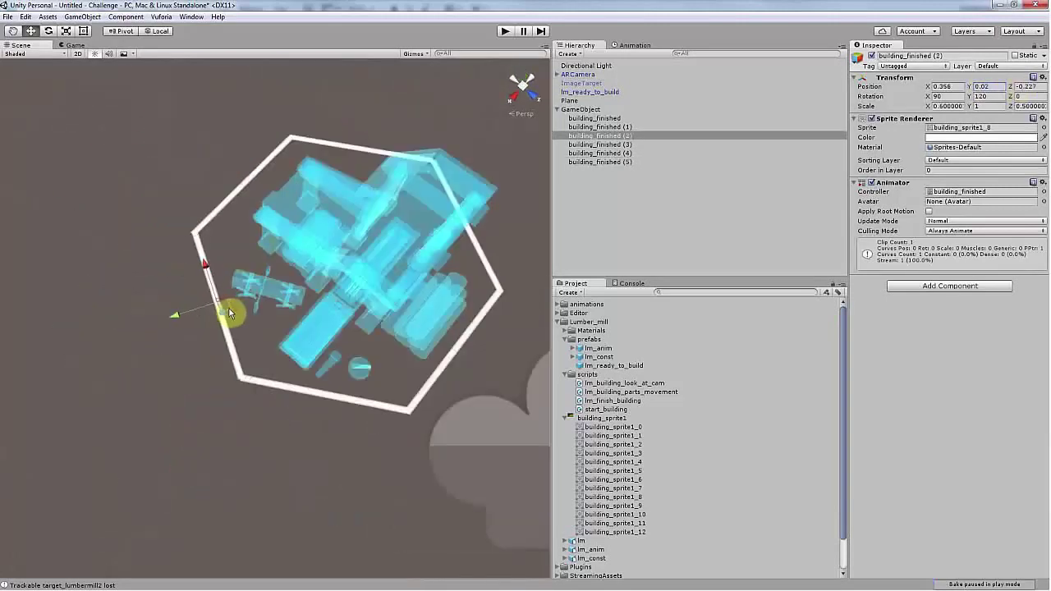
# Select all six ring sprites and preview the ring on the AR feed.
pyautogui.click(595, 117)
pyautogui.keyDown('shift'); pyautogui.click(600, 162); pyautogui.keyUp('shift')
pyautogui.click(505, 30)
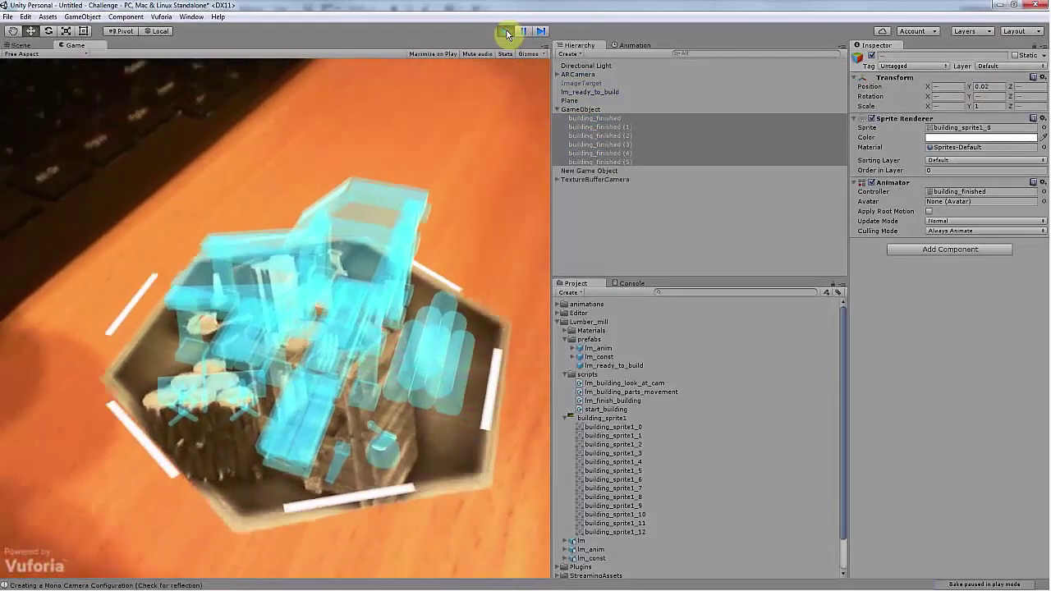
pyautogui.click(507, 33)
# Duplicate the six-sprite ring, raise the copy above the first, and preview both rings.
pyautogui.click(594, 118)
pyautogui.keyDown('shift'); pyautogui.click(607, 161); pyautogui.keyUp('shift')
pyautogui.hotkey('ctrl', 'd')
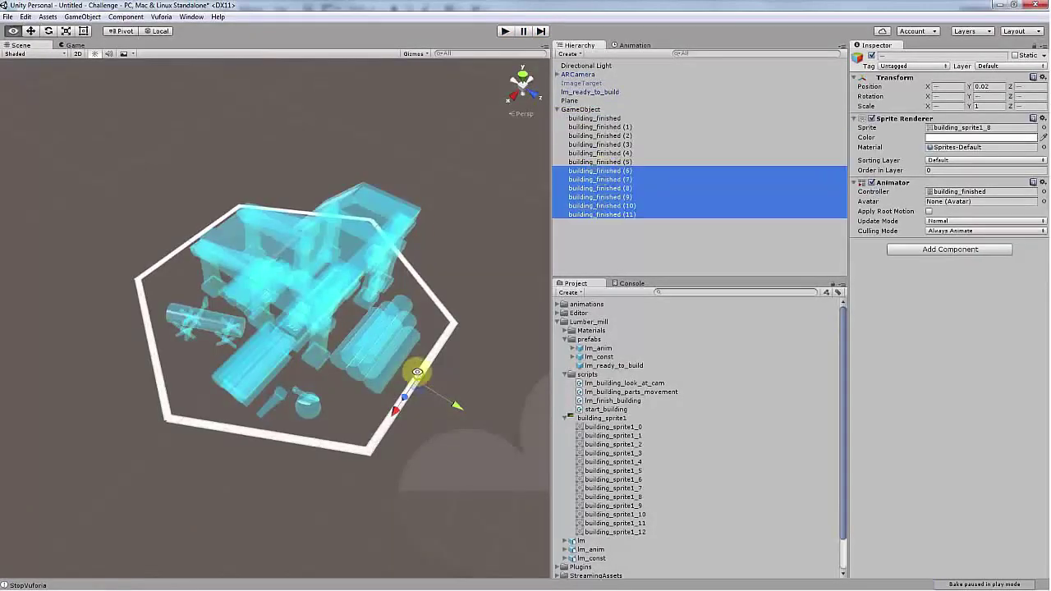
pyautogui.keyDown('alt'); pyautogui.moveTo(415, 370); pyautogui.dragTo(429, 338); pyautogui.keyUp('alt')
pyautogui.keyDown('alt'); pyautogui.moveTo(403, 131); pyautogui.dragTo(417, 375); pyautogui.keyUp('alt')
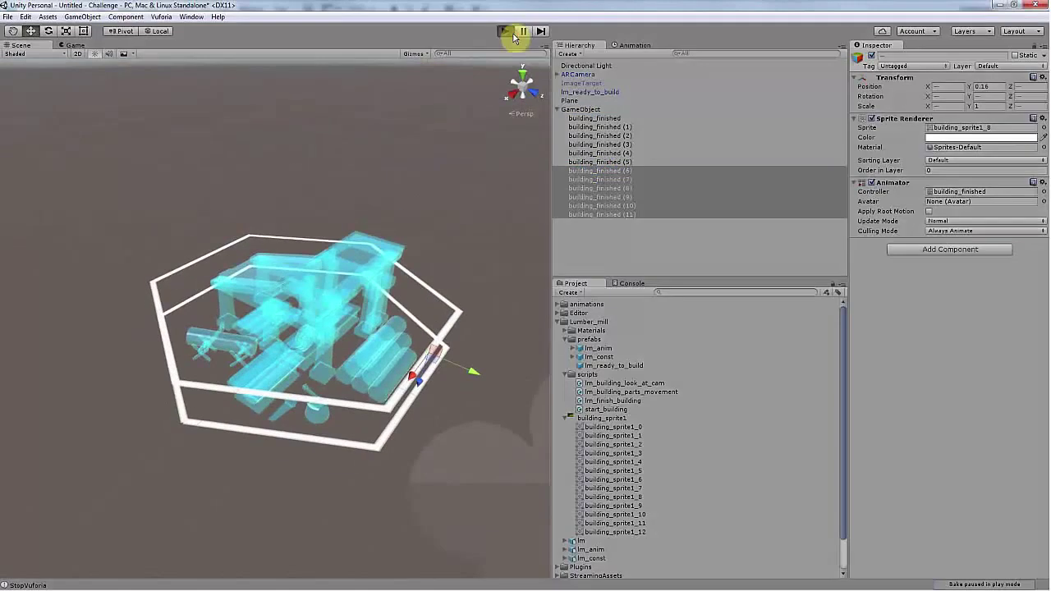
pyautogui.click(506, 31)
pyautogui.click(509, 37)
# Duplicate the second ring into a third and preview all three rings on the AR feed.
pyautogui.click(605, 180)
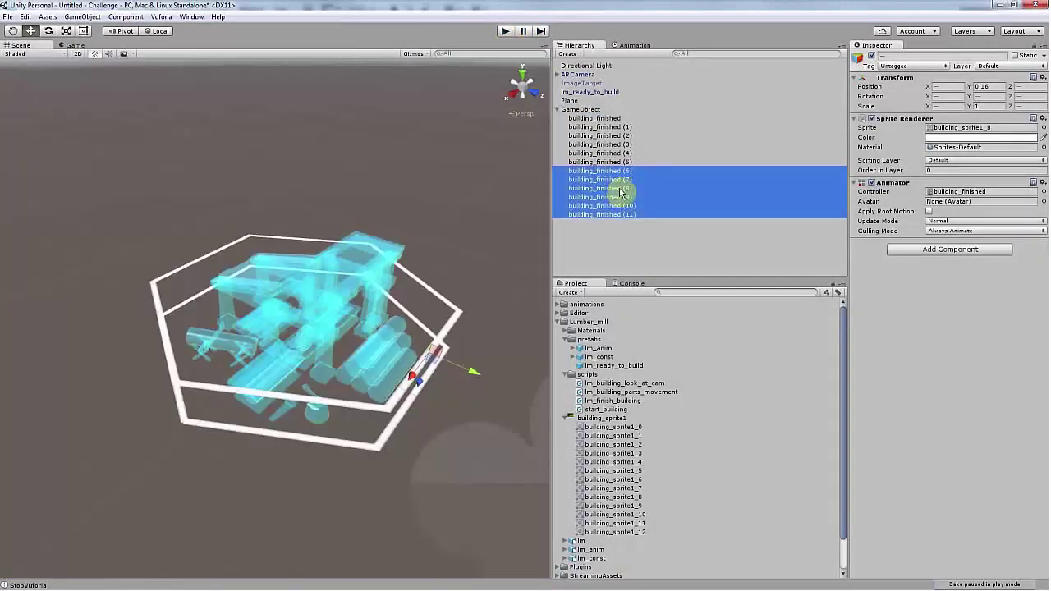
pyautogui.hotkey('ctrl', 'd')
pyautogui.moveTo(398, 312); pyautogui.dragTo(397, 280)
pyautogui.click(507, 33)
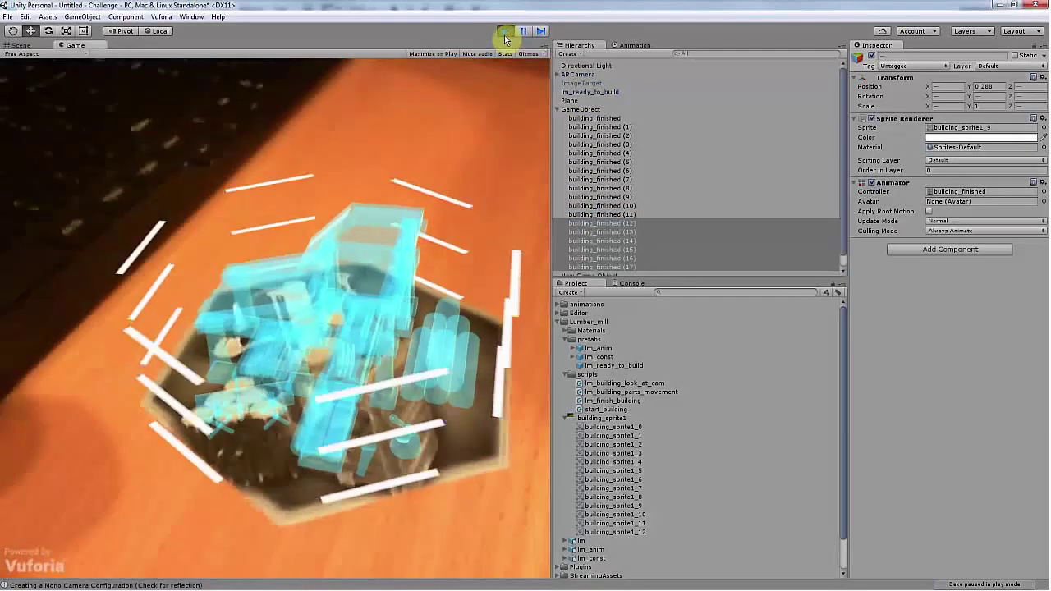
pyautogui.hotkey('ctrl', 'p')
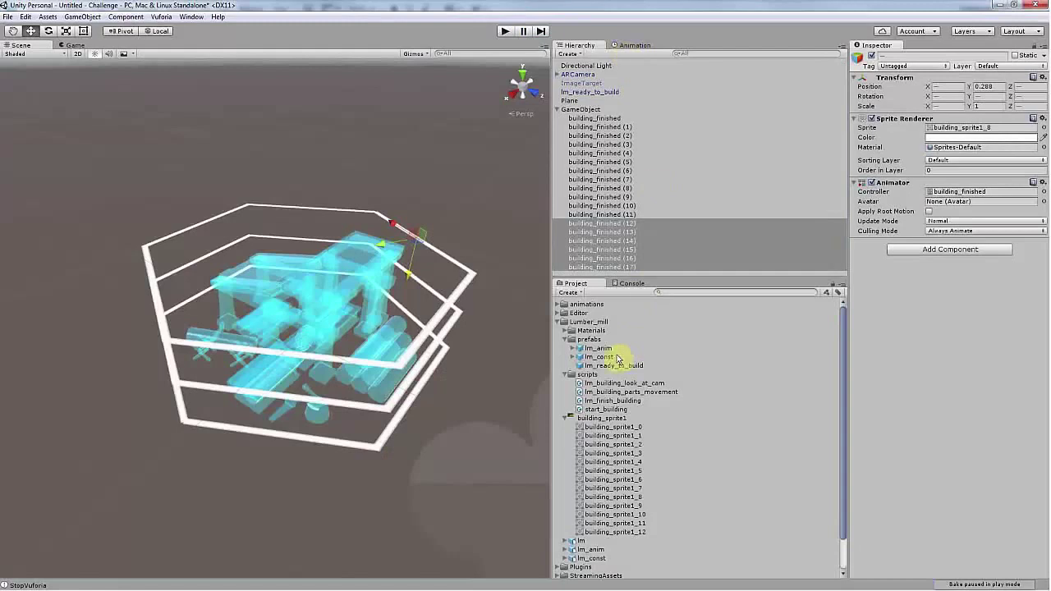
pyautogui.click(595, 118)
# Rename the parent GameObject holding the sprite rings to building_done.
pyautogui.click(629, 46)
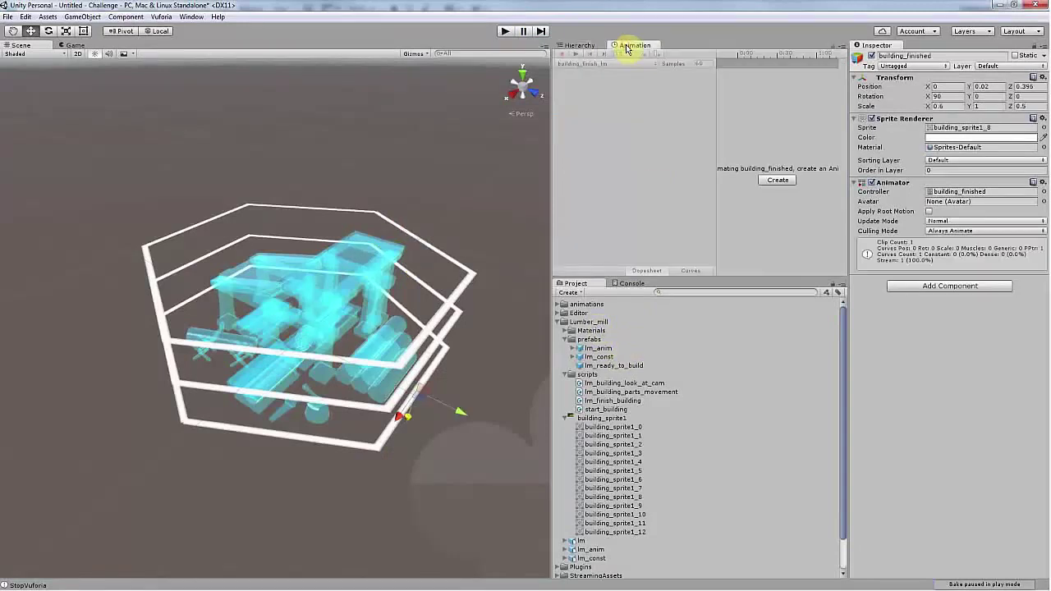
pyautogui.click(591, 47)
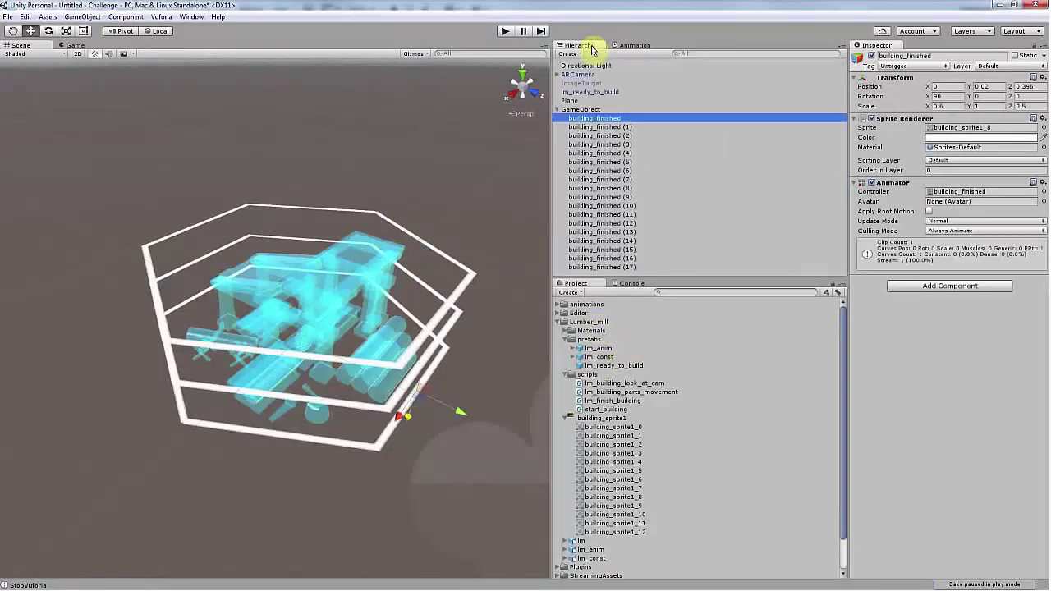
pyautogui.click(557, 109)
pyautogui.click(595, 110)
pyautogui.click(599, 112)
pyautogui.write('building_dr')
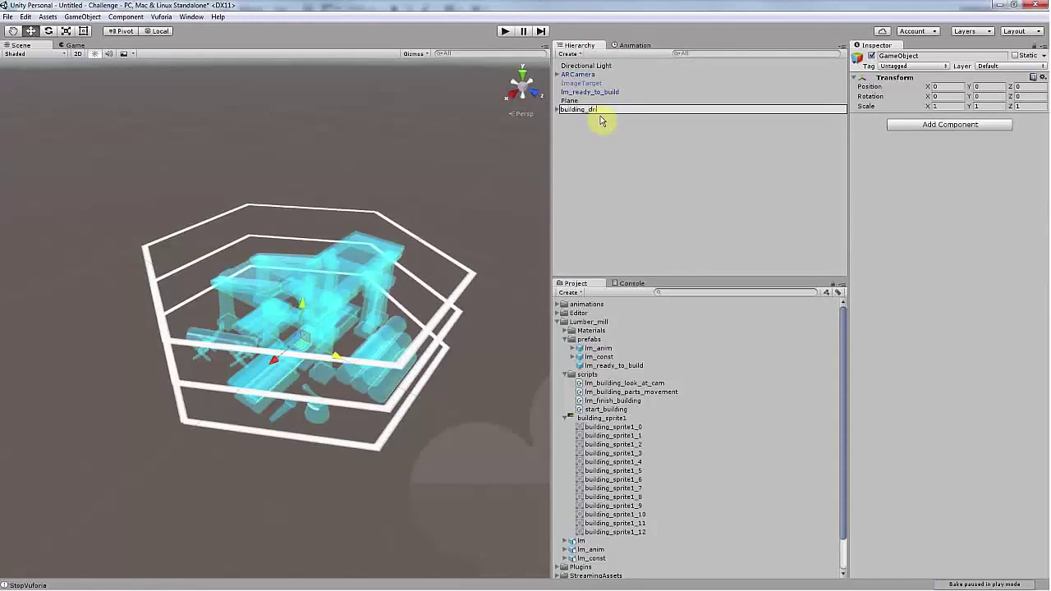
pyautogui.write('e')
pyautogui.press('Return')
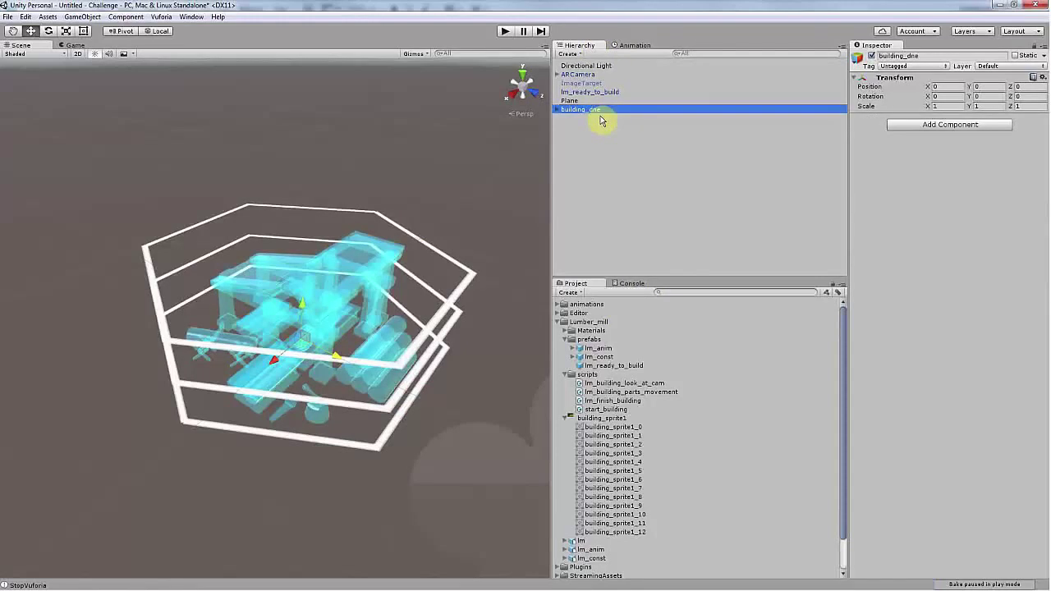
pyautogui.click(598, 109)
pyautogui.write('building_done')
pyautogui.press('Return')
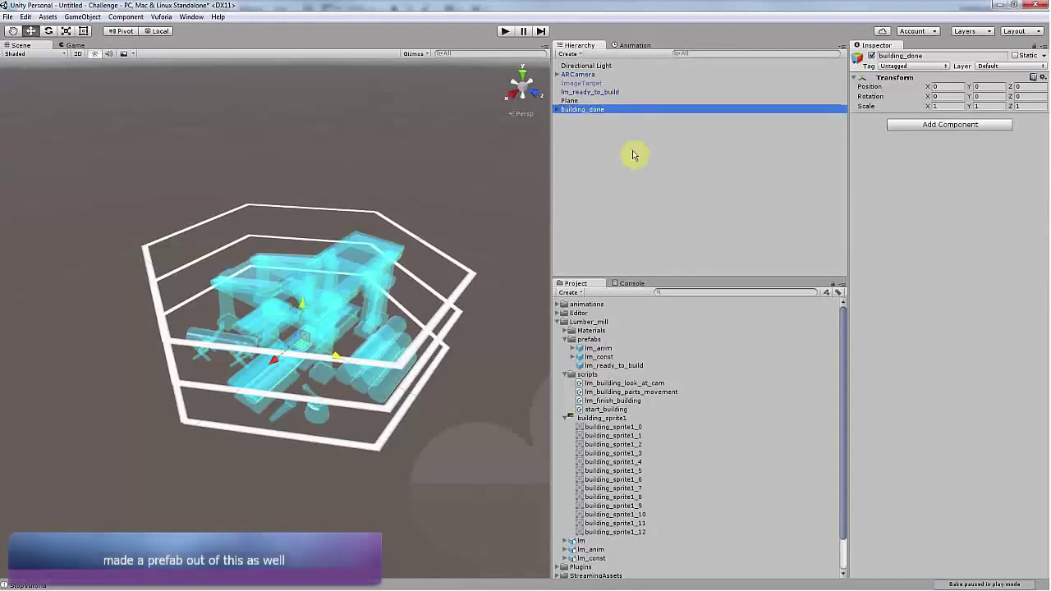
# Make building_done a prefab in Assets/prefabs, delete it from the scene, and open lm_finish_building.
pyautogui.moveTo(597, 114); pyautogui.dragTo(593, 340)
pyautogui.click(600, 153)
pyautogui.click(588, 109)
pyautogui.press('Delete')
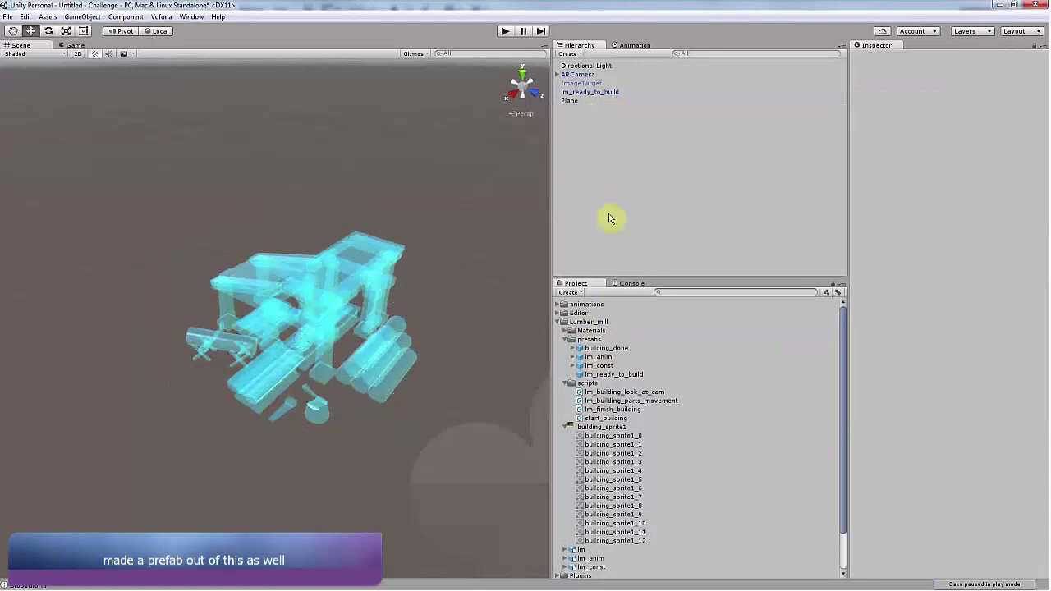
pyautogui.click(617, 349)
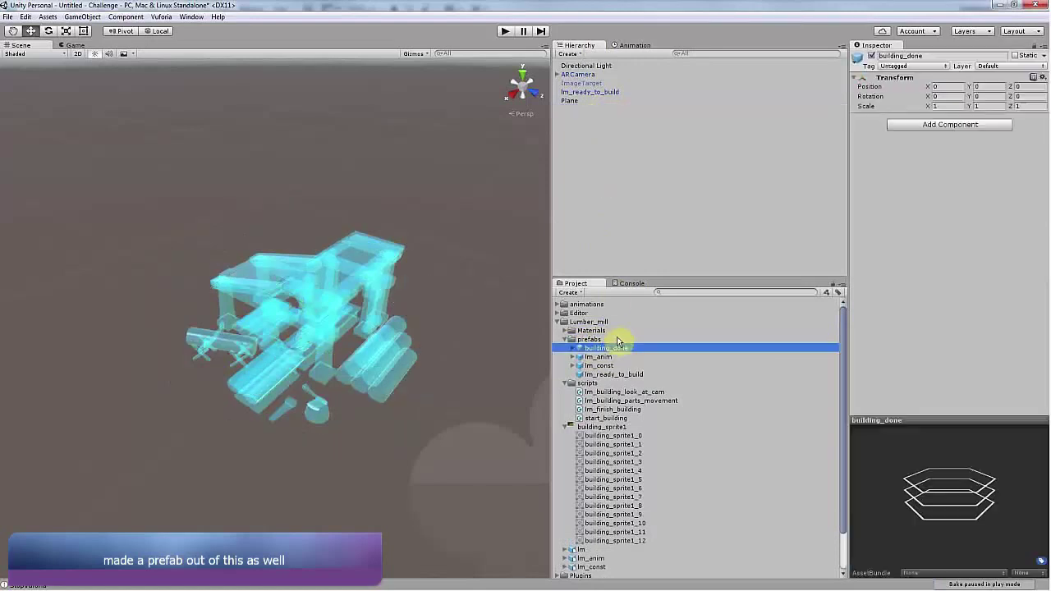
pyautogui.doubleClick(614, 409)
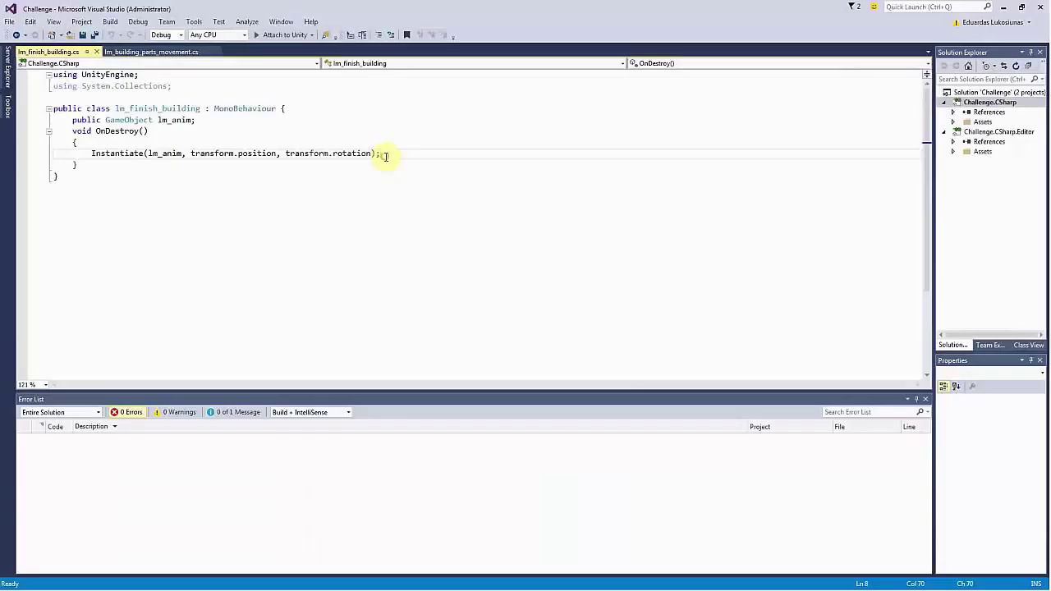
# Below the existing Instantiate call, start a Destroy(Instantiate( line in OnDestroy.
pyautogui.click(380, 153)
pyautogui.press('Return')
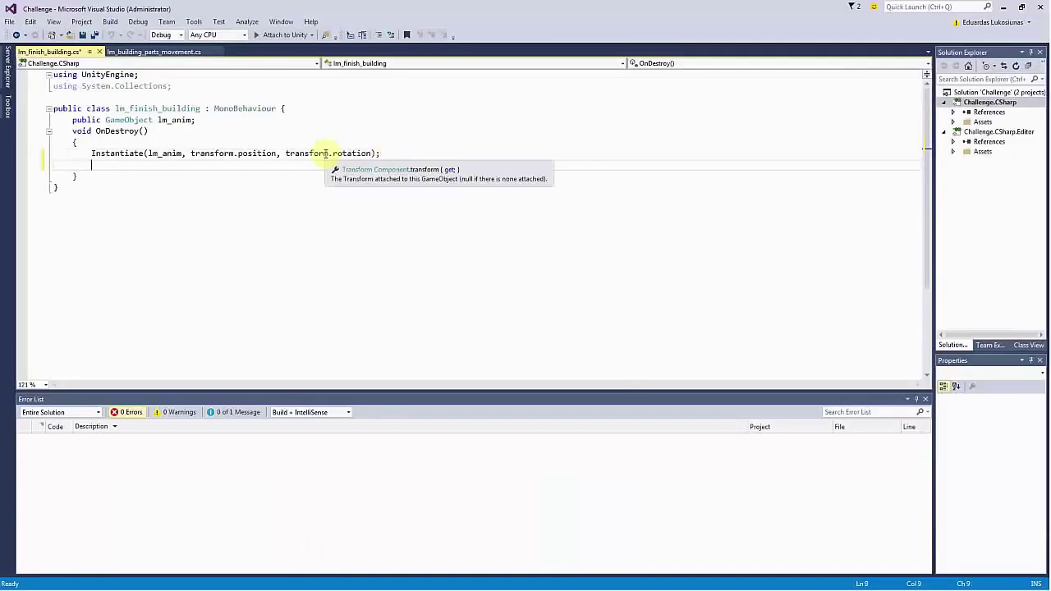
pyautogui.write('des')
pyautogui.press('Tab')
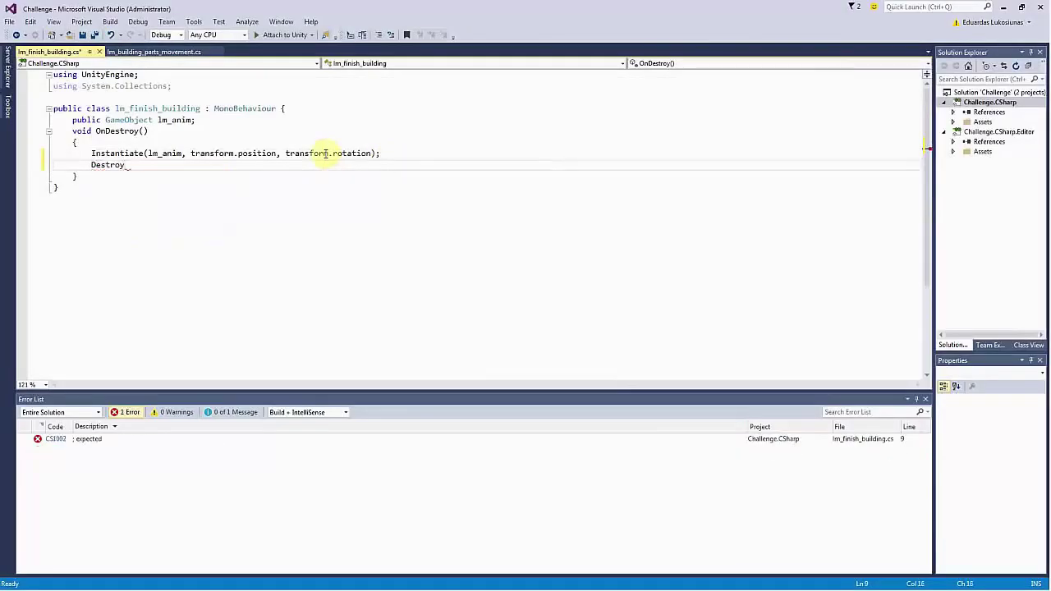
pyautogui.write('(Ins')
pyautogui.press('Return')
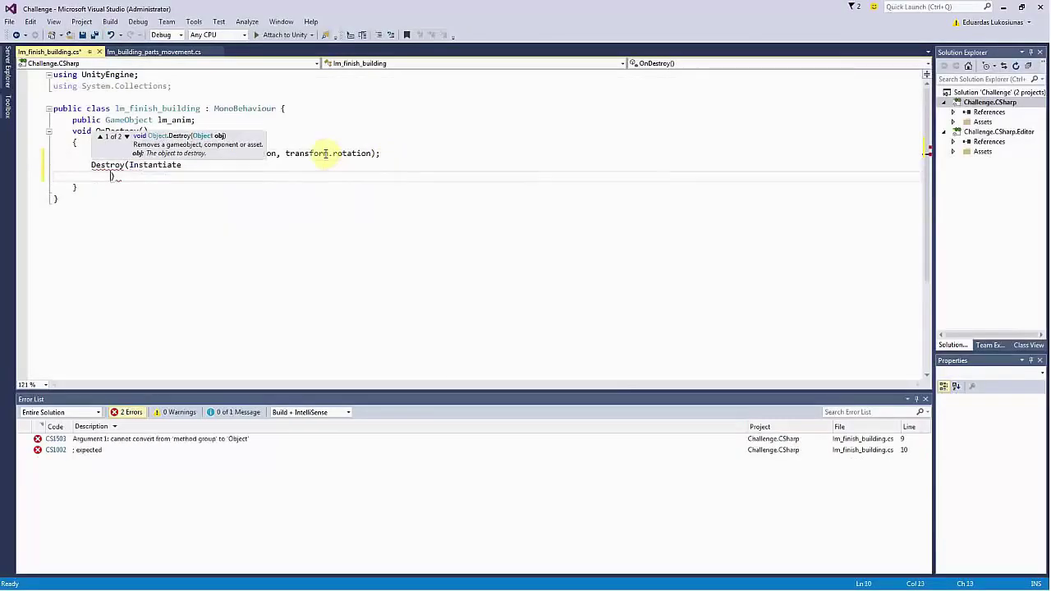
pyautogui.press('BackSpace')
pyautogui.press('BackSpace')
pyautogui.press('BackSpace')
pyautogui.write('(')
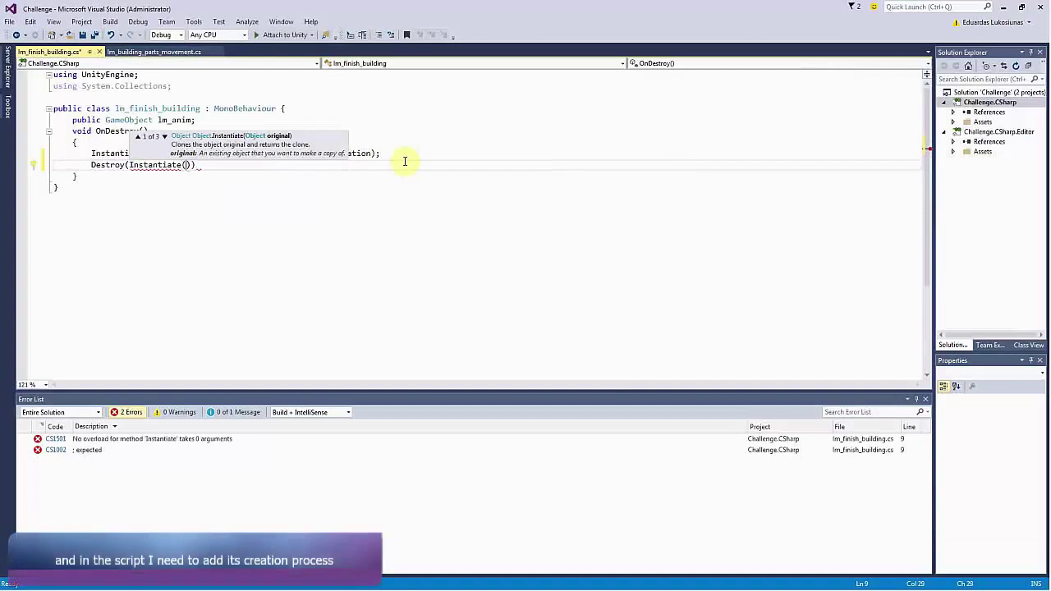
# Declare a public GameObject flash field below the lm_anim field.
pyautogui.click(225, 120)
pyautogui.press('Return')
pyautogui.write('p')
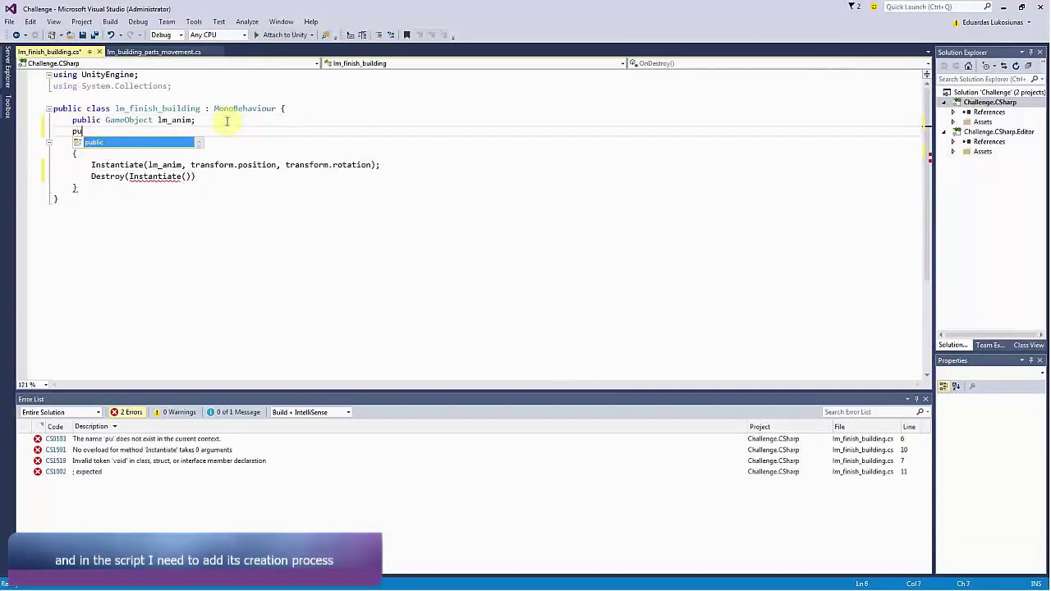
pyautogui.write('ublic GameObject')
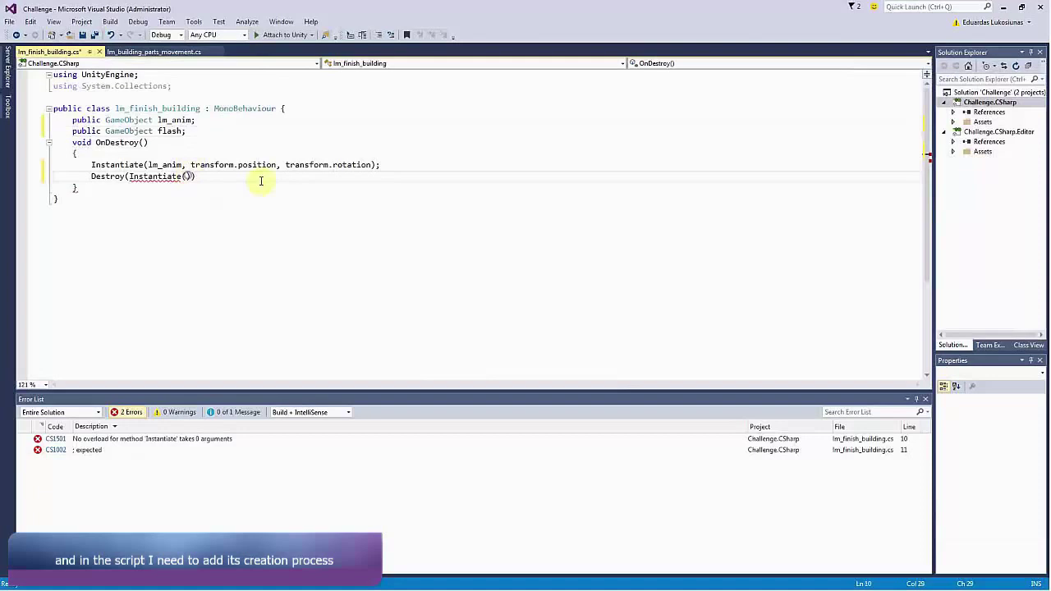
pyautogui.write('flash, transform.position, transform.rotation')
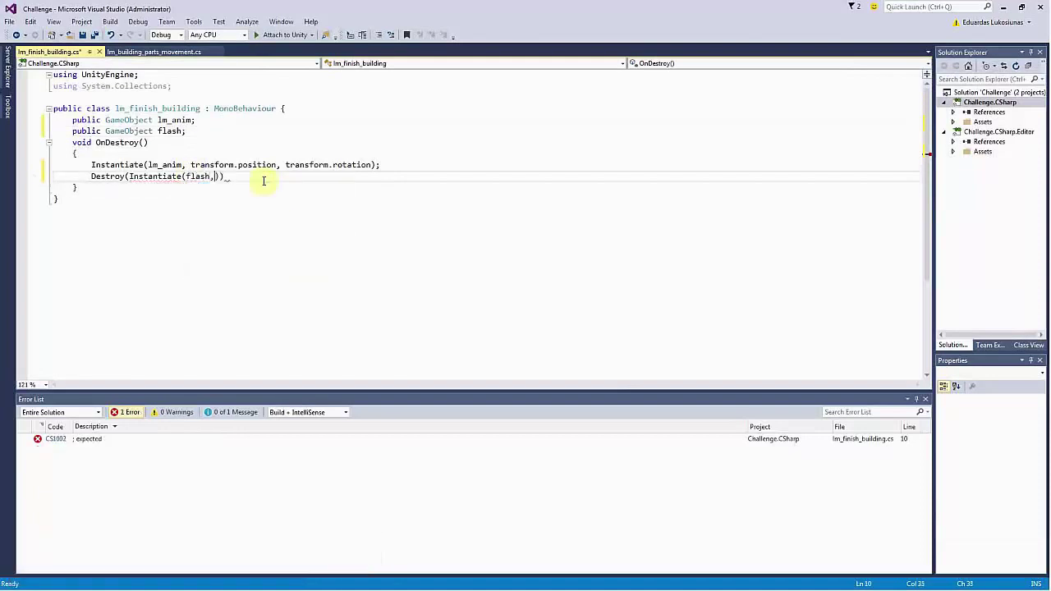
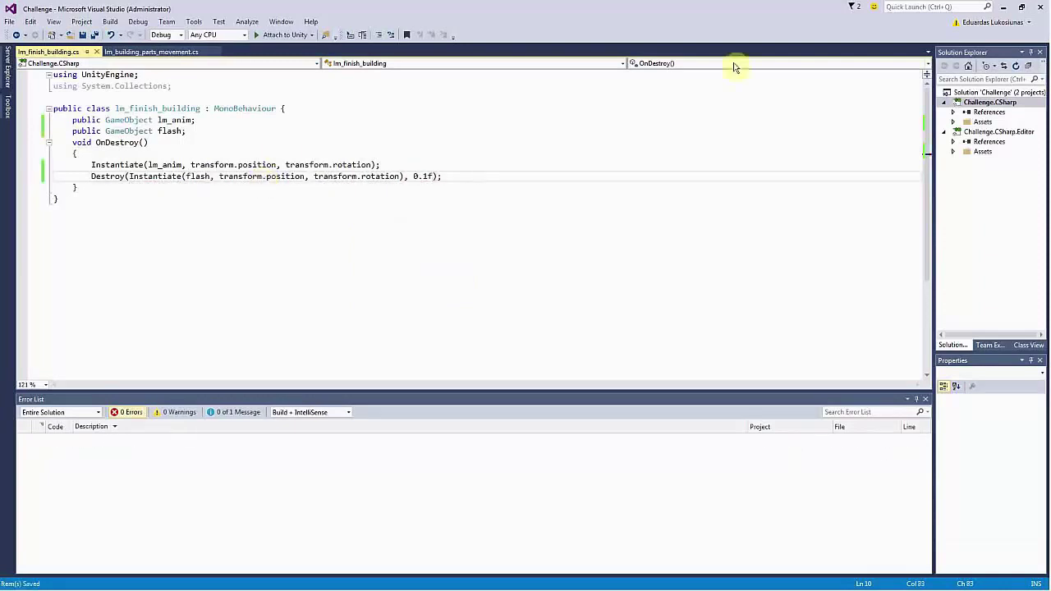
# Go back from Visual Studio to Unity and select the lm_const prefab to inspect its components.
pyautogui.click(1041, 8)
pyautogui.click(609, 366)
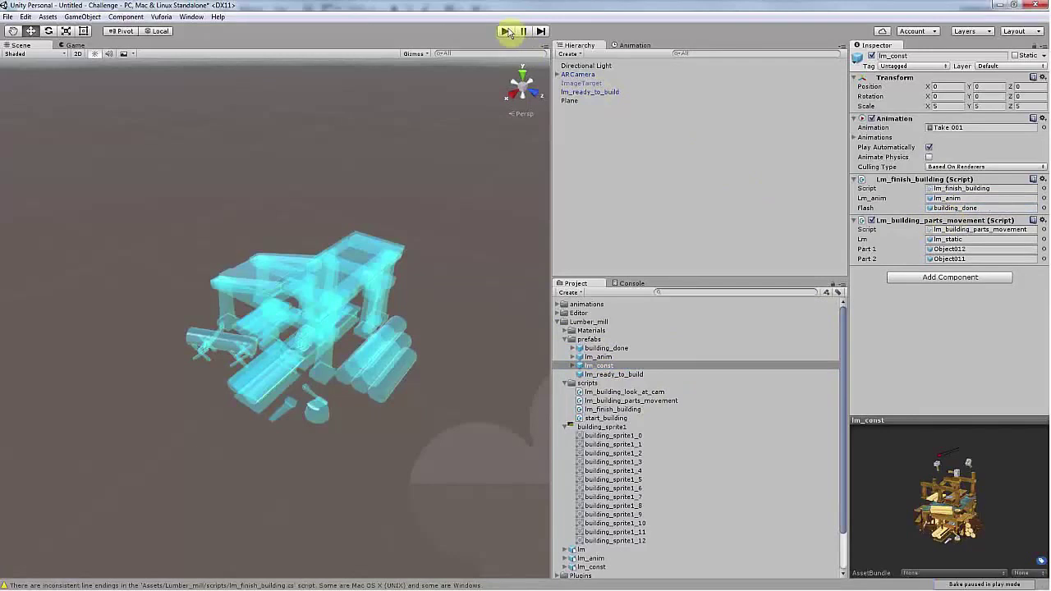
# Check the flash and lm_const prefabs, then return to Unity with the flash destroy delay at 0.4f.
pyautogui.click(616, 349)
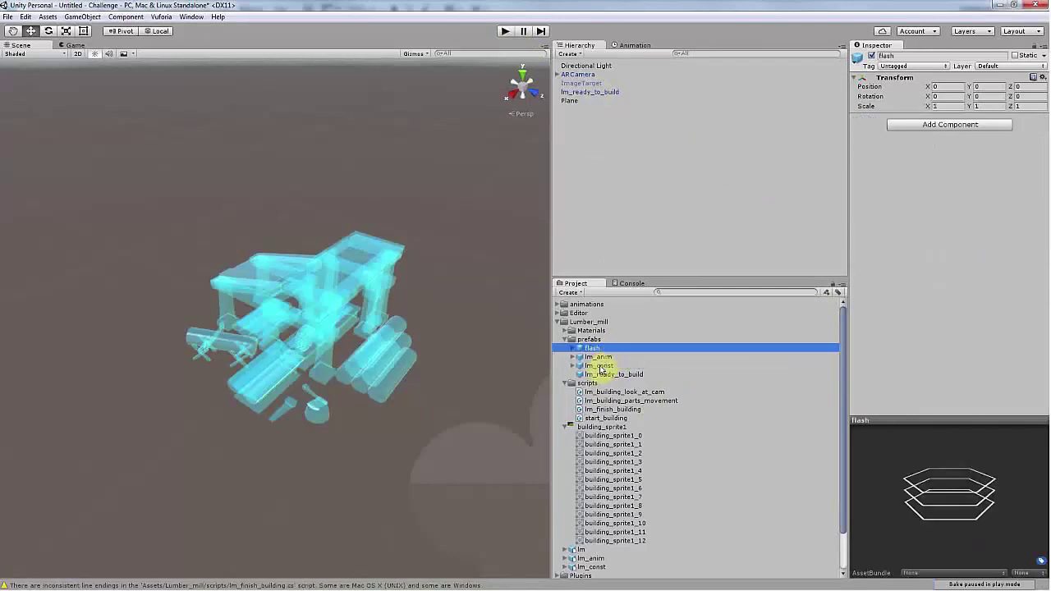
pyautogui.click(602, 367)
pyautogui.click(508, 32)
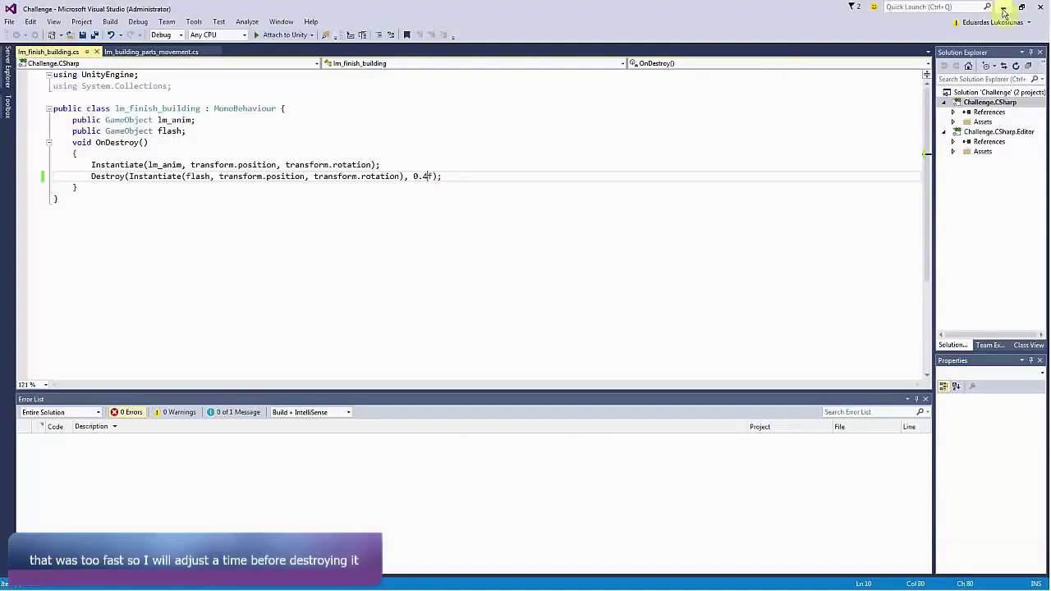
pyautogui.click(1003, 9)
# Play the AR scene until the hologram becomes the finished textured lumber mill, then stop with Ctrl+P.
pyautogui.click(511, 31)
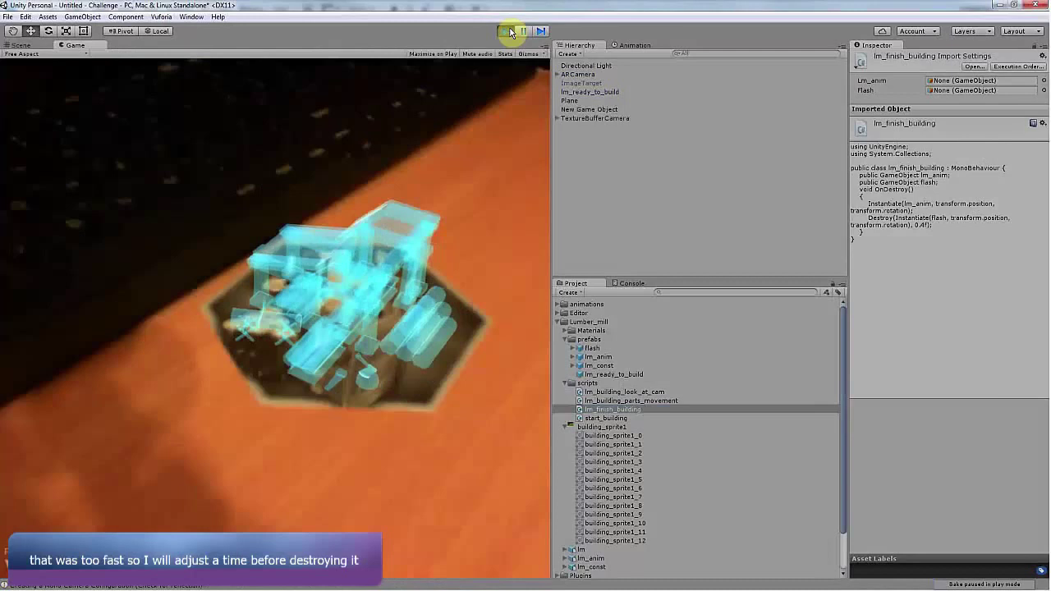
pyautogui.click(347, 226)
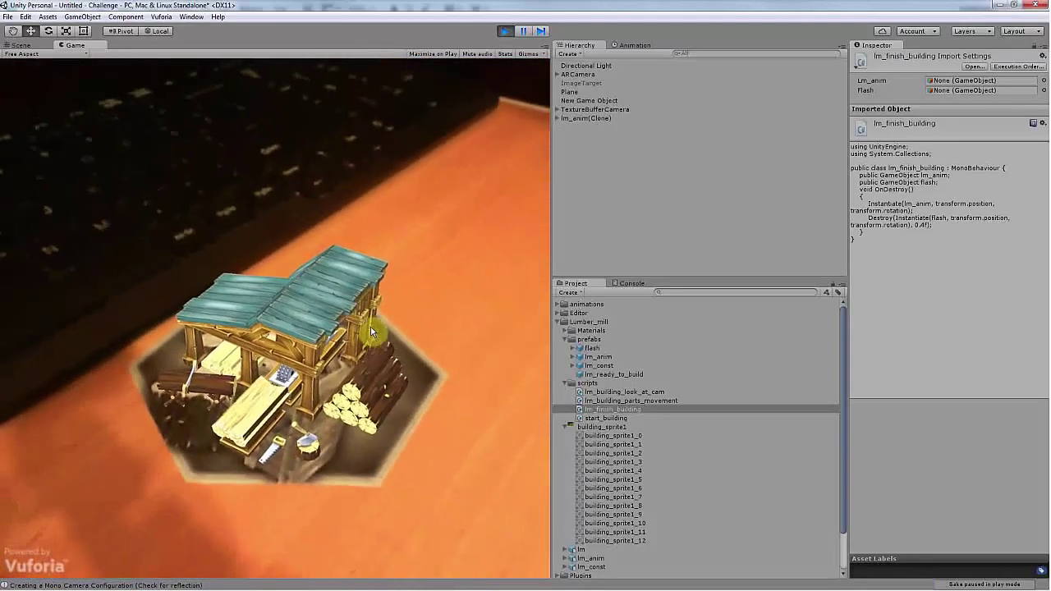
pyautogui.hotkey('ctrl', 'p')
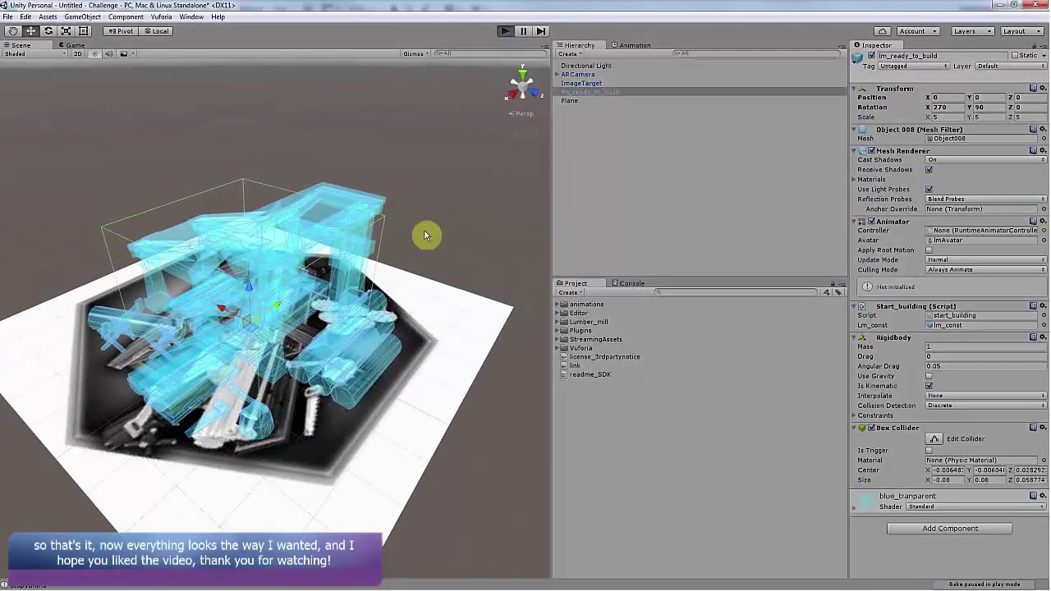
# Enter Play mode with Ctrl+P and click the blue hologram to start building the lumber mill.
pyautogui.hotkey('ctrl', 'p')
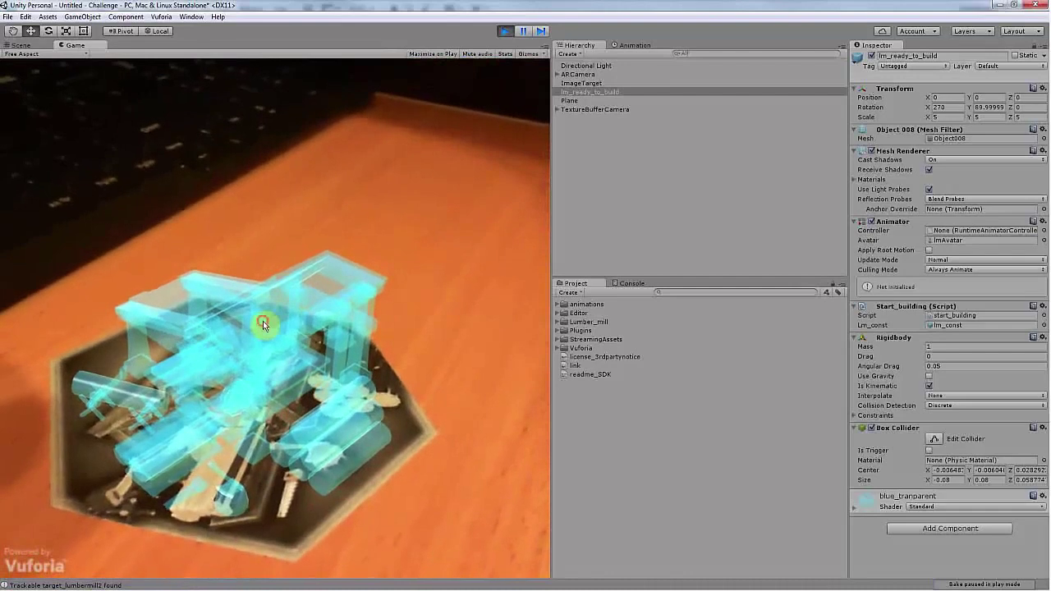
pyautogui.click(262, 321)
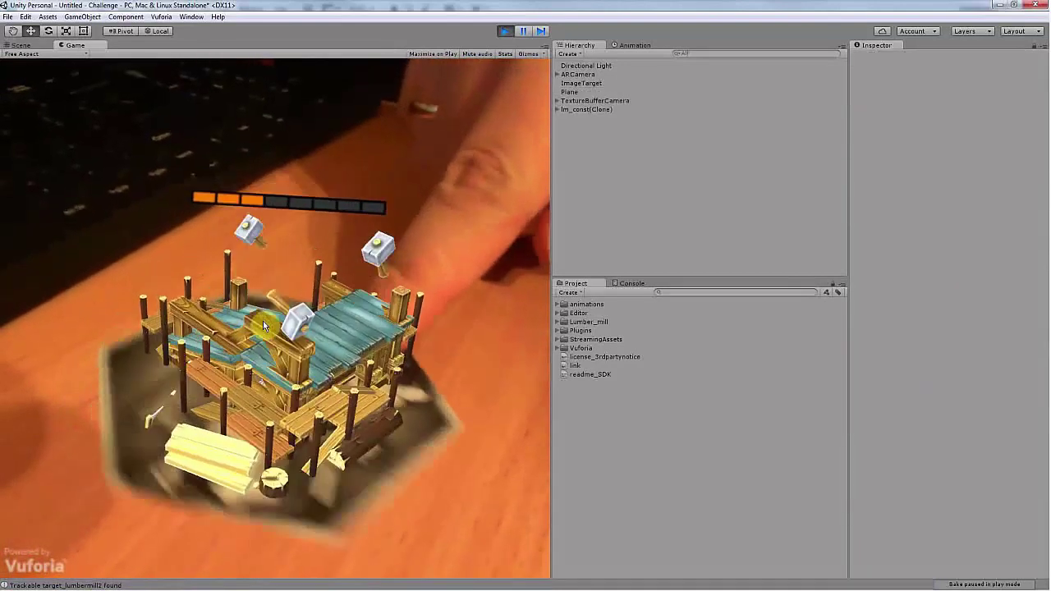